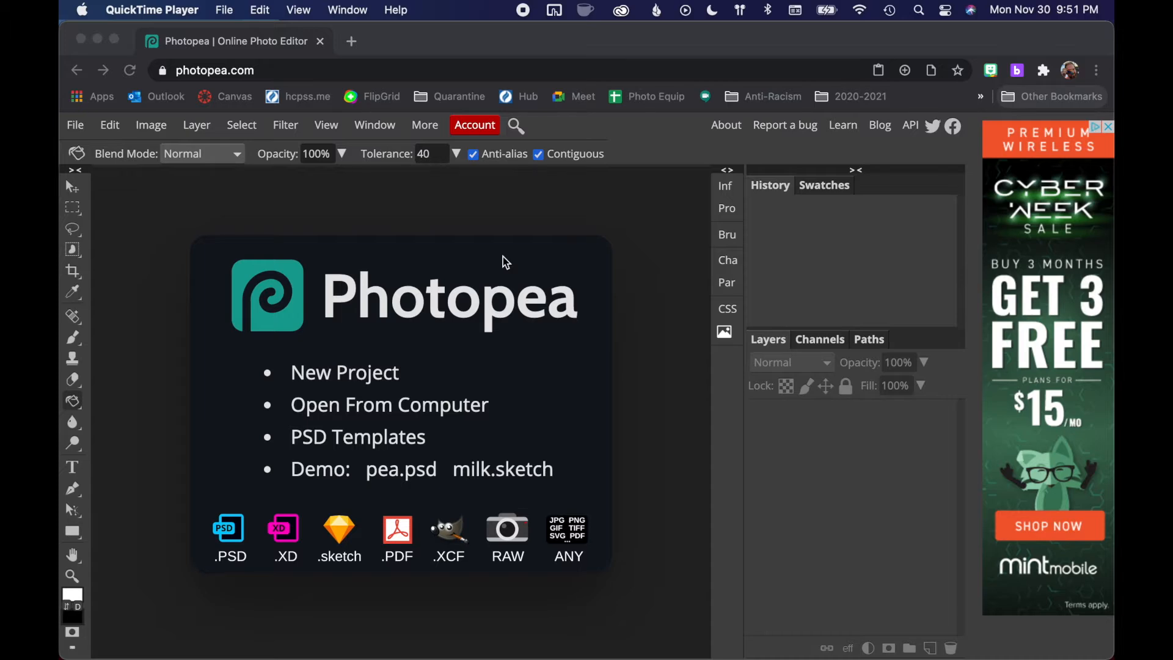
# - Open the monotype print image from the desktop in Photopea and switch the browser window to full screen
pyautogui.hotkey('ctrl', 'Left')
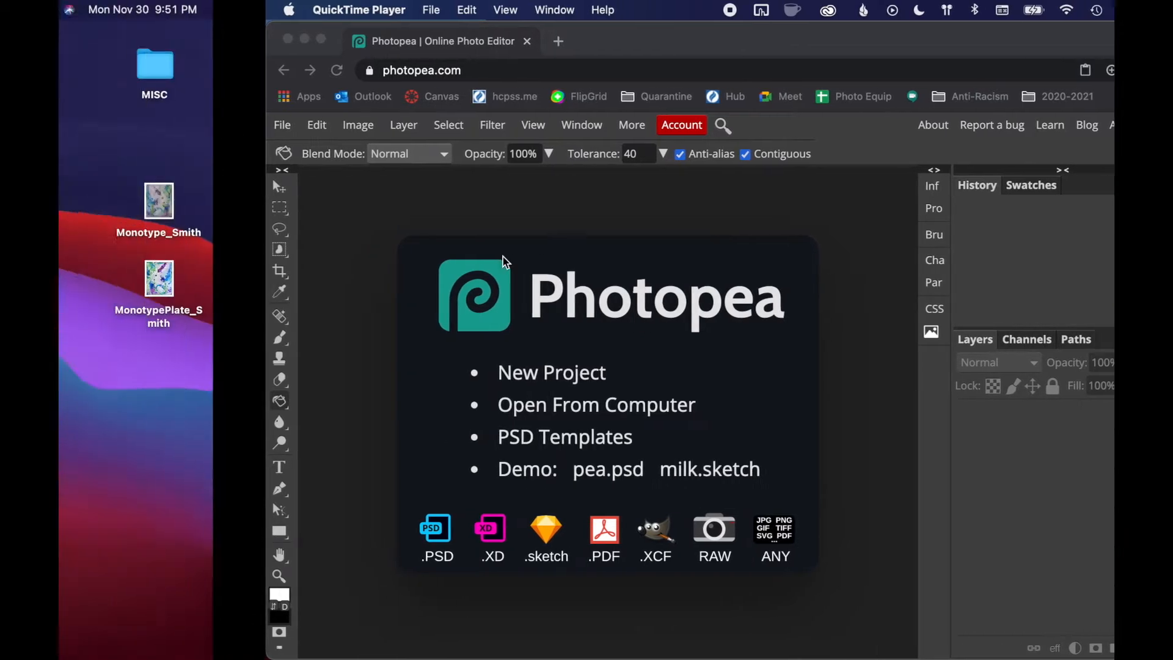
pyautogui.moveTo(1063, 208); pyautogui.dragTo(563, 248)
pyautogui.hotkey('ctrl', 'Right')
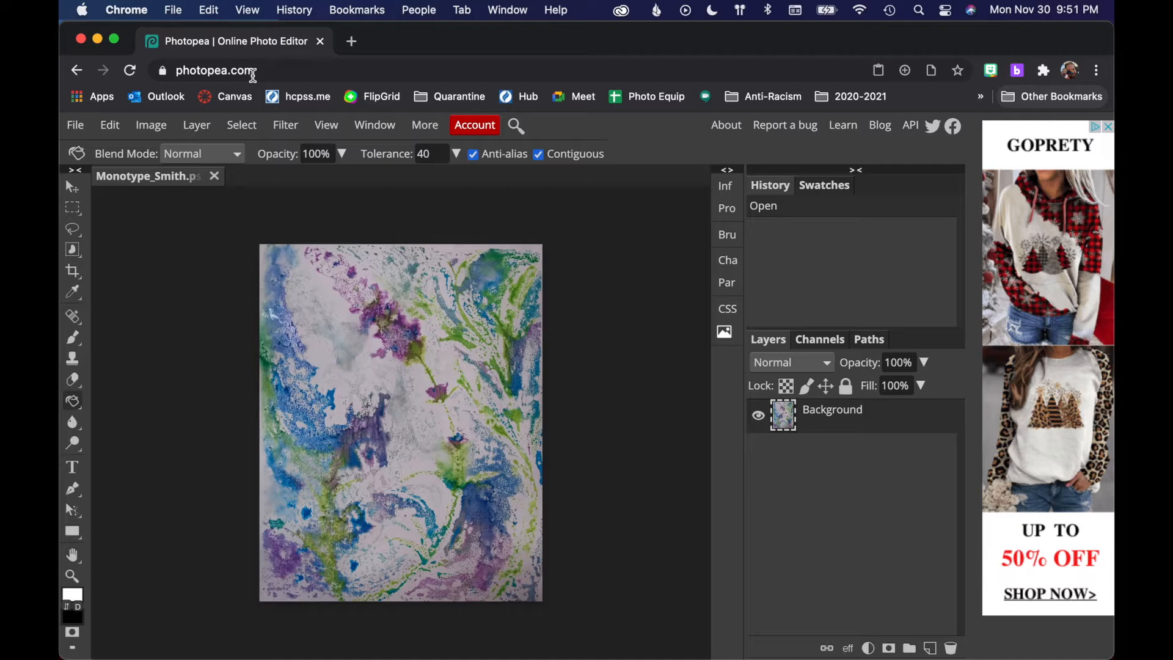
pyautogui.moveTo(116, 45)
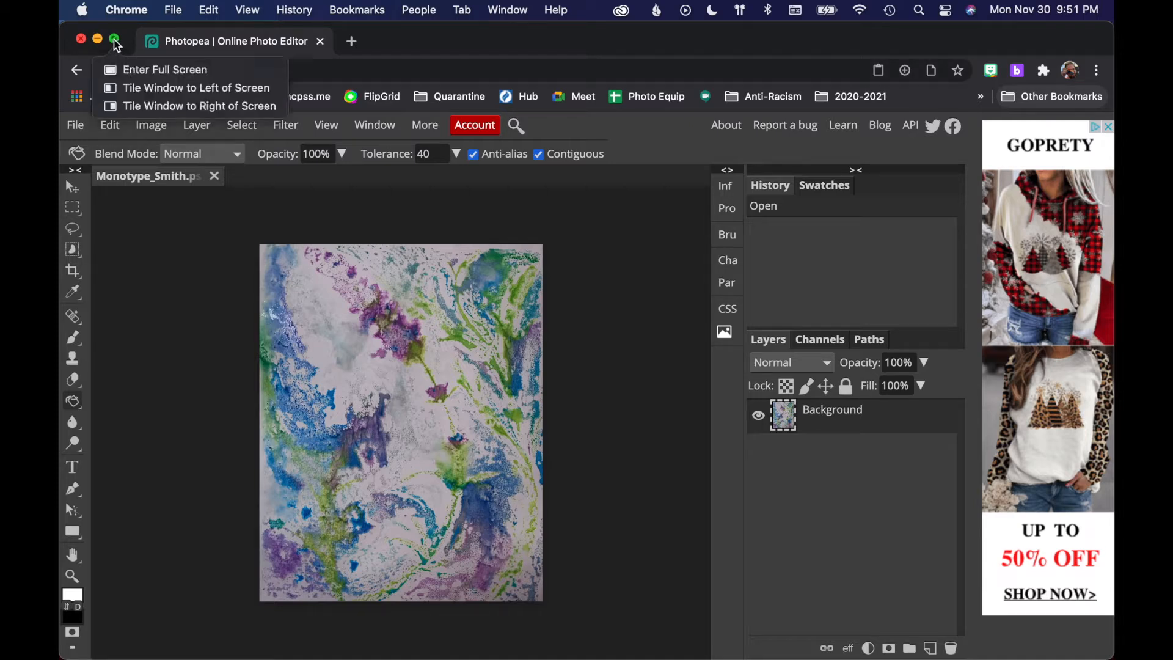
pyautogui.click(116, 45)
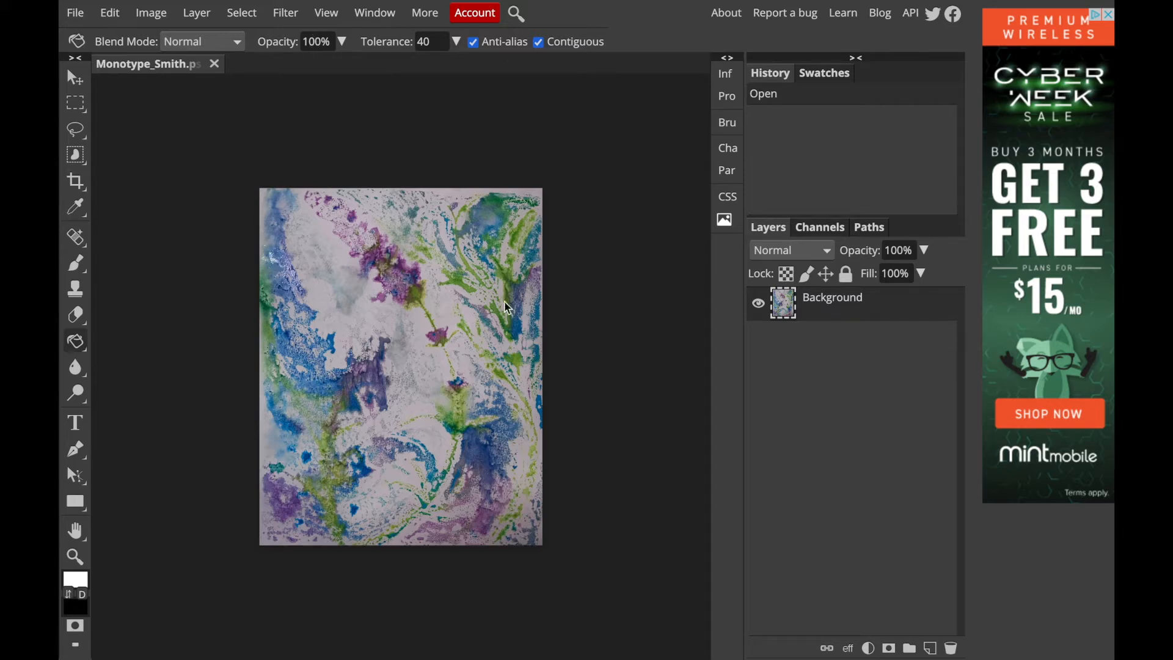
# - Crop the image slightly inside its edges to trim off the thin outer border
pyautogui.hotkey('ctrl', '-')
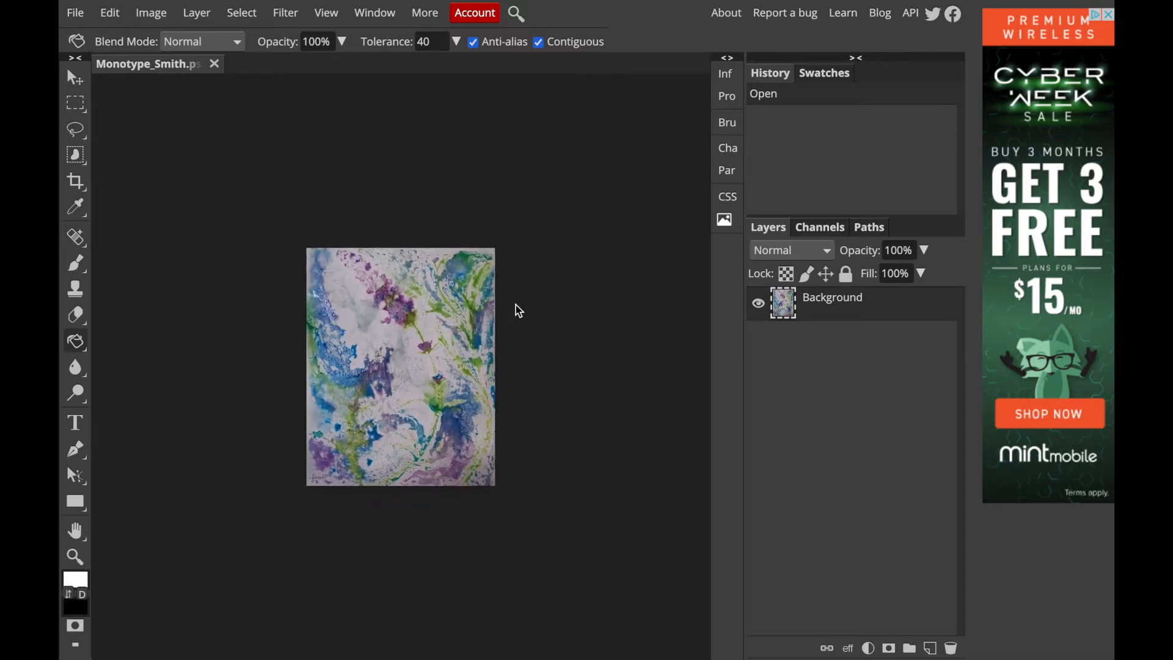
pyautogui.hotkey('ctrl', '+')
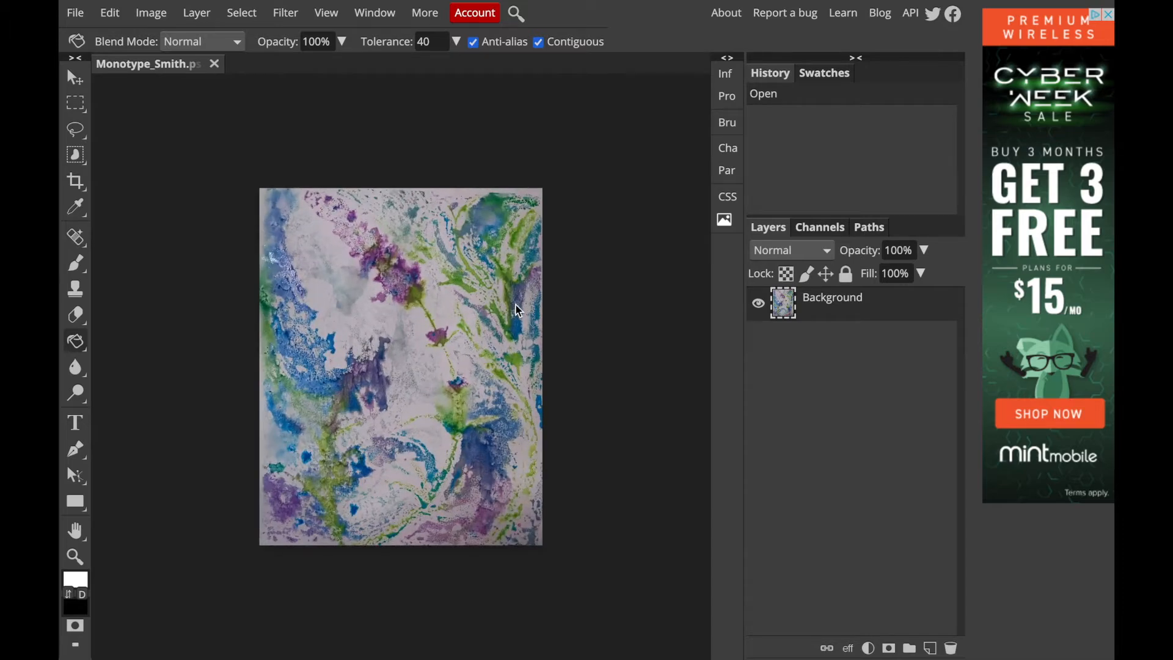
pyautogui.hotkey('ctrl', '+')
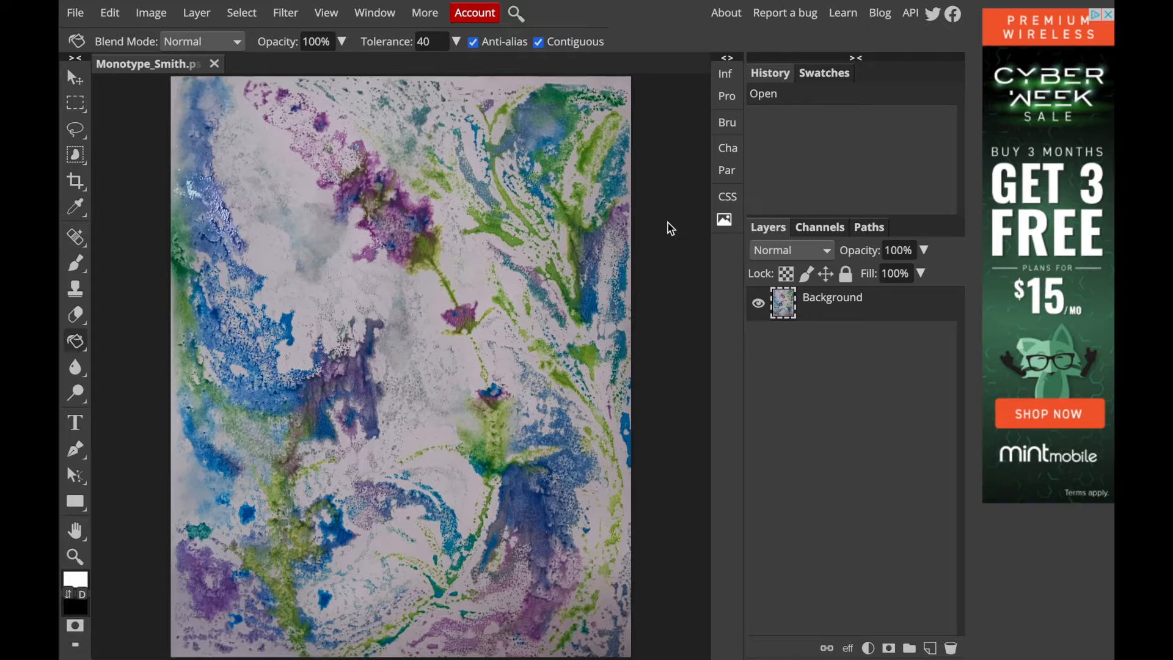
pyautogui.click(76, 180)
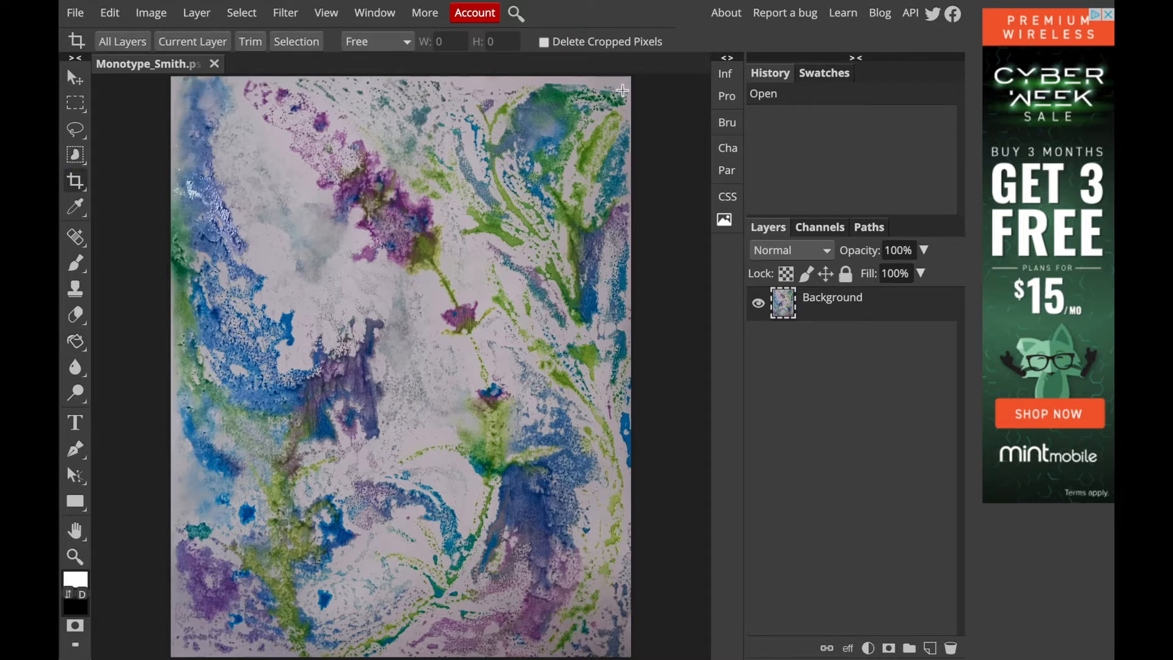
pyautogui.moveTo(626, 87); pyautogui.dragTo(174, 655)
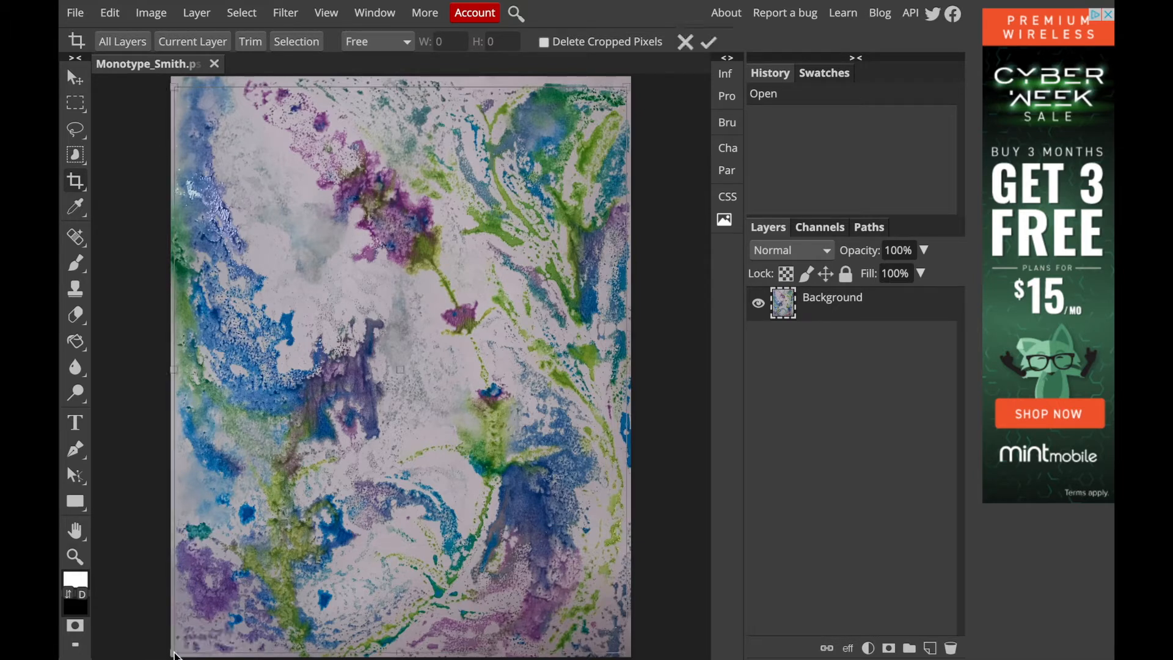
pyautogui.press('Return')
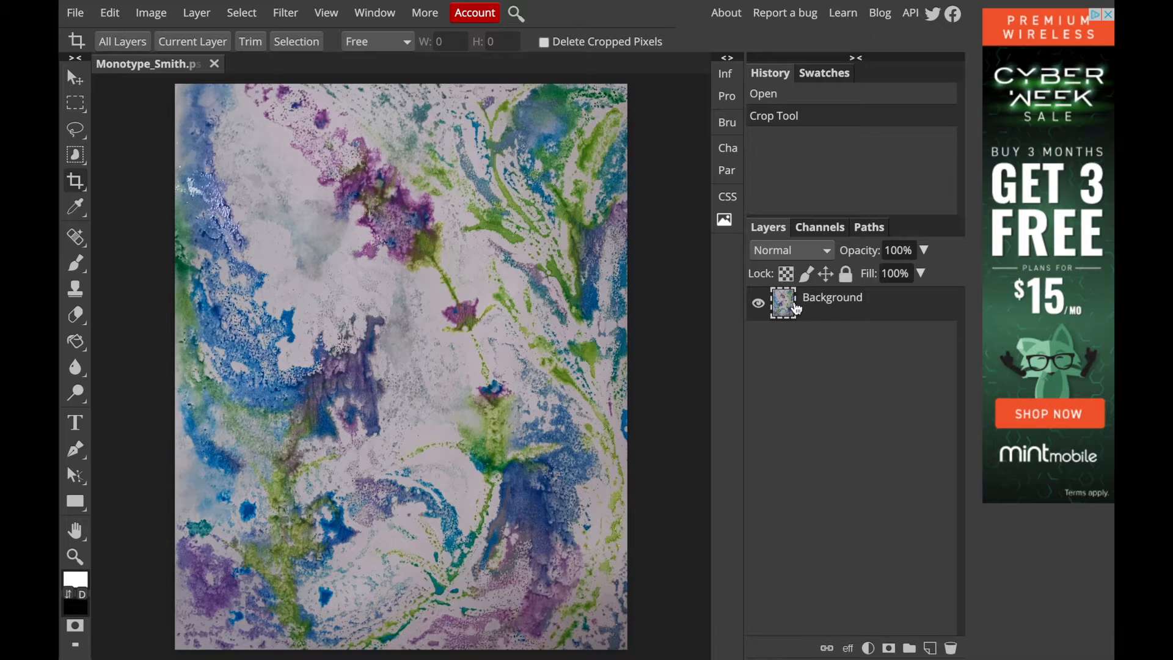
# - Add a Brightness/Contrast adjustment layer with brightness 18 and contrast 33
pyautogui.click(868, 648)
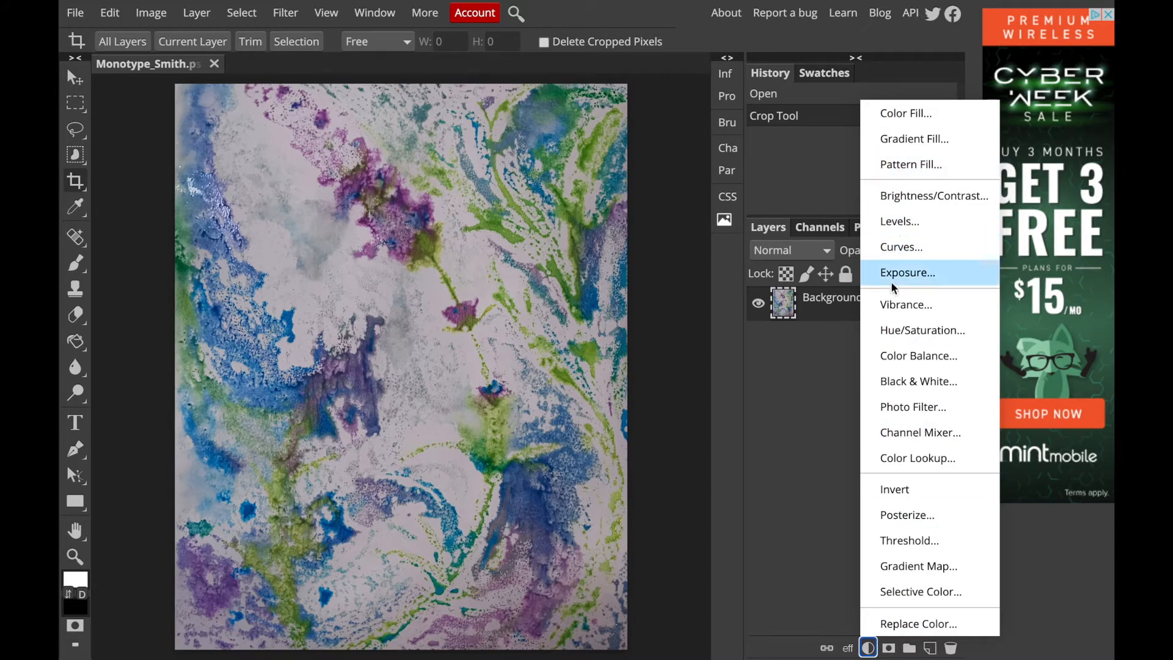
pyautogui.click(907, 197)
pyautogui.click(657, 160)
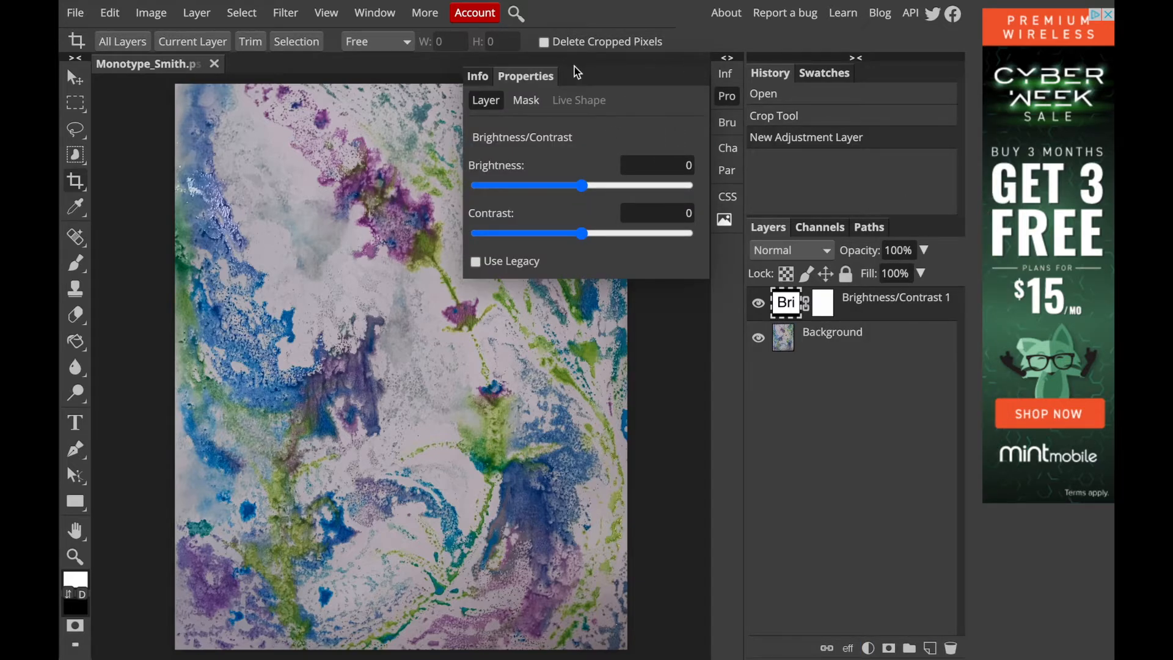
pyautogui.moveTo(584, 193)
pyautogui.mouseDown()
pyautogui.moveTo(665, 194)
pyautogui.moveTo(581, 194)
pyautogui.moveTo(594, 193)
pyautogui.mouseUp()
pyautogui.moveTo(582, 232); pyautogui.dragTo(620, 242)
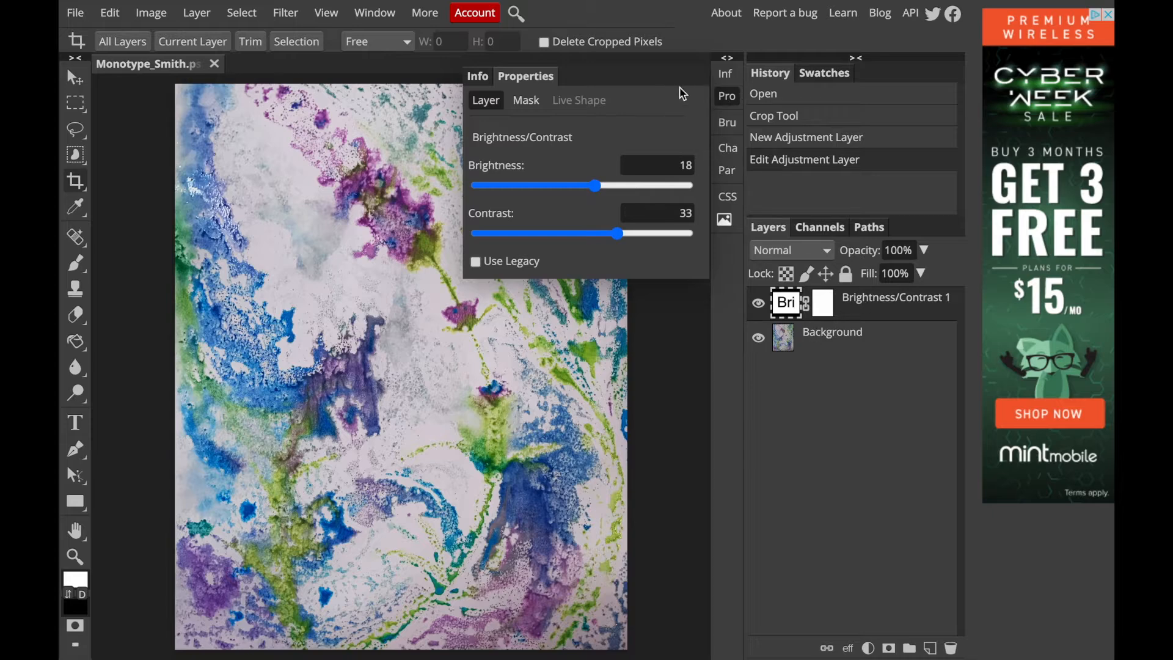
pyautogui.click(727, 96)
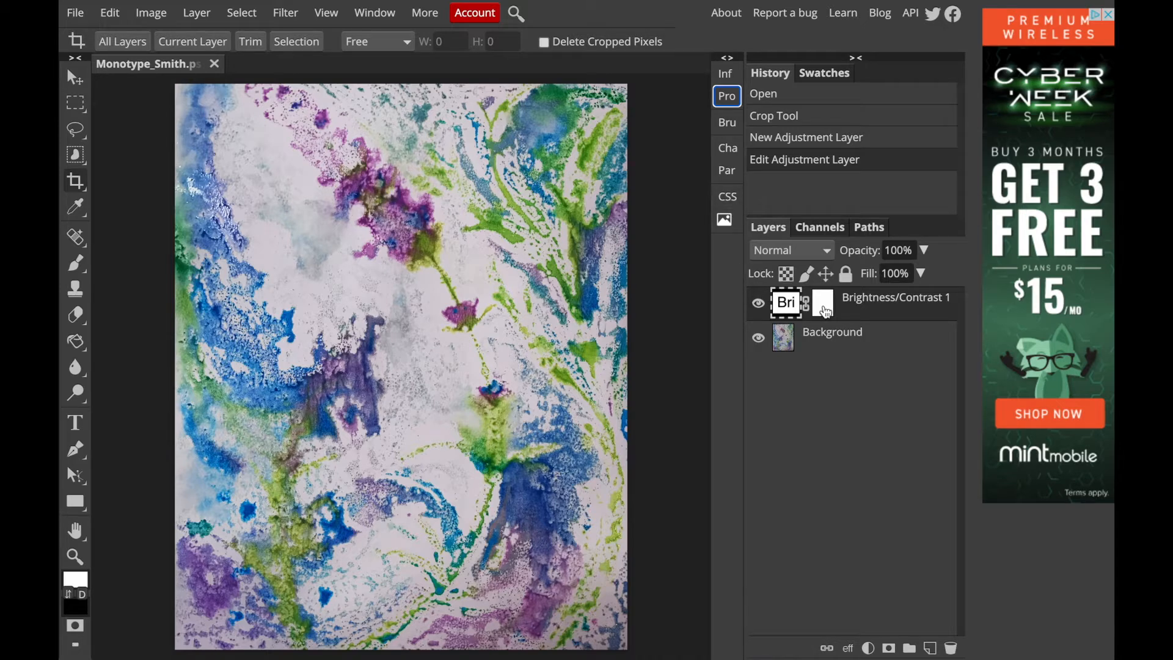
# - Compare the image with and without the Brightness/Contrast adjustment by toggling that layer's visibility
pyautogui.click(759, 306)
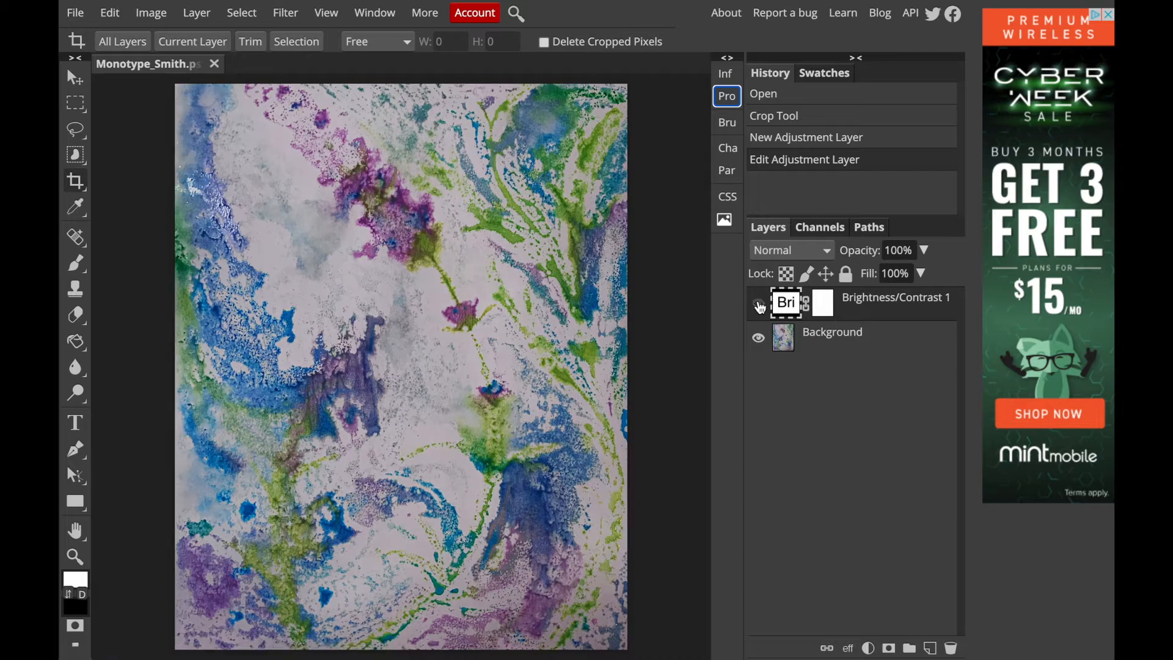
pyautogui.click(758, 305)
pyautogui.click(758, 306)
pyautogui.click(759, 306)
pyautogui.click(878, 308)
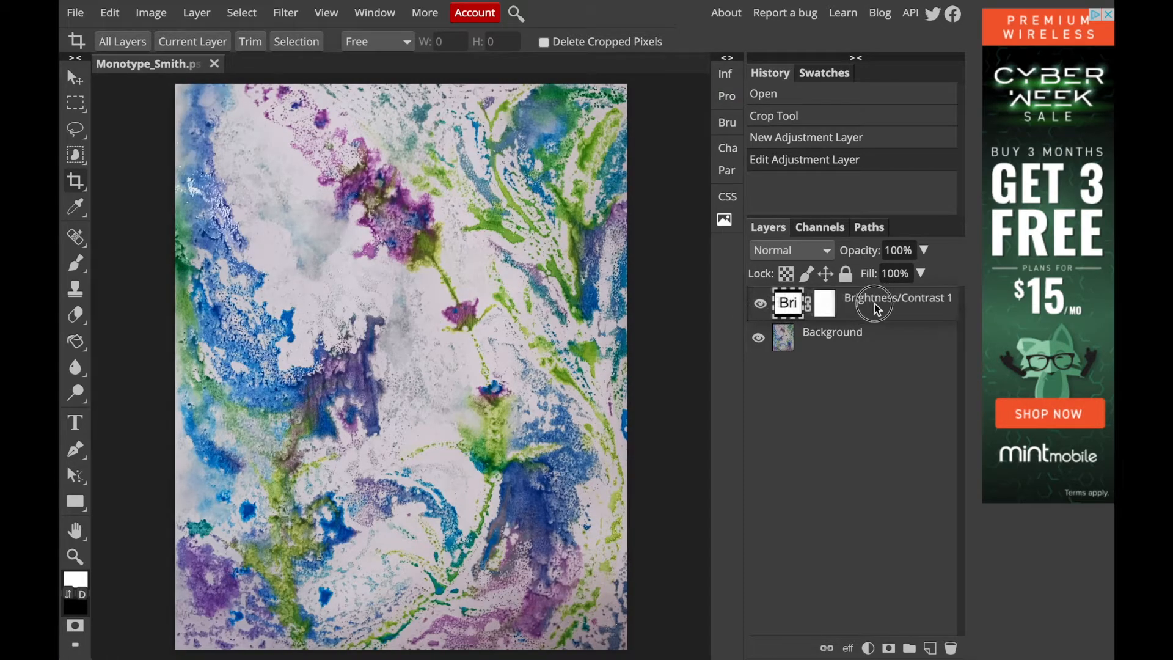
pyautogui.moveTo(875, 310); pyautogui.dragTo(901, 309)
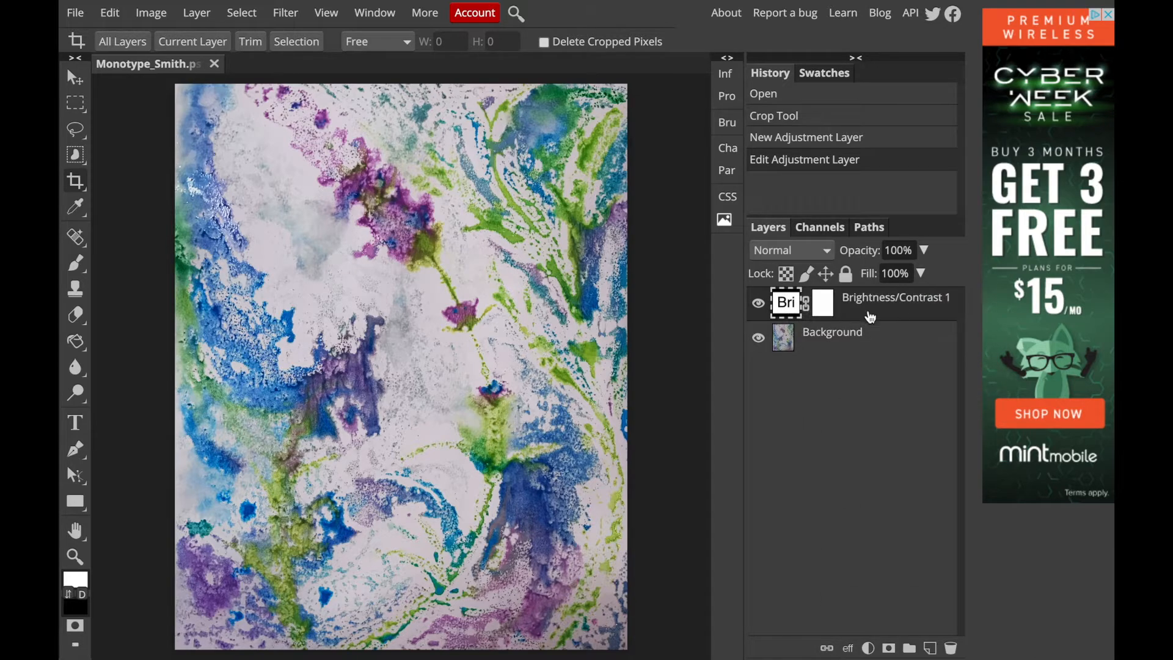
# - Add a Vibrance adjustment layer directly above the background, with vibrance 57 and a slightly raised saturation
pyautogui.click(824, 342)
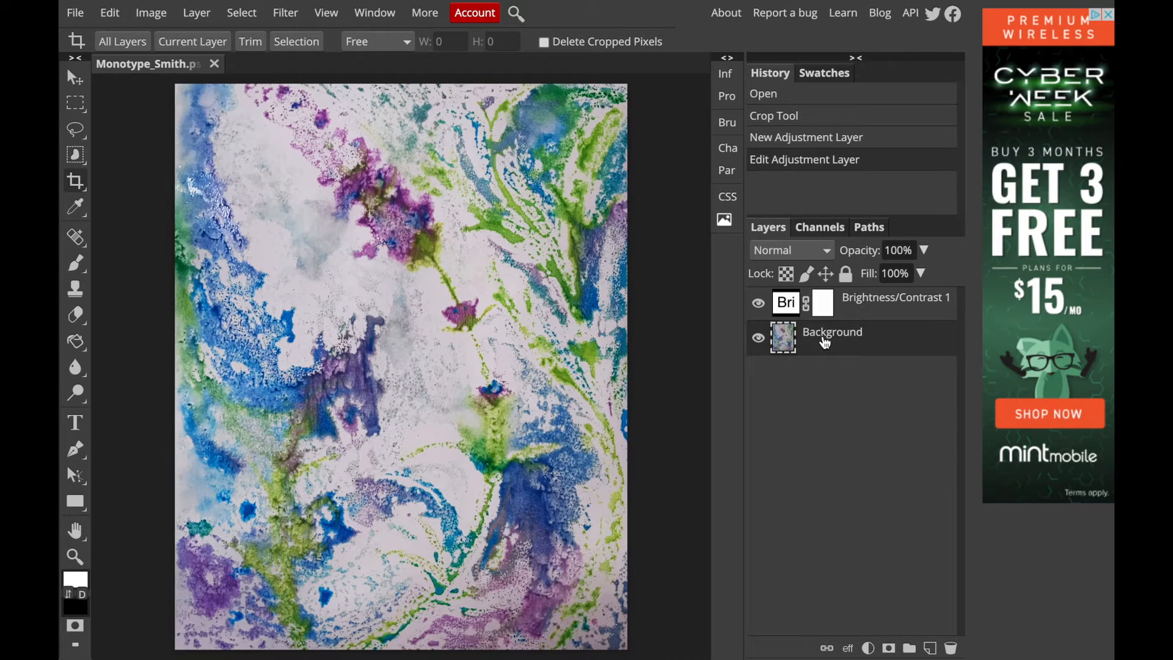
pyautogui.click(867, 647)
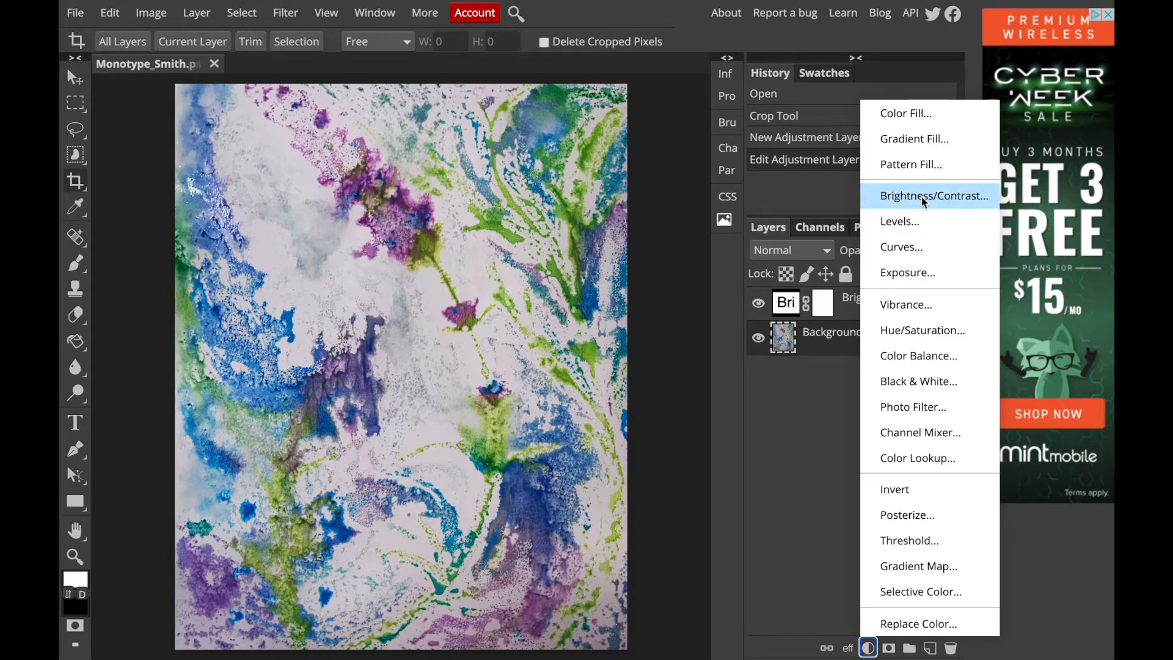
pyautogui.click(905, 308)
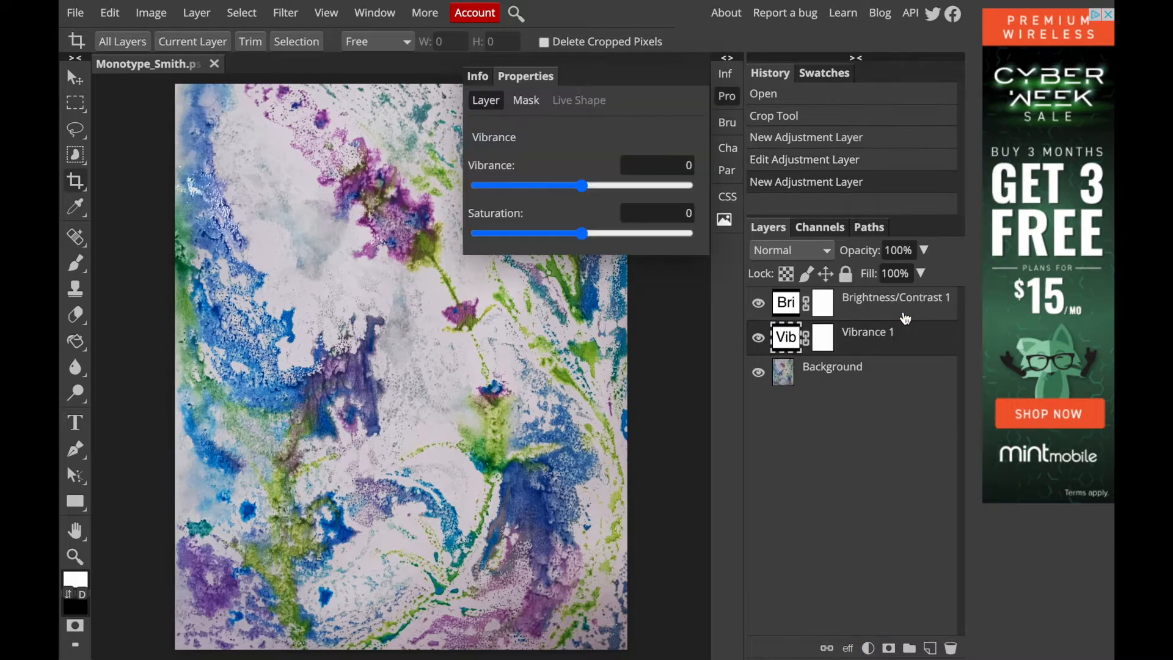
pyautogui.moveTo(582, 185); pyautogui.dragTo(646, 186)
pyautogui.moveTo(581, 233); pyautogui.dragTo(615, 239)
pyautogui.moveTo(634, 238); pyautogui.dragTo(593, 239)
pyautogui.moveTo(647, 187)
pyautogui.mouseDown()
pyautogui.moveTo(597, 178)
pyautogui.moveTo(642, 181)
pyautogui.mouseUp()
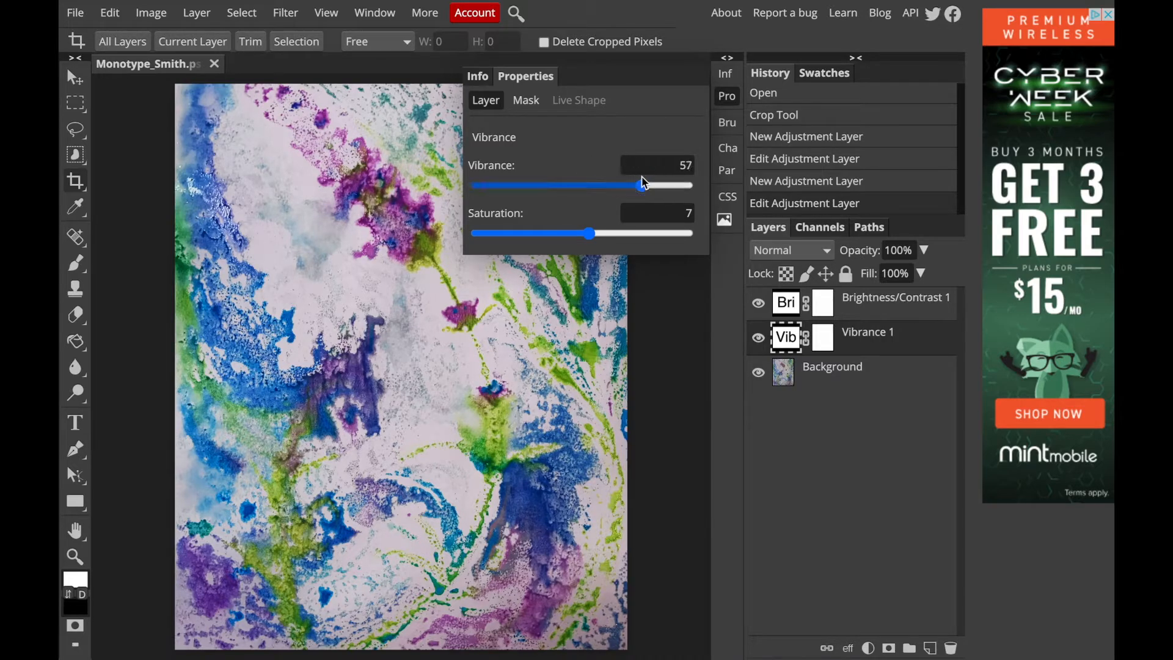
pyautogui.moveTo(590, 234)
pyautogui.mouseDown()
pyautogui.moveTo(602, 235)
pyautogui.moveTo(458, 214)
pyautogui.moveTo(611, 234)
pyautogui.moveTo(581, 233)
pyautogui.moveTo(597, 235)
pyautogui.mouseUp()
pyautogui.click(727, 96)
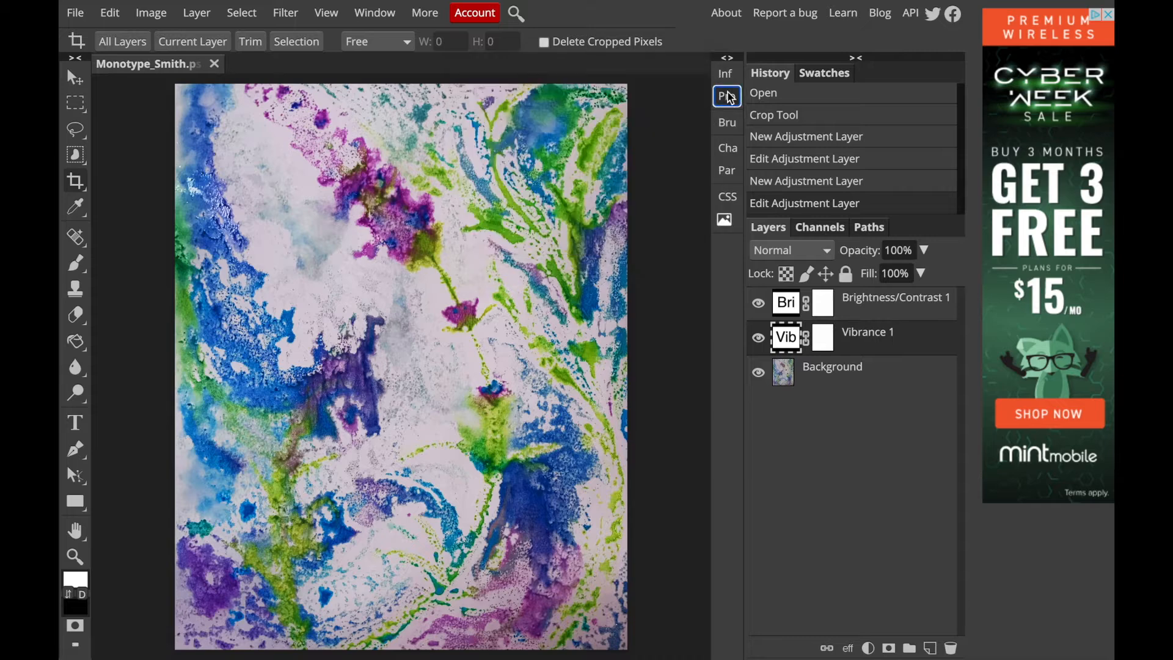
# - Compare the image with and without the Vibrance adjustment by toggling that layer's visibility
pyautogui.click(758, 338)
pyautogui.click(758, 337)
pyautogui.click(759, 339)
pyautogui.click(758, 339)
pyautogui.click(758, 339)
pyautogui.click(867, 647)
pyautogui.click(831, 374)
pyautogui.click(868, 647)
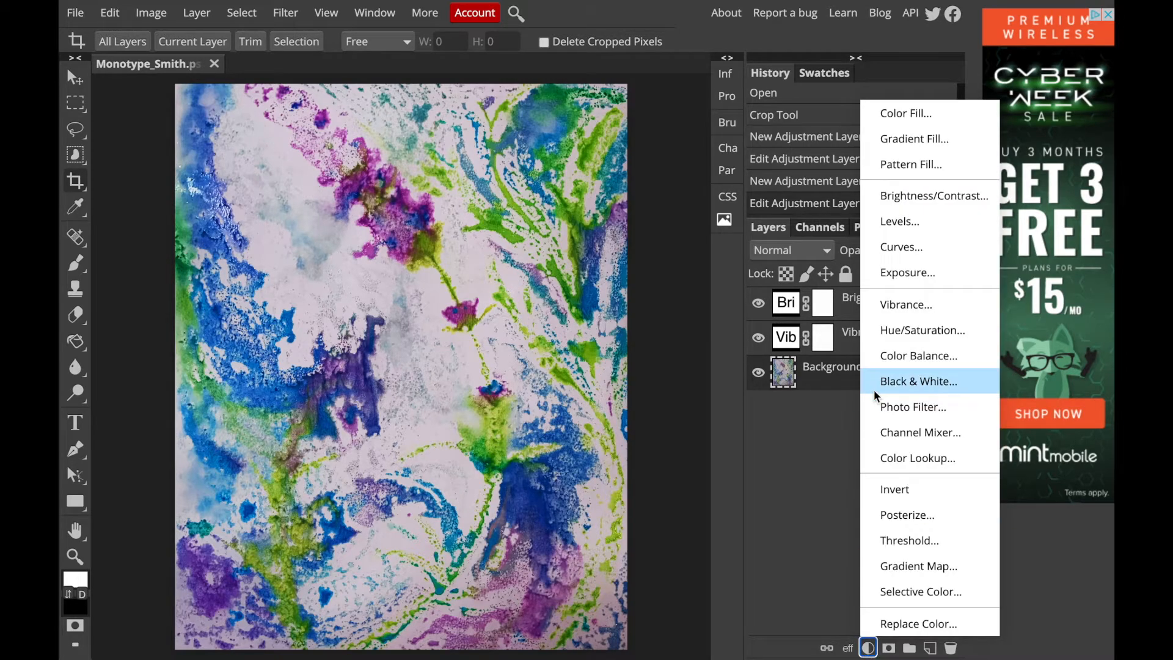
pyautogui.click(901, 362)
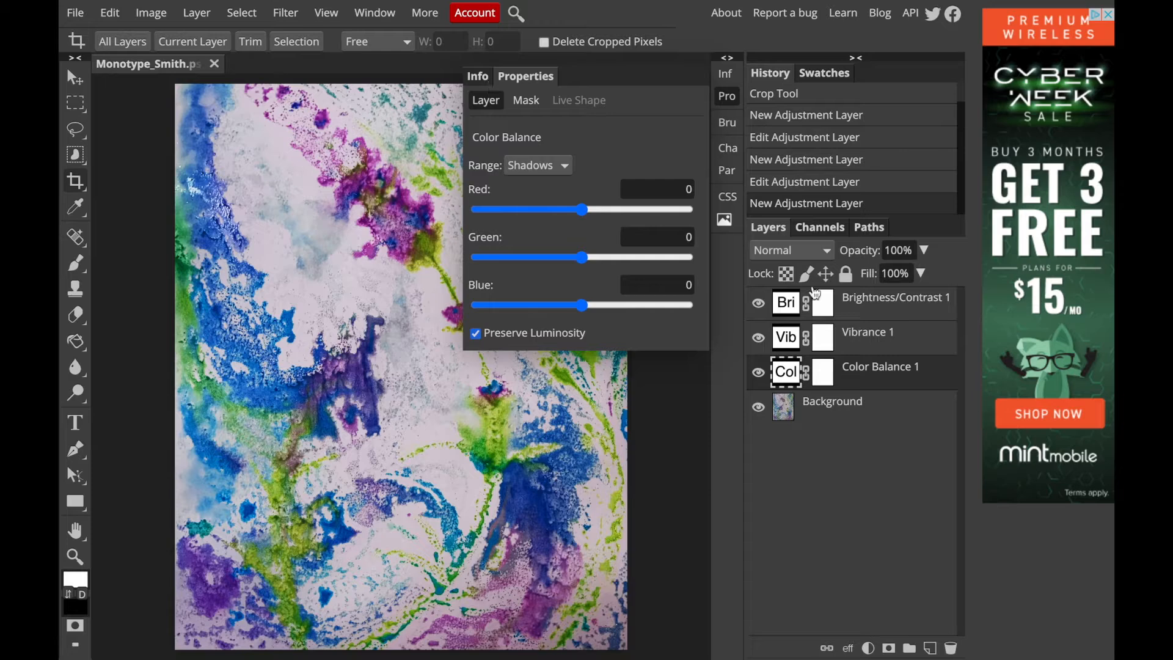
pyautogui.click(722, 108)
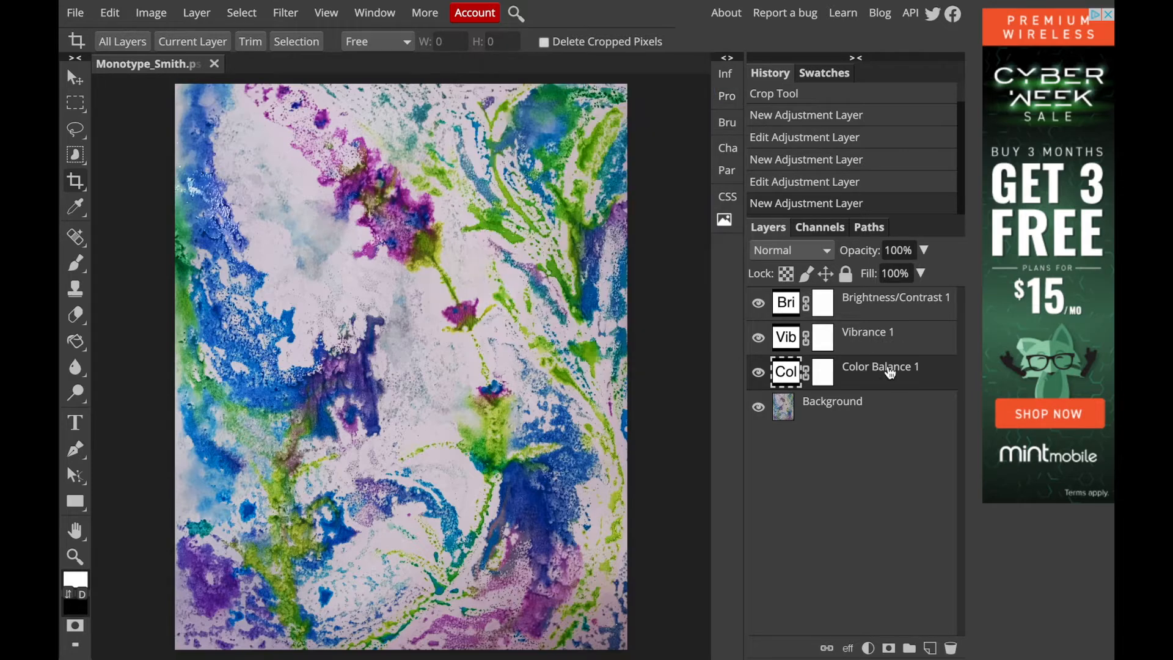
pyautogui.press('Delete')
# - Add a Hue/Saturation adjustment layer directly above the background layer
pyautogui.click(874, 643)
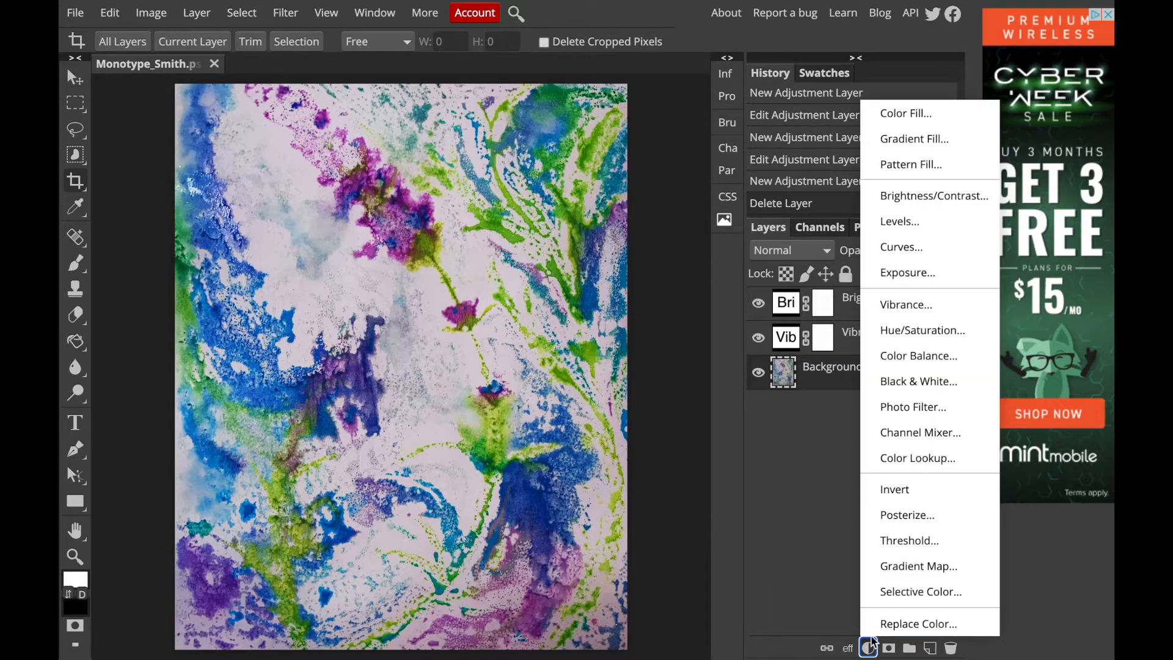
pyautogui.click(893, 335)
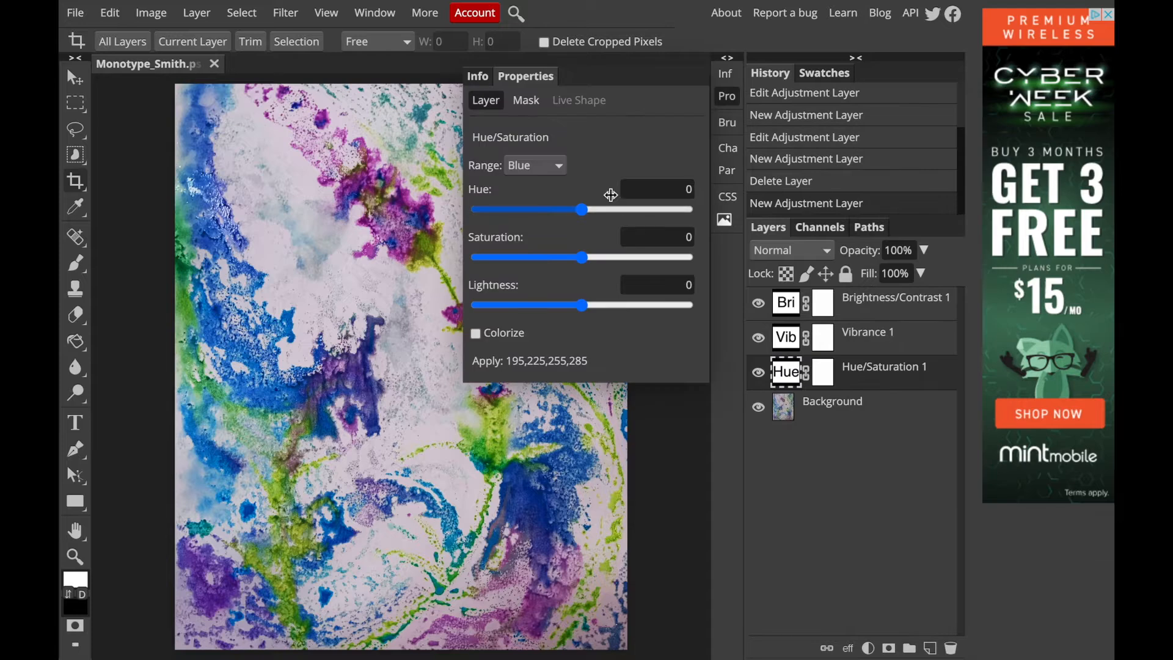
pyautogui.click(582, 258)
pyautogui.moveTo(583, 262)
pyautogui.mouseDown()
pyautogui.moveTo(623, 257)
pyautogui.moveTo(584, 260)
pyautogui.mouseUp()
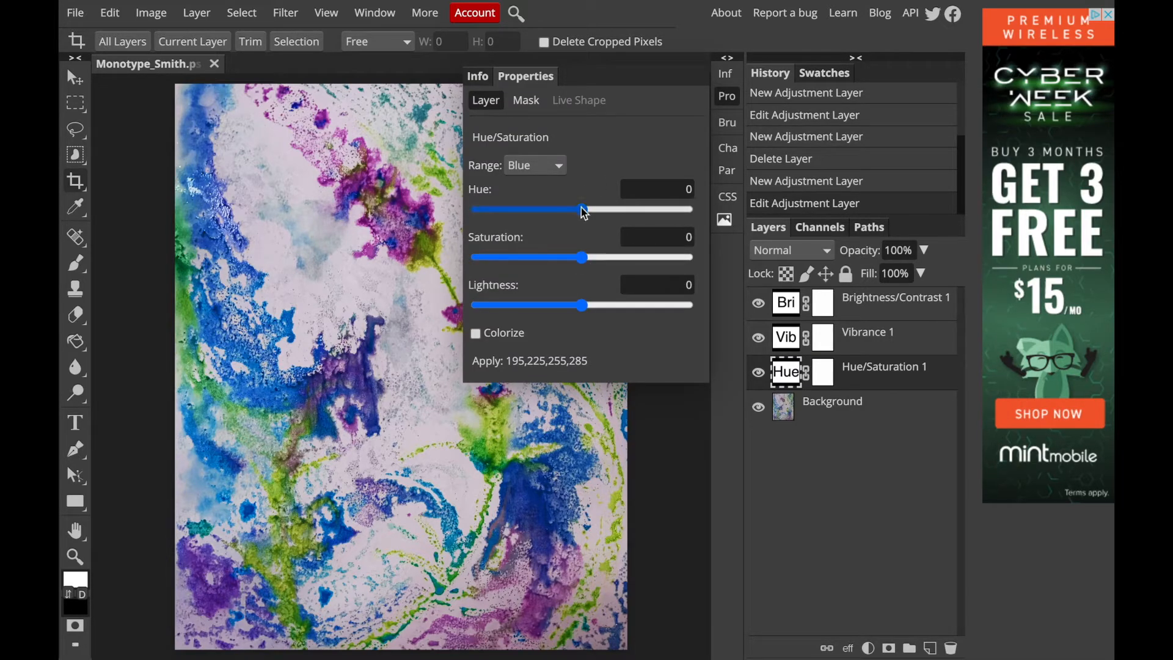
# - Try shifting the overall hue in the Master range of the Hue/Saturation layer
pyautogui.click(535, 166)
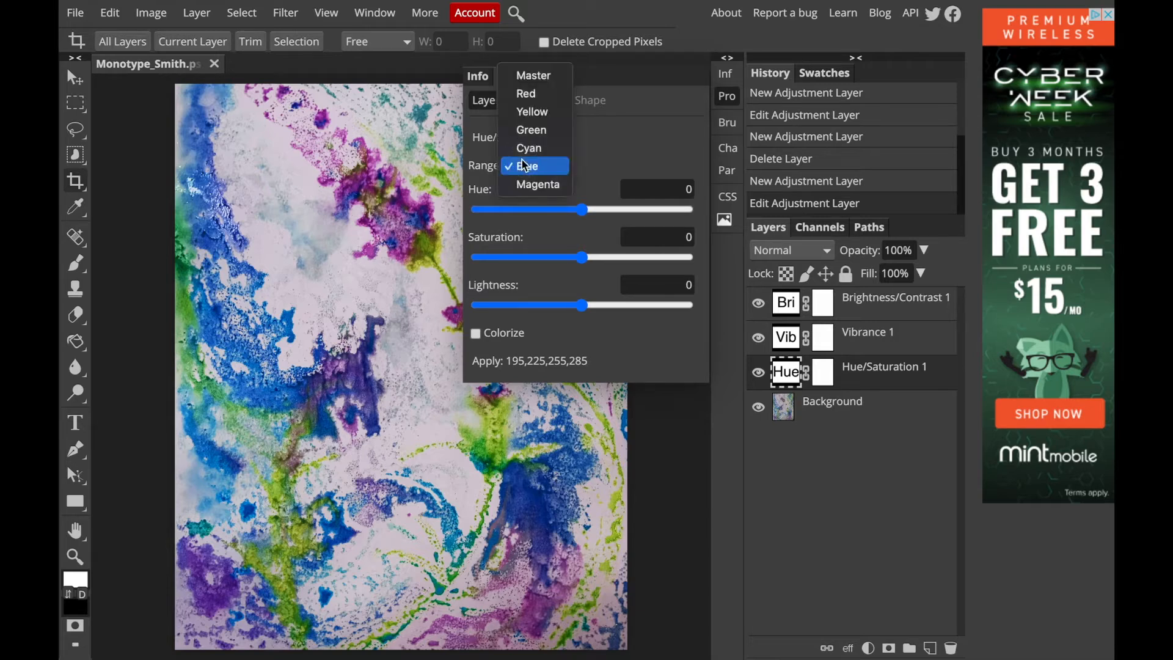
pyautogui.click(529, 78)
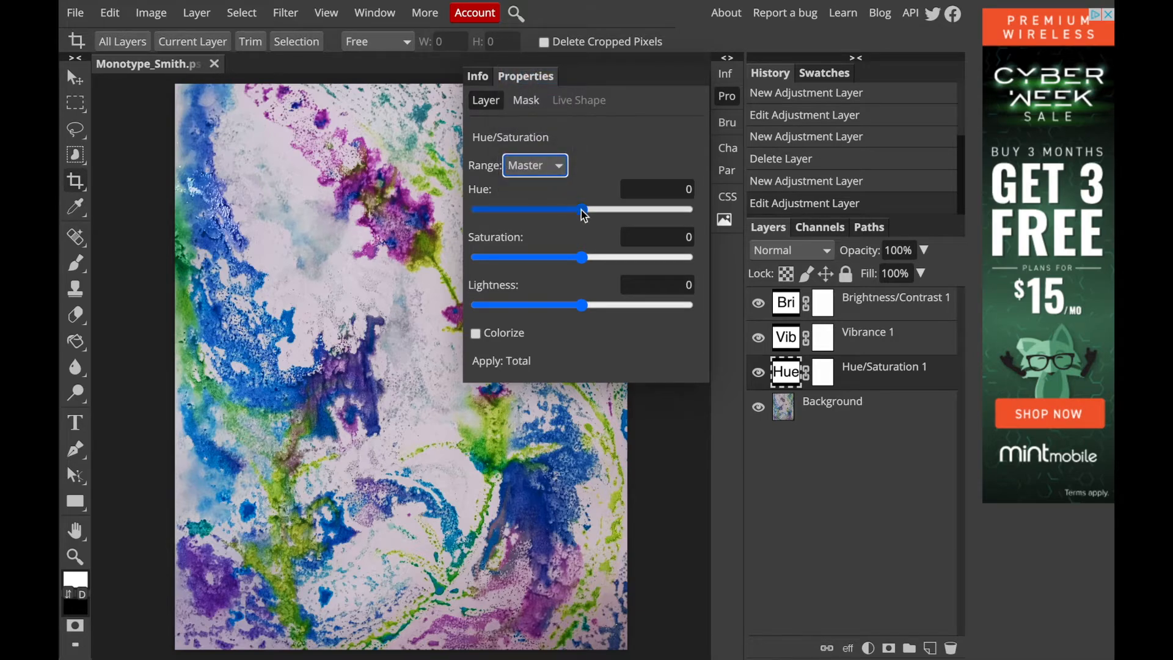
pyautogui.moveTo(582, 209)
pyautogui.mouseDown()
pyautogui.moveTo(683, 216)
pyautogui.moveTo(476, 205)
pyautogui.moveTo(585, 216)
pyautogui.mouseUp()
# - Reduce the saturation of the Blue range to -48 in the Hue/Saturation layer
pyautogui.click(547, 171)
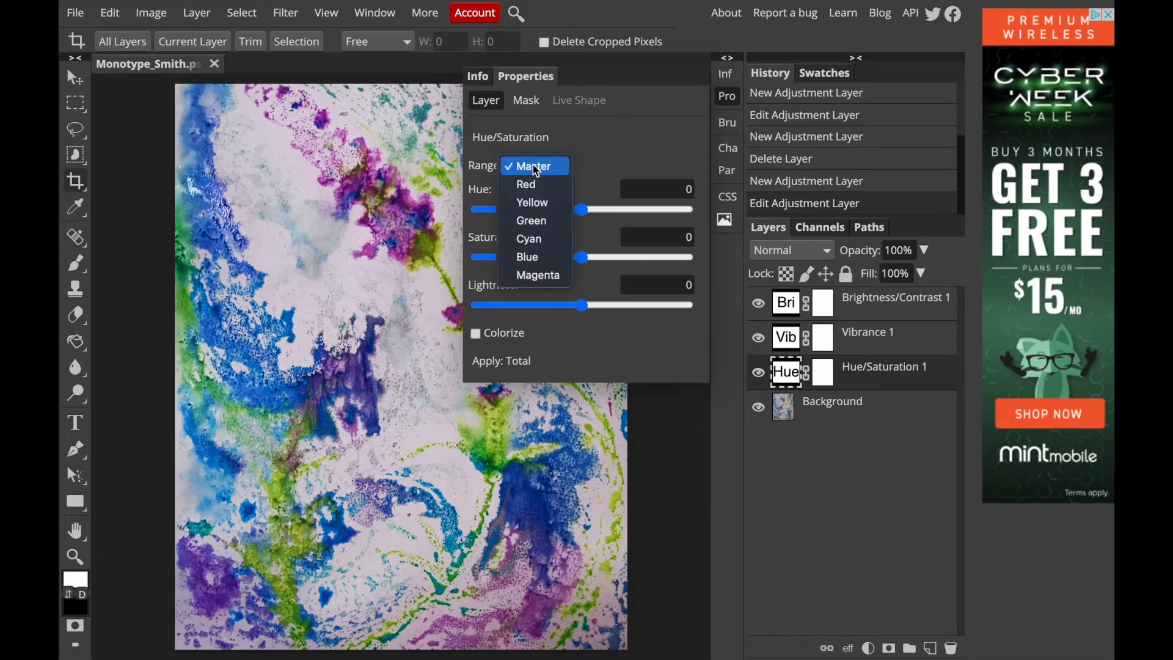
pyautogui.click(525, 257)
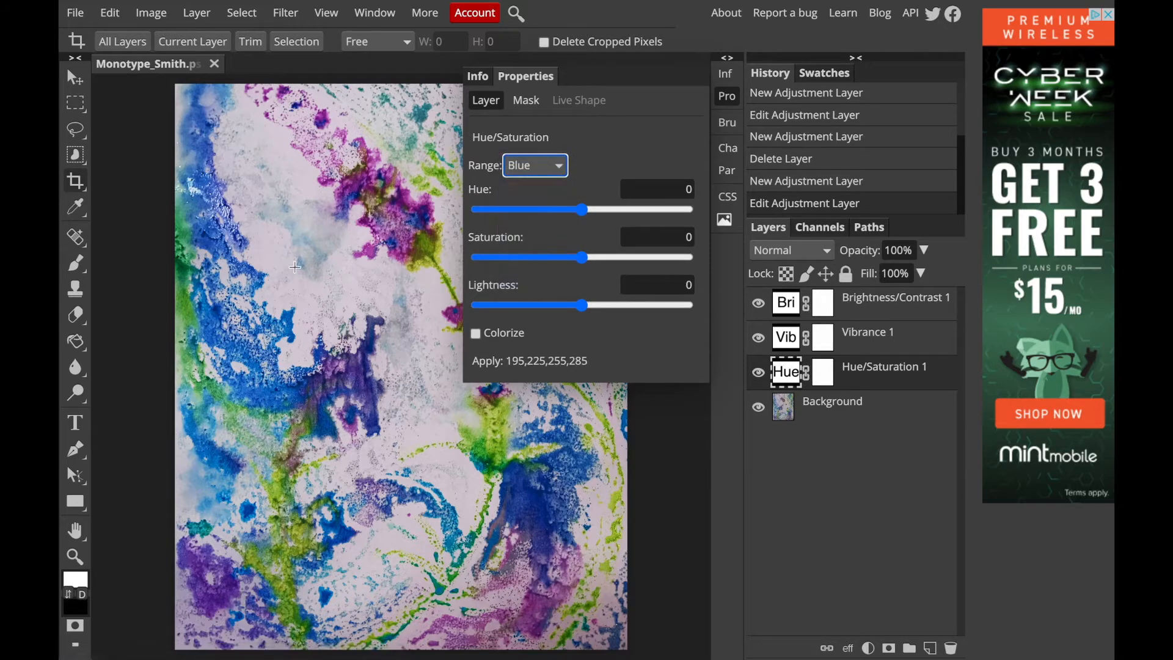
pyautogui.moveTo(582, 257); pyautogui.dragTo(531, 262)
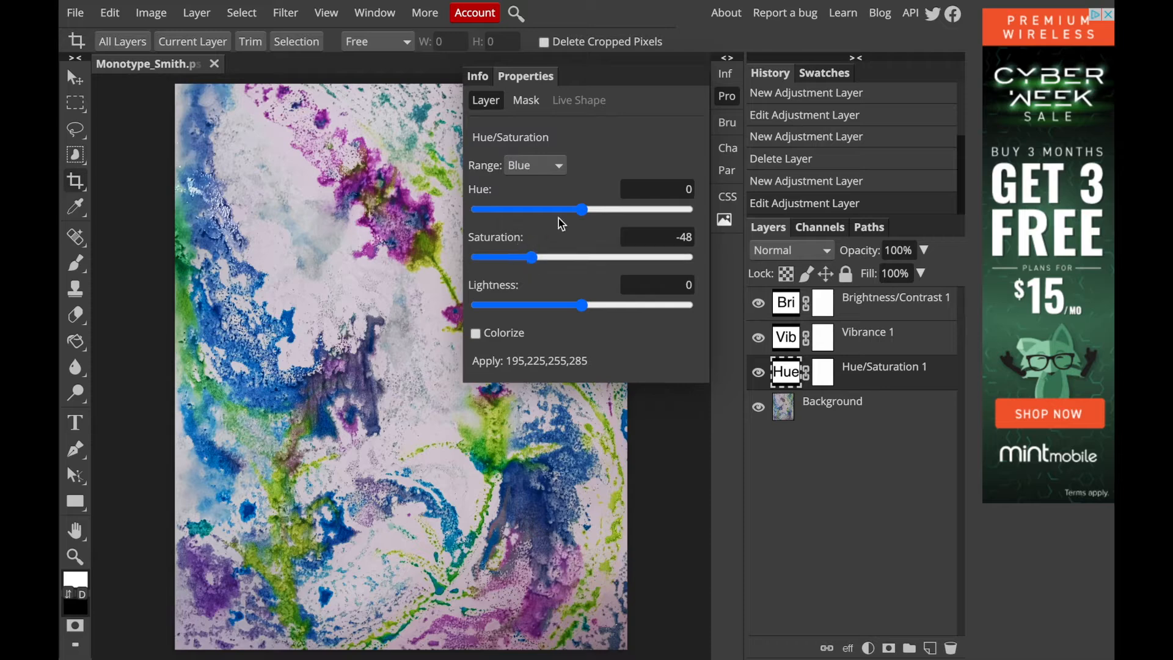
# - Try shifting the hue of the Magenta range to -47 in the Hue/Saturation layer, and return it to 0
pyautogui.click(525, 165)
pyautogui.click(529, 185)
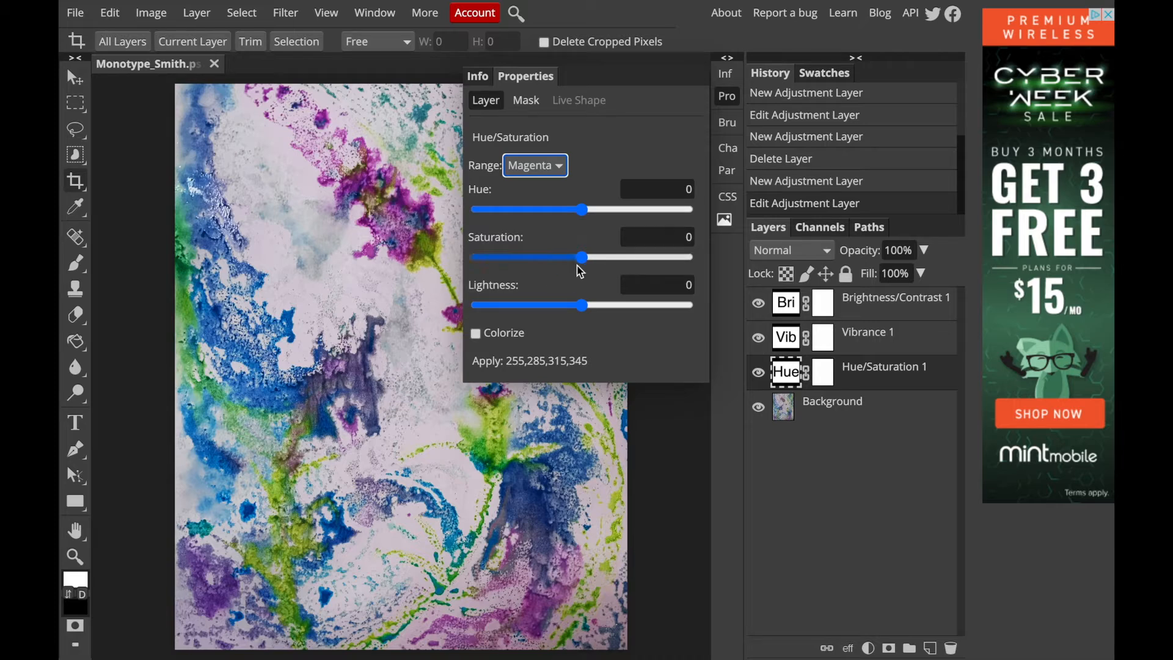
pyautogui.moveTo(582, 210); pyautogui.dragTo(556, 212)
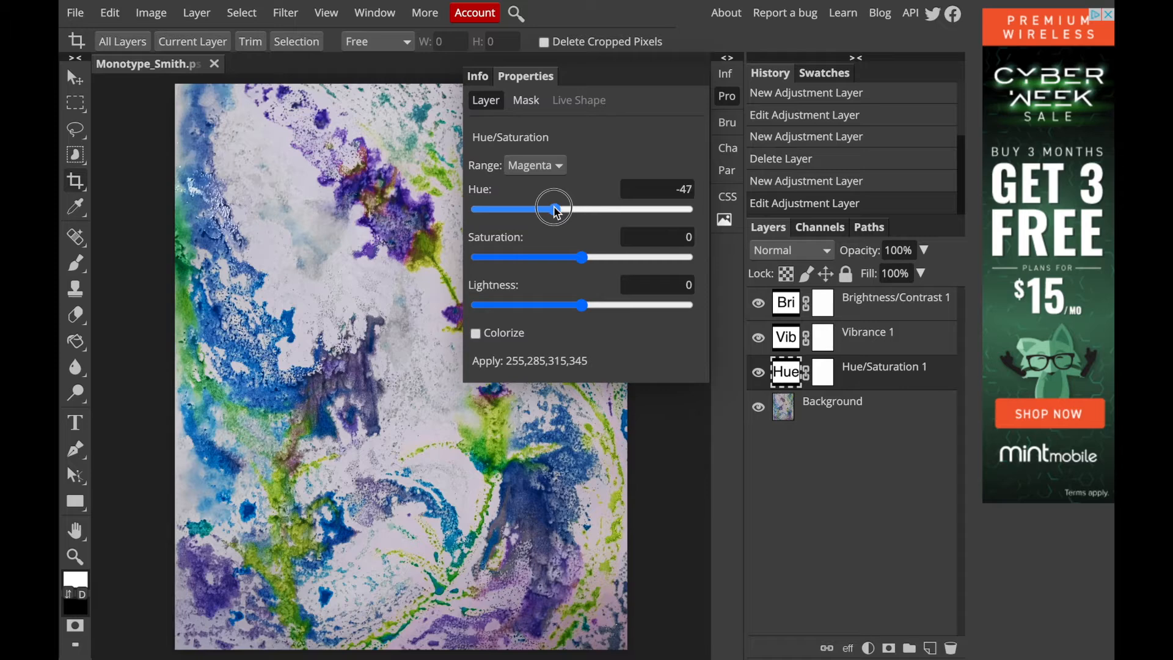
pyautogui.moveTo(556, 211); pyautogui.dragTo(581, 206)
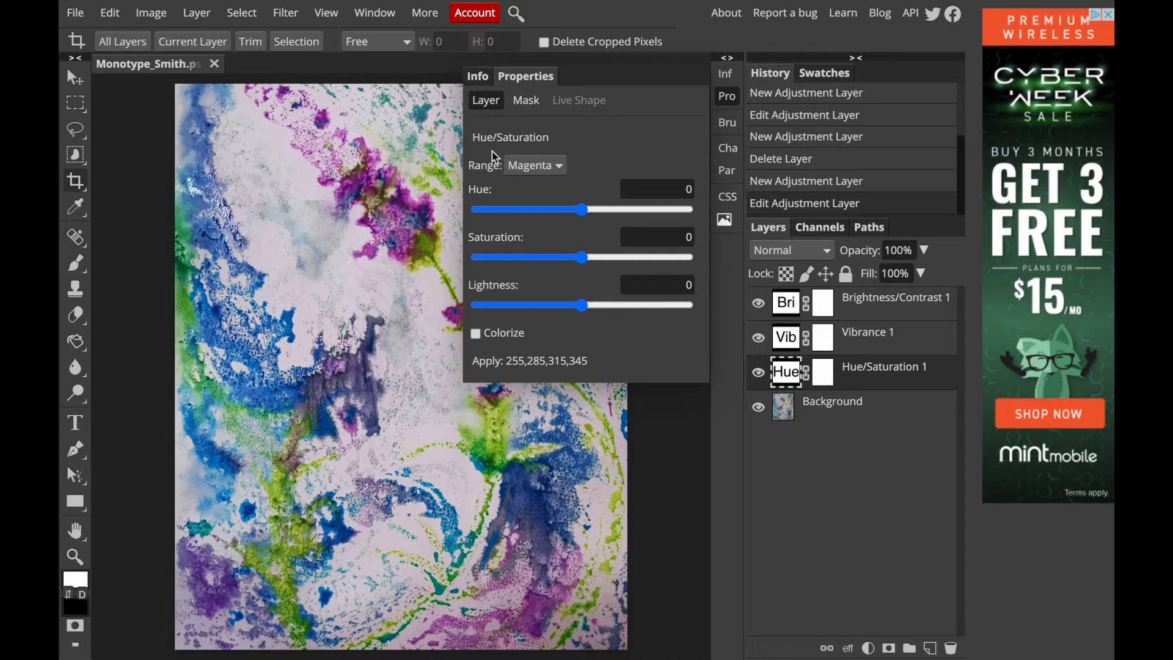
# - Compare the image with and without the Hue/Saturation adjustment by toggling its visibility, and delete that layer
pyautogui.click(727, 96)
pyautogui.click(758, 372)
pyautogui.click(758, 374)
pyautogui.click(758, 374)
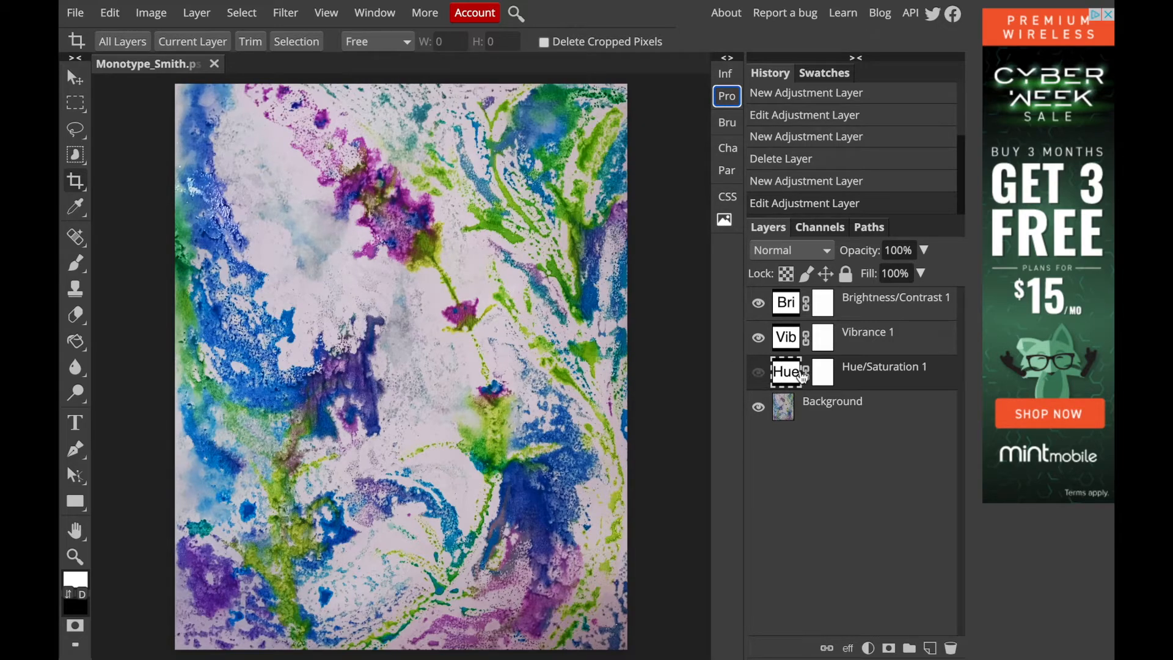
pyautogui.click(758, 374)
pyautogui.click(758, 373)
pyautogui.press('Delete')
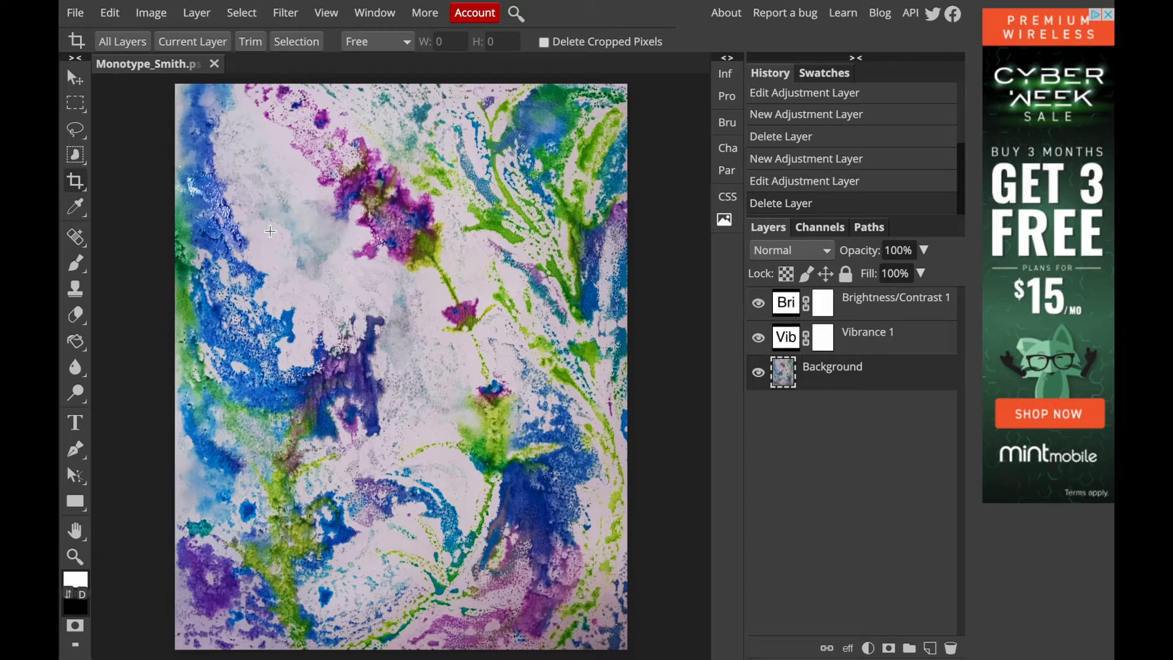
# - Duplicate the Background layer and move the copy down and to the left so it is offset from the original
pyautogui.click(829, 376)
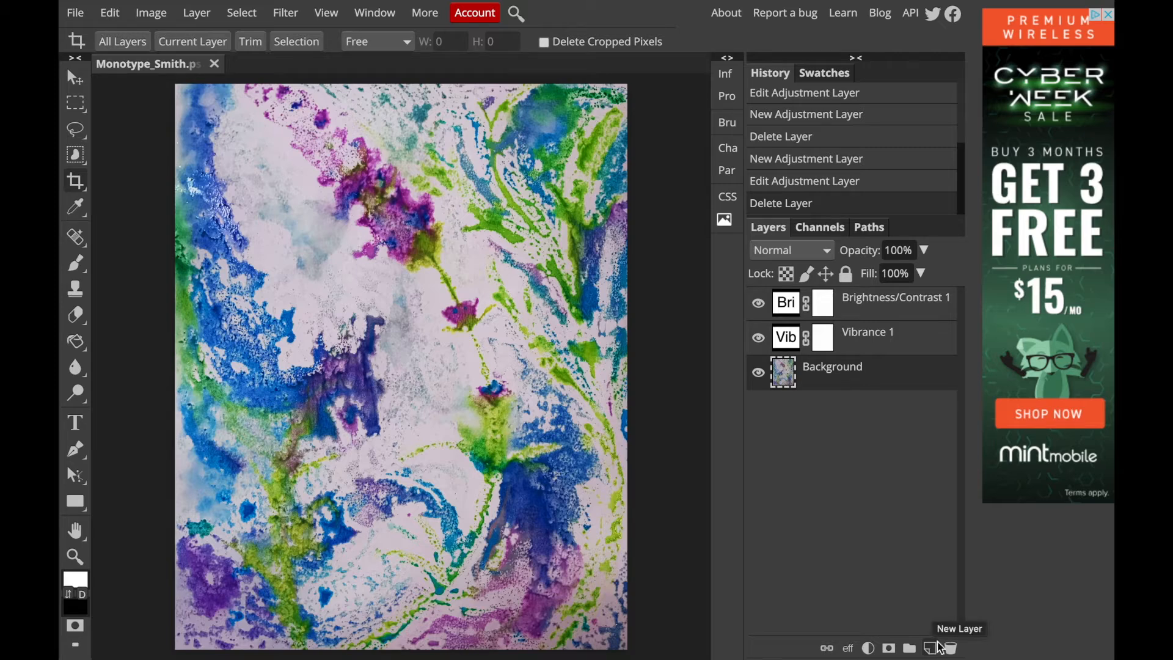
pyautogui.moveTo(822, 380); pyautogui.dragTo(932, 650)
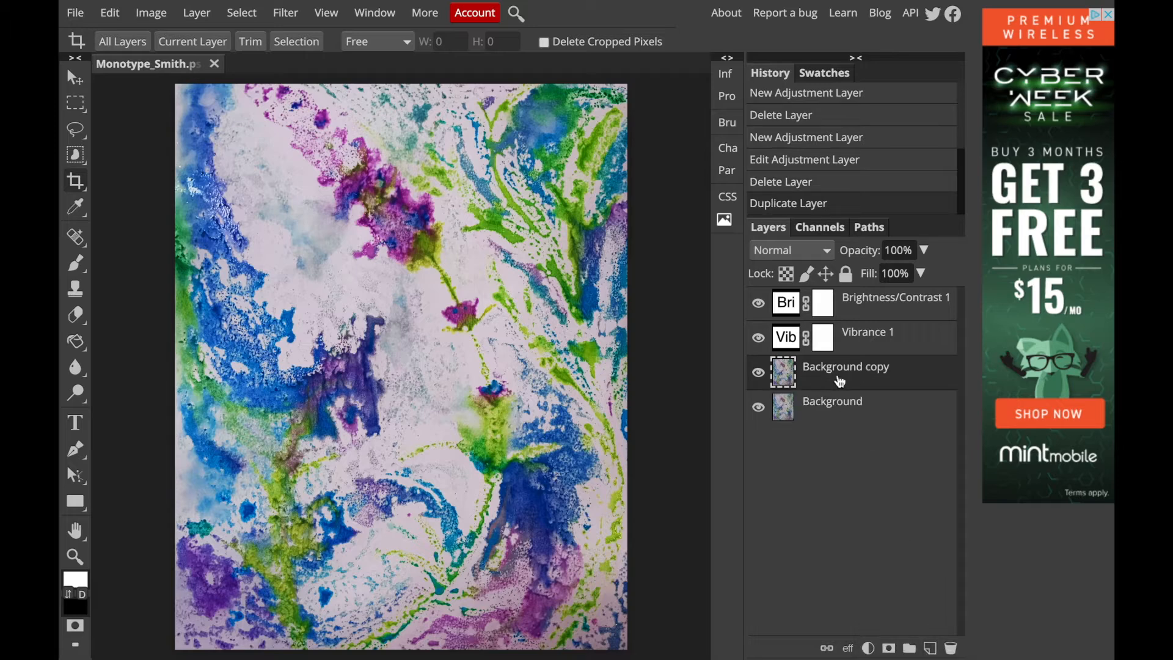
pyautogui.click(75, 79)
pyautogui.moveTo(320, 210); pyautogui.dragTo(287, 255)
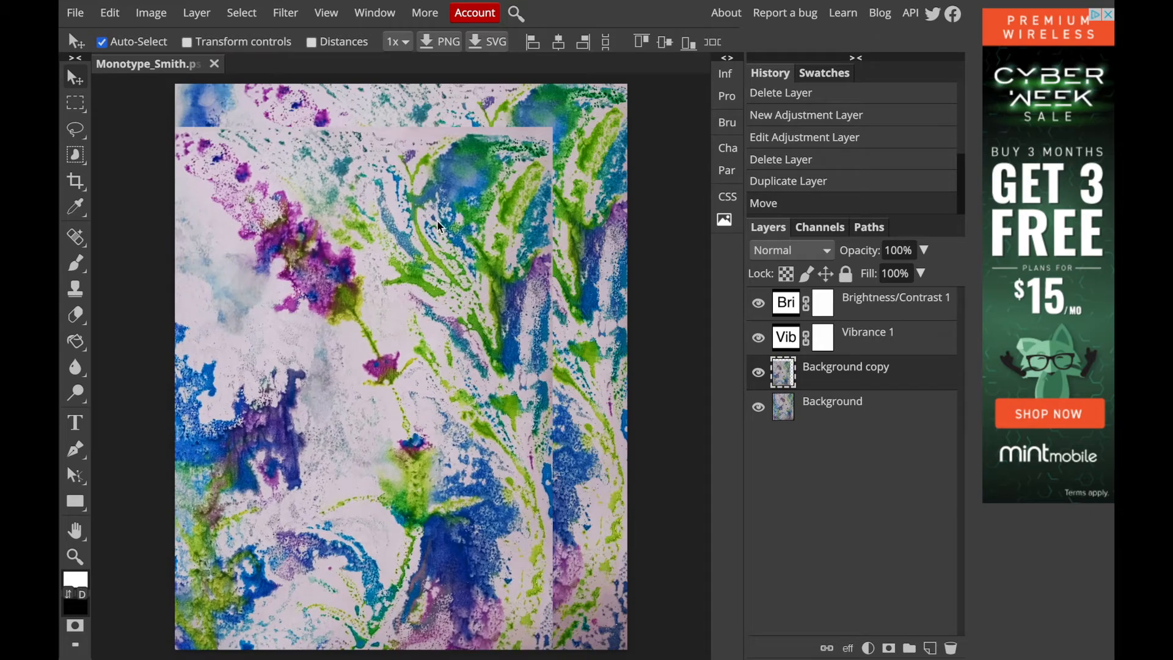
# - Try lowering the opacity of the Background copy while repositioning it over the original, and restore the opacity to 100%
pyautogui.click(924, 251)
pyautogui.moveTo(927, 275); pyautogui.dragTo(893, 273)
pyautogui.moveTo(332, 264); pyautogui.dragTo(388, 275)
pyautogui.click(924, 250)
pyautogui.moveTo(892, 273); pyautogui.dragTo(954, 278)
pyautogui.moveTo(384, 269)
pyautogui.mouseDown()
pyautogui.moveTo(450, 230)
pyautogui.moveTo(378, 281)
pyautogui.mouseUp()
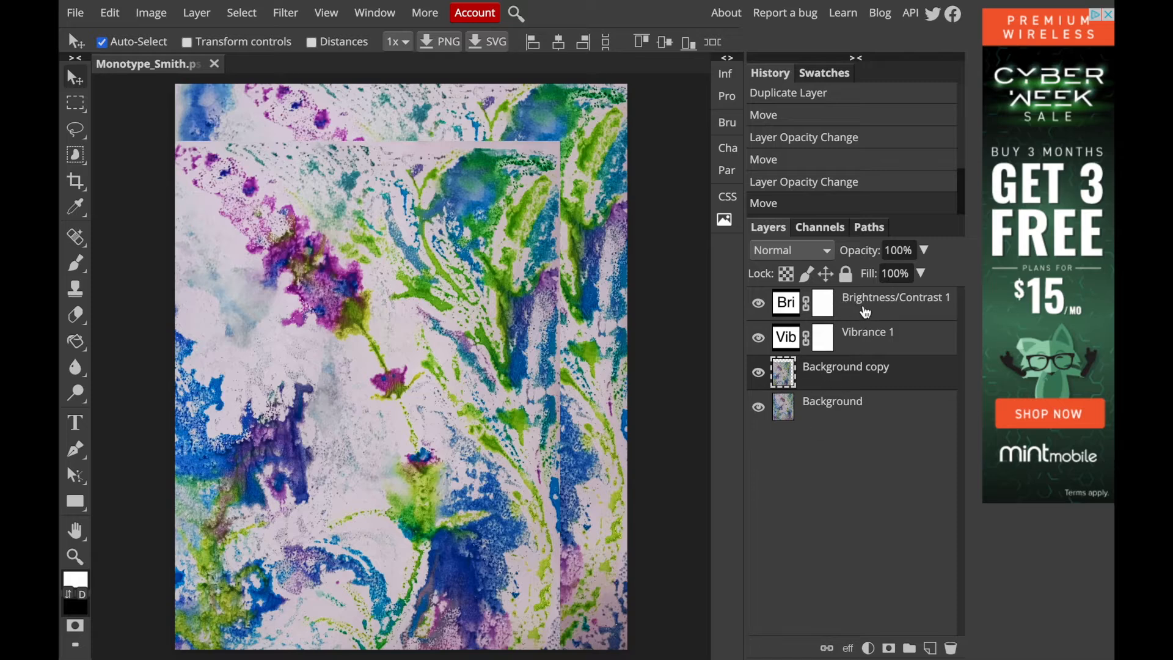
# - Compare the image with and without the Brightness/Contrast and Vibrance adjustments by toggling the visibility of both layers
pyautogui.click(822, 251)
pyautogui.click(802, 253)
pyautogui.click(758, 304)
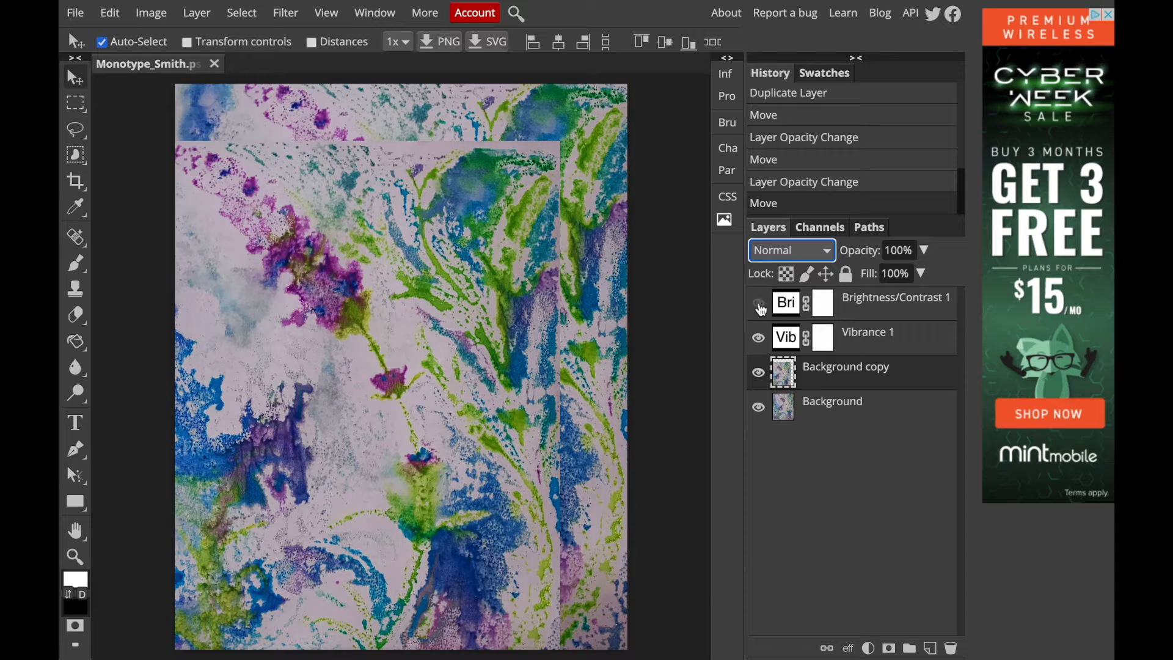
pyautogui.click(760, 338)
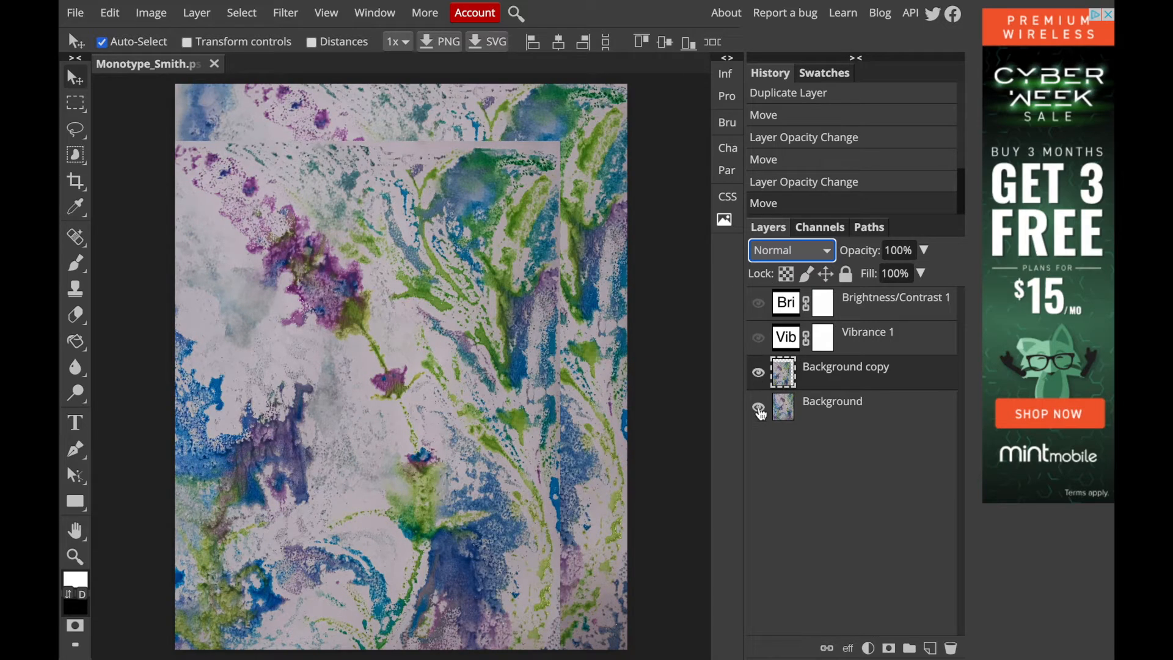
pyautogui.click(758, 338)
pyautogui.click(759, 304)
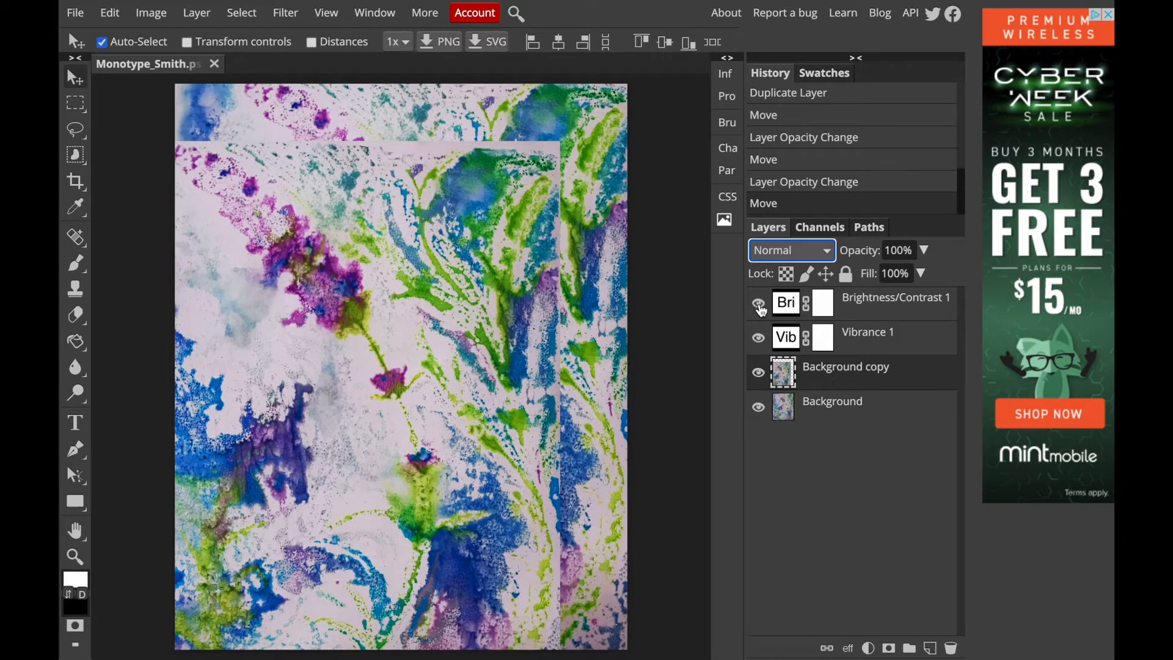
# - Try the Background copy above the adjustment layers, moving it around the canvas, and return it directly beneath the Vibrance layer
pyautogui.moveTo(872, 374); pyautogui.dragTo(876, 297)
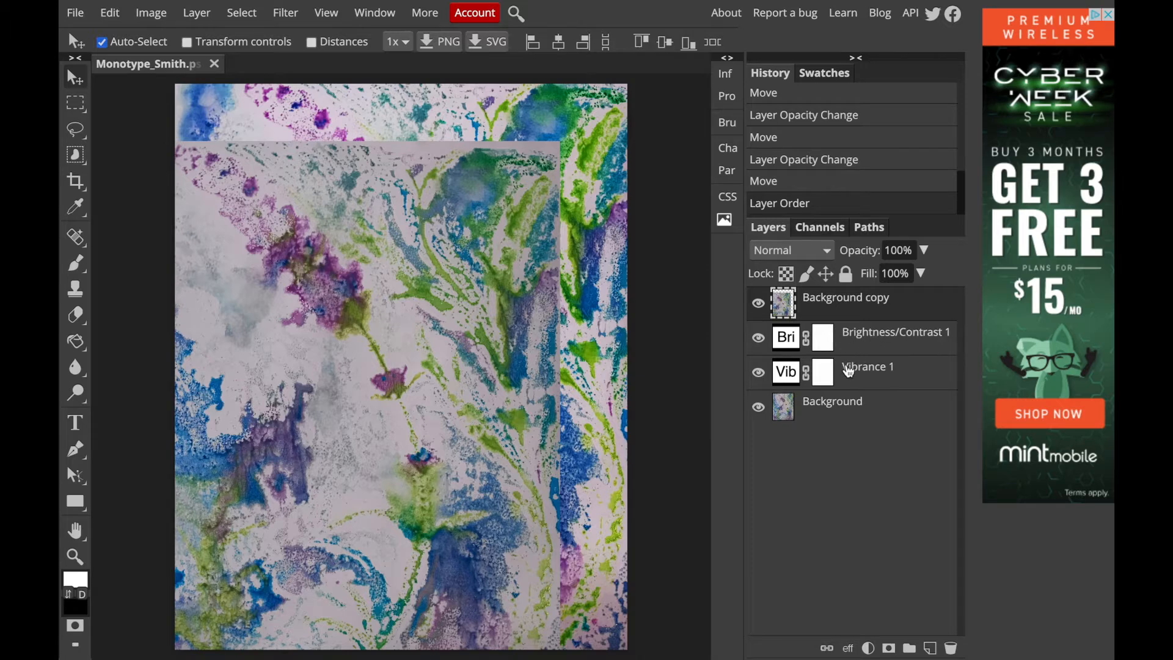
pyautogui.moveTo(317, 295); pyautogui.dragTo(401, 452)
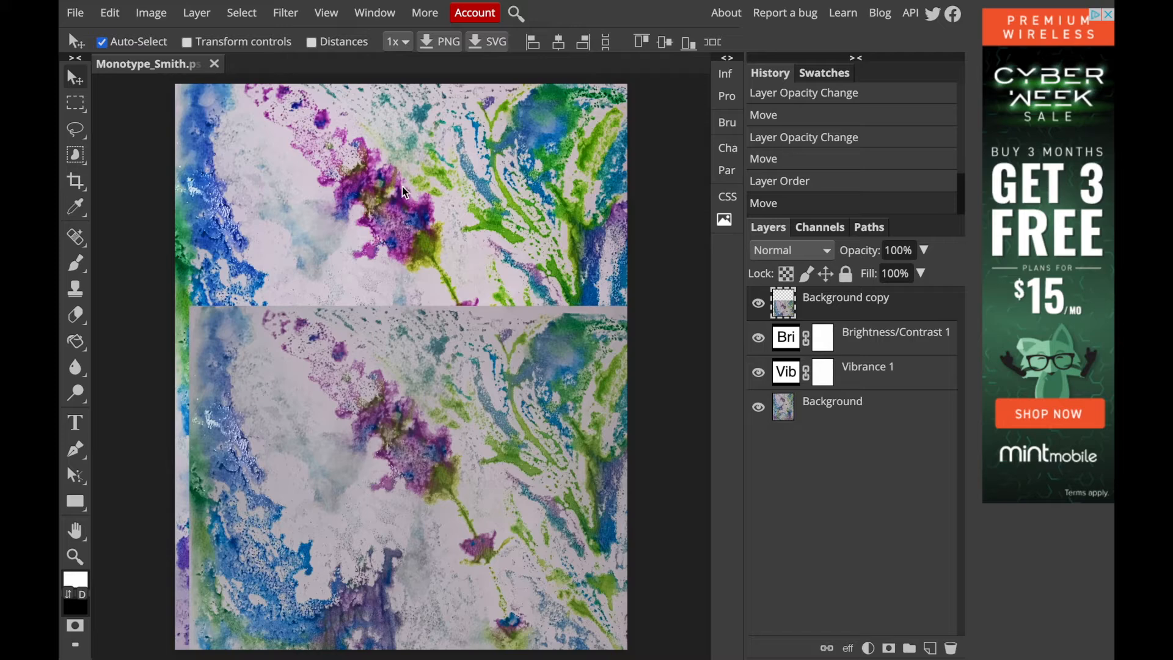
pyautogui.moveTo(417, 350); pyautogui.dragTo(321, 204)
pyautogui.click(835, 309)
pyautogui.moveTo(835, 312); pyautogui.dragTo(840, 391)
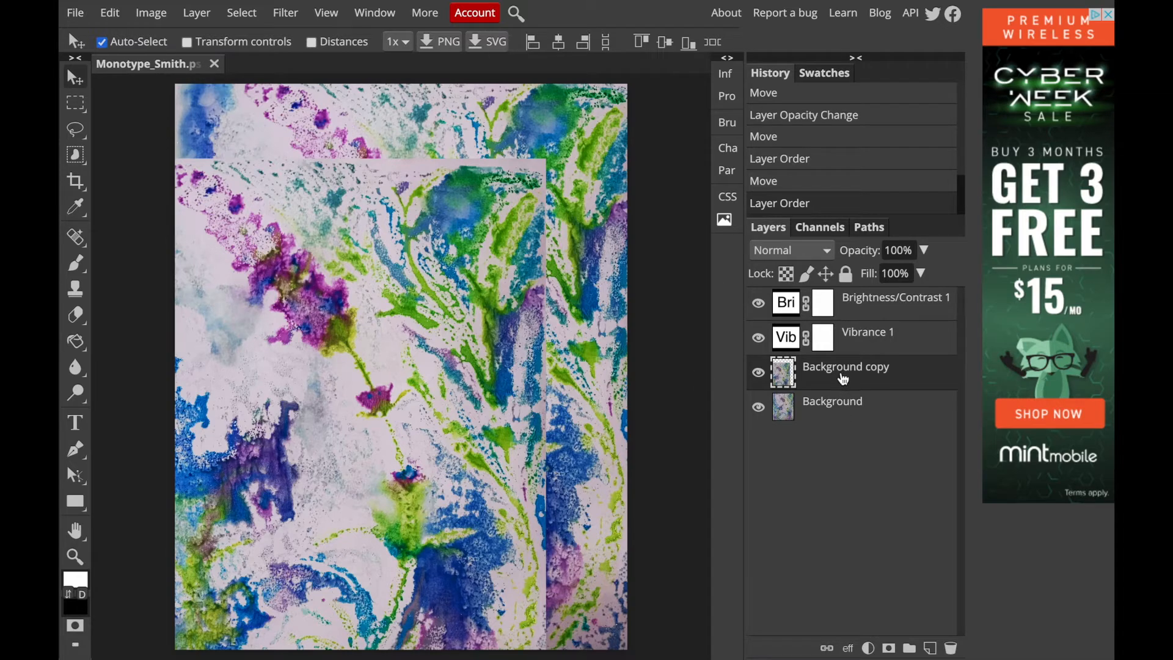
# - Try the Overlay blend mode on the Background copy and shift the copy slightly over the original
pyautogui.click(794, 251)
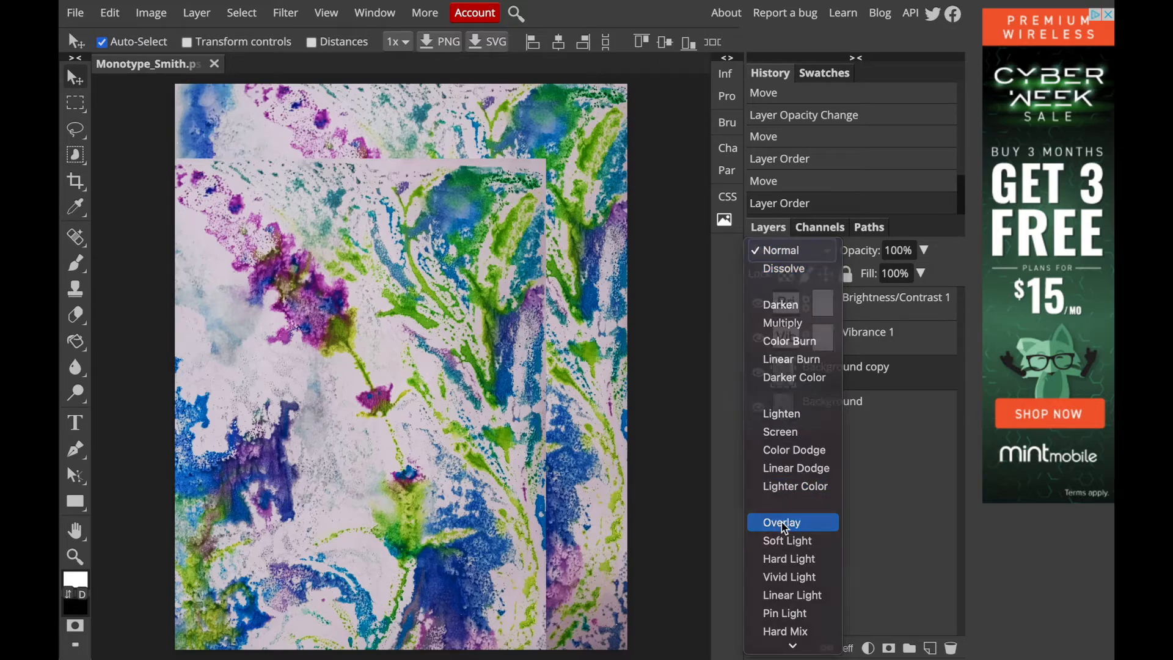
pyautogui.click(784, 523)
pyautogui.moveTo(345, 324)
pyautogui.mouseDown()
pyautogui.moveTo(387, 294)
pyautogui.moveTo(419, 225)
pyautogui.moveTo(367, 333)
pyautogui.moveTo(411, 262)
pyautogui.moveTo(445, 236)
pyautogui.moveTo(487, 228)
pyautogui.moveTo(519, 249)
pyautogui.moveTo(349, 359)
pyautogui.mouseUp()
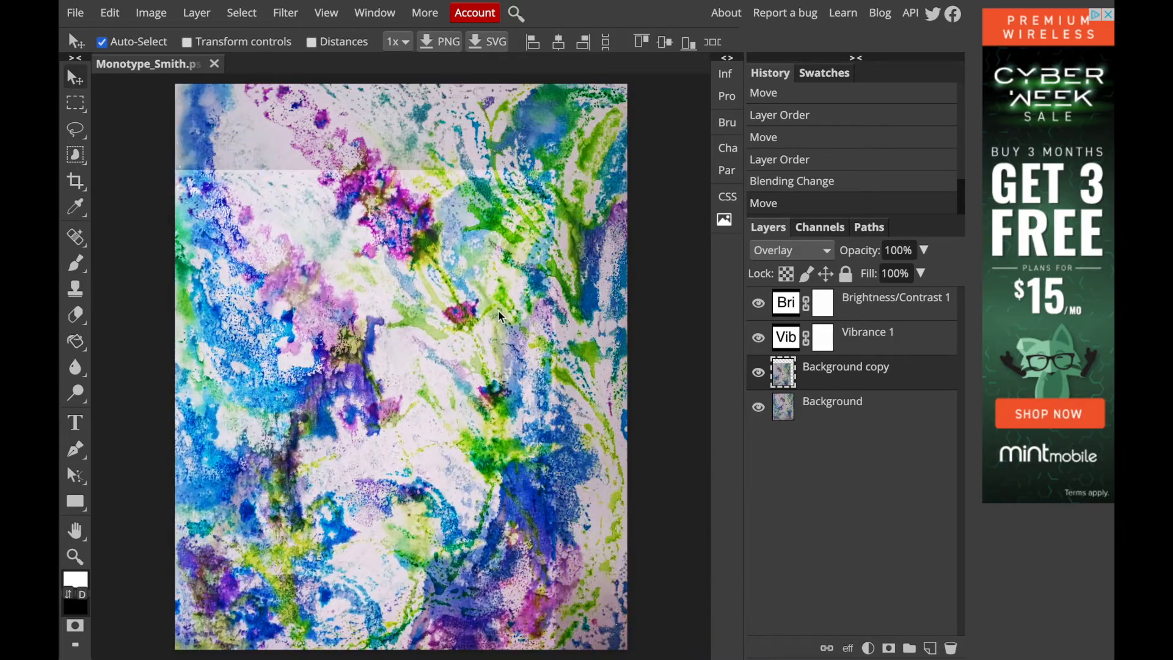
# - Try the Dissolve and Darken blend modes on the Background copy, repositioning the copy after each one
pyautogui.click(812, 251)
pyautogui.scroll(2, 788, 71)
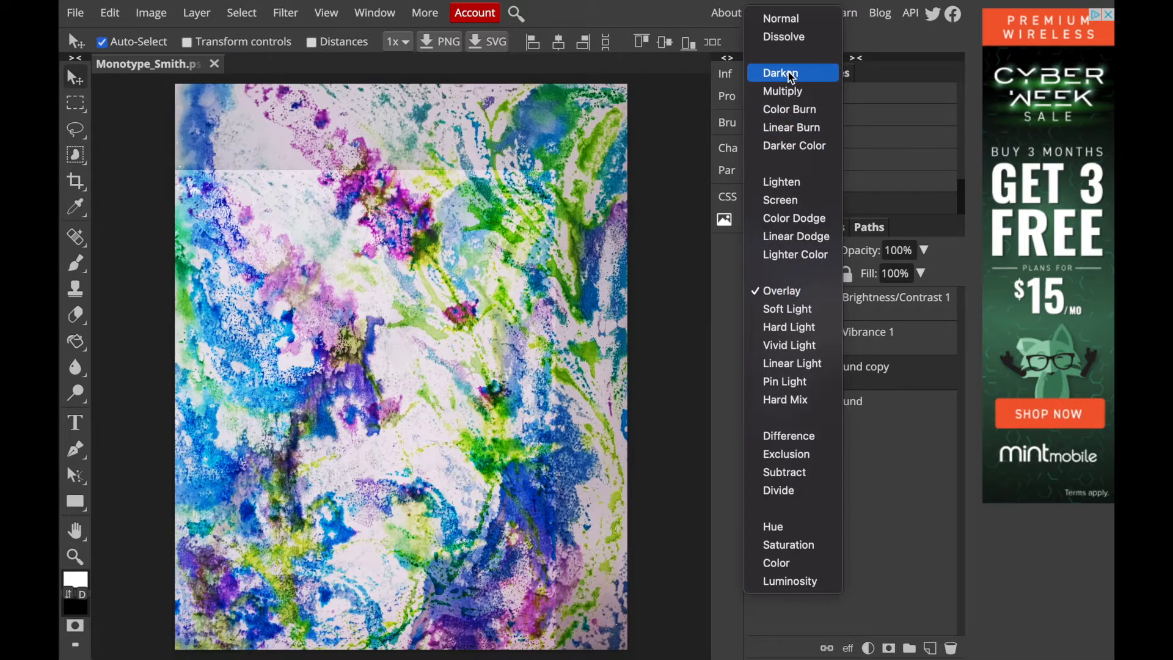
pyautogui.click(788, 38)
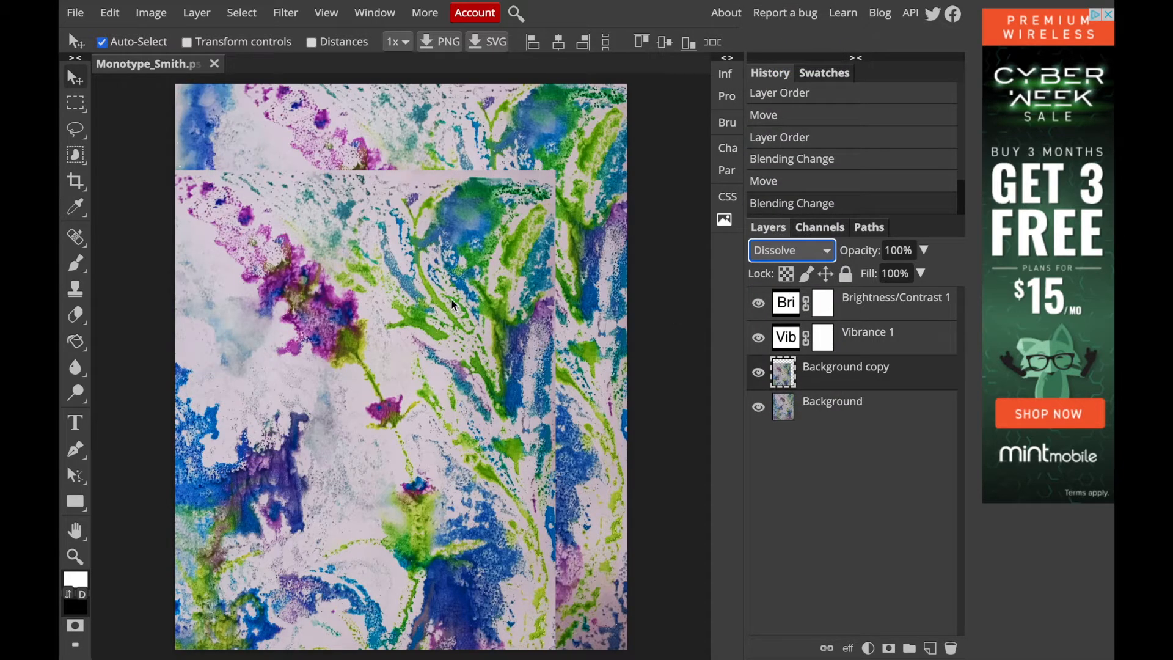
pyautogui.moveTo(453, 304); pyautogui.dragTo(537, 290)
pyautogui.click(791, 250)
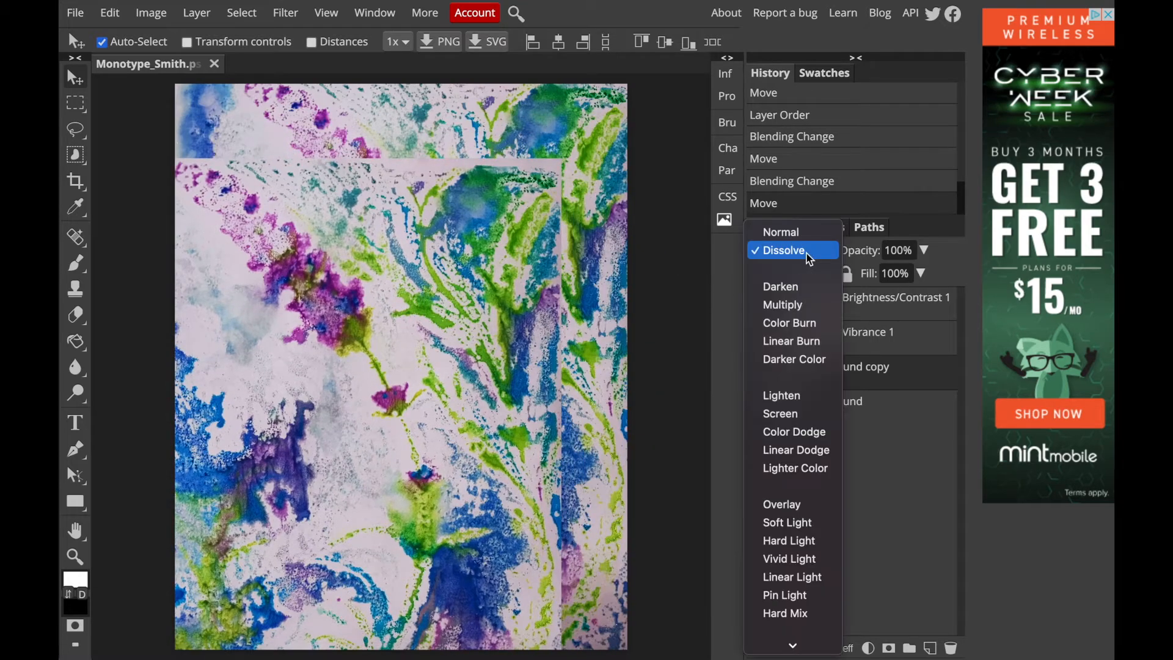
pyautogui.click(782, 287)
pyautogui.moveTo(336, 330)
pyautogui.mouseDown()
pyautogui.moveTo(336, 230)
pyautogui.moveTo(328, 281)
pyautogui.moveTo(463, 267)
pyautogui.moveTo(333, 321)
pyautogui.moveTo(342, 317)
pyautogui.mouseUp()
# - Try the Multiply, Color Burn, Linear Burn and Darker Color blend modes on the Background copy, and nudge it over the original
pyautogui.click(794, 250)
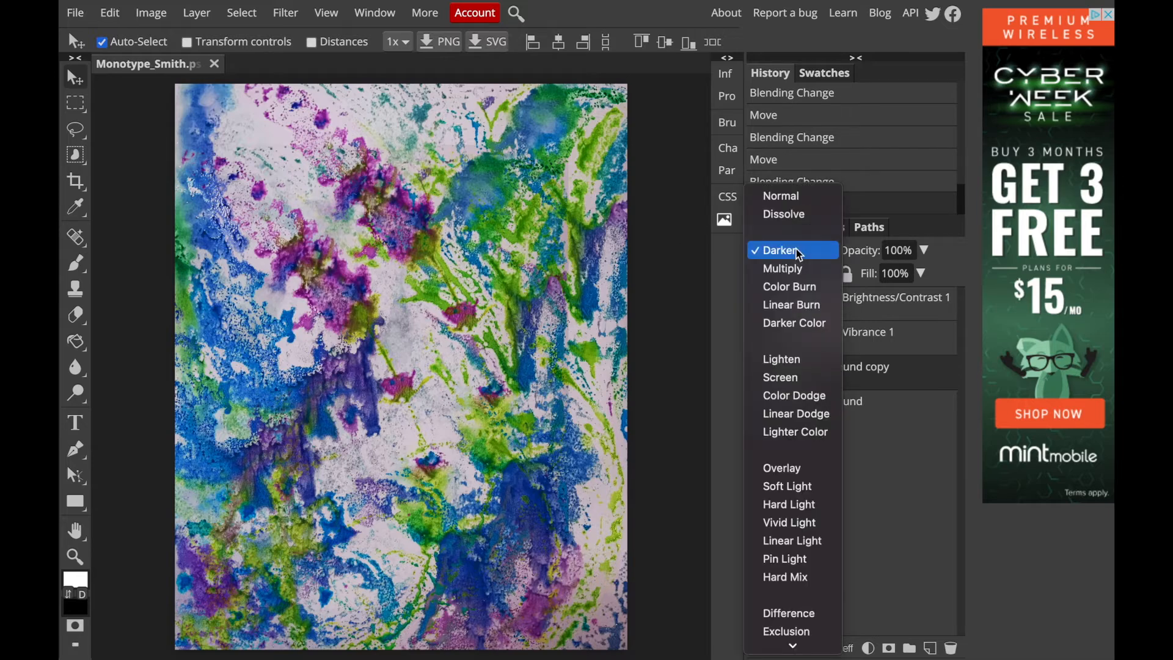
pyautogui.click(794, 268)
pyautogui.click(794, 252)
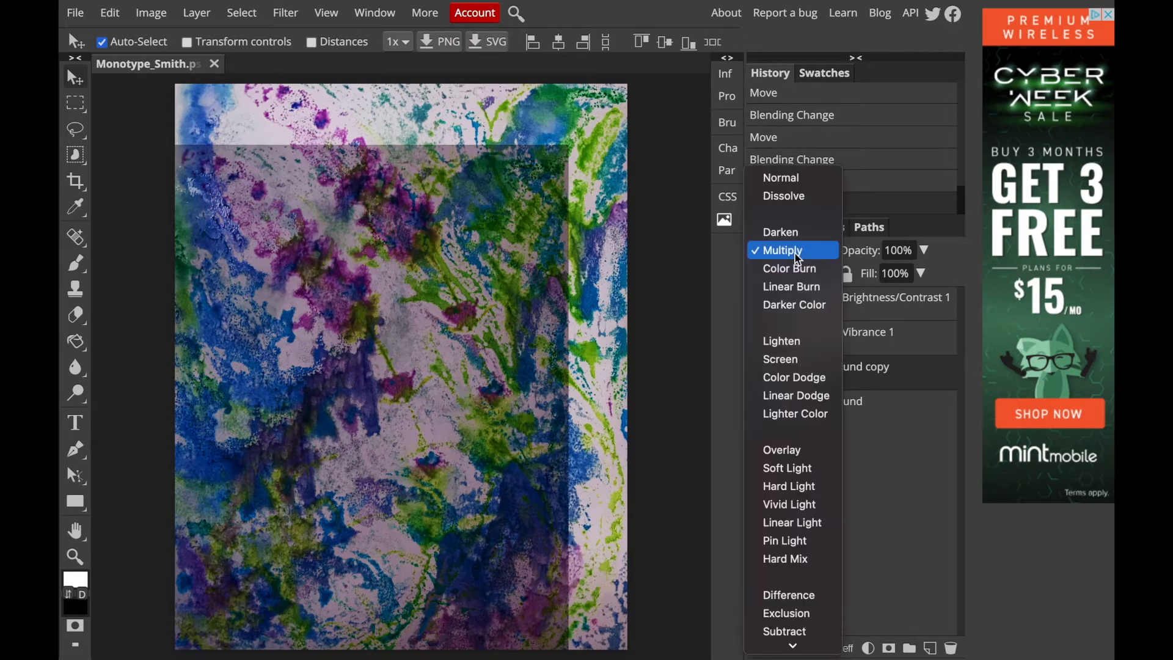
pyautogui.click(794, 269)
pyautogui.click(798, 259)
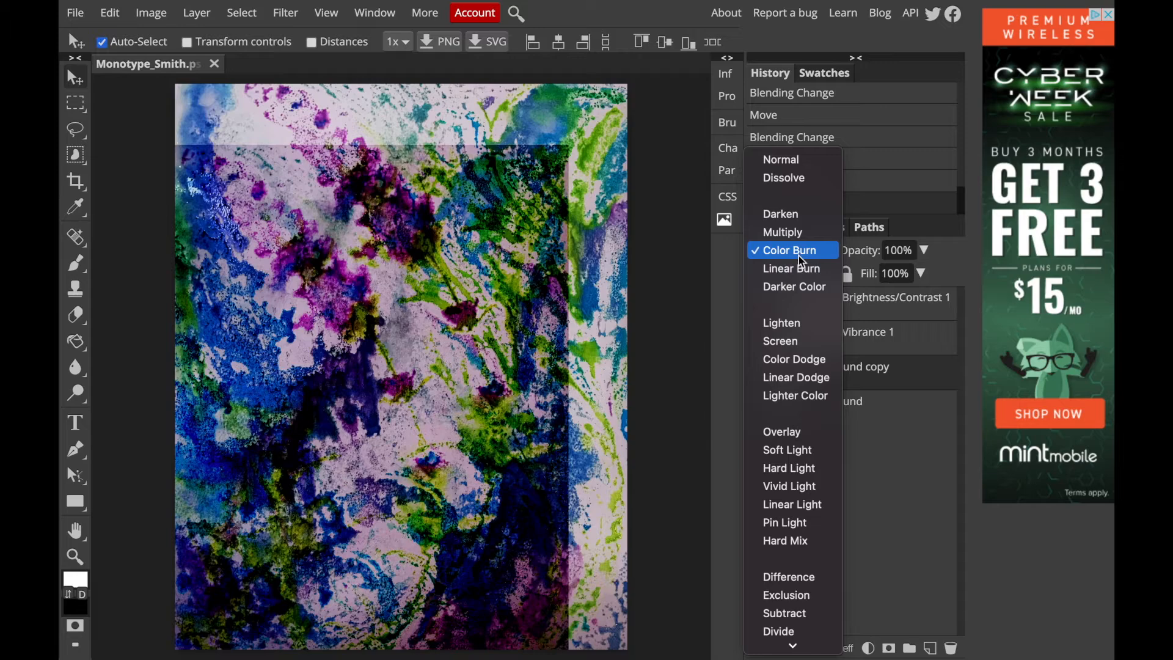
pyautogui.click(798, 267)
pyautogui.click(798, 260)
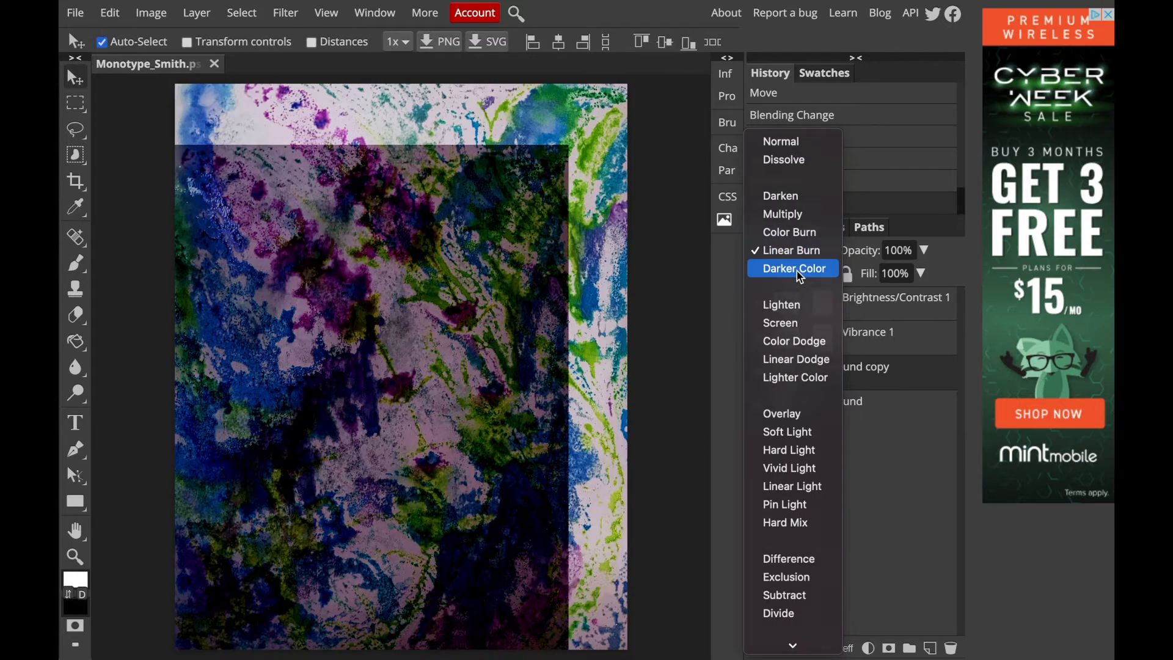
pyautogui.click(797, 269)
pyautogui.click(798, 254)
pyautogui.click(798, 255)
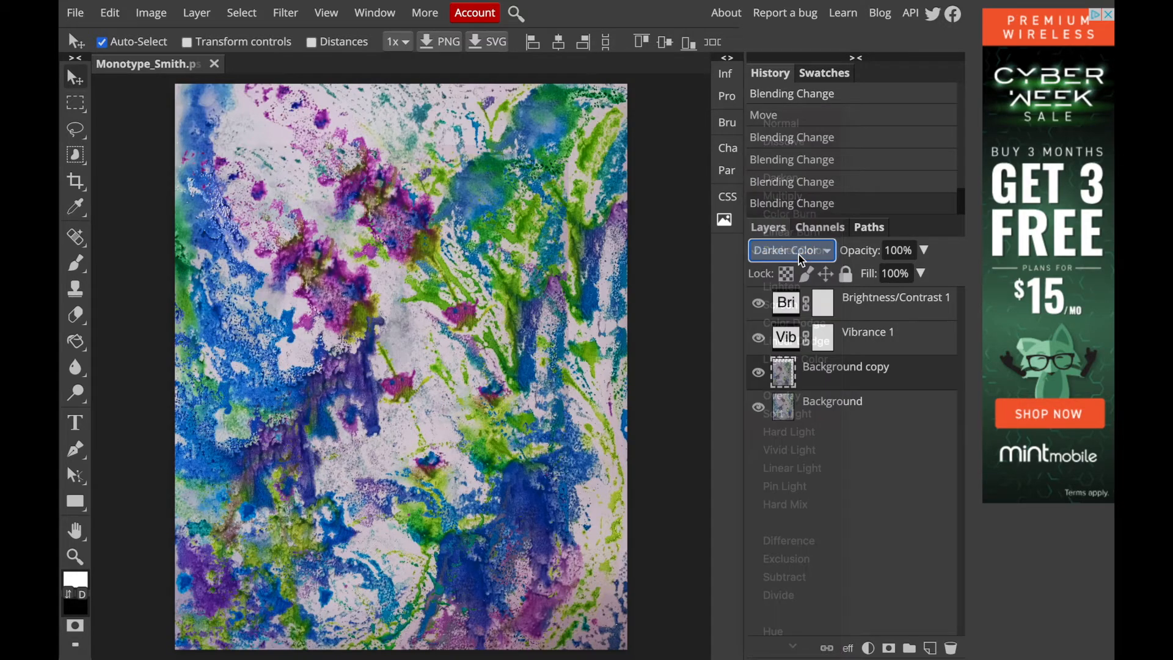
pyautogui.moveTo(299, 281)
pyautogui.mouseDown()
pyautogui.moveTo(328, 219)
pyautogui.moveTo(299, 280)
pyautogui.mouseUp()
# - Try the Difference, Exclusion and Subtract blend modes on the Background copy, moving it down and left to compare the overlap
pyautogui.click(791, 250)
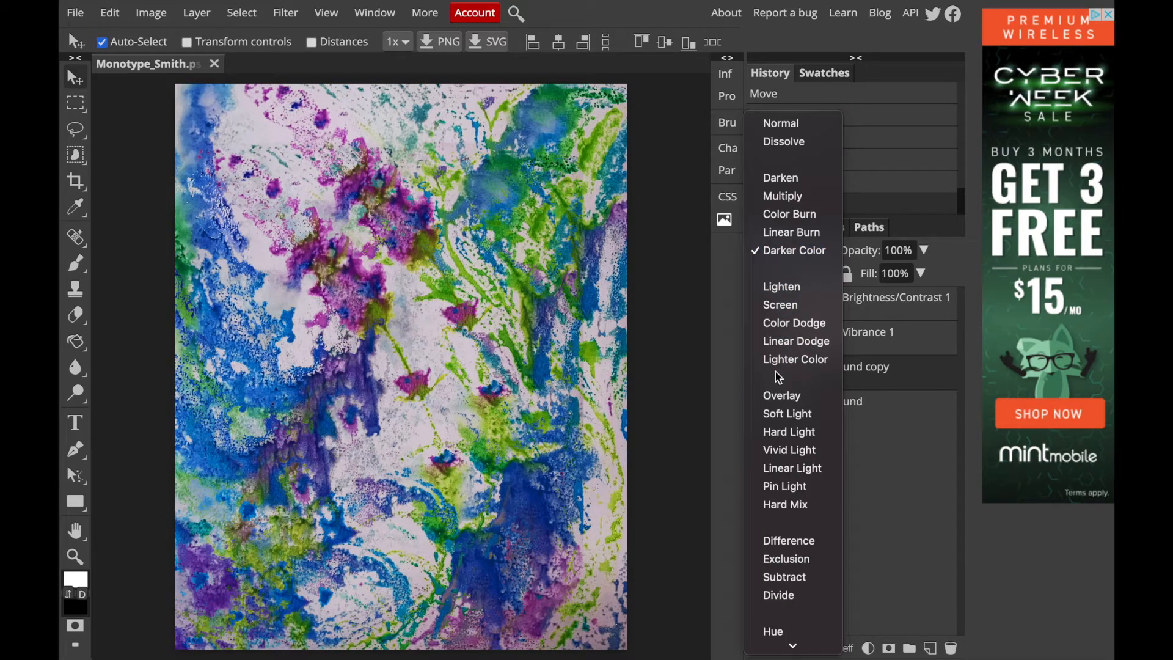
pyautogui.click(784, 541)
pyautogui.moveTo(556, 303); pyautogui.dragTo(435, 378)
pyautogui.click(783, 252)
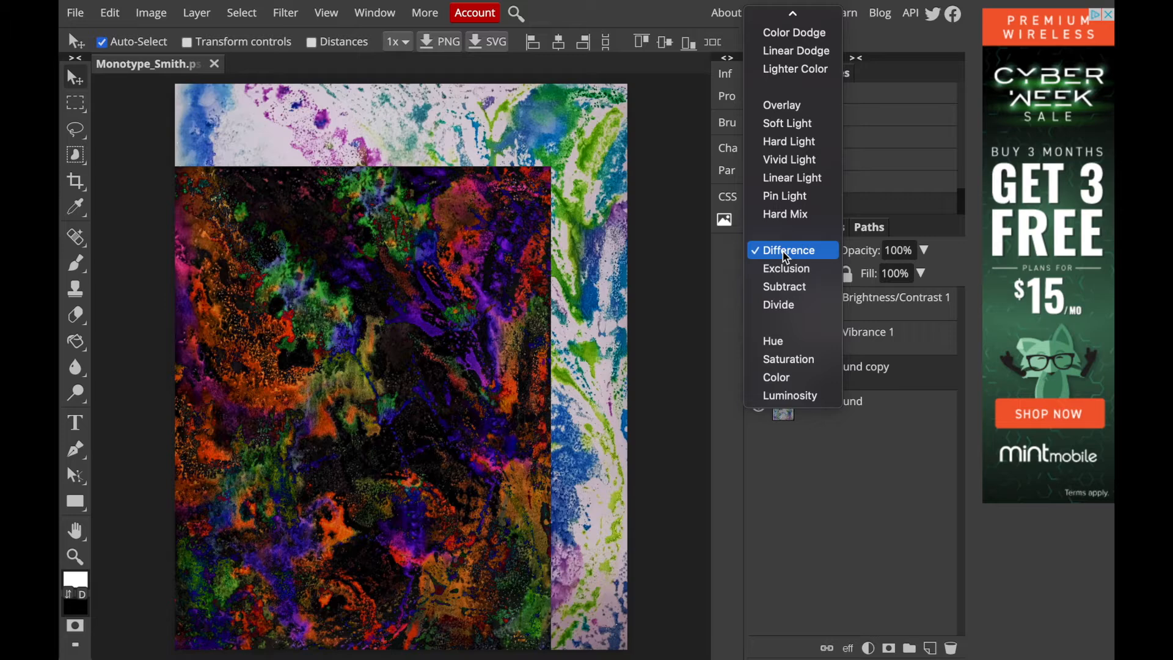
pyautogui.click(781, 265)
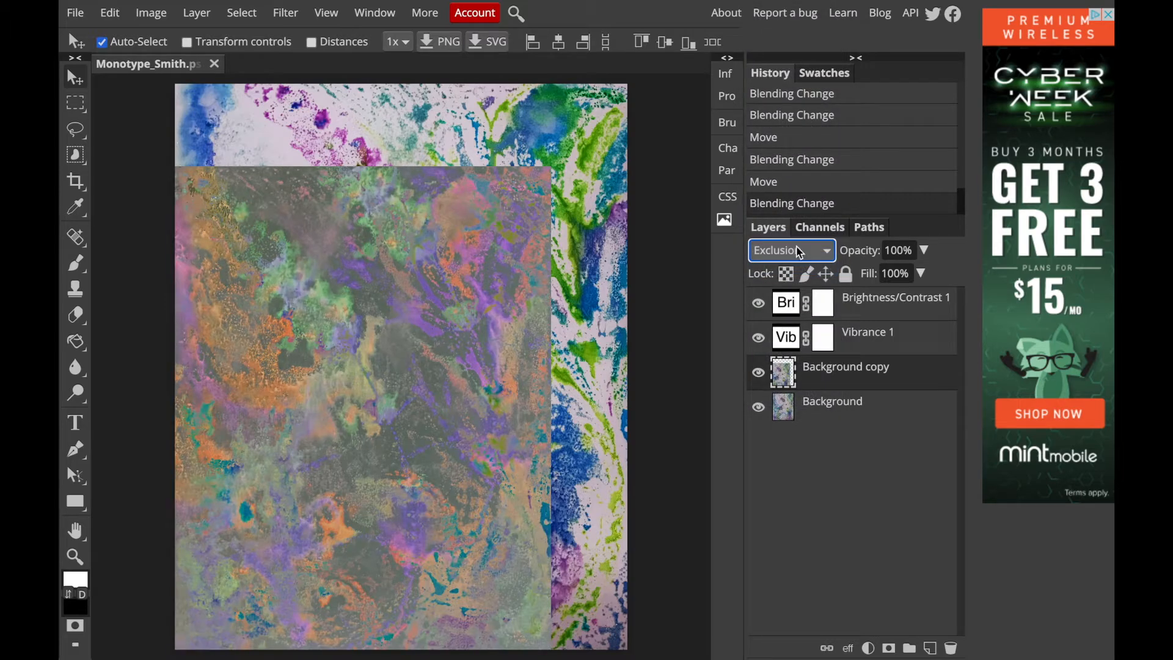
pyautogui.click(799, 252)
pyautogui.click(794, 270)
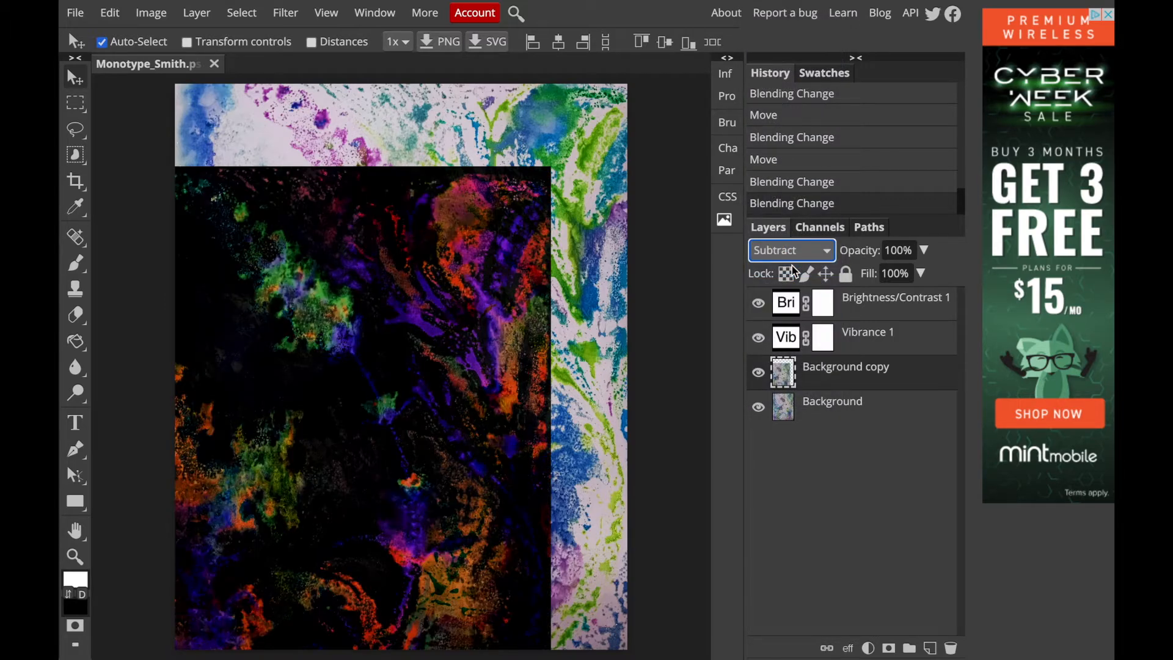
# - Set the Background copy's blend mode to Darken and reposition the copy so its flowers fall beside those of the original
pyautogui.click(794, 250)
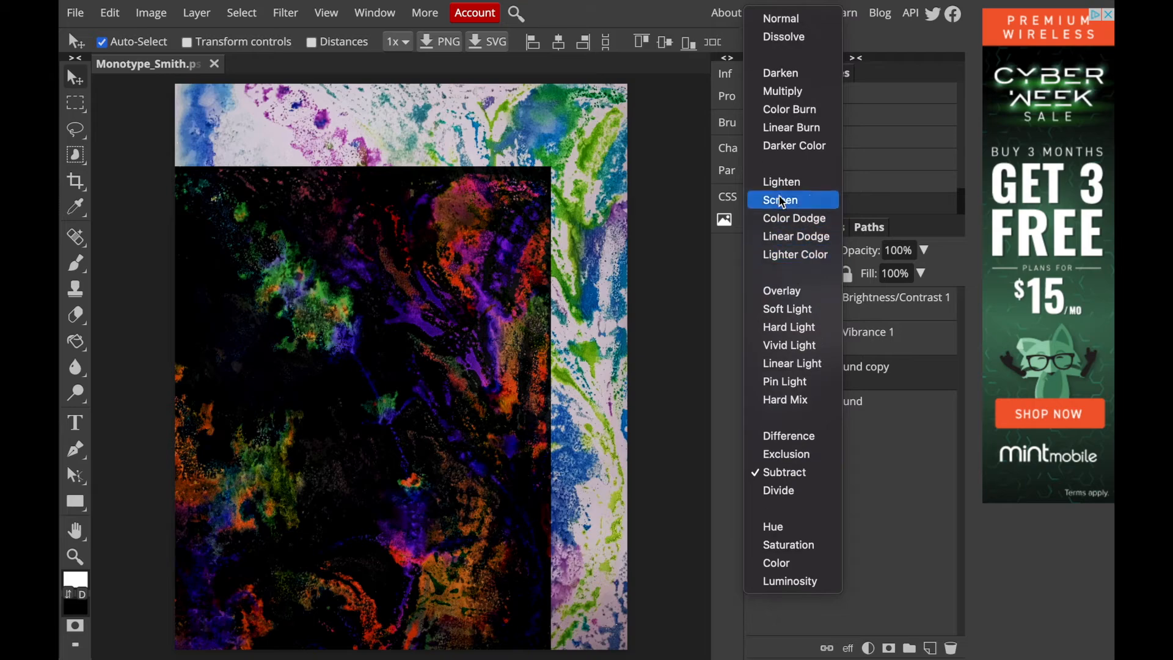
pyautogui.click(758, 71)
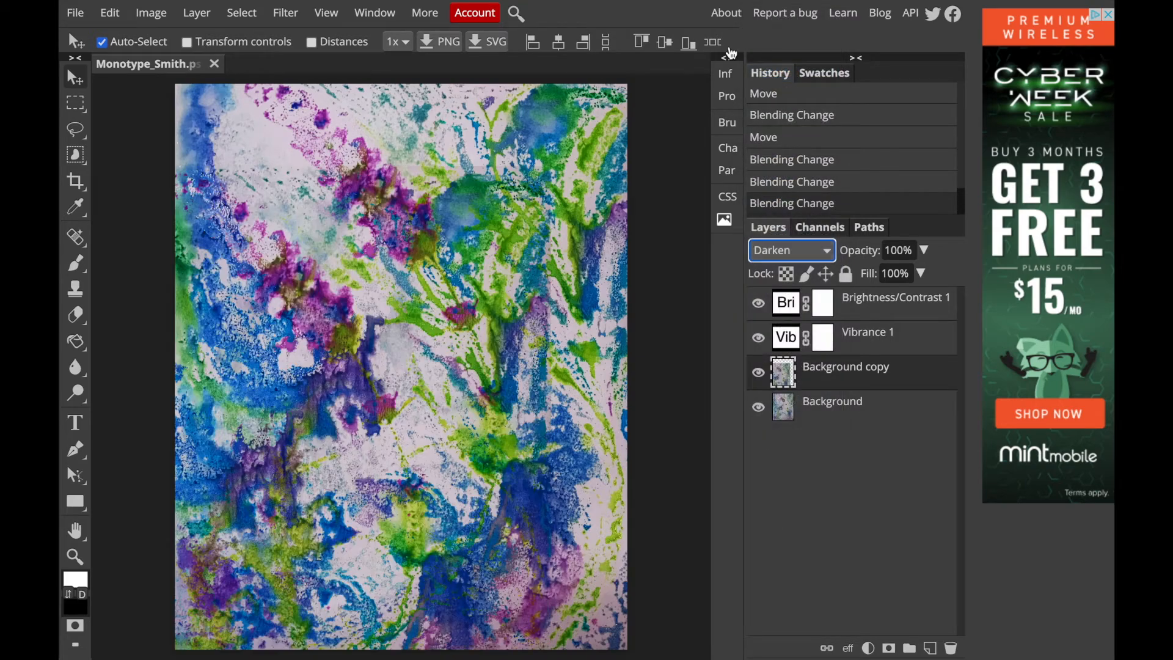
pyautogui.moveTo(362, 317)
pyautogui.mouseDown()
pyautogui.moveTo(373, 290)
pyautogui.moveTo(456, 223)
pyautogui.moveTo(428, 239)
pyautogui.moveTo(381, 348)
pyautogui.moveTo(370, 317)
pyautogui.mouseUp()
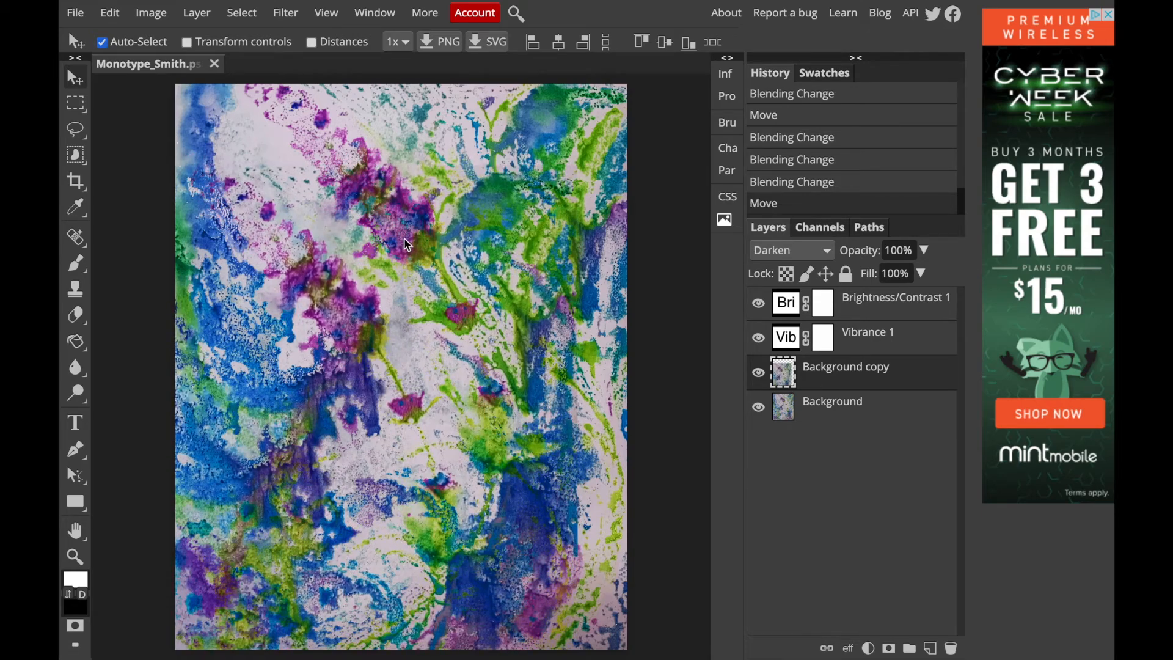
pyautogui.moveTo(398, 281); pyautogui.dragTo(366, 150)
pyautogui.moveTo(329, 237); pyautogui.dragTo(315, 256)
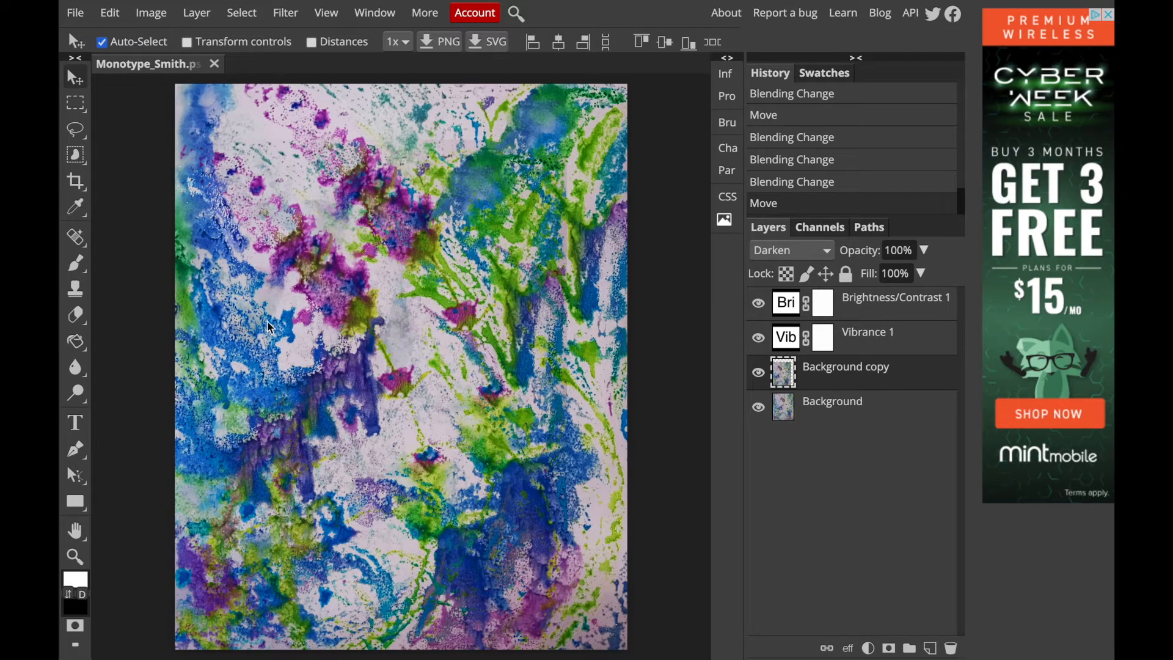
pyautogui.click(121, 18)
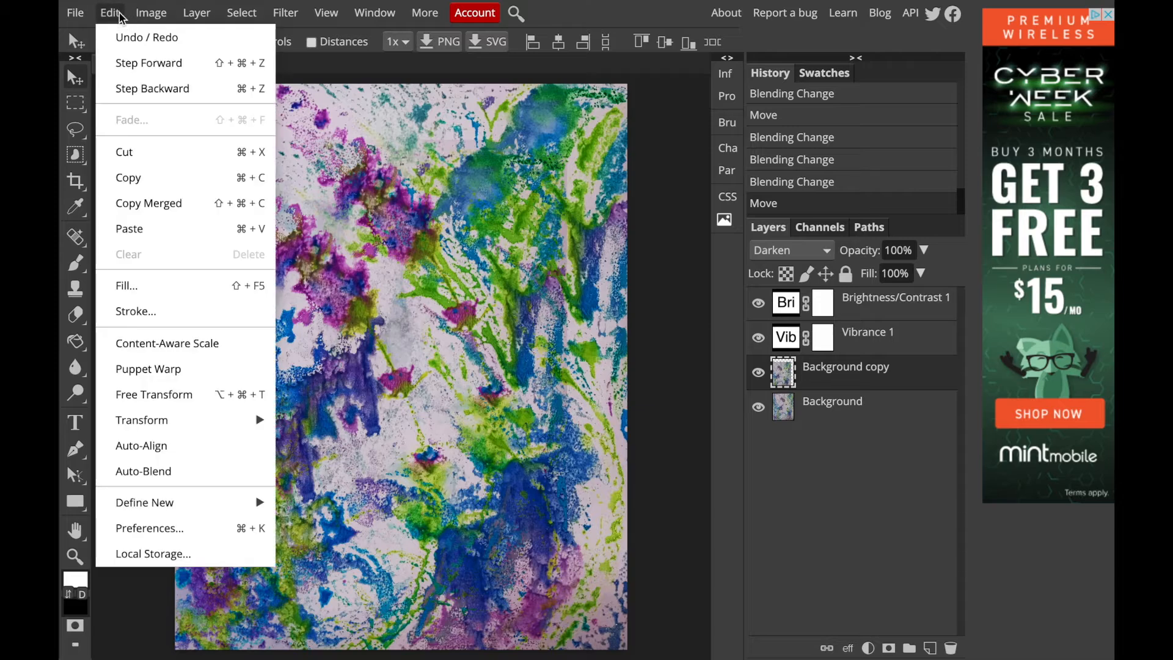
pyautogui.moveTo(124, 422)
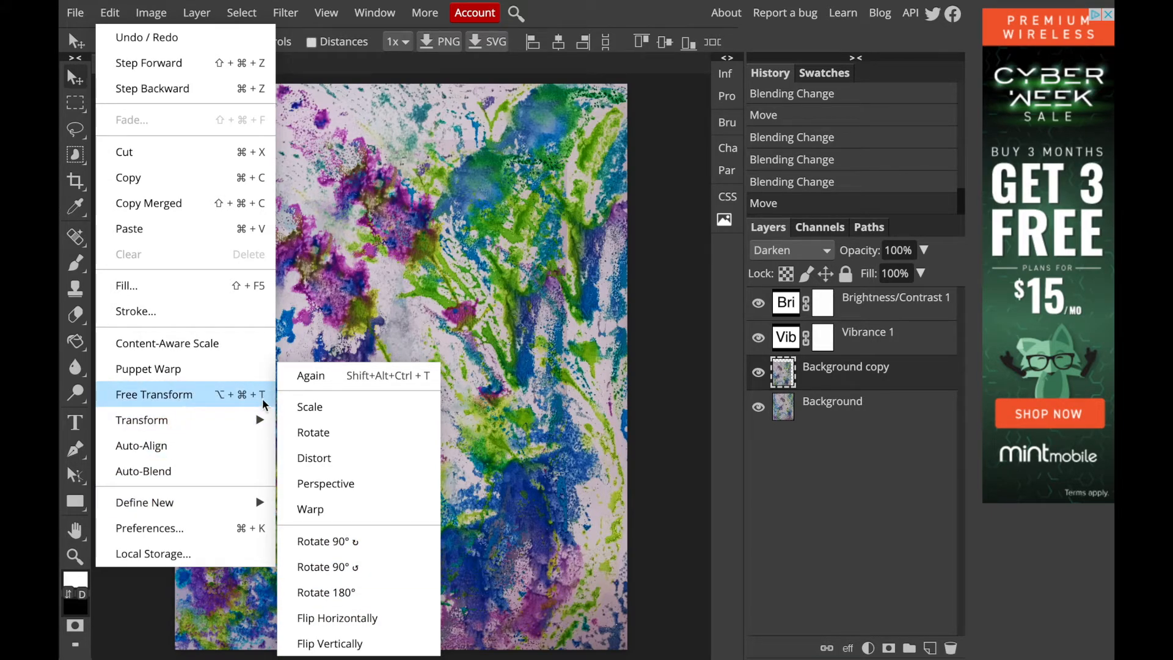
pyautogui.click(204, 389)
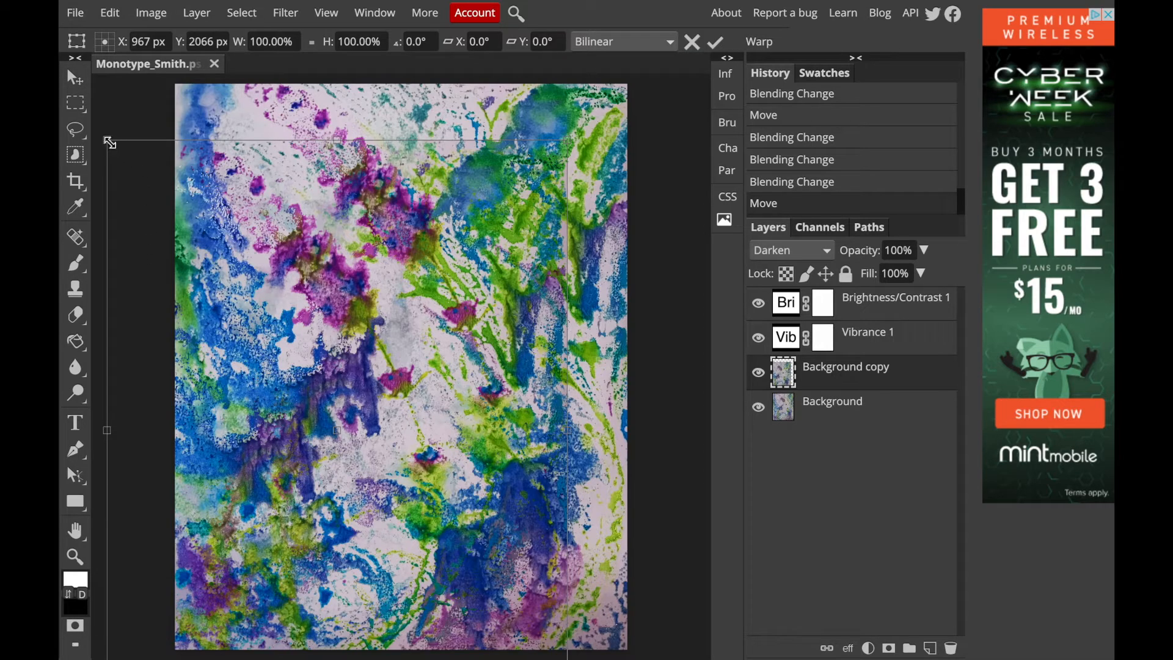
pyautogui.moveTo(108, 140); pyautogui.dragTo(203, 177)
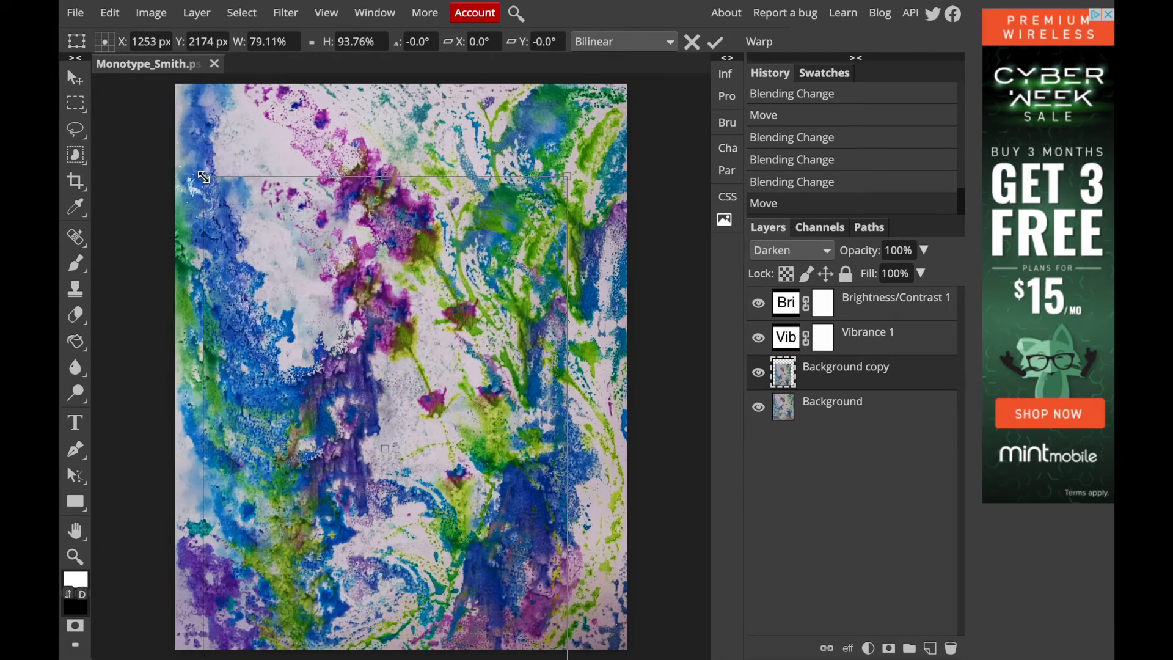
pyautogui.press('Return')
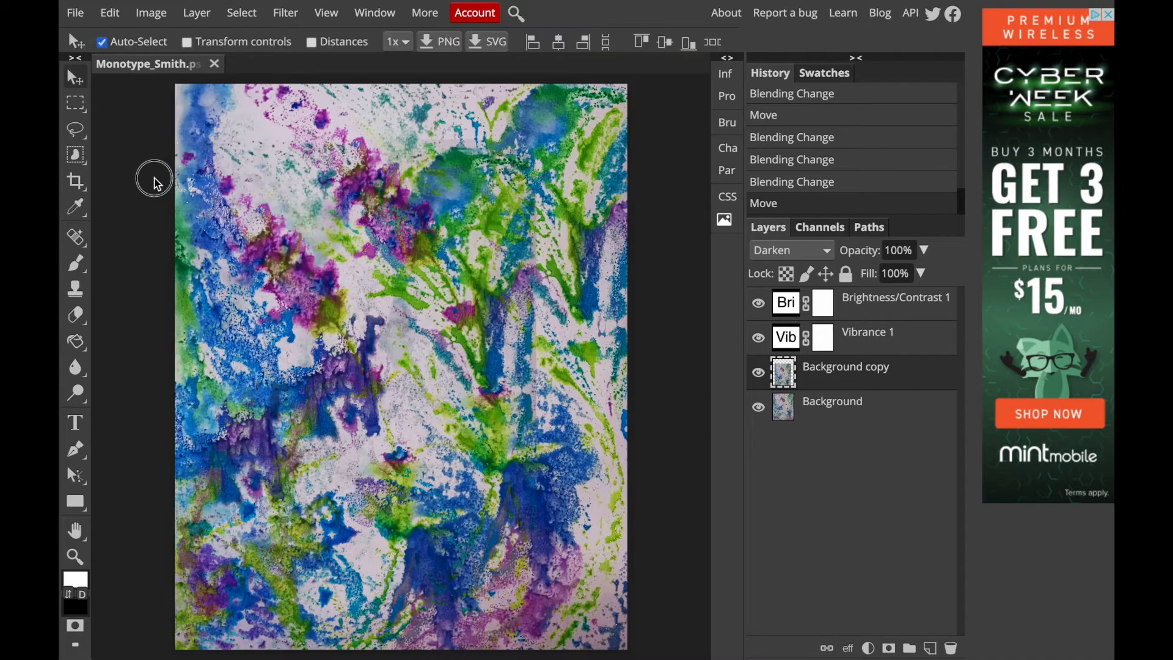
pyautogui.hotkey('ctrl', 'z')
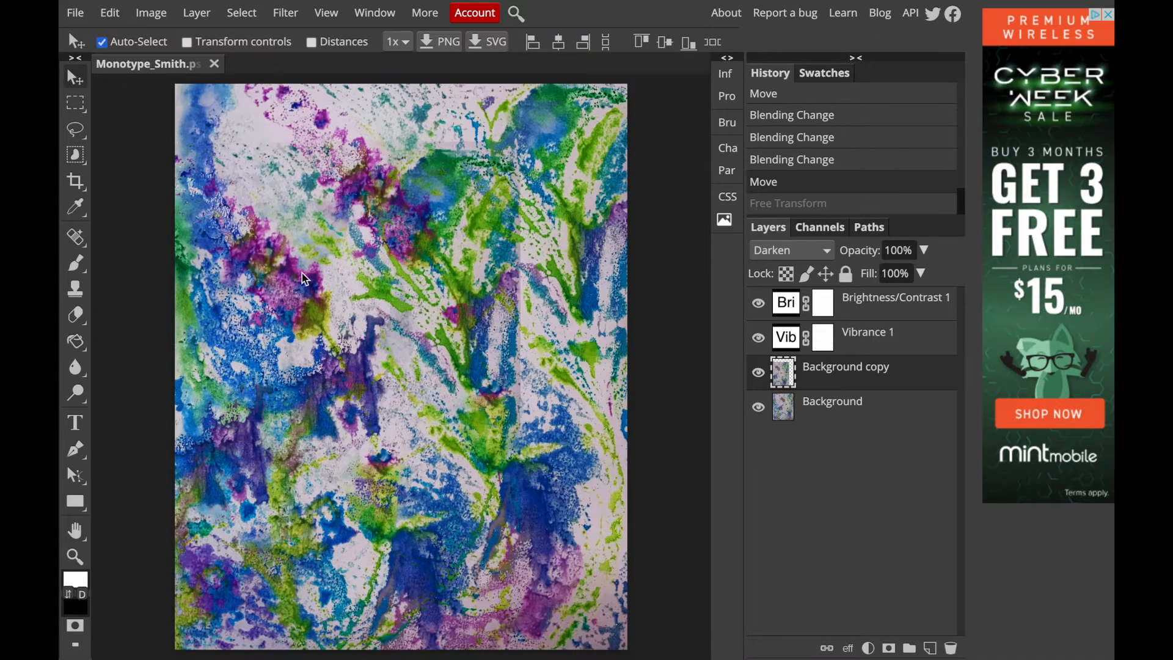
pyautogui.hotkey('ctrl', 'z')
# - Scale the Background copy uniformly to about 79% and position its flowers just below the original's flowers
pyautogui.moveTo(272, 282); pyautogui.dragTo(301, 229)
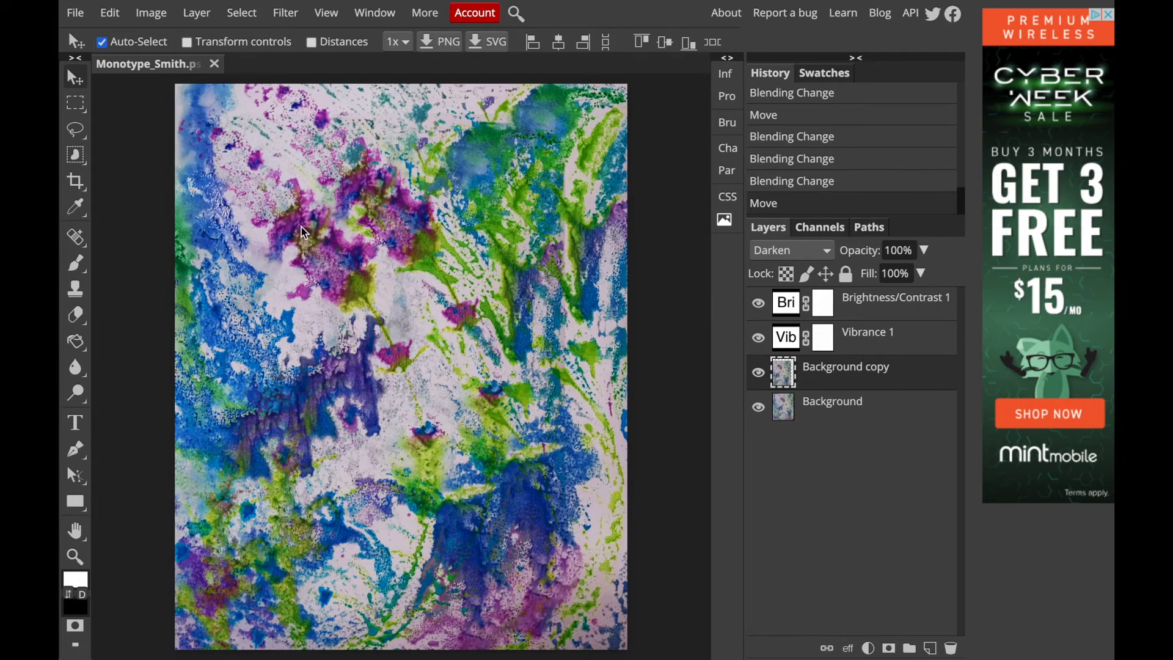
pyautogui.hotkey('ctrl', 't')
pyautogui.moveTo(105, 115); pyautogui.dragTo(202, 209)
pyautogui.moveTo(378, 369); pyautogui.dragTo(368, 348)
pyautogui.moveTo(355, 303)
pyautogui.mouseDown()
pyautogui.moveTo(331, 303)
pyautogui.moveTo(353, 299)
pyautogui.mouseUp()
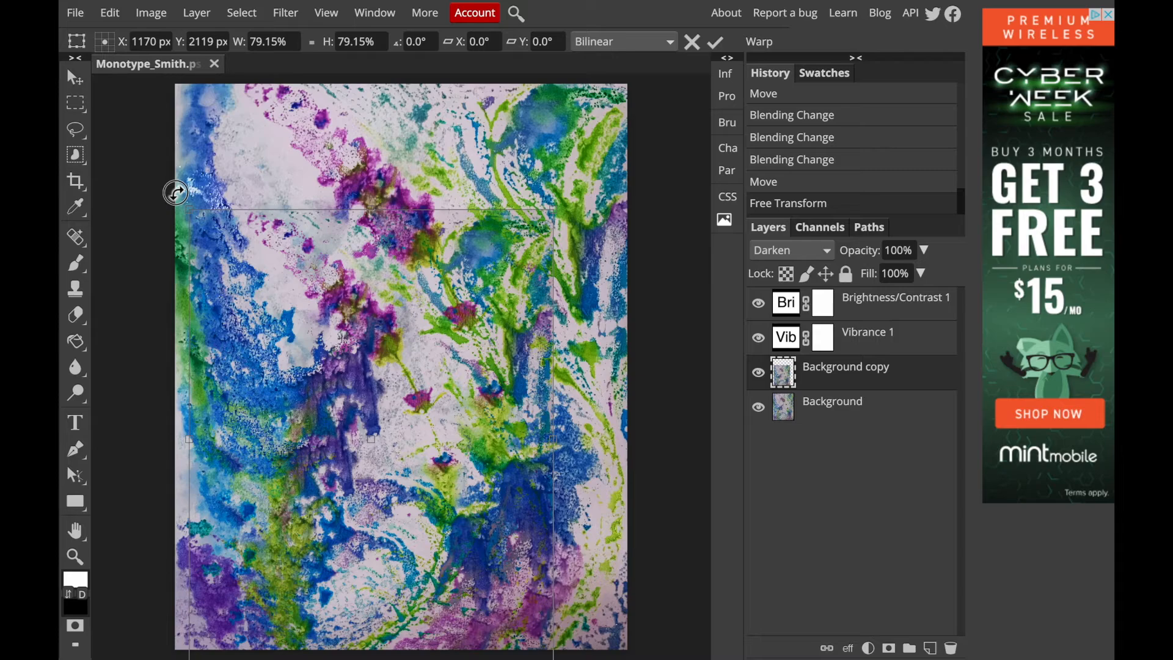
# - Rotate the Background copy about 26° clockwise, with its flowers to the right of the original's, and apply the transform
pyautogui.moveTo(176, 192); pyautogui.dragTo(163, 266)
pyautogui.moveTo(291, 287); pyautogui.dragTo(444, 168)
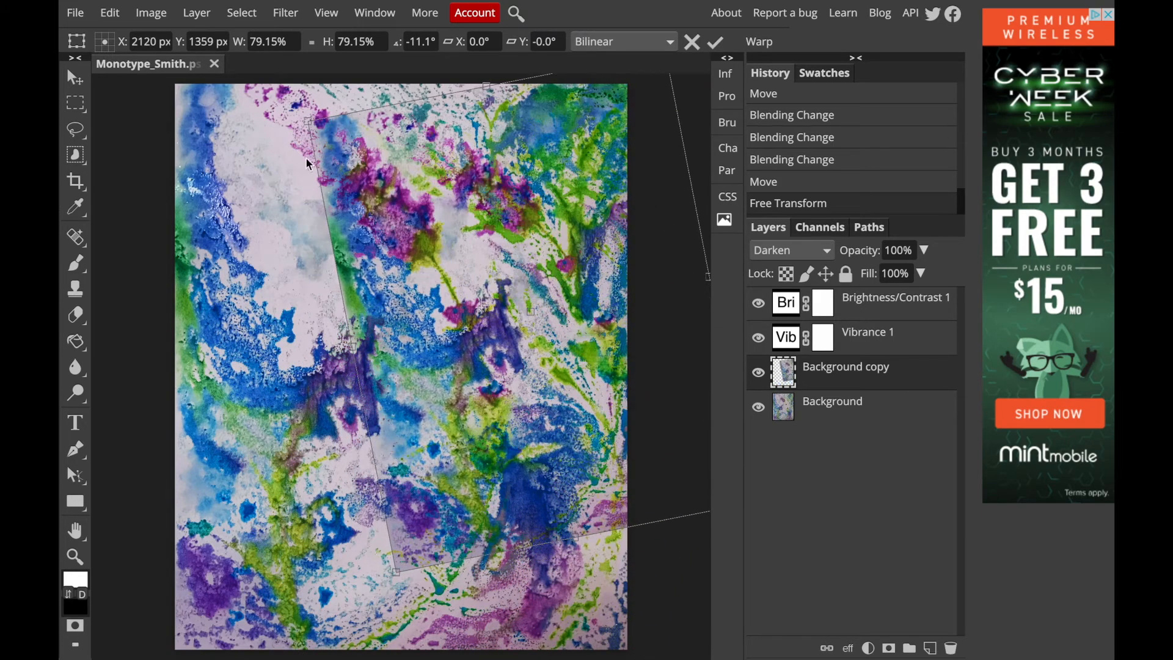
pyautogui.moveTo(276, 125); pyautogui.dragTo(324, 78)
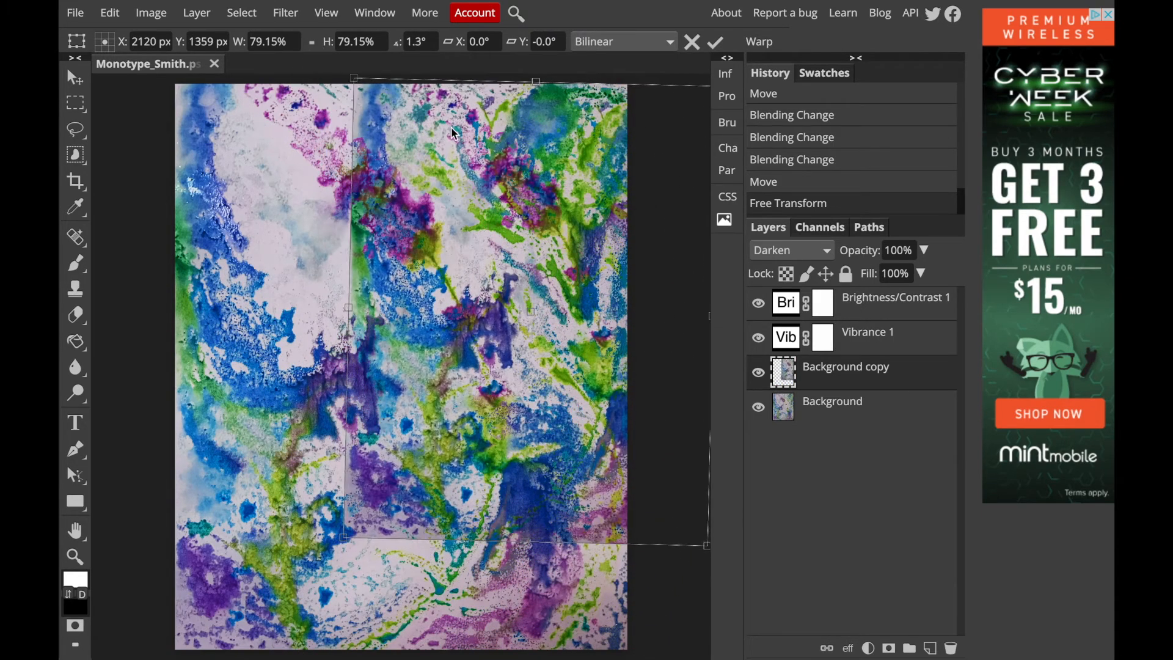
pyautogui.moveTo(513, 165); pyautogui.dragTo(488, 194)
pyautogui.moveTo(692, 598); pyautogui.dragTo(559, 647)
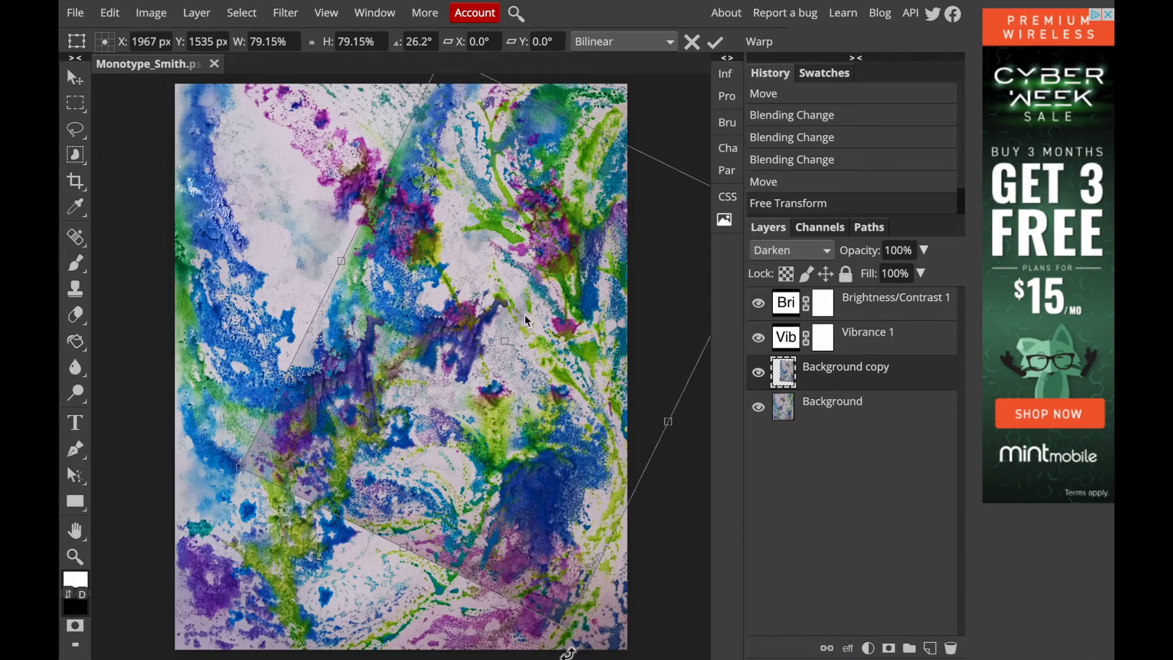
pyautogui.moveTo(540, 245); pyautogui.dragTo(532, 273)
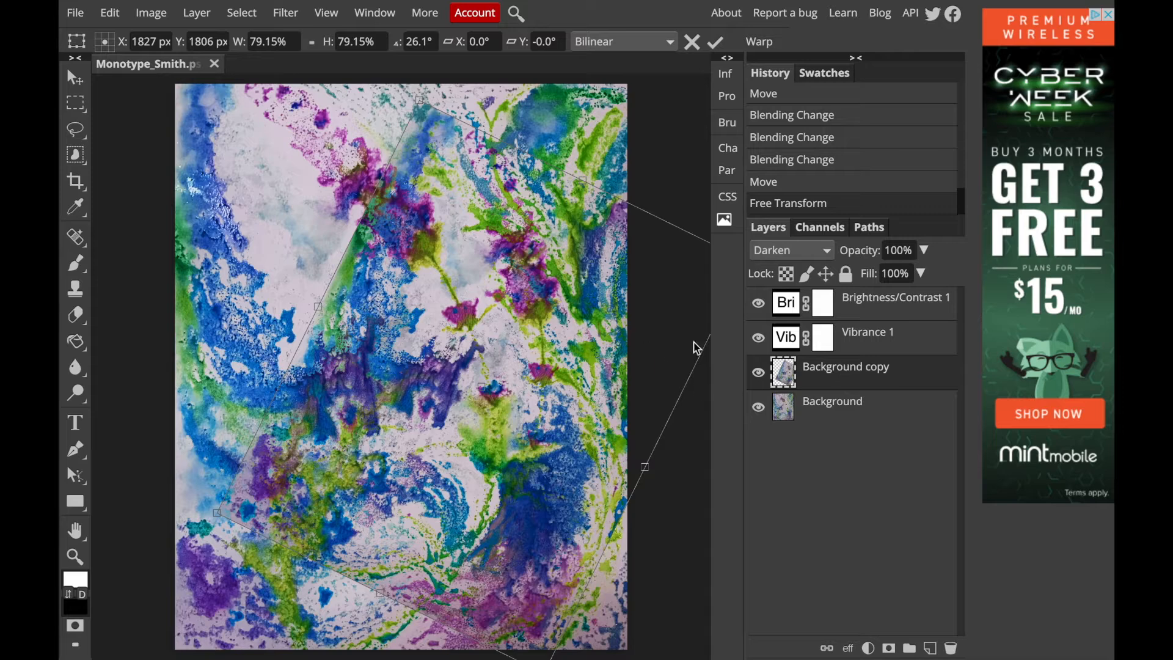
pyautogui.press('Return')
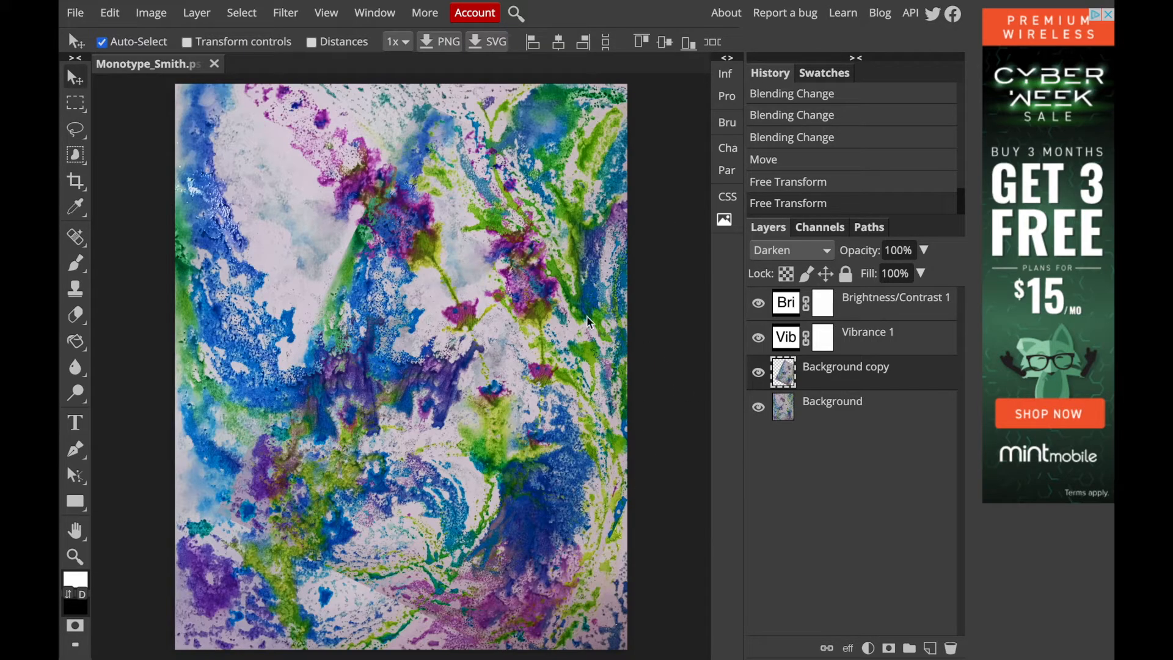
# - Duplicate the Background copy layer and place the duplicate rotated about -21.7°, with its flowers below and left of the original's
pyautogui.moveTo(837, 380); pyautogui.dragTo(930, 648)
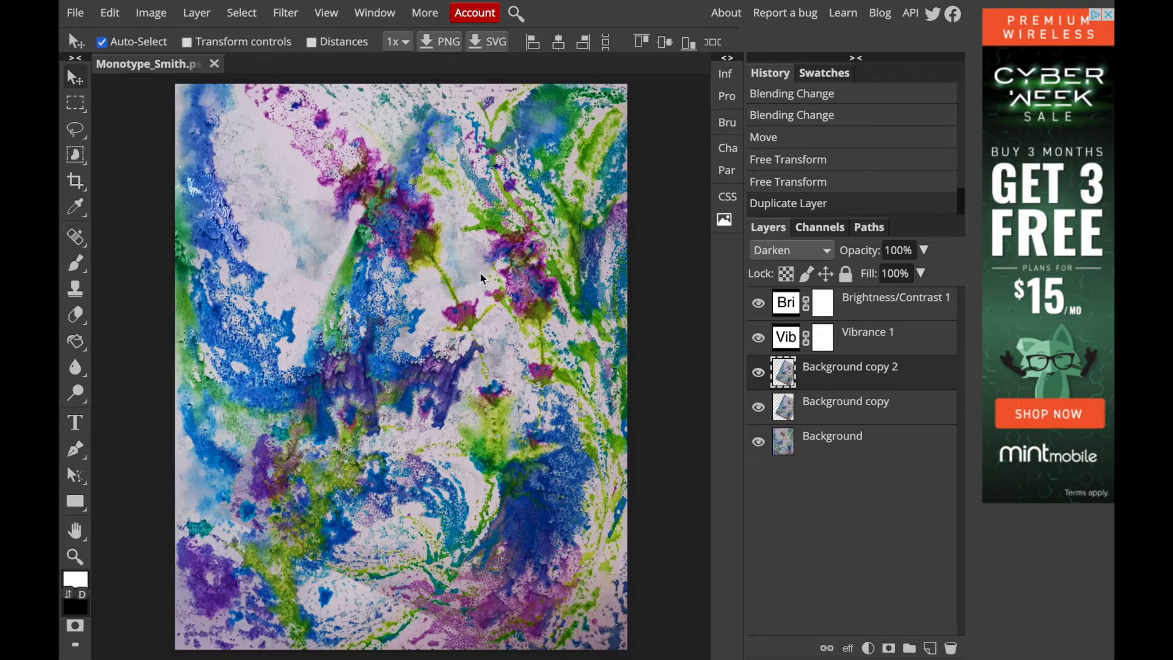
pyautogui.moveTo(522, 269); pyautogui.dragTo(317, 300)
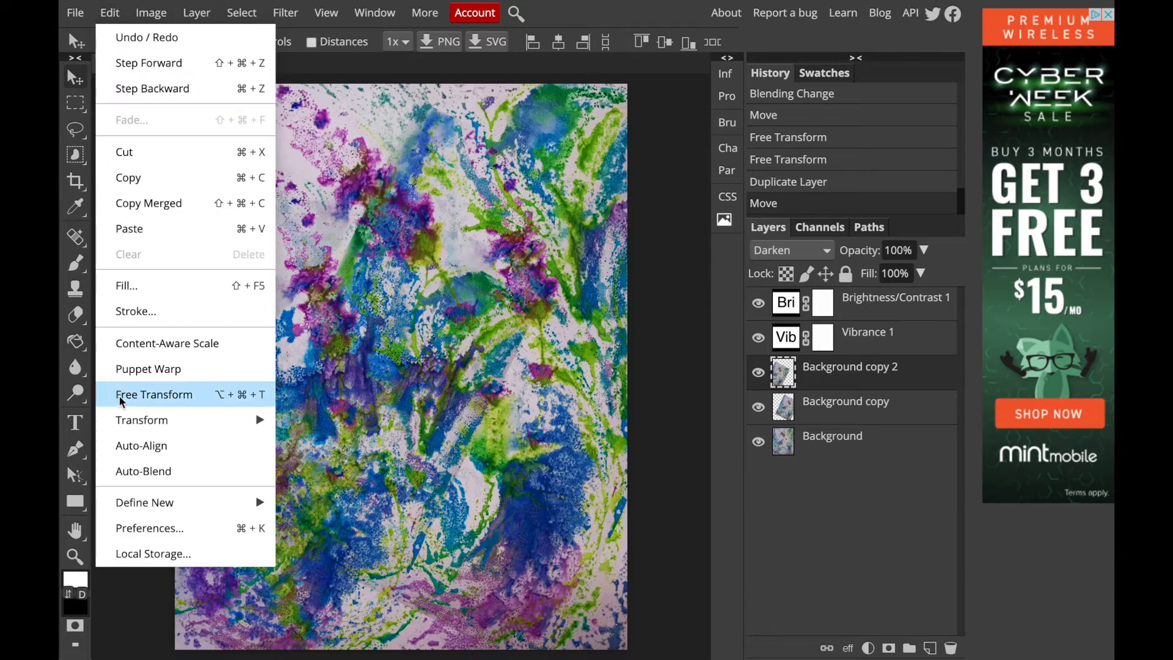
pyautogui.click(120, 400)
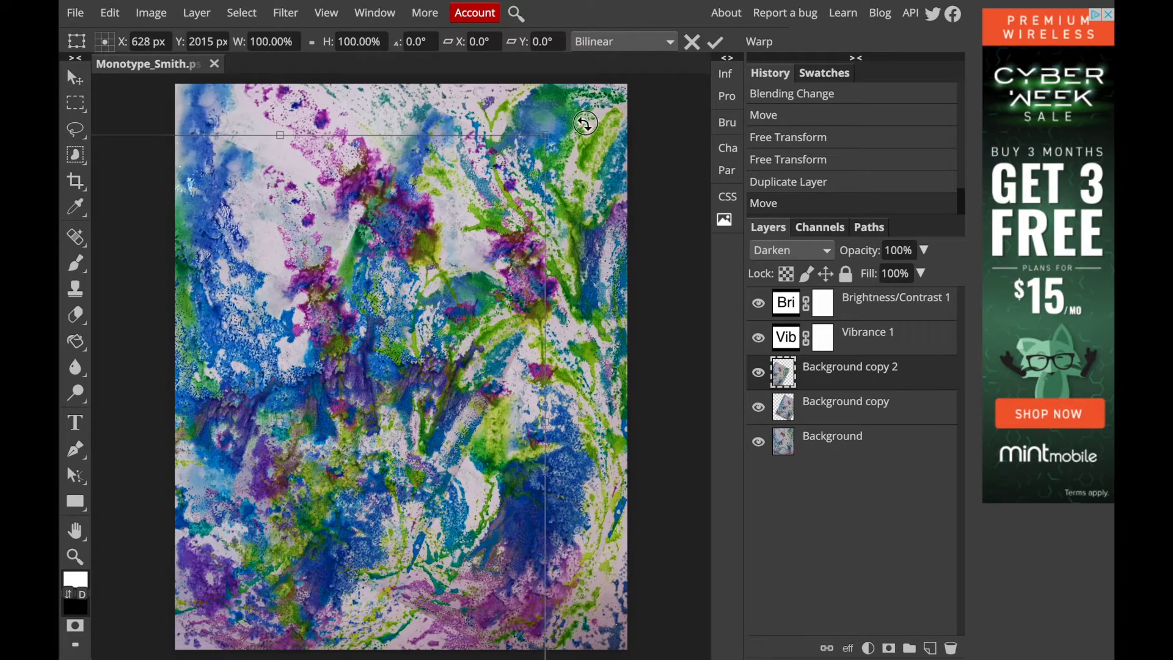
pyautogui.moveTo(569, 111); pyautogui.dragTo(432, 98)
pyautogui.moveTo(298, 308)
pyautogui.mouseDown()
pyautogui.moveTo(339, 314)
pyautogui.moveTo(334, 347)
pyautogui.moveTo(343, 330)
pyautogui.moveTo(314, 295)
pyautogui.moveTo(287, 289)
pyautogui.moveTo(296, 301)
pyautogui.mouseUp()
pyautogui.moveTo(676, 629)
pyautogui.mouseDown()
pyautogui.moveTo(678, 552)
pyautogui.moveTo(675, 606)
pyautogui.mouseUp()
pyautogui.moveTo(323, 310)
pyautogui.mouseDown()
pyautogui.moveTo(337, 292)
pyautogui.moveTo(347, 312)
pyautogui.mouseUp()
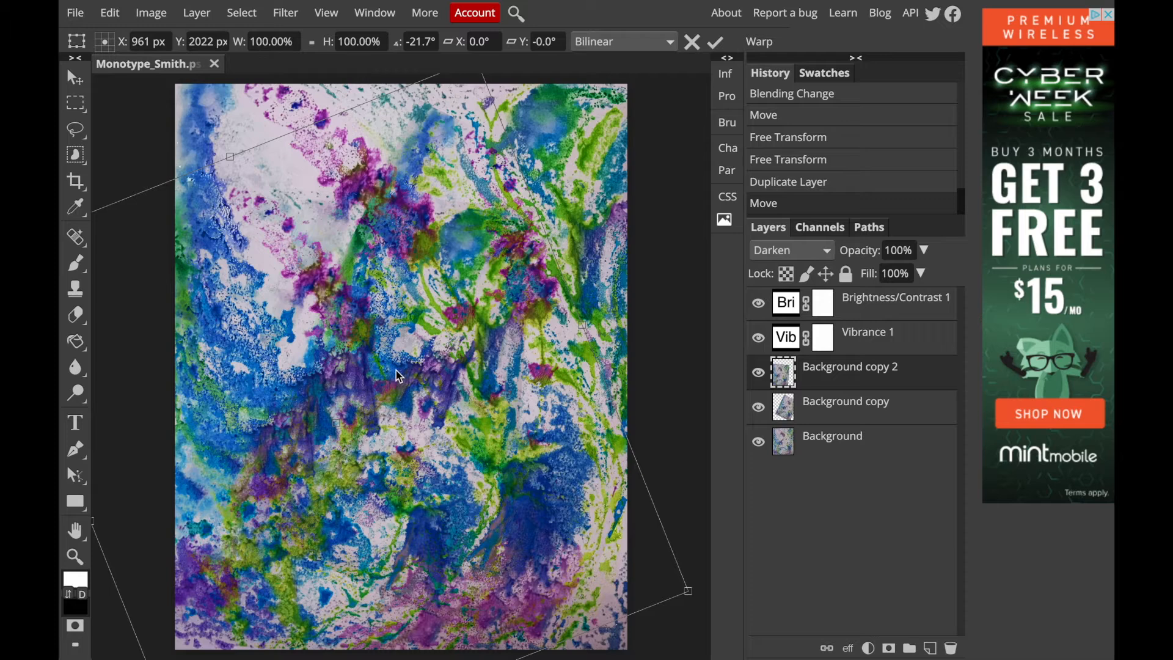
pyautogui.press('Return')
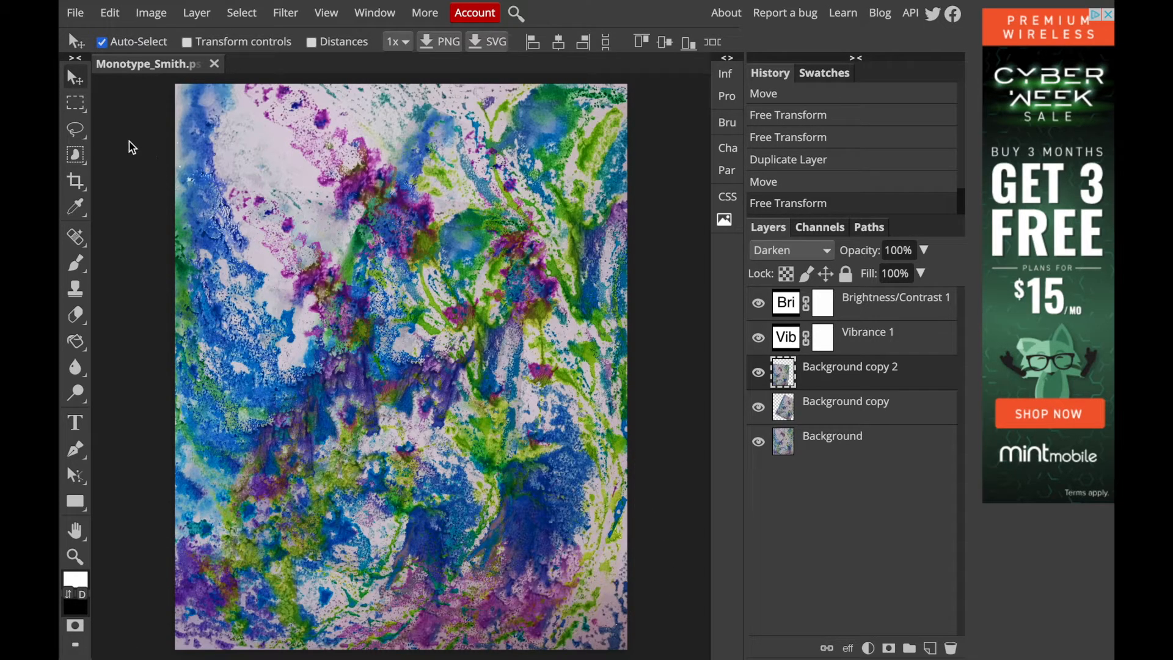
# - Examine the whole layered composition at smaller and larger view sizes
pyautogui.hotkey('ctrl', '-')
pyautogui.hotkey('ctrl', '-')
pyautogui.hotkey('ctrl', '-')
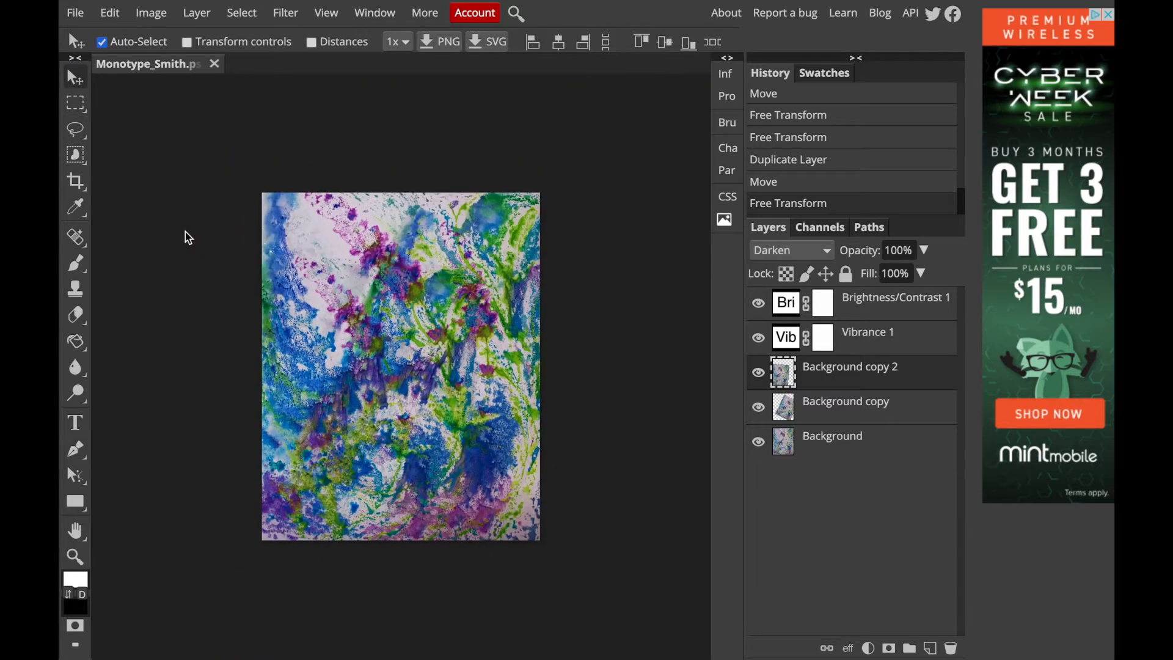
pyautogui.click(550, 280)
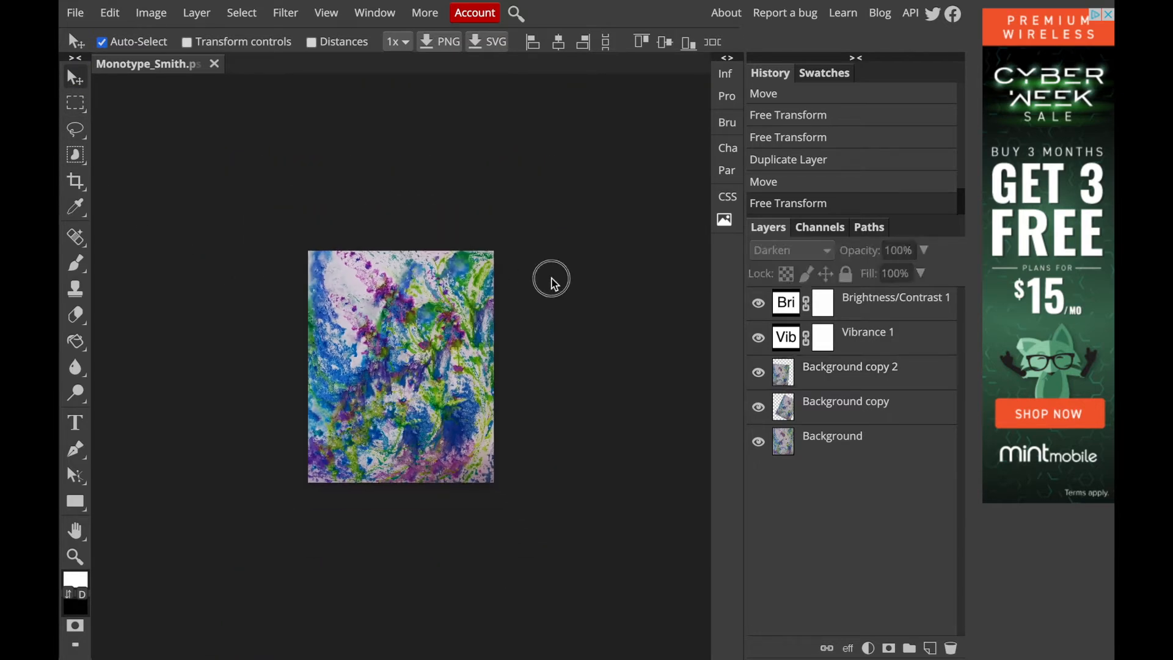
pyautogui.hotkey('ctrl', '+')
pyautogui.hotkey('ctrl', '+')
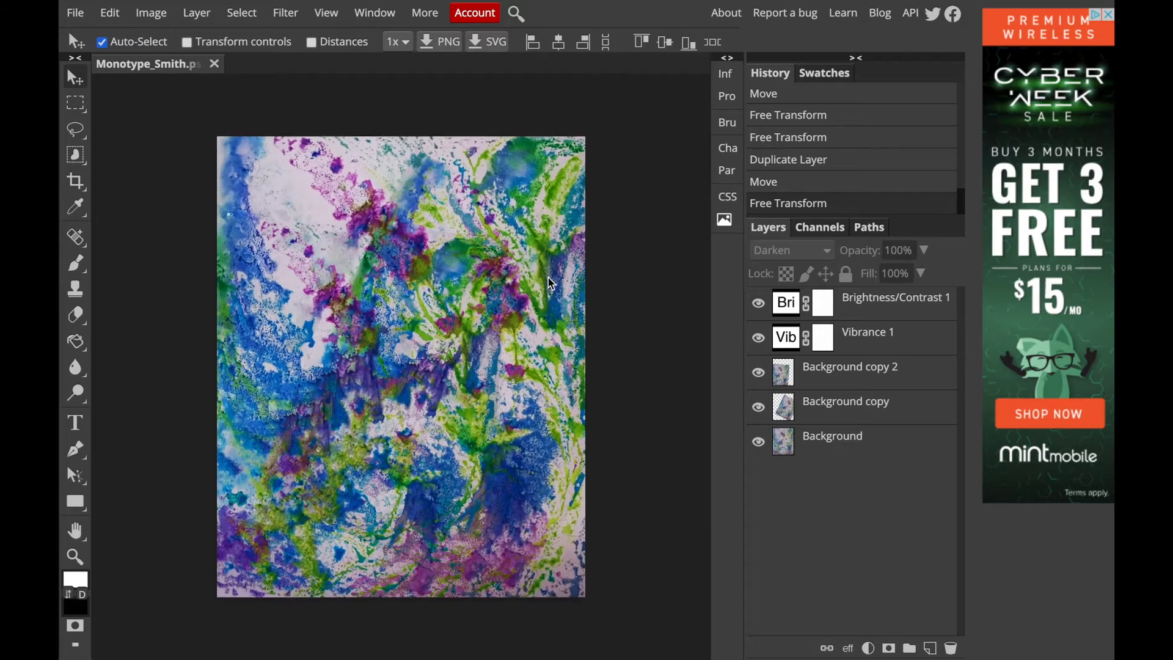
pyautogui.click(604, 282)
pyautogui.hotkey('ctrl', '+')
pyautogui.hotkey('ctrl', '-')
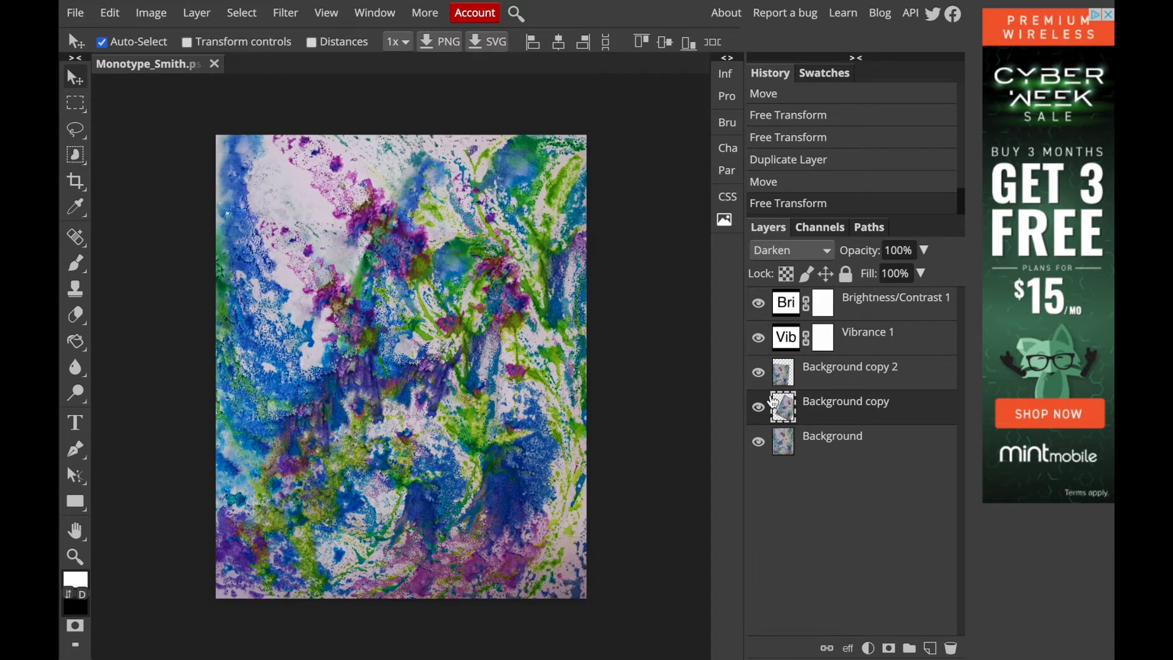
# - Toggle the visibility of both copies to compare their contributions, leaving Background copy 2 hidden and Background copy shown
pyautogui.click(760, 374)
pyautogui.click(755, 408)
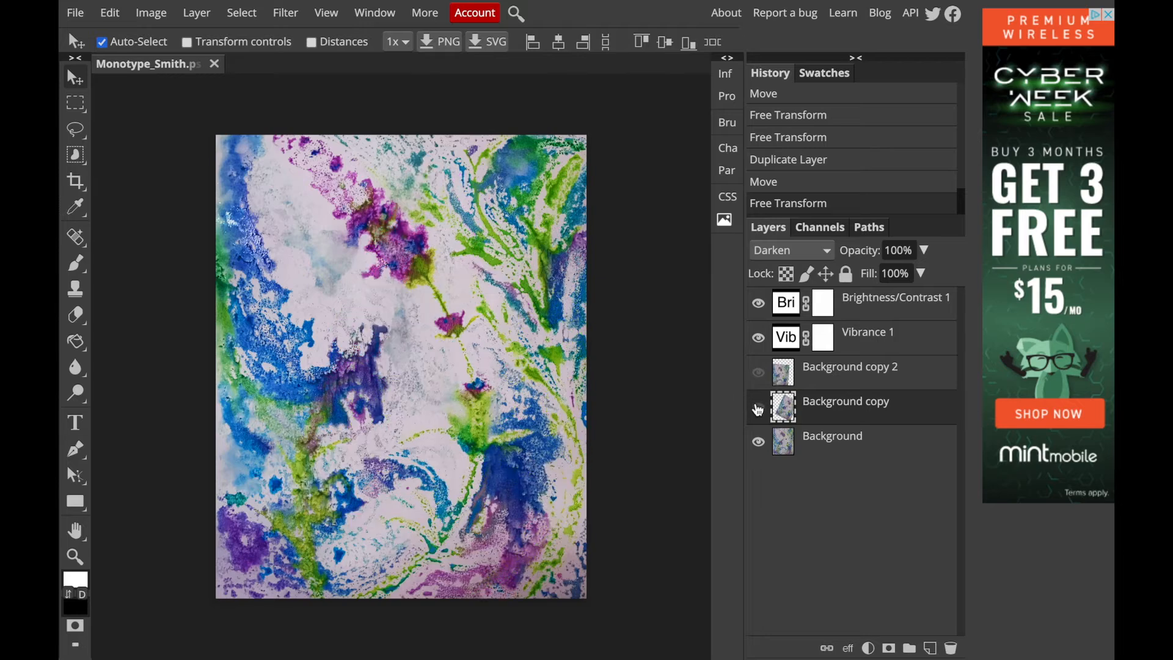
pyautogui.click(758, 408)
pyautogui.click(761, 372)
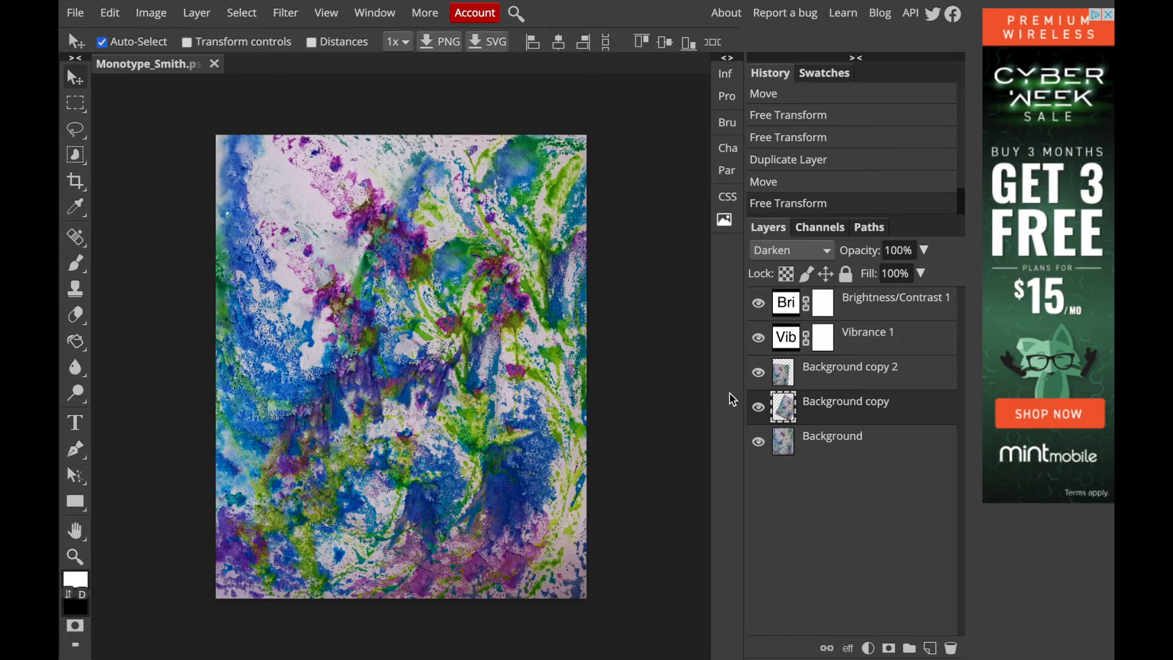
pyautogui.click(760, 373)
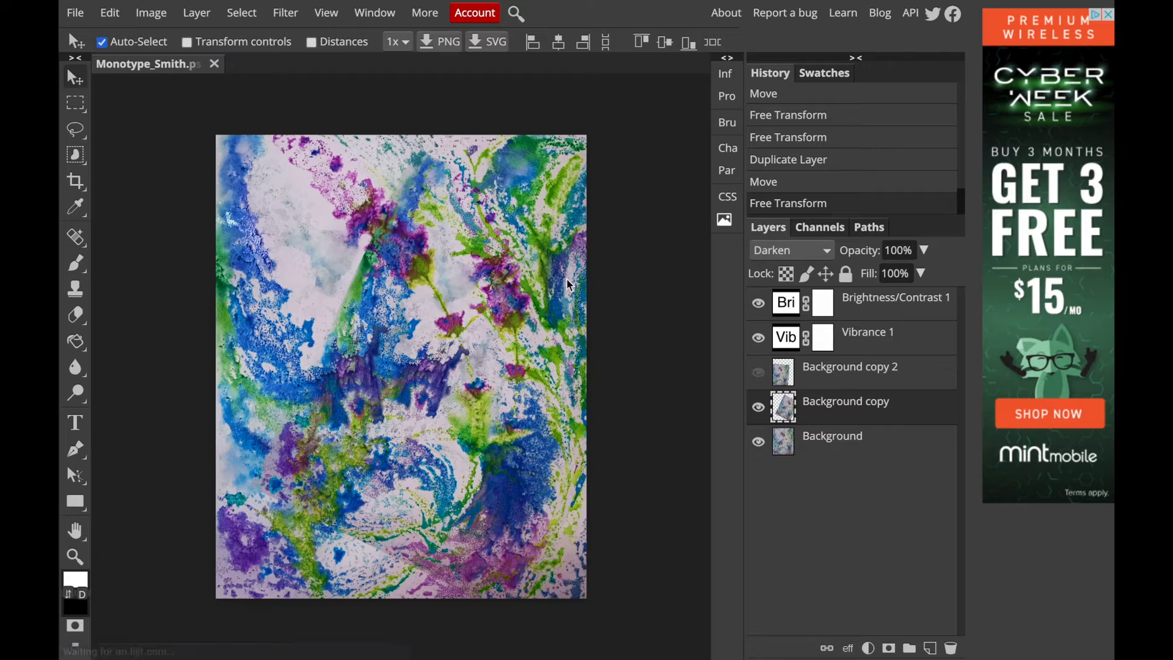
pyautogui.click(757, 406)
pyautogui.click(758, 407)
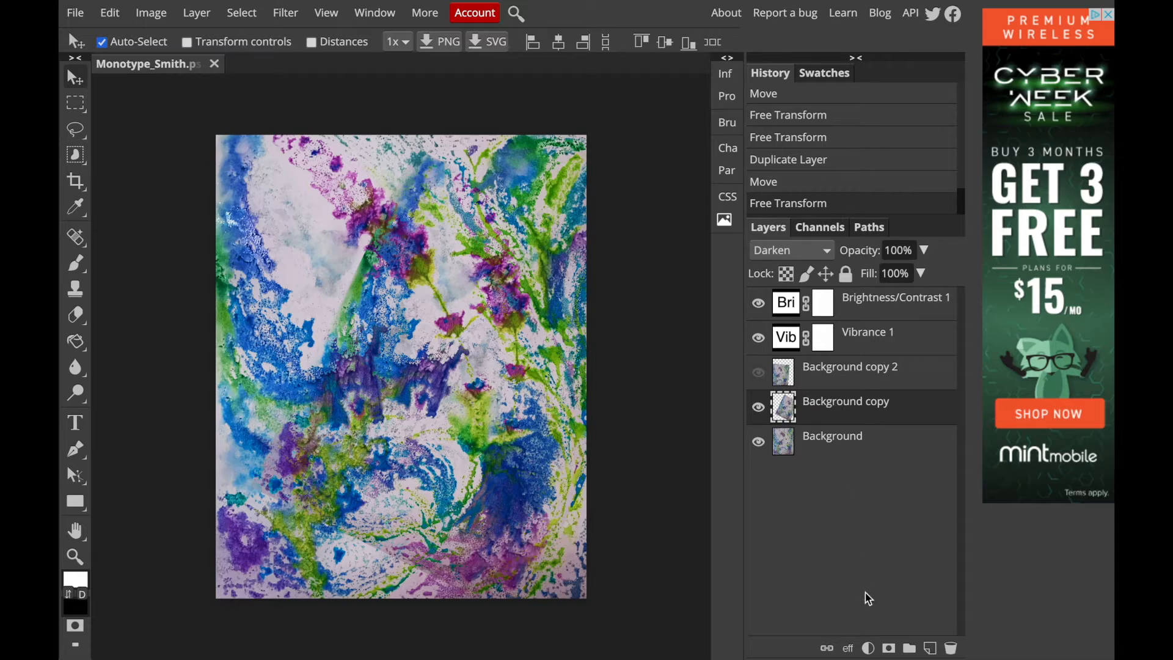
# - Add a raster mask to the Background copy layer and make the mask active for editing
pyautogui.click(888, 648)
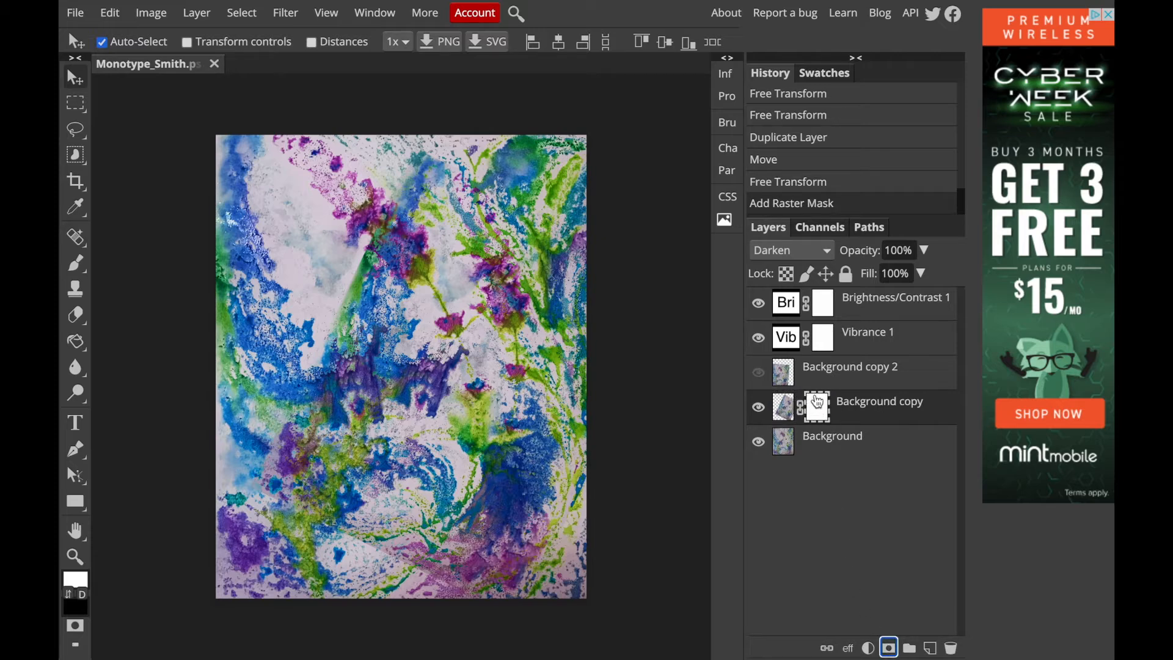
pyautogui.click(788, 406)
pyautogui.click(822, 404)
# - Set up a black brush of 401 px with 49% hardness and dab the mask near the print's upper right corner
pyautogui.click(77, 264)
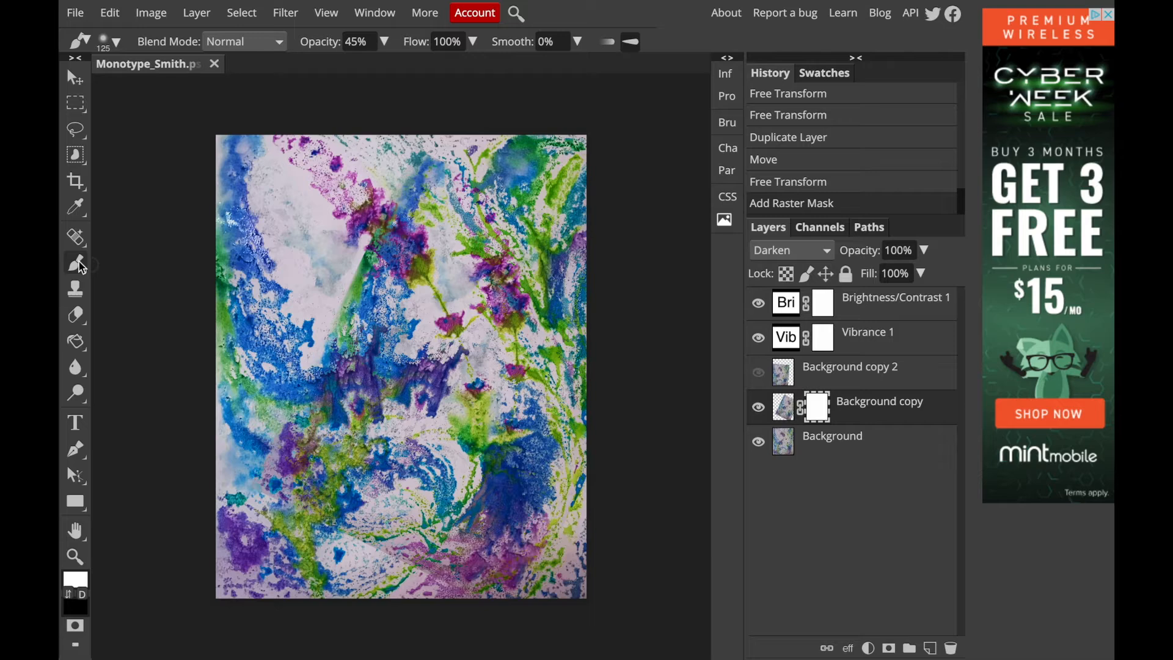
pyautogui.click(69, 594)
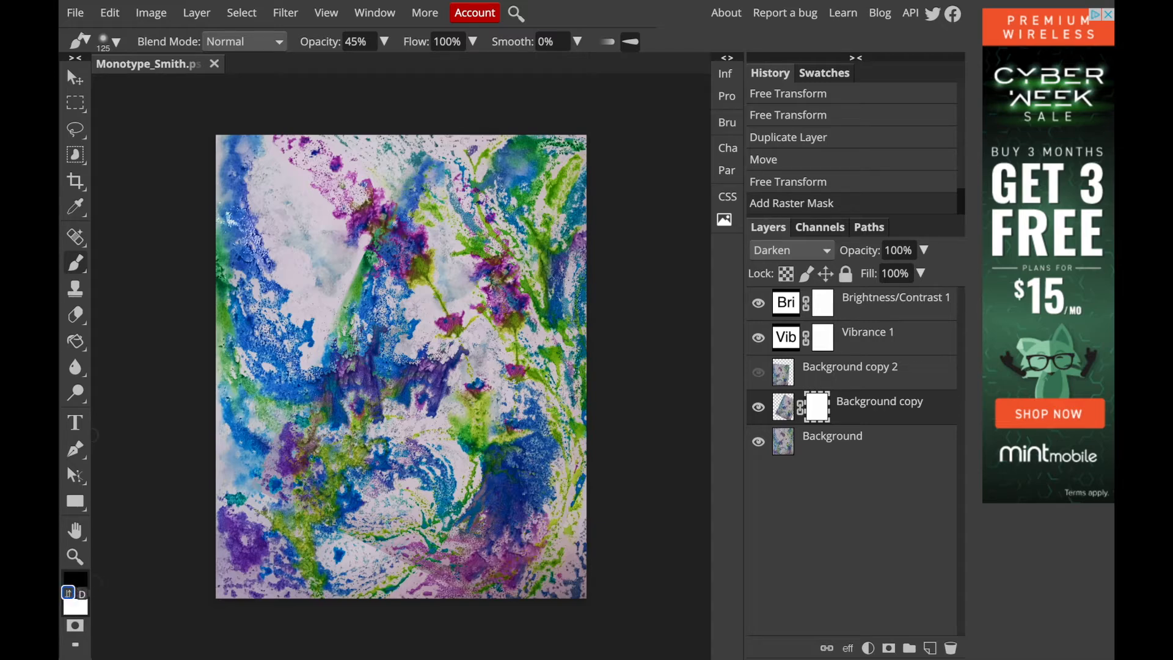
pyautogui.press('x')
pyautogui.click(69, 588)
pyautogui.click(110, 42)
pyautogui.moveTo(191, 87); pyautogui.dragTo(235, 87)
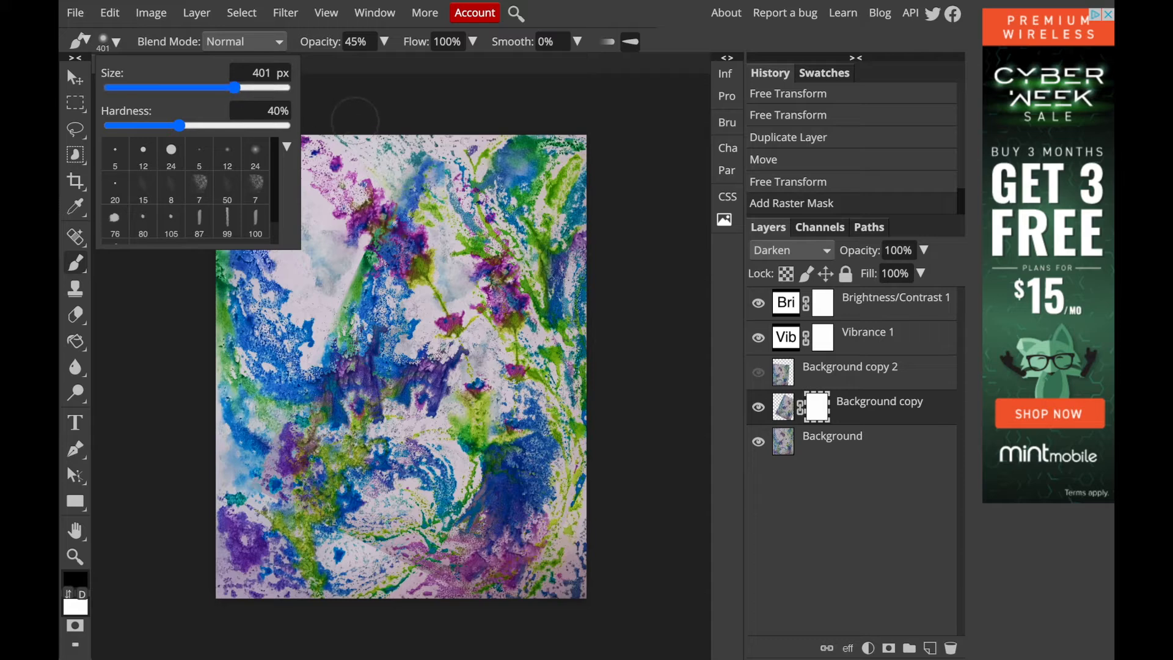
pyautogui.press('Return')
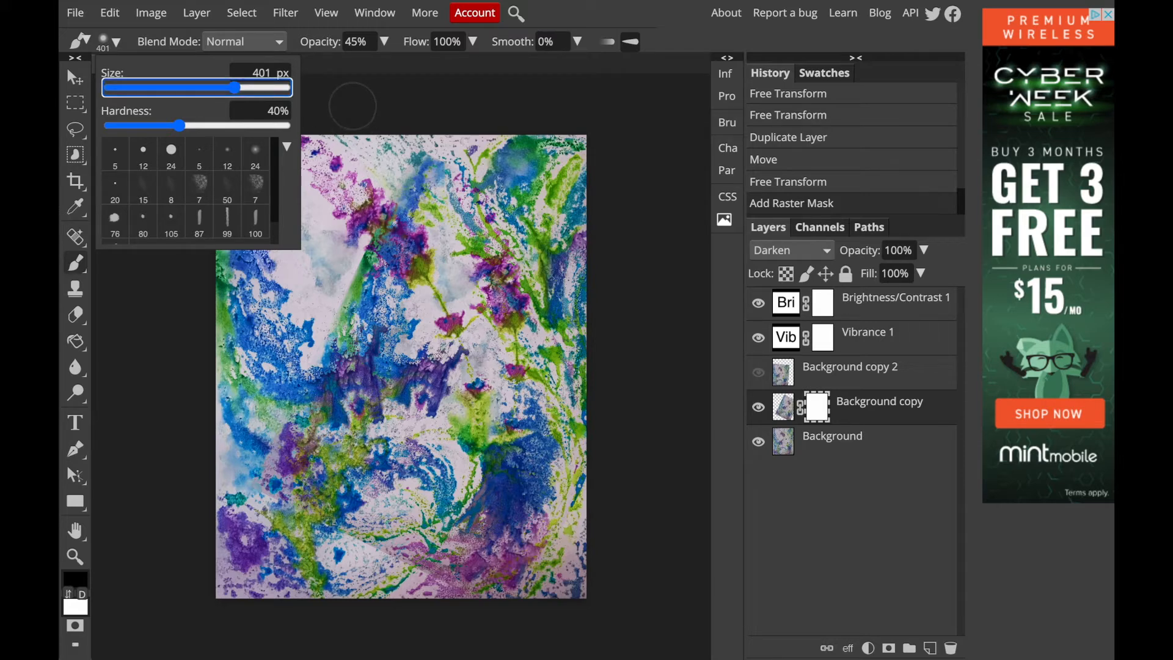
pyautogui.moveTo(179, 125); pyautogui.dragTo(204, 131)
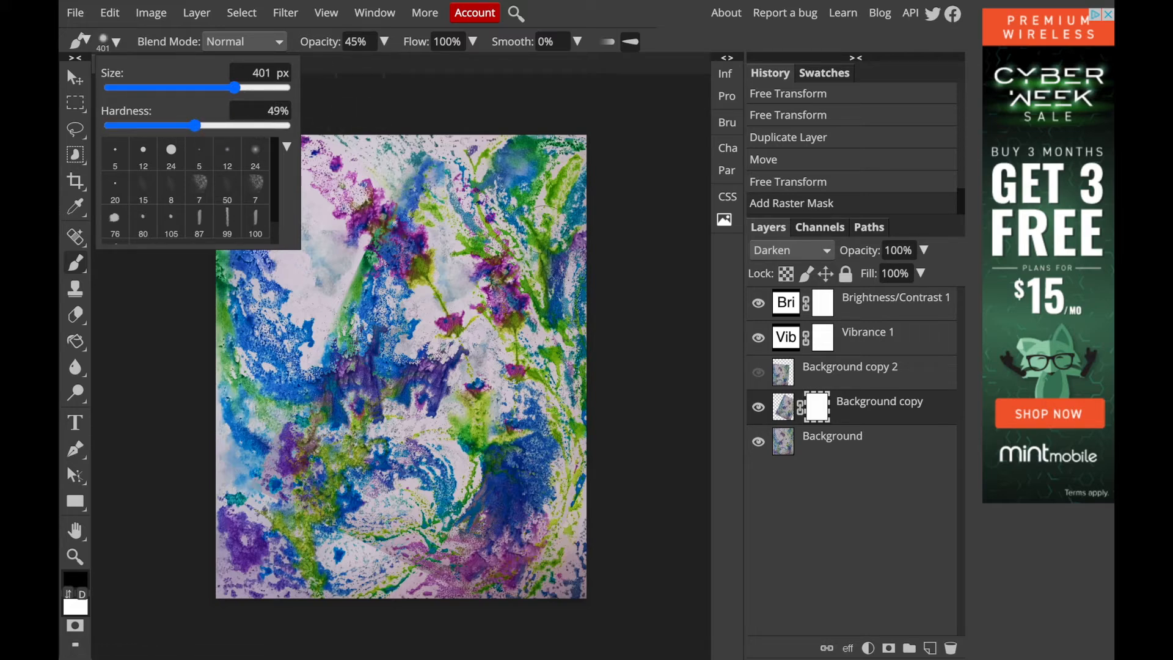
pyautogui.click(563, 191)
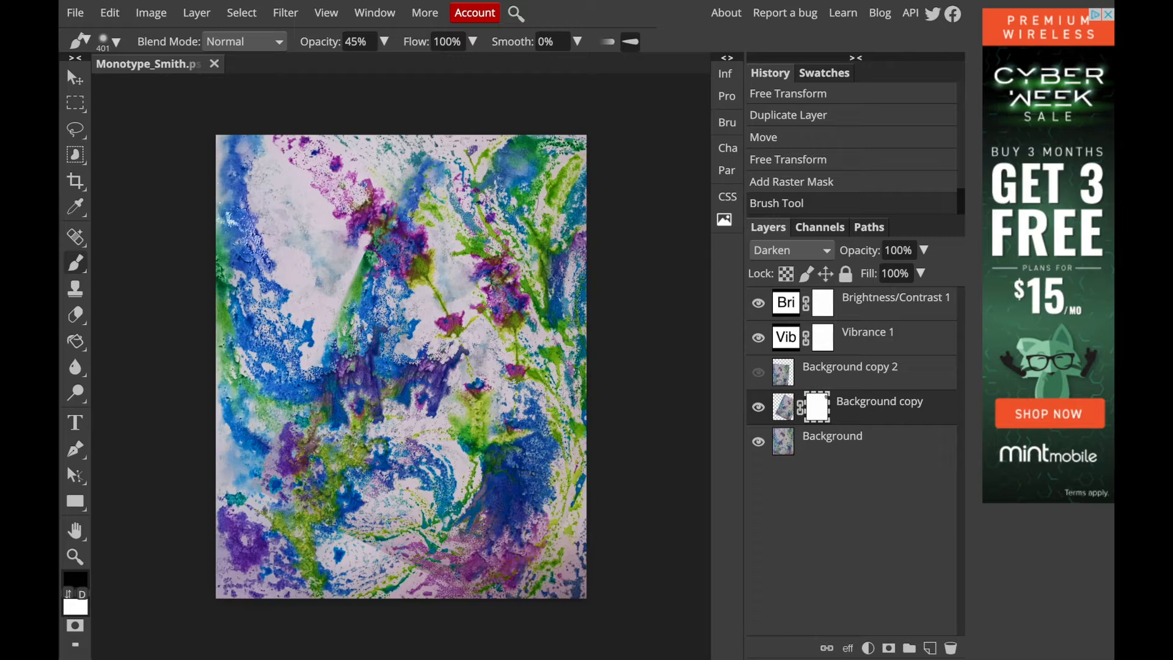
# - Paint out the left-central part of the Background copy on its mask with a 600 px brush at 100% opacity, and hide the Background layer
pyautogui.press(']')
pyautogui.click(383, 41)
pyautogui.moveTo(352, 67)
pyautogui.mouseDown()
pyautogui.moveTo(418, 76)
pyautogui.moveTo(407, 77)
pyautogui.mouseUp()
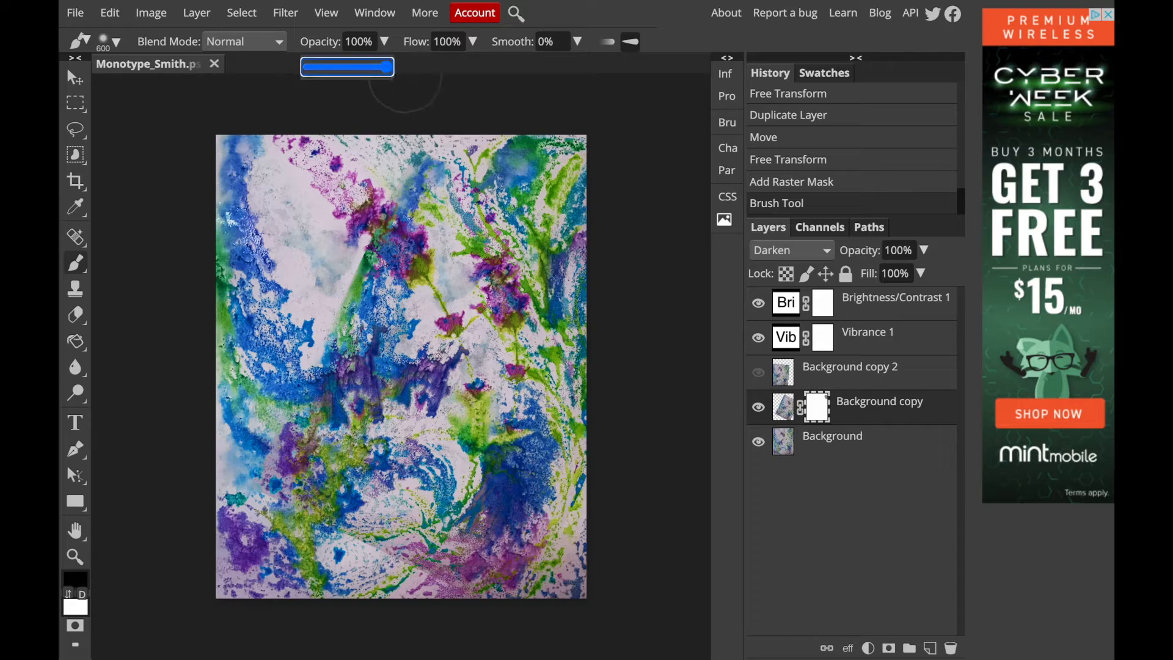
pyautogui.moveTo(318, 336)
pyautogui.mouseDown()
pyautogui.moveTo(372, 421)
pyautogui.moveTo(360, 443)
pyautogui.mouseUp()
pyautogui.click(759, 445)
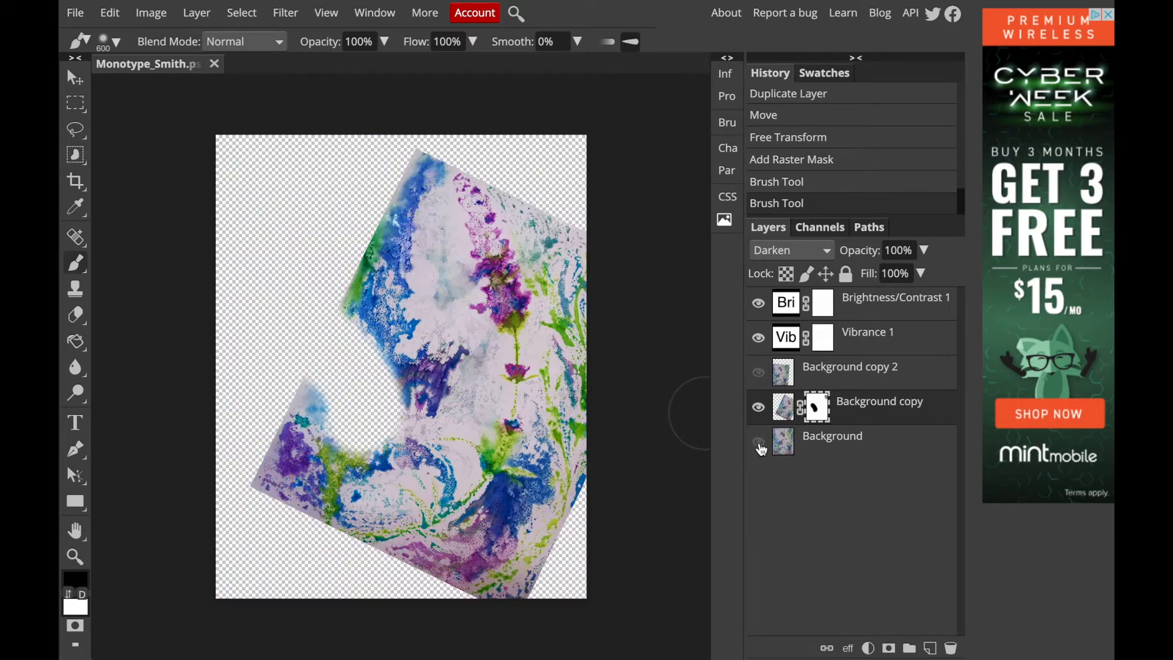
# - Paint out the remaining left side, upper right corner and right edge of the Background copy on its mask with black
pyautogui.click(759, 448)
pyautogui.click(760, 448)
pyautogui.moveTo(404, 237)
pyautogui.mouseDown()
pyautogui.moveTo(417, 161)
pyautogui.moveTo(392, 201)
pyautogui.moveTo(394, 255)
pyautogui.moveTo(443, 383)
pyautogui.moveTo(422, 425)
pyautogui.moveTo(385, 463)
pyautogui.moveTo(293, 493)
pyautogui.moveTo(252, 482)
pyautogui.moveTo(274, 424)
pyautogui.moveTo(337, 438)
pyautogui.moveTo(391, 384)
pyautogui.moveTo(349, 254)
pyautogui.mouseUp()
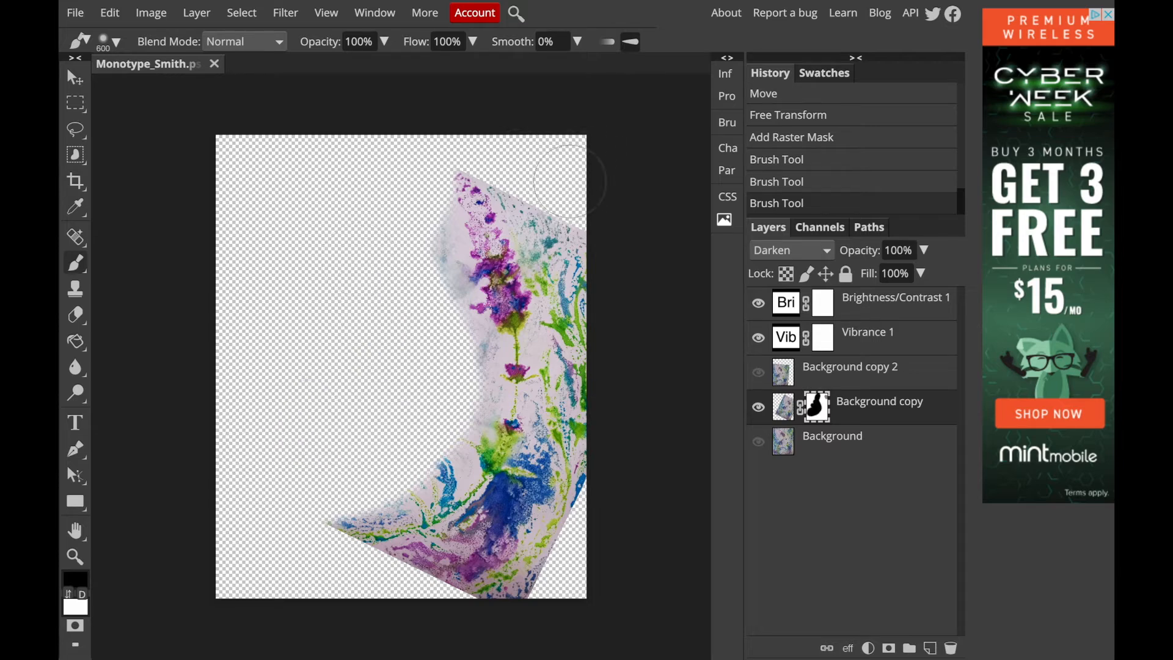
pyautogui.moveTo(550, 199)
pyautogui.mouseDown()
pyautogui.moveTo(587, 318)
pyautogui.moveTo(592, 425)
pyautogui.moveTo(573, 497)
pyautogui.moveTo(552, 539)
pyautogui.moveTo(500, 591)
pyautogui.moveTo(463, 603)
pyautogui.moveTo(397, 595)
pyautogui.moveTo(477, 566)
pyautogui.moveTo(513, 536)
pyautogui.moveTo(592, 389)
pyautogui.moveTo(604, 275)
pyautogui.mouseUp()
pyautogui.moveTo(436, 254)
pyautogui.mouseDown()
pyautogui.moveTo(507, 258)
pyautogui.moveTo(579, 281)
pyautogui.mouseUp()
# - Paint the flower head back in on the Background copy's mask with white, show the Background layer, and toggle the copy to compare
pyautogui.press('x')
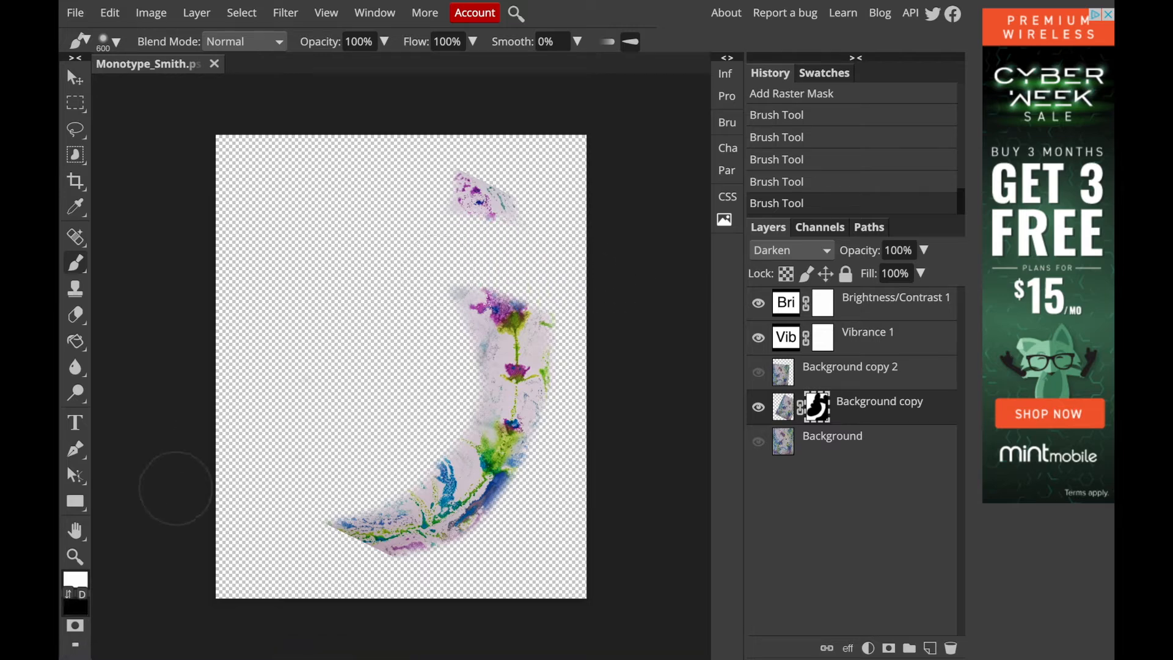
pyautogui.moveTo(492, 208)
pyautogui.mouseDown()
pyautogui.moveTo(489, 269)
pyautogui.moveTo(525, 339)
pyautogui.moveTo(557, 345)
pyautogui.mouseUp()
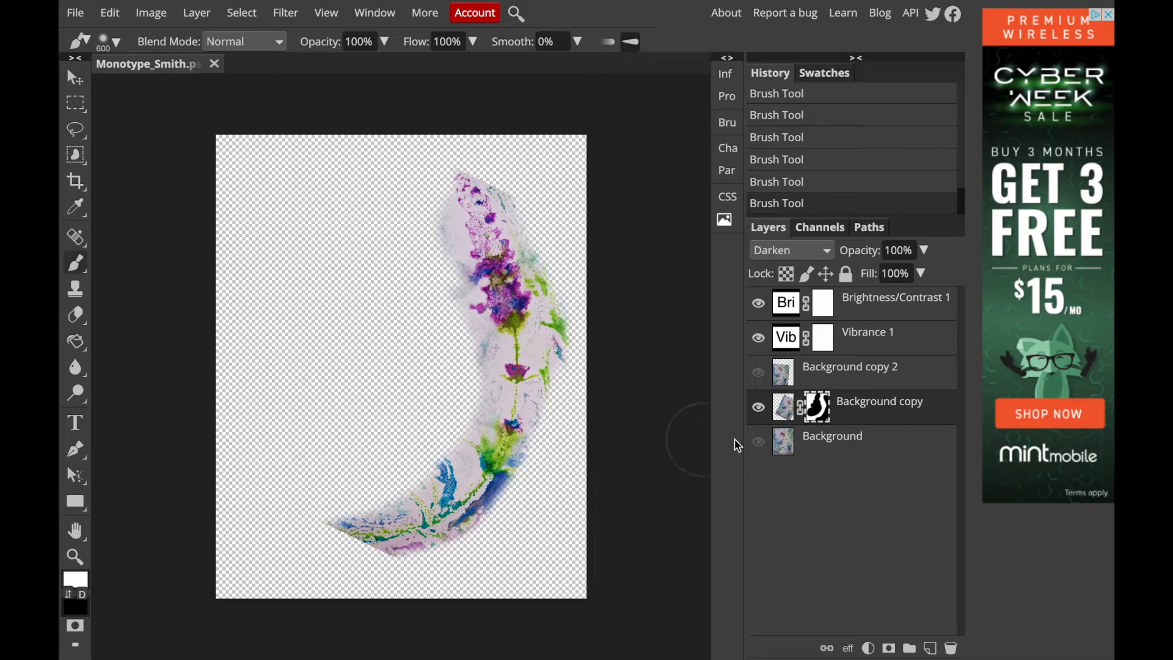
pyautogui.click(759, 442)
pyautogui.click(758, 405)
pyautogui.click(758, 405)
pyautogui.click(758, 406)
pyautogui.click(758, 406)
pyautogui.click(758, 406)
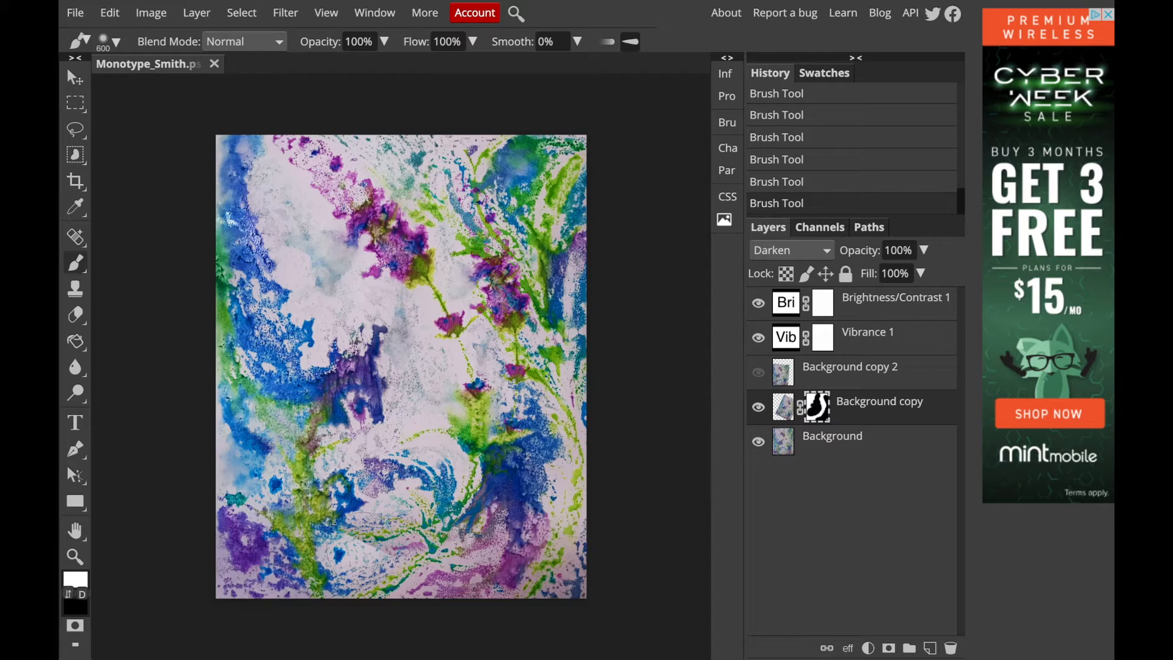
# - Reduce the brush size to 400 px, with white as the foreground color
pyautogui.press('x')
pyautogui.press('[')
pyautogui.press('[')
pyautogui.press('[')
pyautogui.press('[')
pyautogui.press('x')
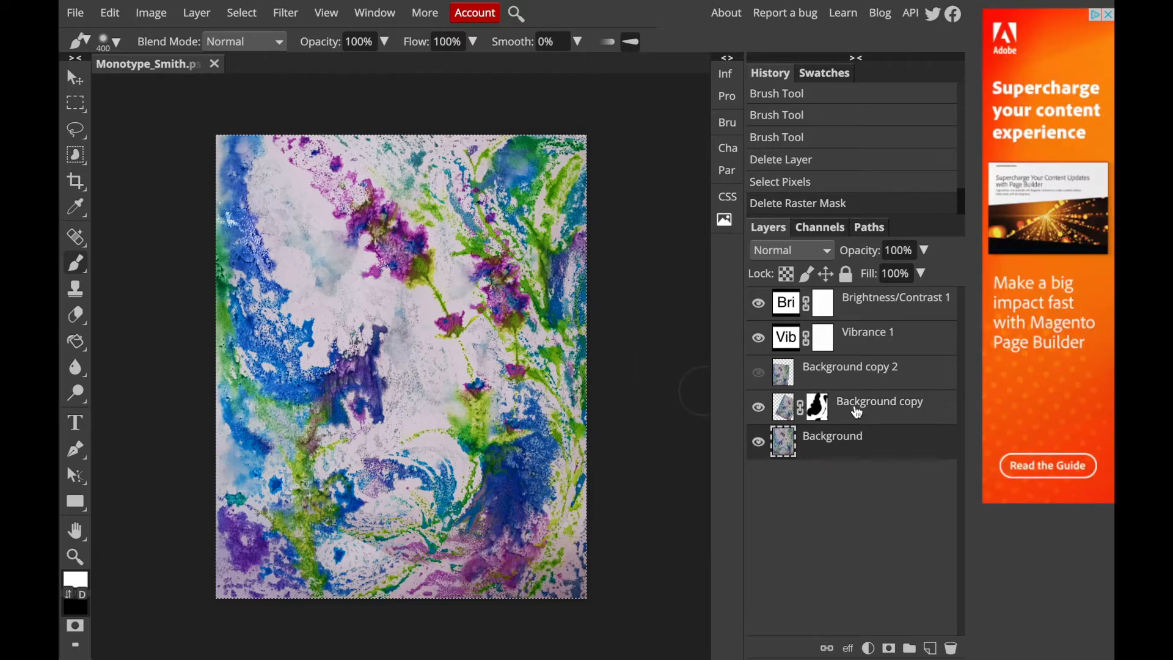
# - Show Background copy 2 and add a raster mask to it
pyautogui.click(862, 413)
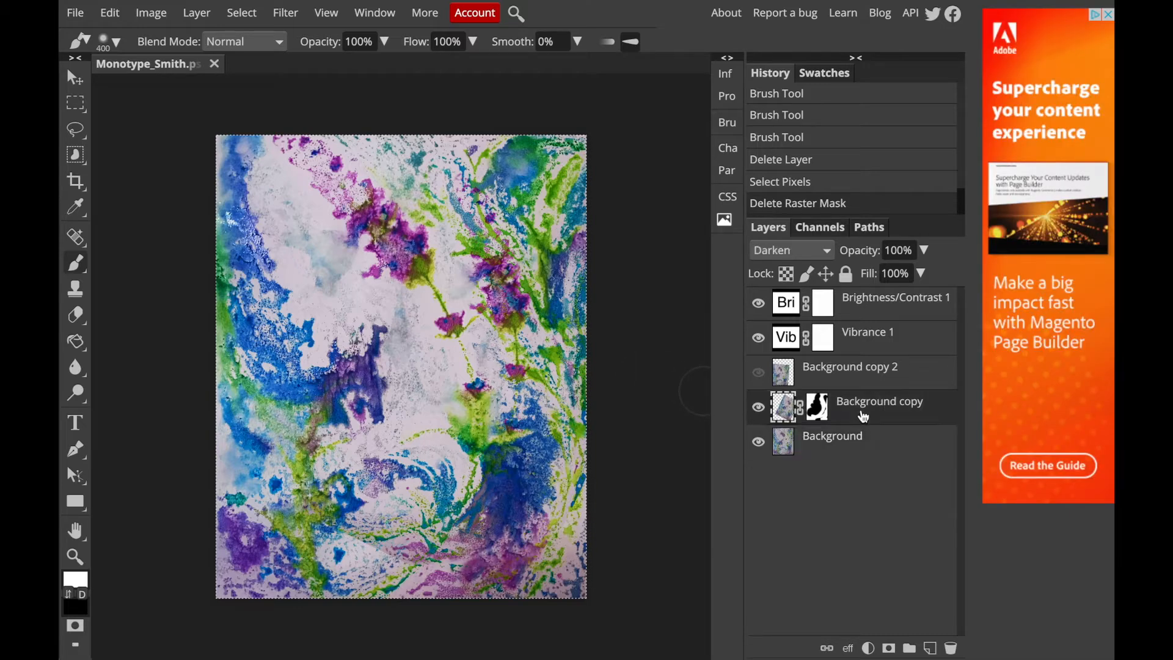
pyautogui.click(759, 374)
pyautogui.click(759, 375)
pyautogui.click(759, 375)
pyautogui.click(820, 381)
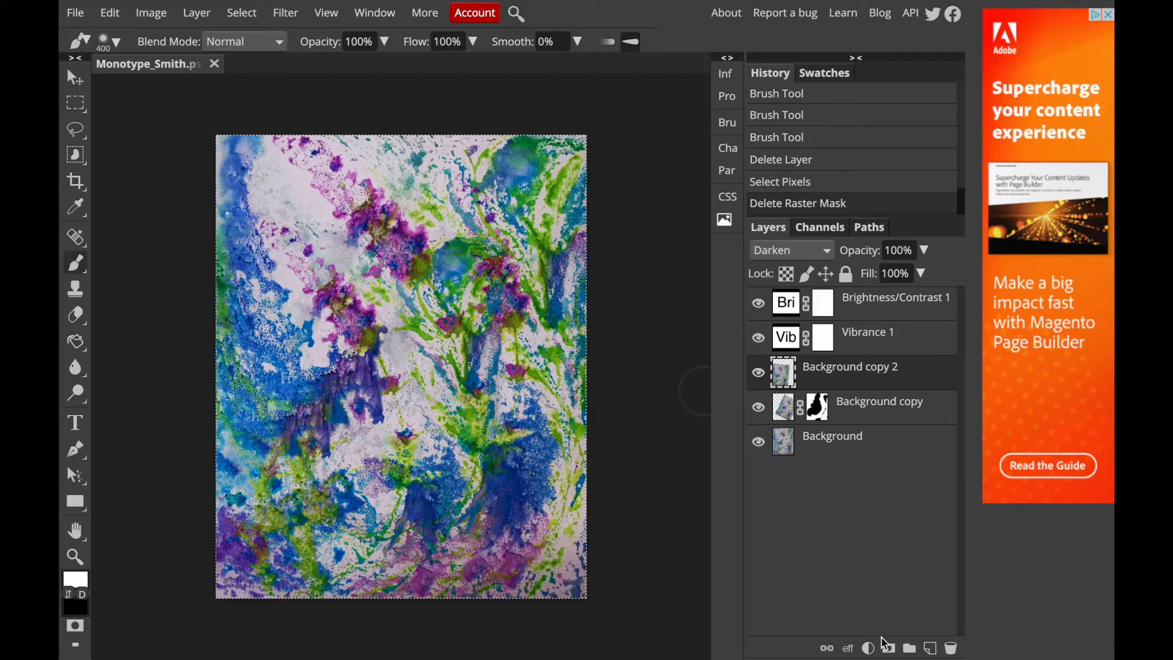
pyautogui.click(889, 647)
# - Set black as the painting color with the Pencil tool, and isolate Background copy 2 by hiding the two layers below it
pyautogui.press('b')
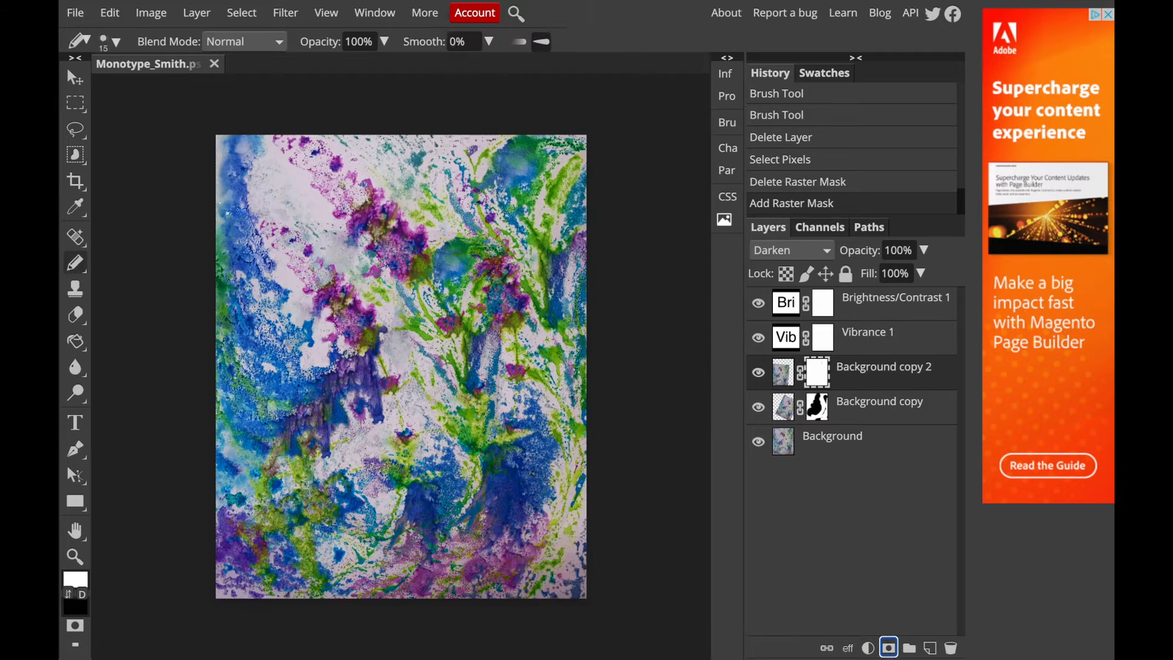
pyautogui.press('x')
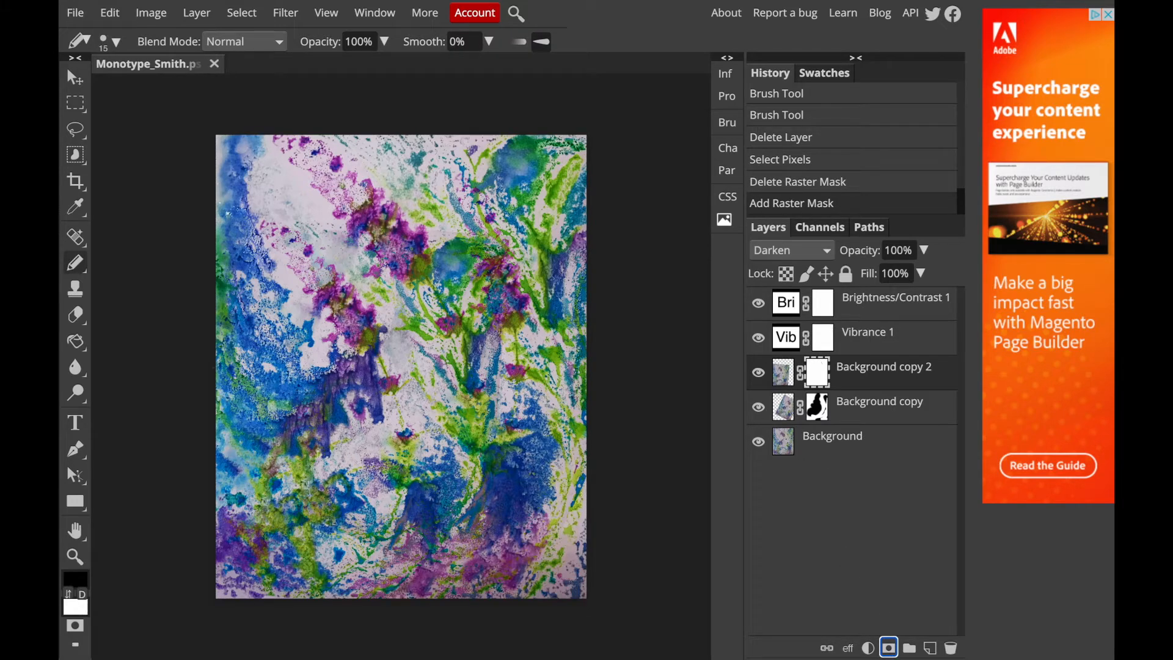
pyautogui.click(758, 406)
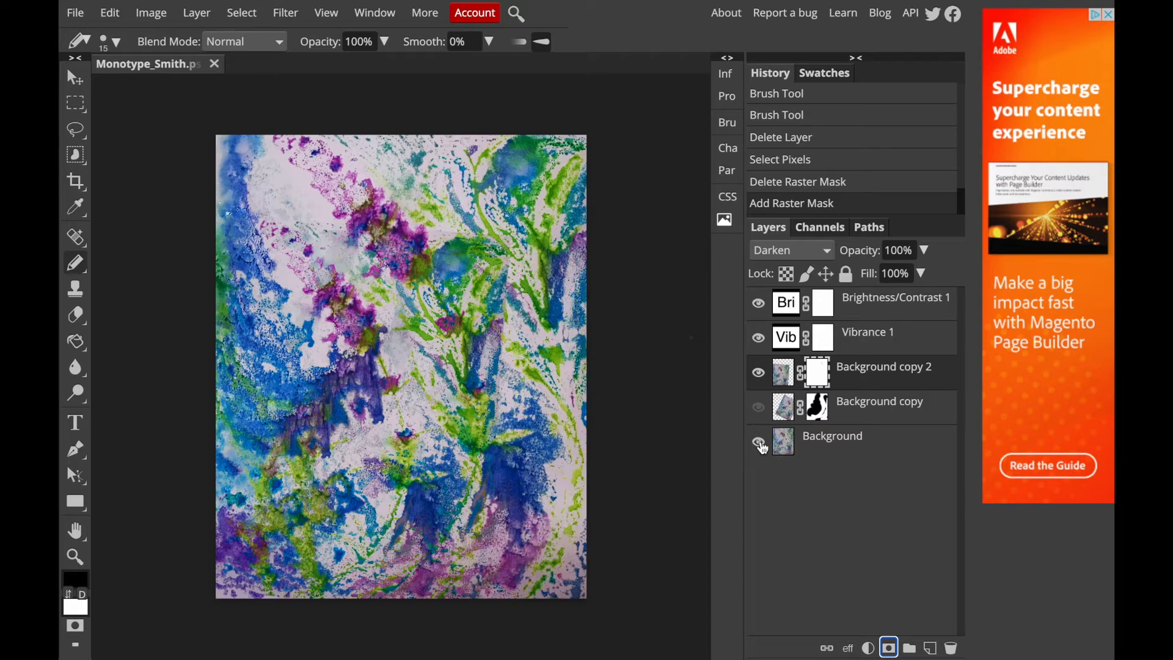
pyautogui.click(759, 442)
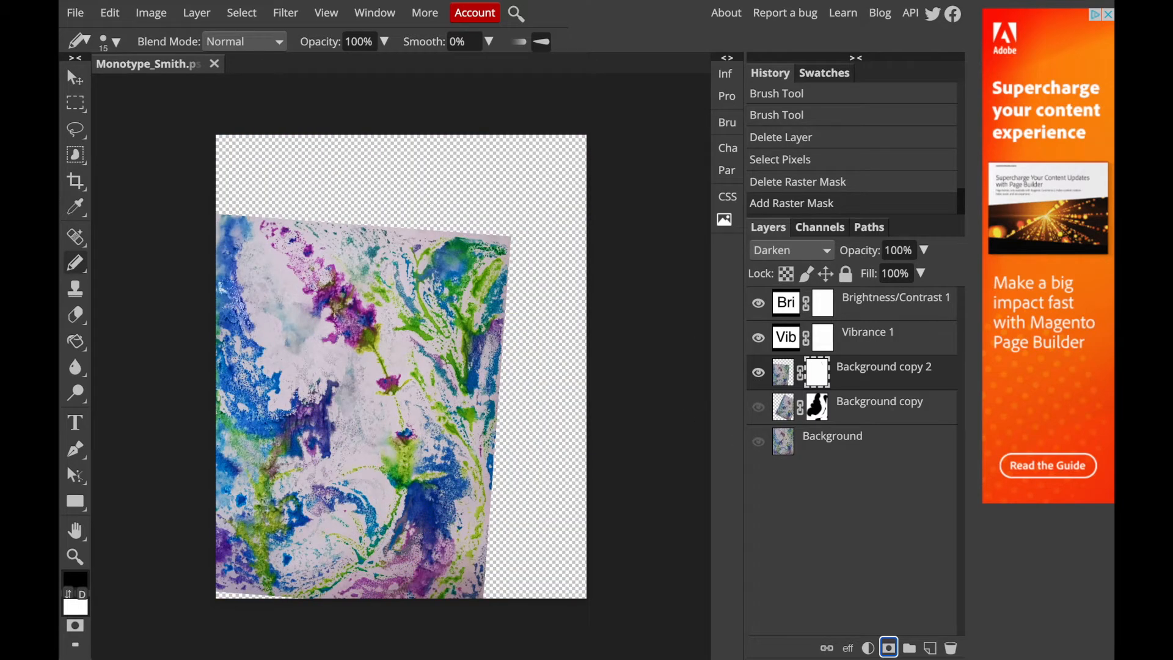
# - Enlarge the pencil to 600 px and paint out the upper right corner of Background copy 2 on its mask
pyautogui.press(']')
pyautogui.press(']')
pyautogui.press(']')
pyautogui.press(']')
pyautogui.press(']')
pyautogui.press(']')
pyautogui.press(']')
pyautogui.press(']')
pyautogui.press(']')
pyautogui.press(']')
pyautogui.press(']')
pyautogui.press(']')
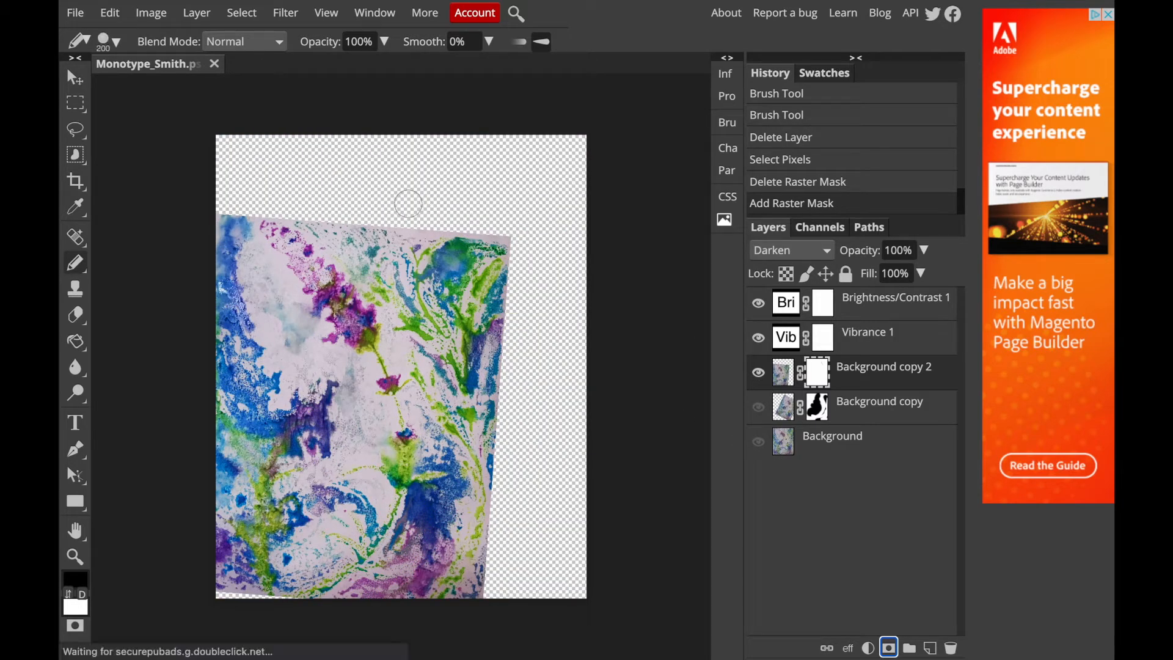
pyautogui.moveTo(411, 218)
pyautogui.mouseDown()
pyautogui.moveTo(505, 304)
pyautogui.moveTo(510, 248)
pyautogui.moveTo(391, 183)
pyautogui.mouseUp()
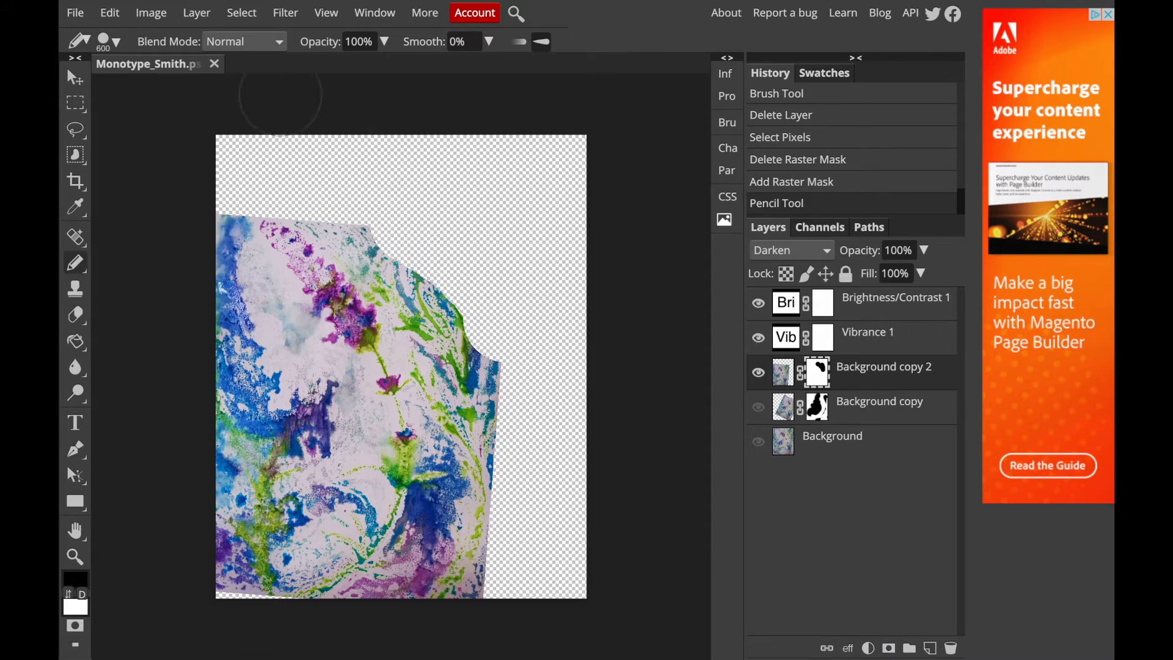
# - Set the pencil hardness to 30%, paint out the right edge of Background copy 2 down to the lower corner, and enlarge the tip to 900 px
pyautogui.click(115, 55)
pyautogui.moveTo(160, 125)
pyautogui.mouseDown()
pyautogui.moveTo(177, 125)
pyautogui.moveTo(162, 126)
pyautogui.mouseUp()
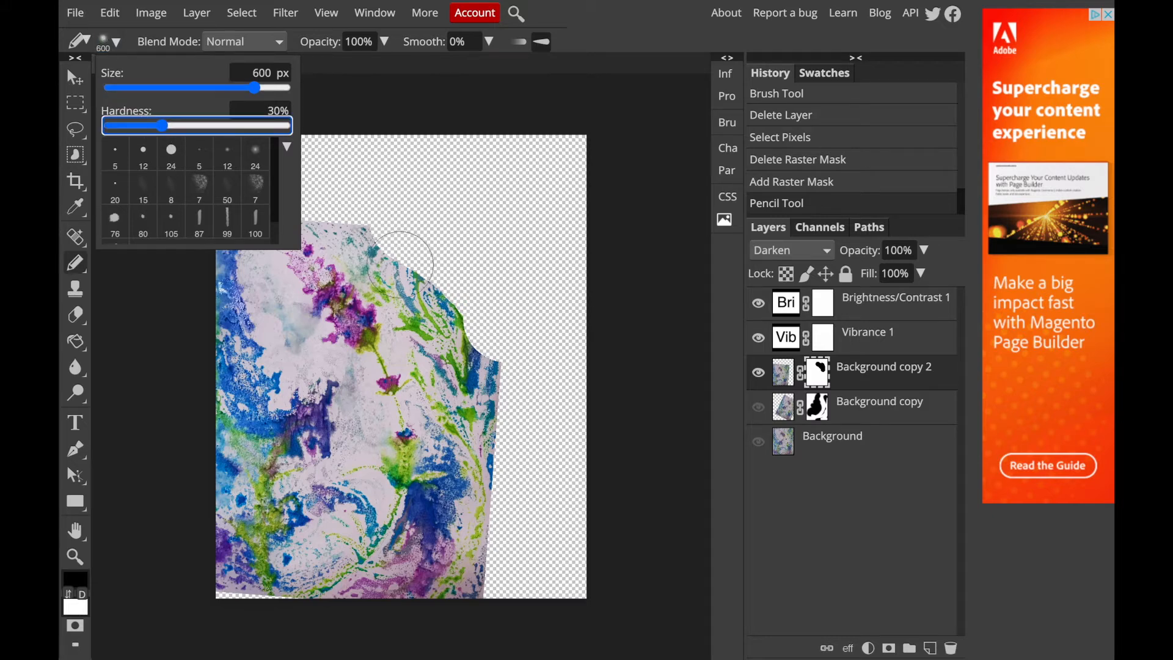
pyautogui.moveTo(445, 262)
pyautogui.mouseDown()
pyautogui.moveTo(469, 330)
pyautogui.moveTo(473, 430)
pyautogui.mouseUp()
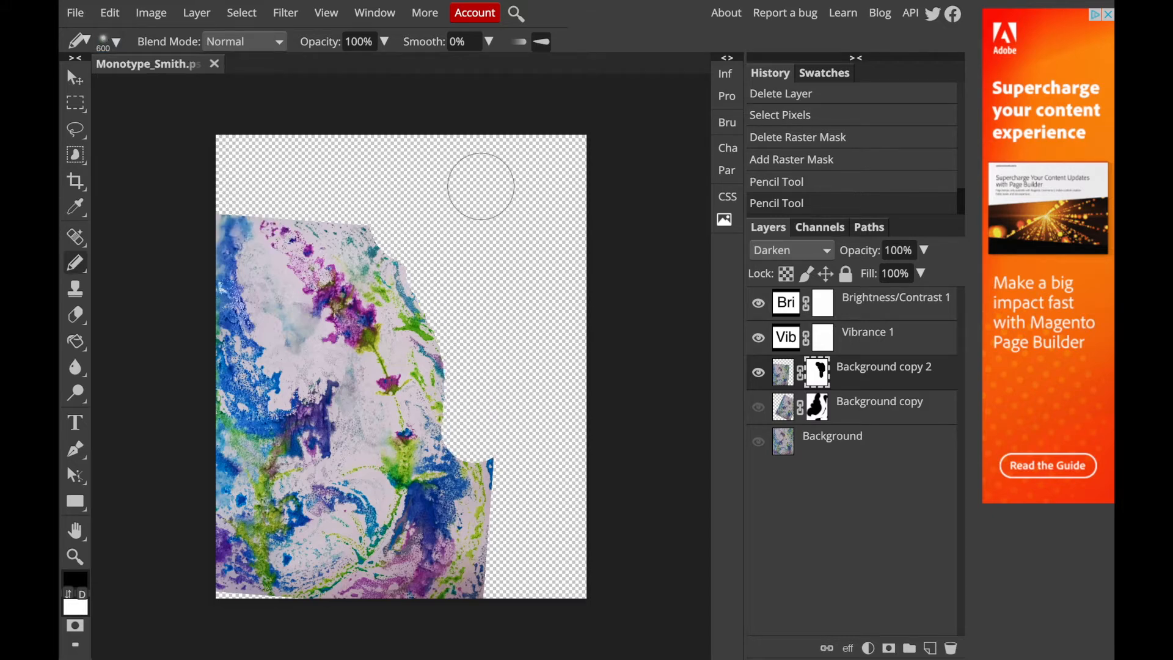
pyautogui.click(110, 42)
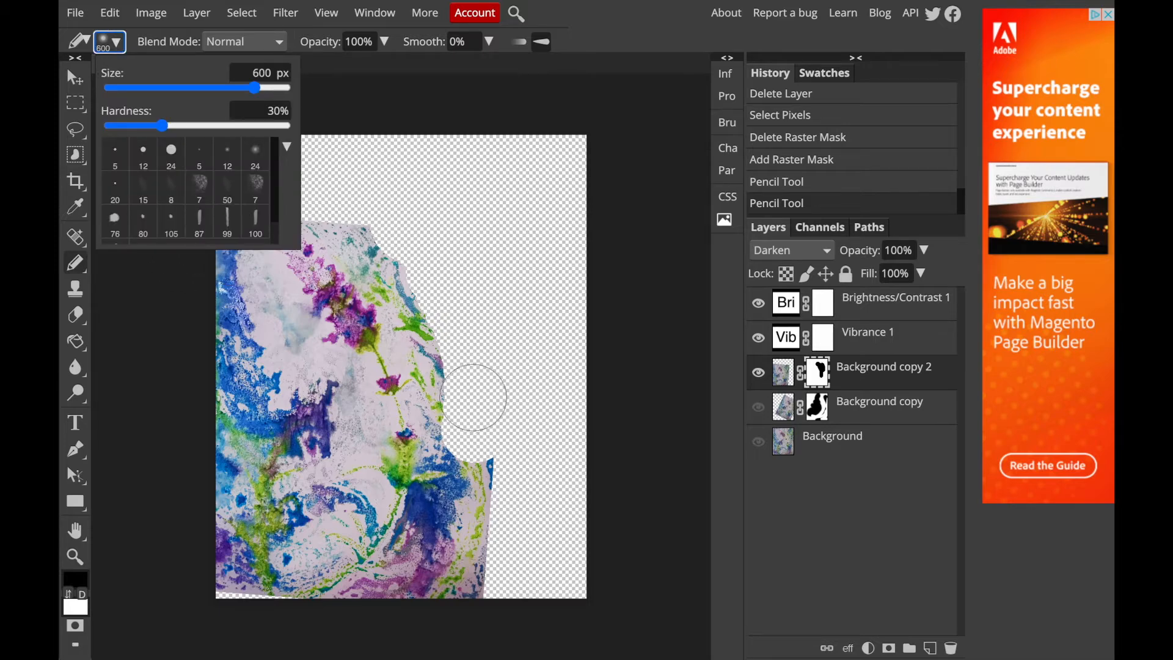
pyautogui.click(512, 461)
pyautogui.moveTo(488, 451)
pyautogui.mouseDown()
pyautogui.moveTo(486, 550)
pyautogui.moveTo(437, 602)
pyautogui.mouseUp()
pyautogui.press(']')
pyautogui.press(']')
pyautogui.press(']')
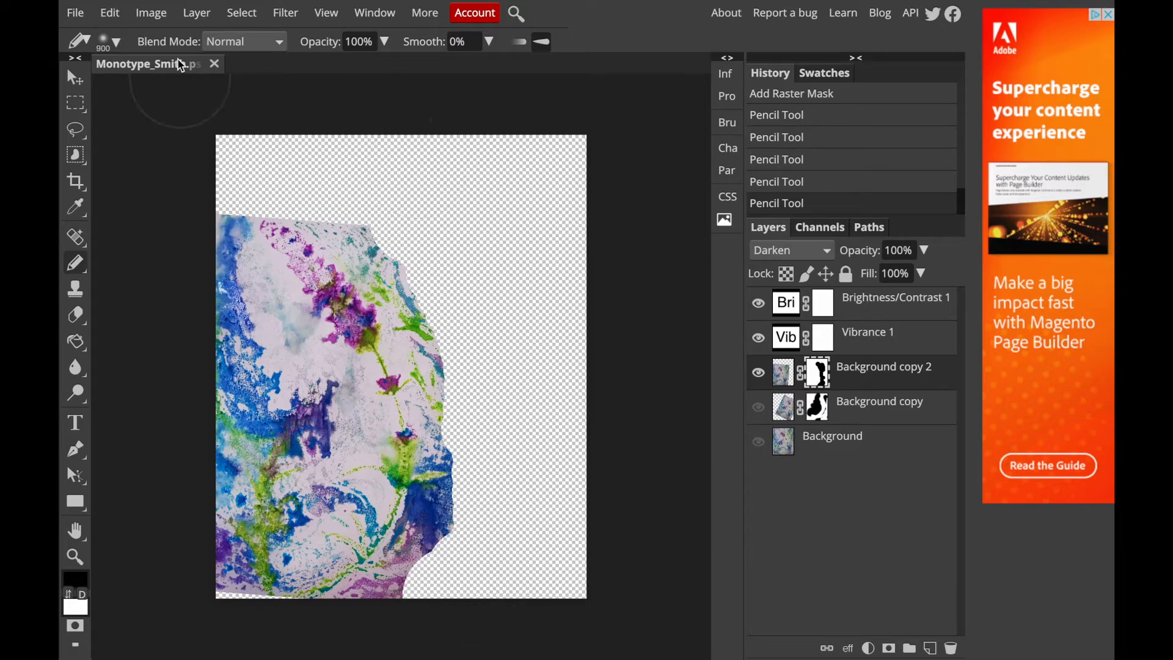
# - Choose the soft 24 px tip with 0% hardness, enlarge it up to 1000 px, and mask out the lower-left area of Background copy 2
pyautogui.click(110, 41)
pyautogui.click(255, 149)
pyautogui.moveTo(153, 87); pyautogui.dragTo(192, 88)
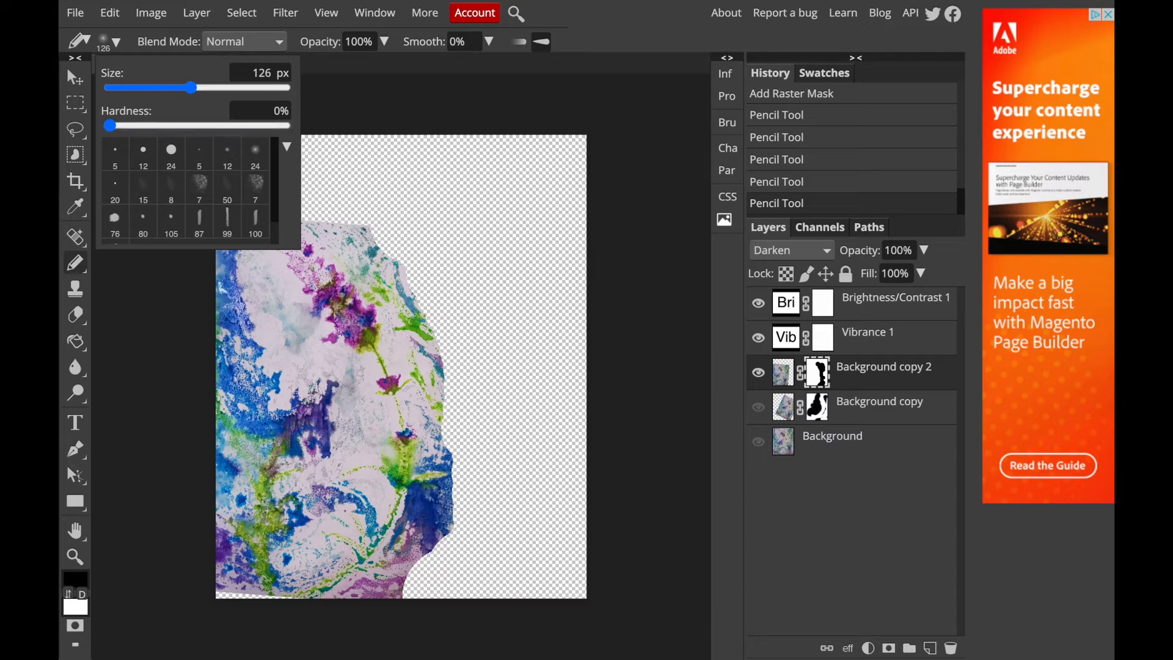
pyautogui.moveTo(249, 386); pyautogui.dragTo(295, 438)
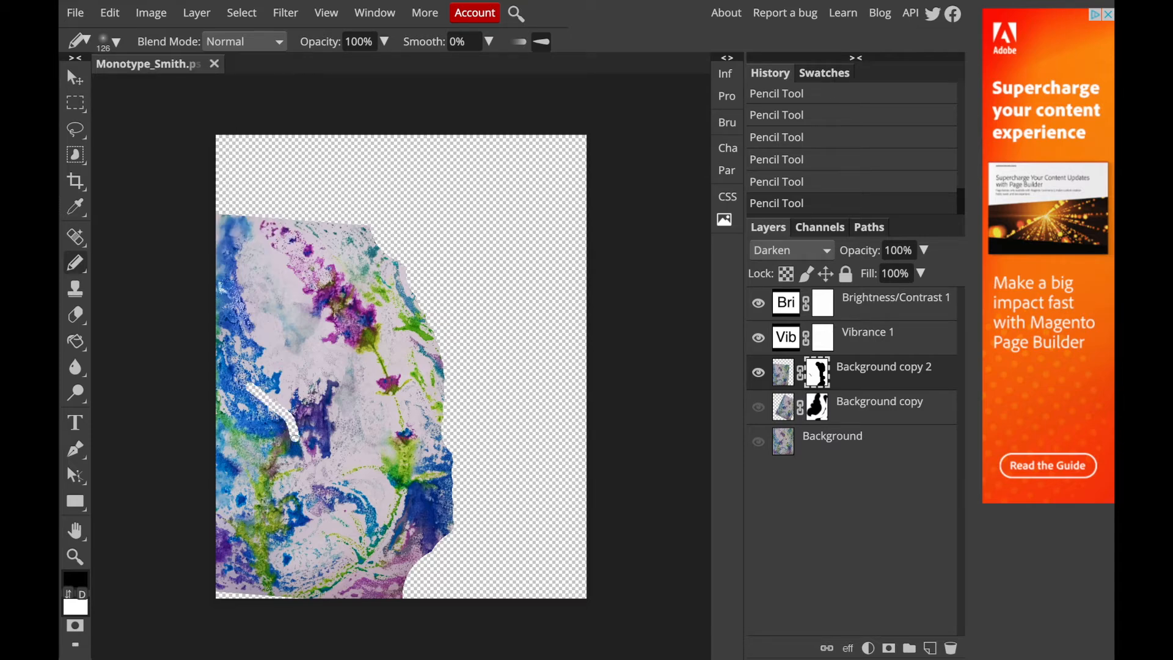
pyautogui.press(']')
pyautogui.moveTo(287, 412)
pyautogui.mouseDown()
pyautogui.moveTo(298, 470)
pyautogui.moveTo(275, 504)
pyautogui.moveTo(230, 529)
pyautogui.mouseUp()
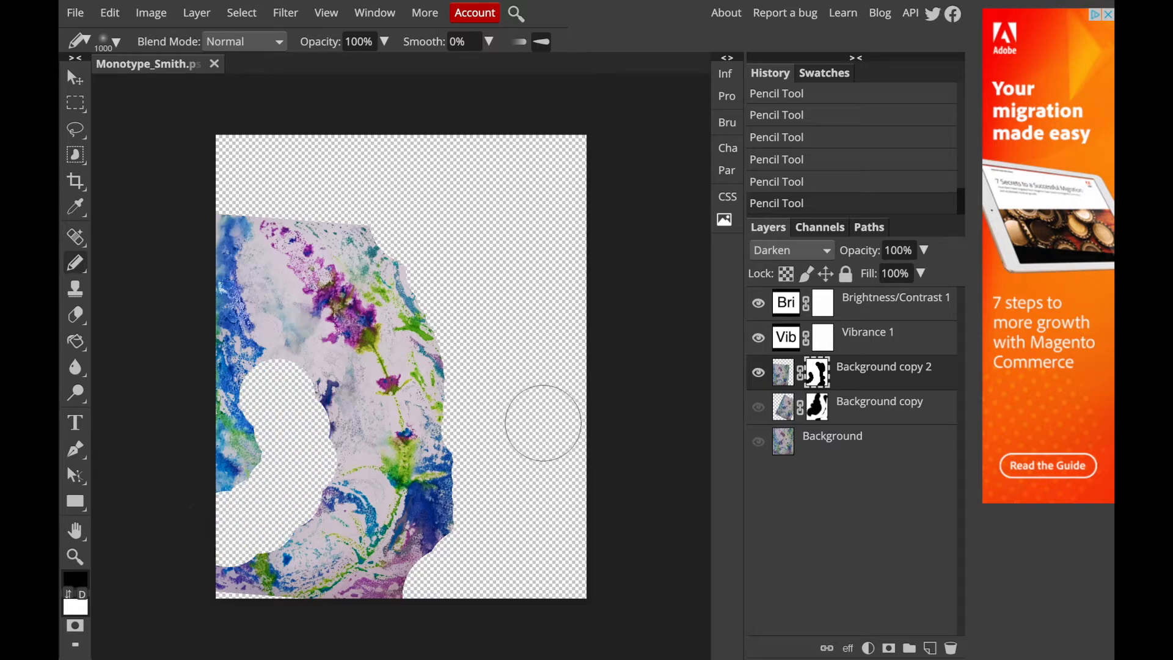
# - Preview Background copy 2 with the lower layers, hide them again, and paint out its left edge on the mask
pyautogui.click(757, 407)
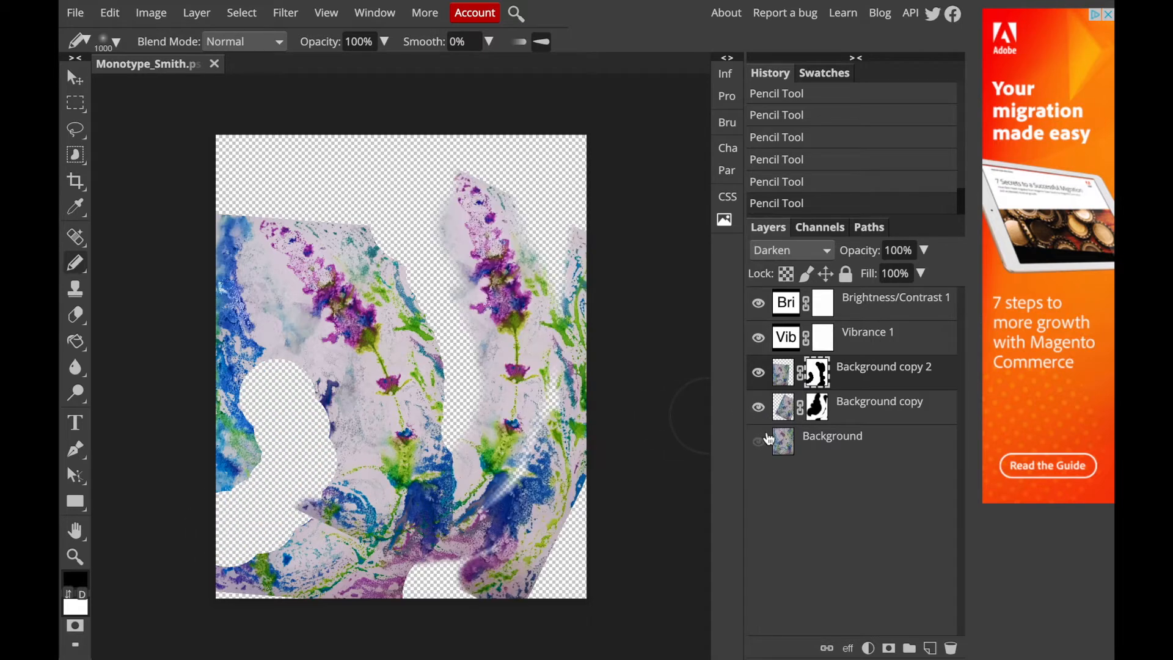
pyautogui.click(759, 441)
pyautogui.click(759, 441)
pyautogui.click(758, 407)
pyautogui.moveTo(245, 342); pyautogui.dragTo(243, 458)
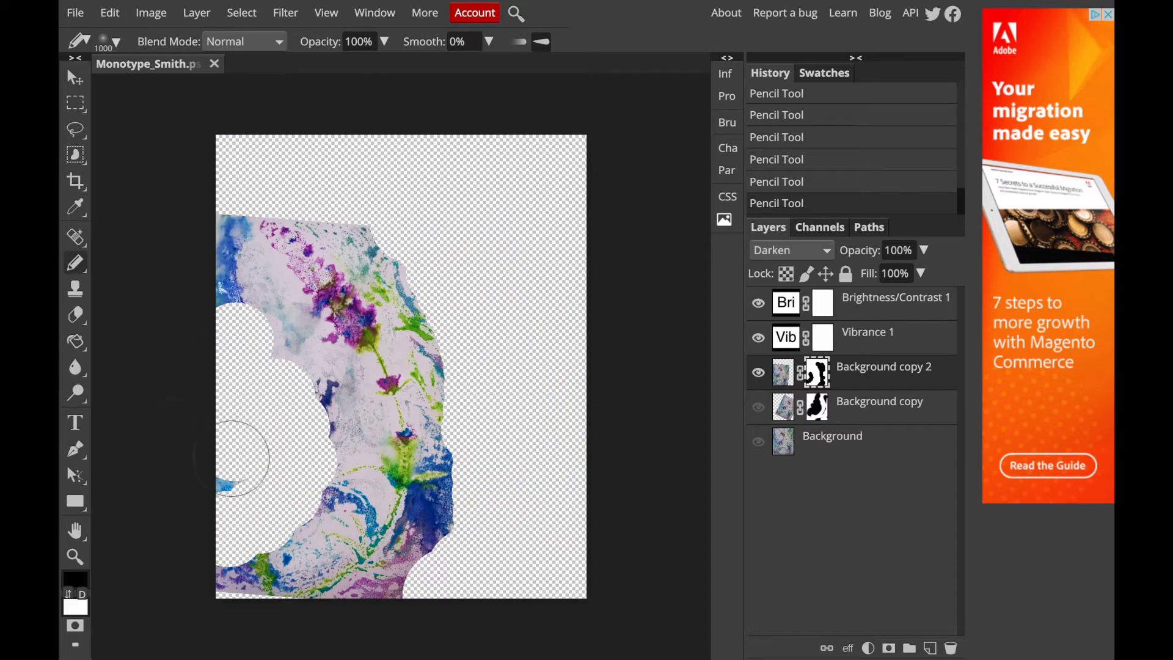
# - Switch to the Brush tool at 400 px and 49% hardness, and paint out the upper left edge of Background copy 2
pyautogui.rightClick(77, 264)
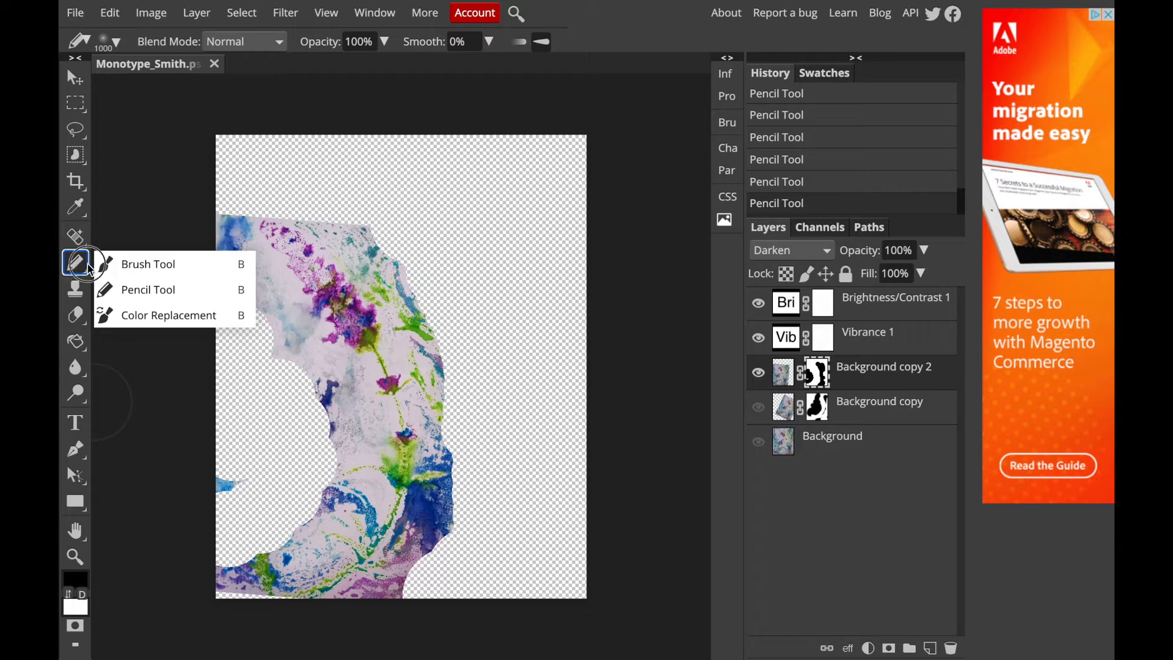
pyautogui.click(134, 266)
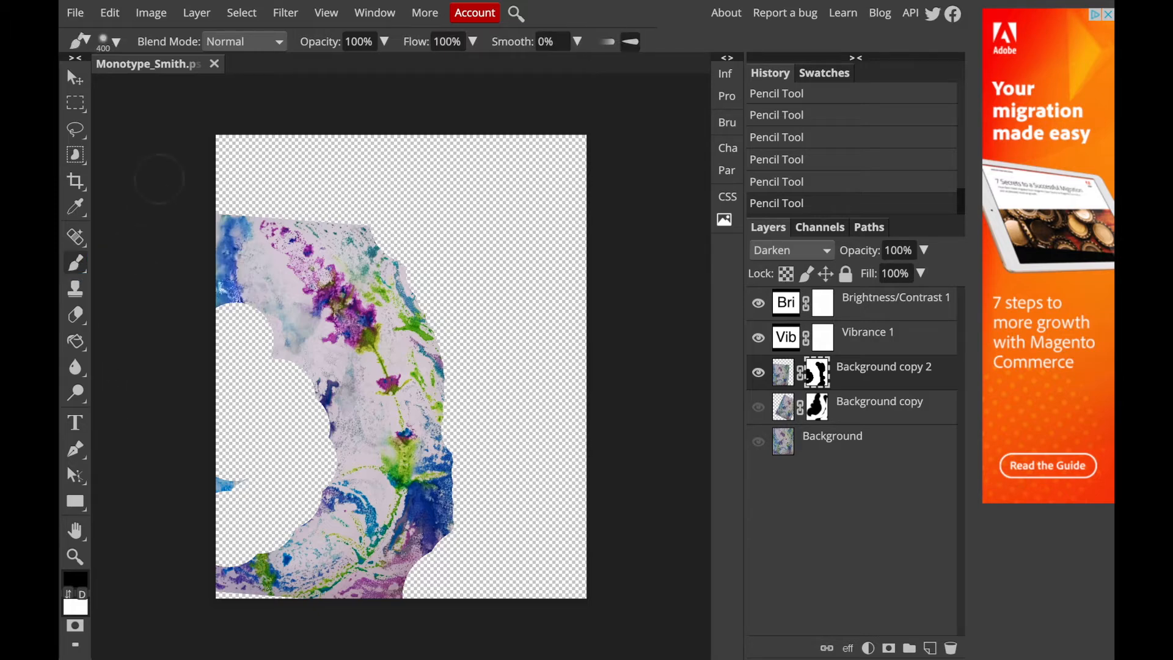
pyautogui.click(111, 43)
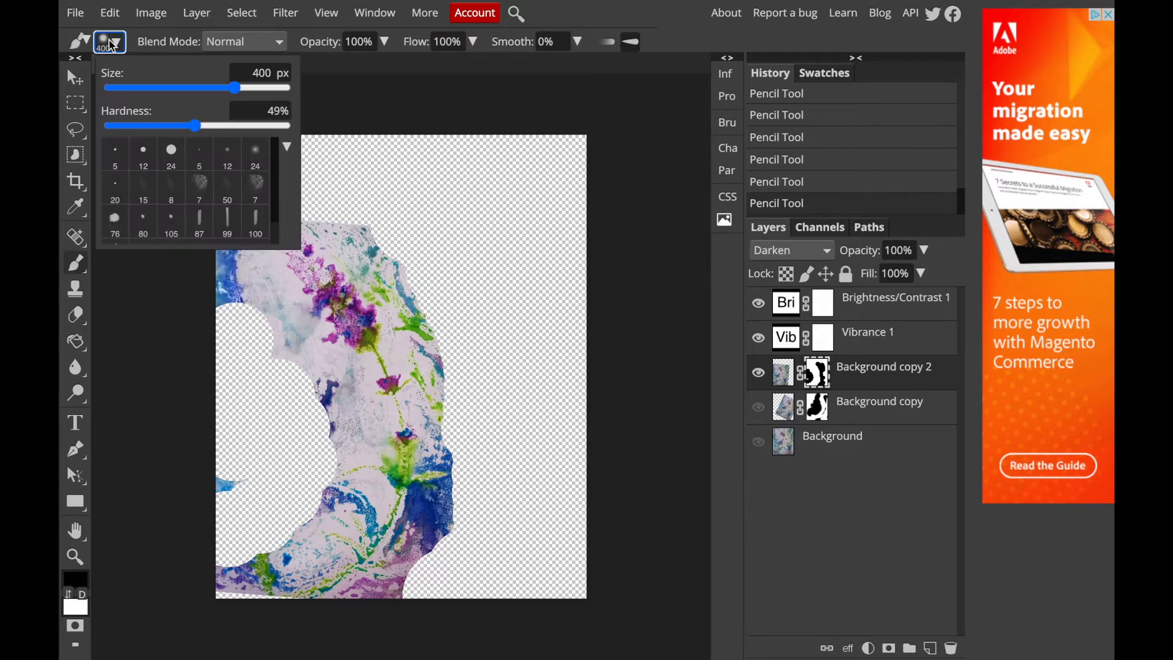
pyautogui.moveTo(247, 336)
pyautogui.mouseDown()
pyautogui.moveTo(243, 311)
pyautogui.moveTo(287, 390)
pyautogui.moveTo(293, 450)
pyautogui.moveTo(236, 534)
pyautogui.moveTo(210, 483)
pyautogui.moveTo(220, 301)
pyautogui.moveTo(204, 241)
pyautogui.moveTo(228, 210)
pyautogui.mouseUp()
# - Enlarge the brush to 800 px and paint out the area along the right side of the flower stem on Background copy 2's mask
pyautogui.press(']')
pyautogui.press(']')
pyautogui.press(']')
pyautogui.press(']')
pyautogui.moveTo(380, 188)
pyautogui.mouseDown()
pyautogui.moveTo(451, 313)
pyautogui.moveTo(479, 476)
pyautogui.moveTo(470, 580)
pyautogui.moveTo(450, 607)
pyautogui.moveTo(408, 621)
pyautogui.moveTo(471, 537)
pyautogui.mouseUp()
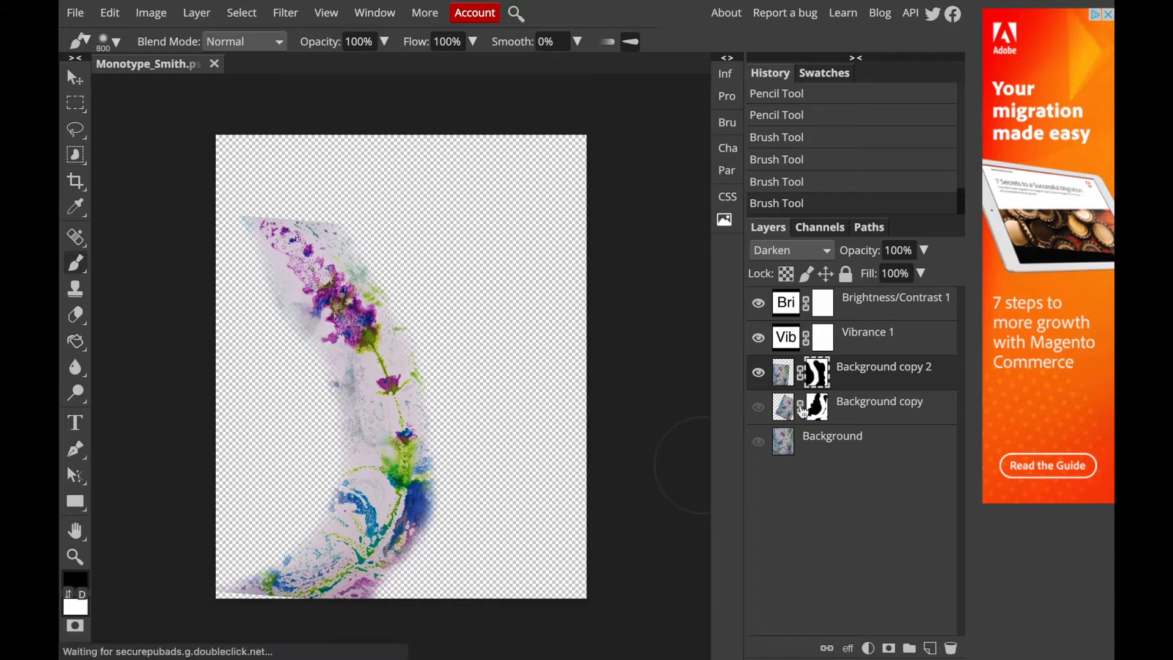
# - Show the Background copy and Background layers, and toggle Background copy 2 to compare its contribution
pyautogui.click(758, 407)
pyautogui.click(759, 441)
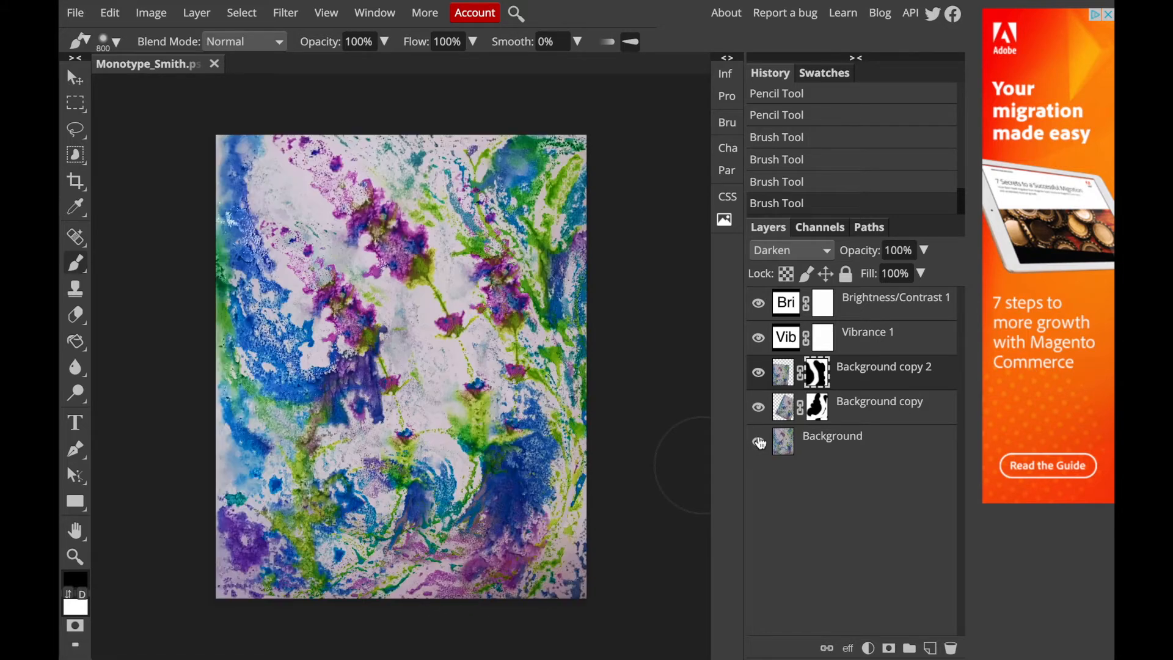
pyautogui.click(758, 373)
pyautogui.click(759, 374)
pyautogui.click(758, 374)
pyautogui.click(759, 375)
pyautogui.click(758, 375)
pyautogui.click(759, 374)
# - Select the image of Background copy 2 rather than its mask, and move the flower down and to the right
pyautogui.click(784, 374)
pyautogui.click(75, 77)
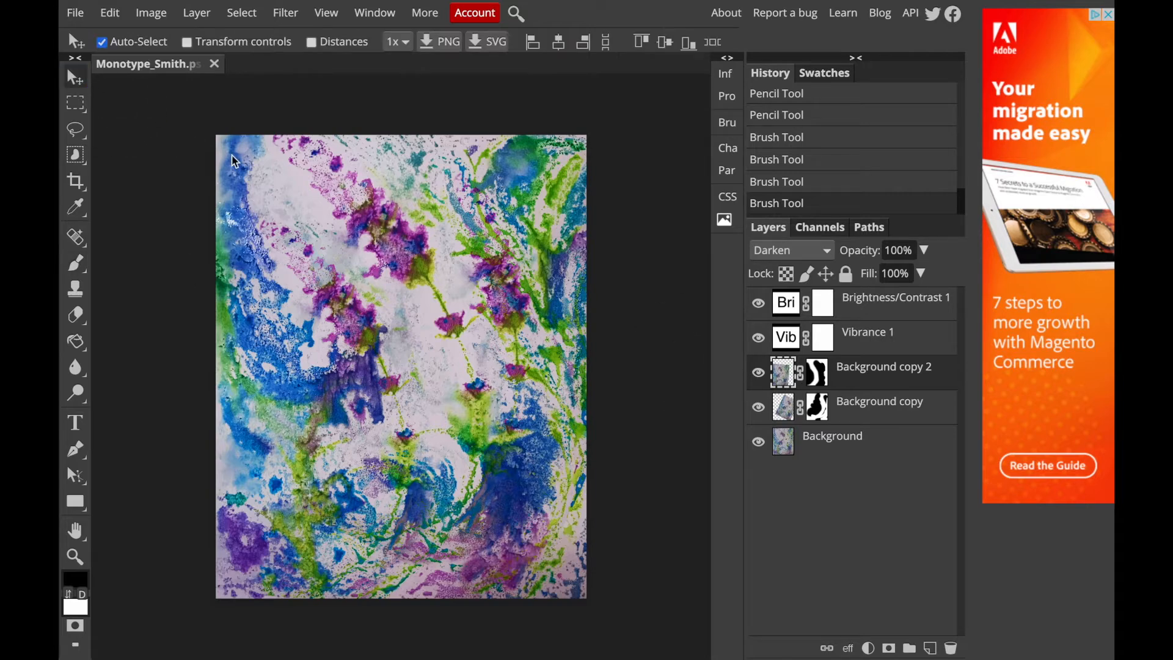
pyautogui.moveTo(328, 300); pyautogui.dragTo(342, 349)
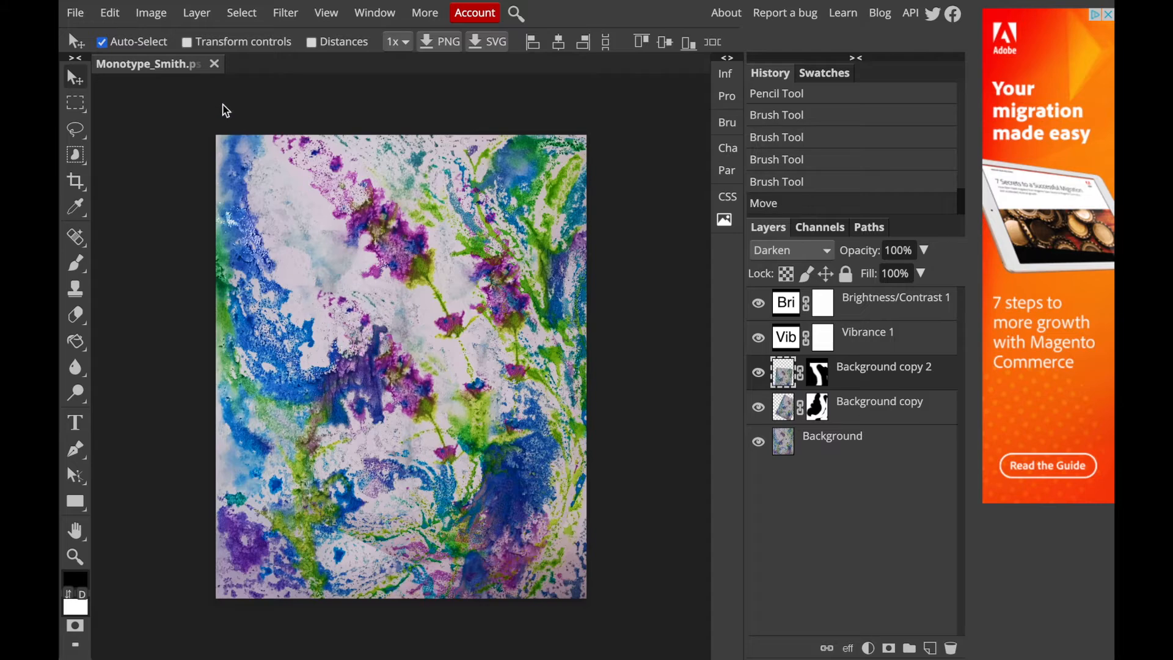
# - Free-transform Background copy 2, rotating it 6.5° and shifting it slightly down and right to X 1761 px, Y 2300 px
pyautogui.click(105, 15)
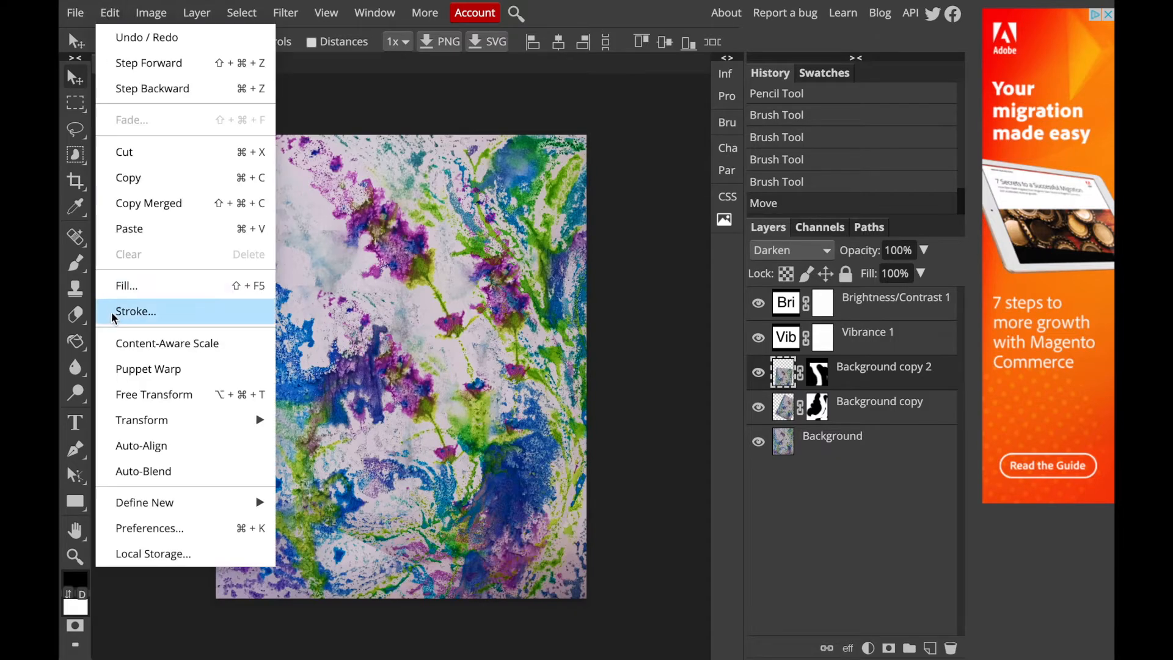
pyautogui.click(126, 391)
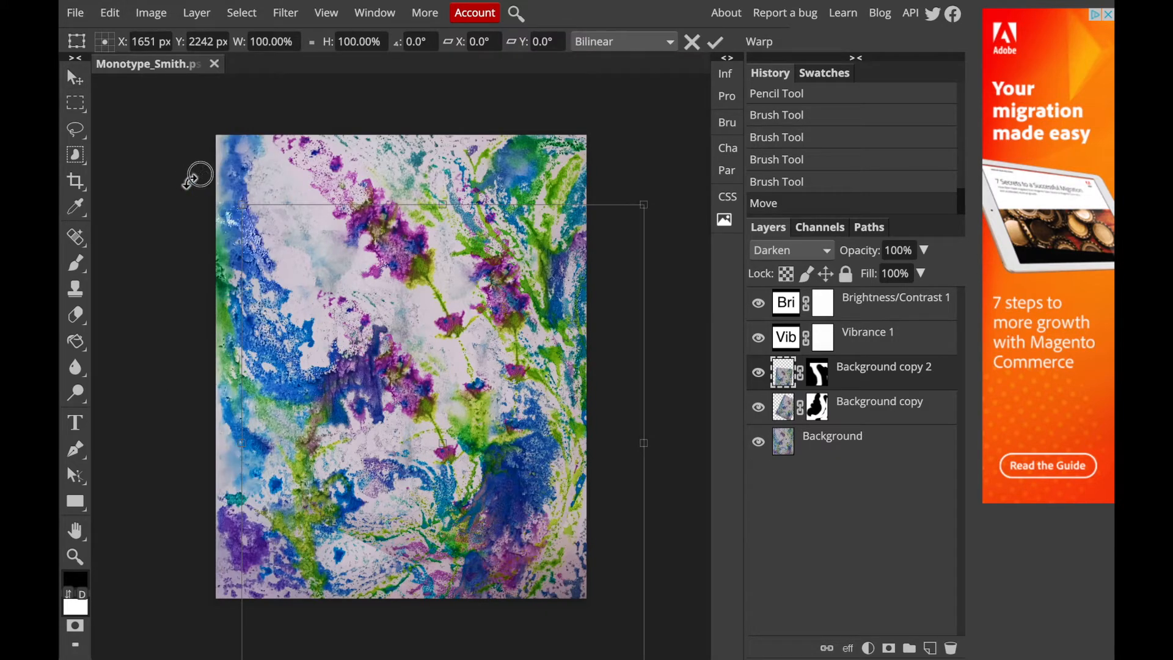
pyautogui.moveTo(189, 180); pyautogui.dragTo(278, 225)
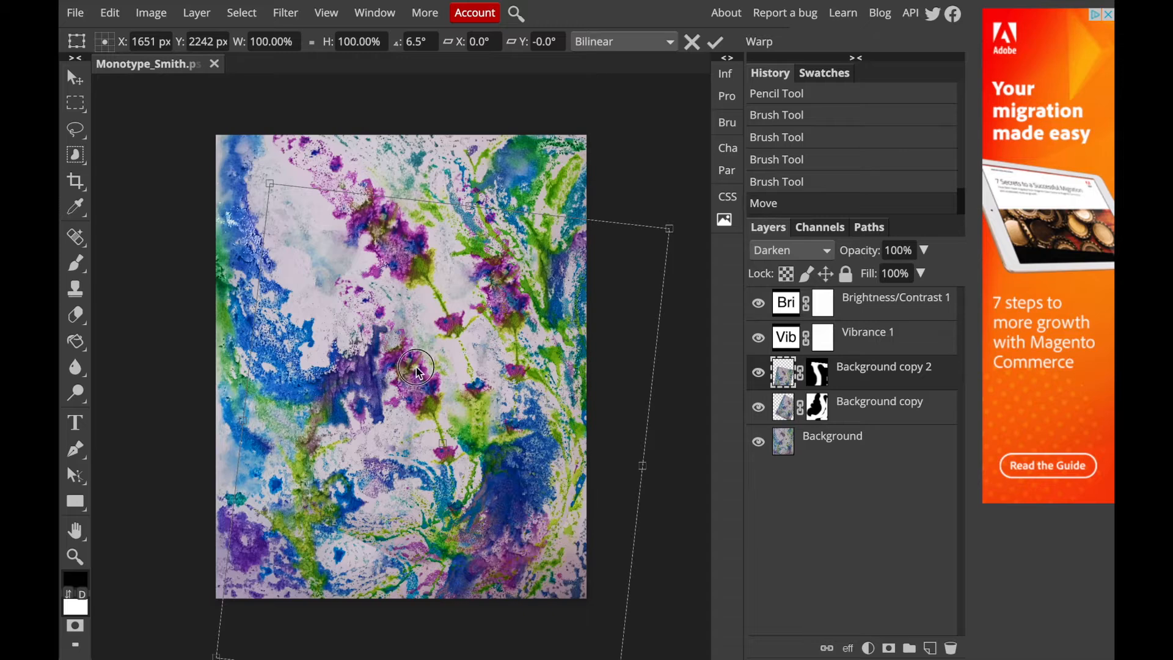
pyautogui.moveTo(416, 369); pyautogui.dragTo(413, 345)
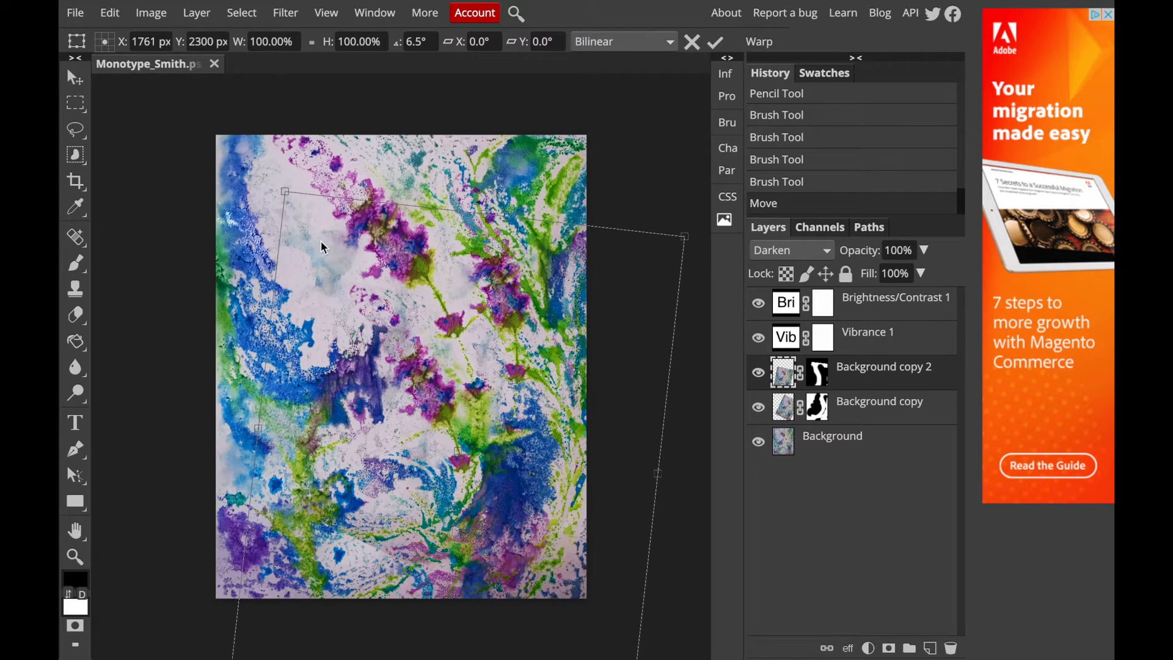
pyautogui.press('Return')
# - Compare the composition with and without Background copy 2, and move its flower up and left beside the main upper flower
pyautogui.click(758, 374)
pyautogui.click(759, 374)
pyautogui.click(759, 374)
pyautogui.click(758, 374)
pyautogui.moveTo(419, 328); pyautogui.dragTo(416, 374)
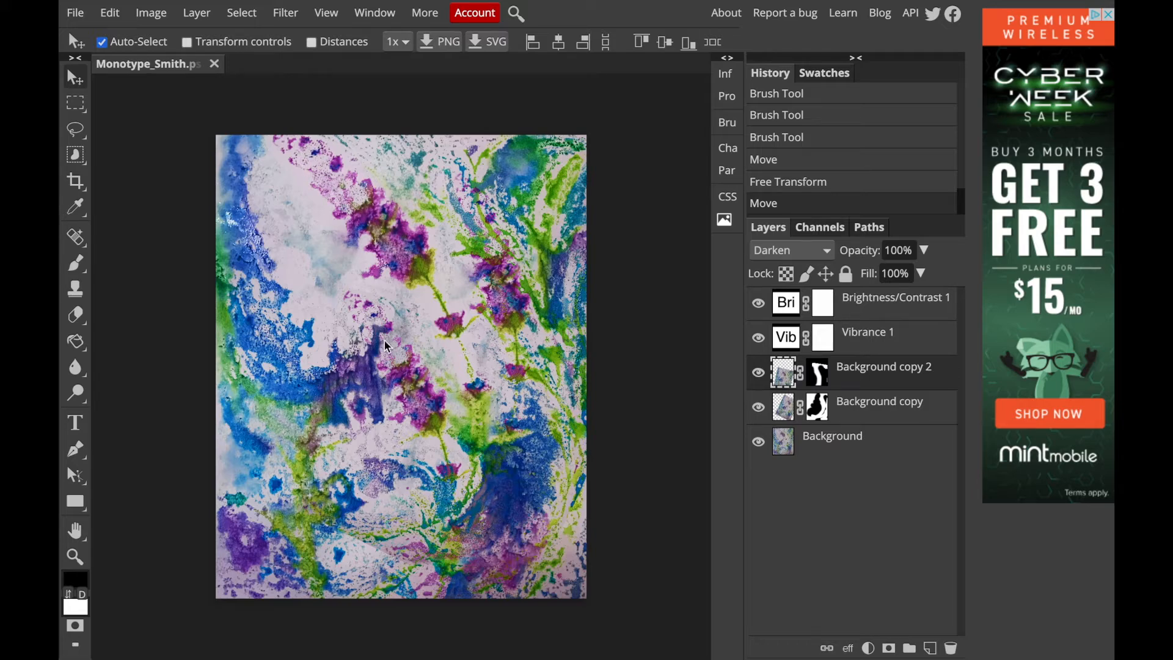
pyautogui.moveTo(413, 373); pyautogui.dragTo(341, 186)
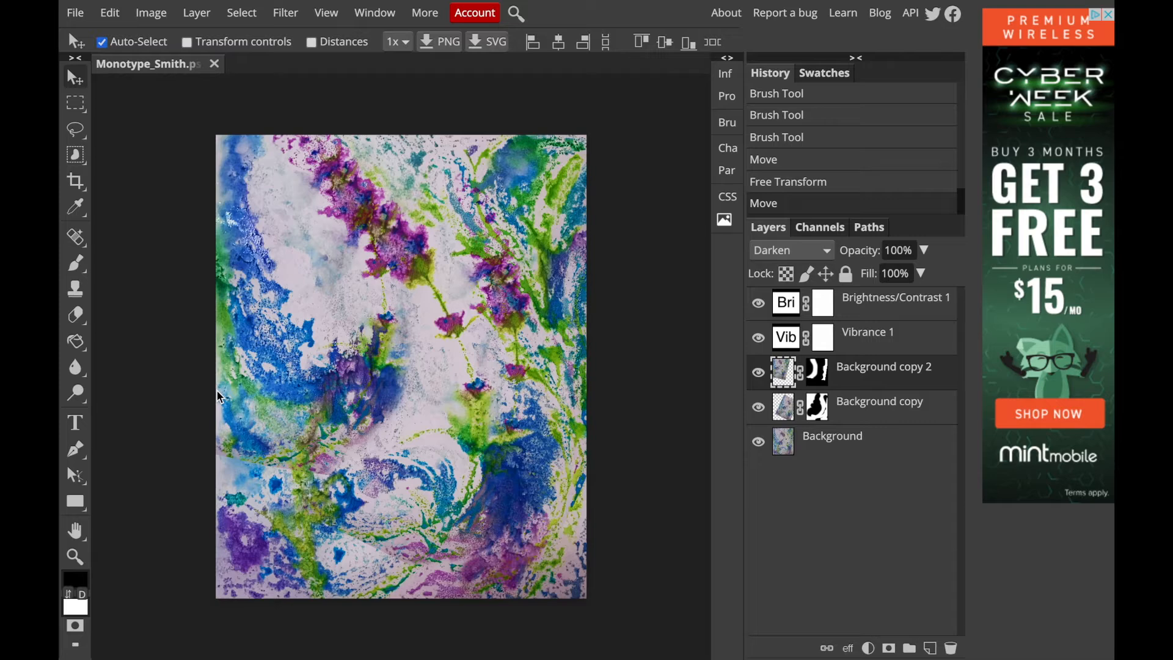
# - Free-transform Background copy 2, rotating it -13.5° and shifting it to X 1289 px, Y 778 px, and compare the composition with and without it
pyautogui.hotkey('ctrl', 'alt', 't')
pyautogui.moveTo(121, 510); pyautogui.dragTo(283, 576)
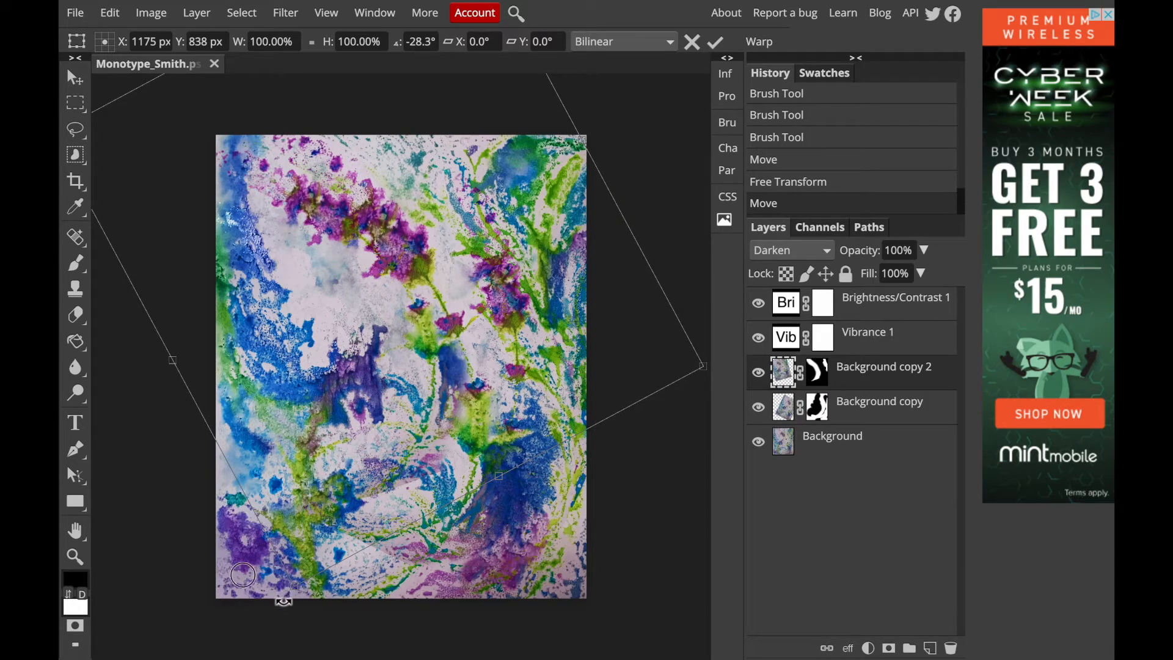
pyautogui.moveTo(216, 568)
pyautogui.mouseDown()
pyautogui.moveTo(199, 571)
pyautogui.moveTo(212, 567)
pyautogui.mouseUp()
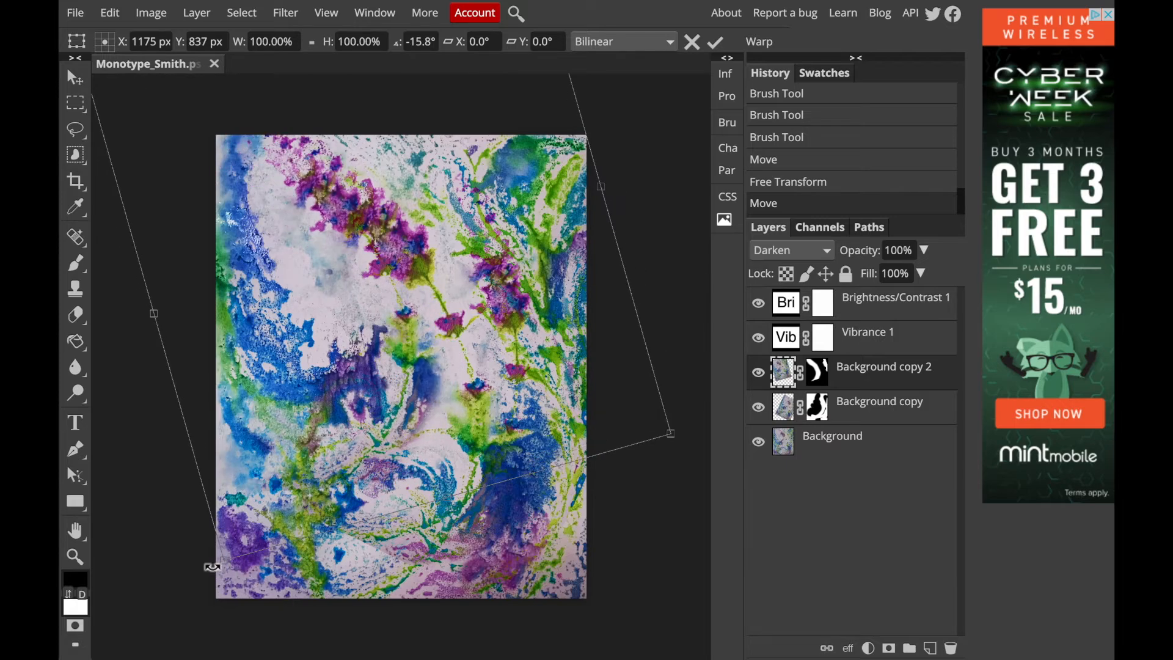
pyautogui.moveTo(334, 214)
pyautogui.mouseDown()
pyautogui.moveTo(352, 202)
pyautogui.moveTo(351, 214)
pyautogui.mouseUp()
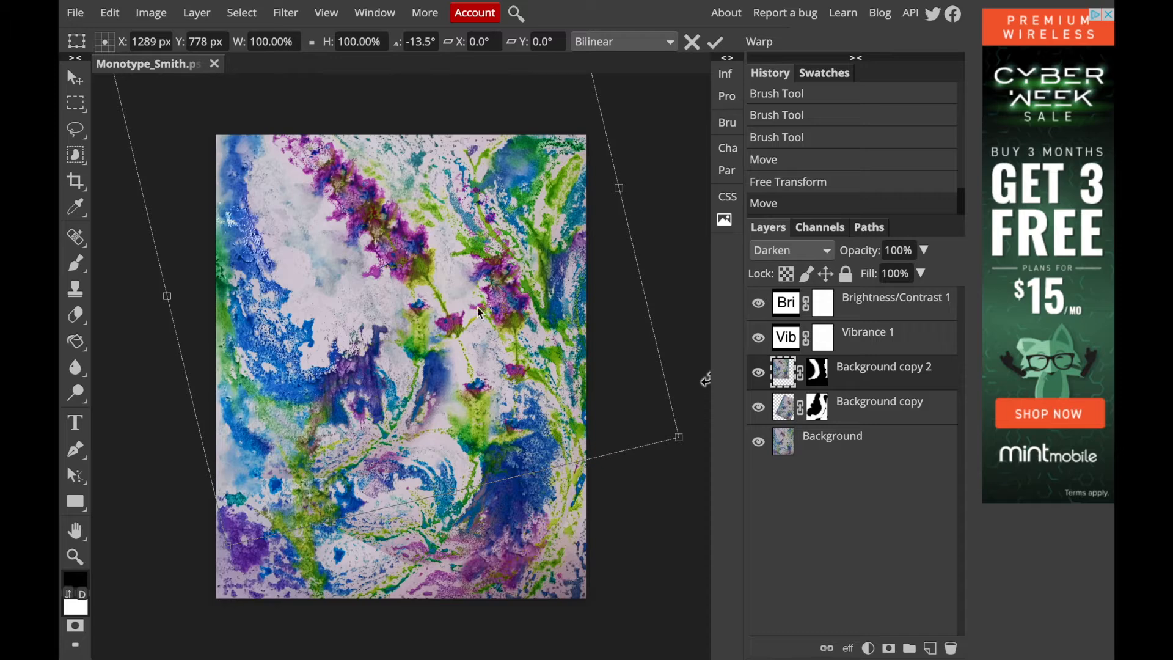
pyautogui.press('Return')
pyautogui.click(758, 374)
pyautogui.click(758, 374)
pyautogui.click(758, 374)
pyautogui.click(758, 374)
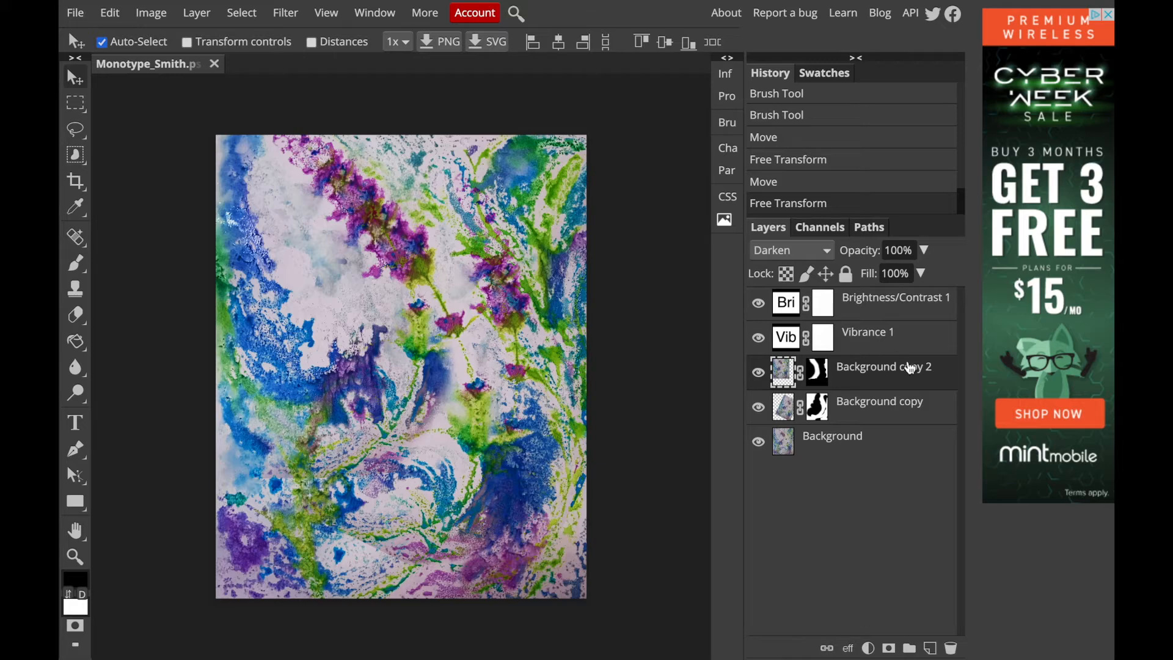
# - Paint black on the Background copy 2 mask with a 600 to 700 px brush, hiding its lower green stem and leaves, and compare the layer's contribution
pyautogui.click(821, 377)
pyautogui.click(76, 263)
pyautogui.press('[')
pyautogui.press('[')
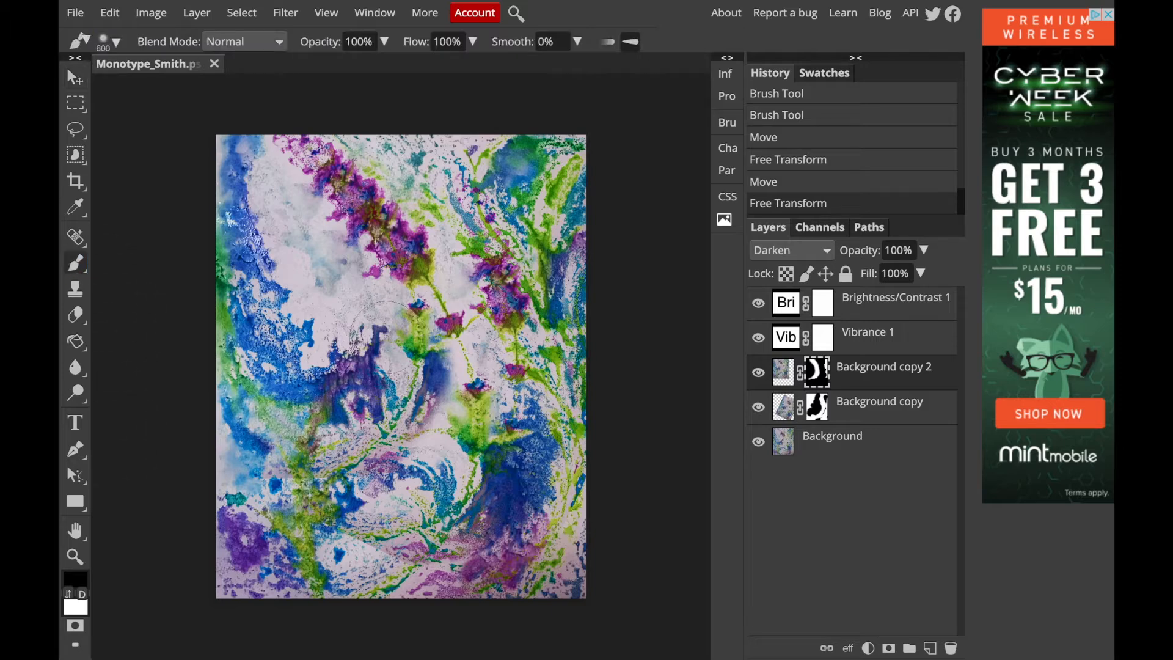
pyautogui.moveTo(412, 309)
pyautogui.mouseDown()
pyautogui.moveTo(414, 405)
pyautogui.moveTo(392, 438)
pyautogui.moveTo(324, 476)
pyautogui.moveTo(270, 485)
pyautogui.moveTo(313, 484)
pyautogui.moveTo(421, 411)
pyautogui.moveTo(444, 358)
pyautogui.moveTo(350, 428)
pyautogui.moveTo(273, 435)
pyautogui.mouseUp()
pyautogui.press(']')
pyautogui.press(']')
pyautogui.press(']')
pyautogui.press(']')
pyautogui.press(']')
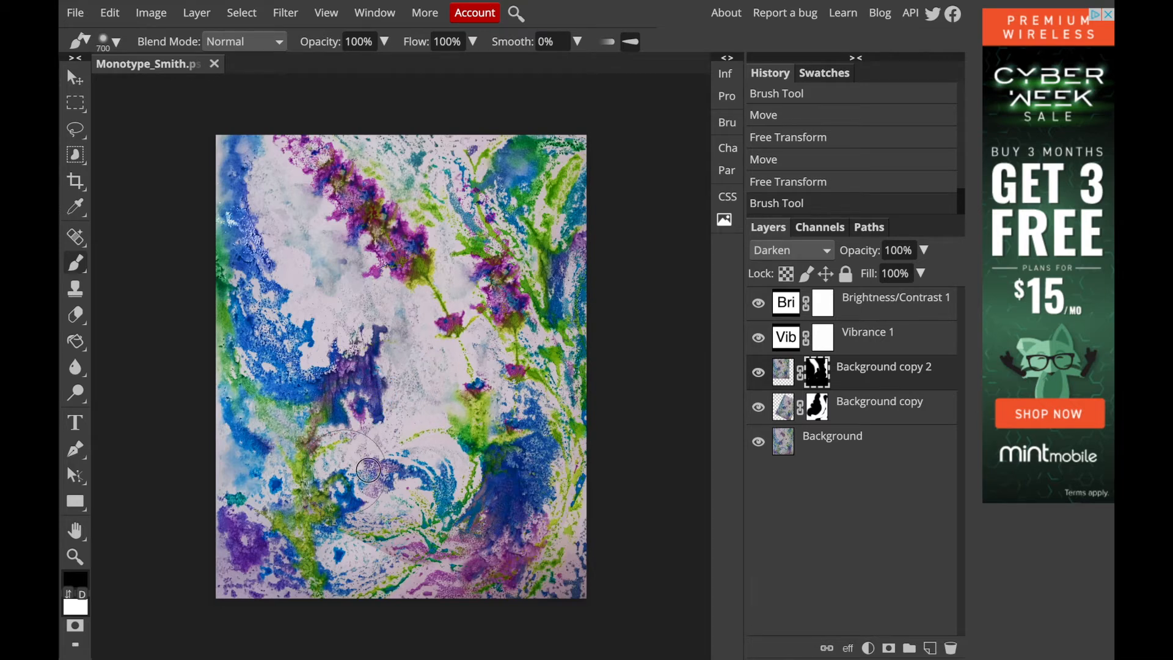
pyautogui.moveTo(401, 423)
pyautogui.mouseDown()
pyautogui.moveTo(391, 375)
pyautogui.moveTo(367, 360)
pyautogui.mouseUp()
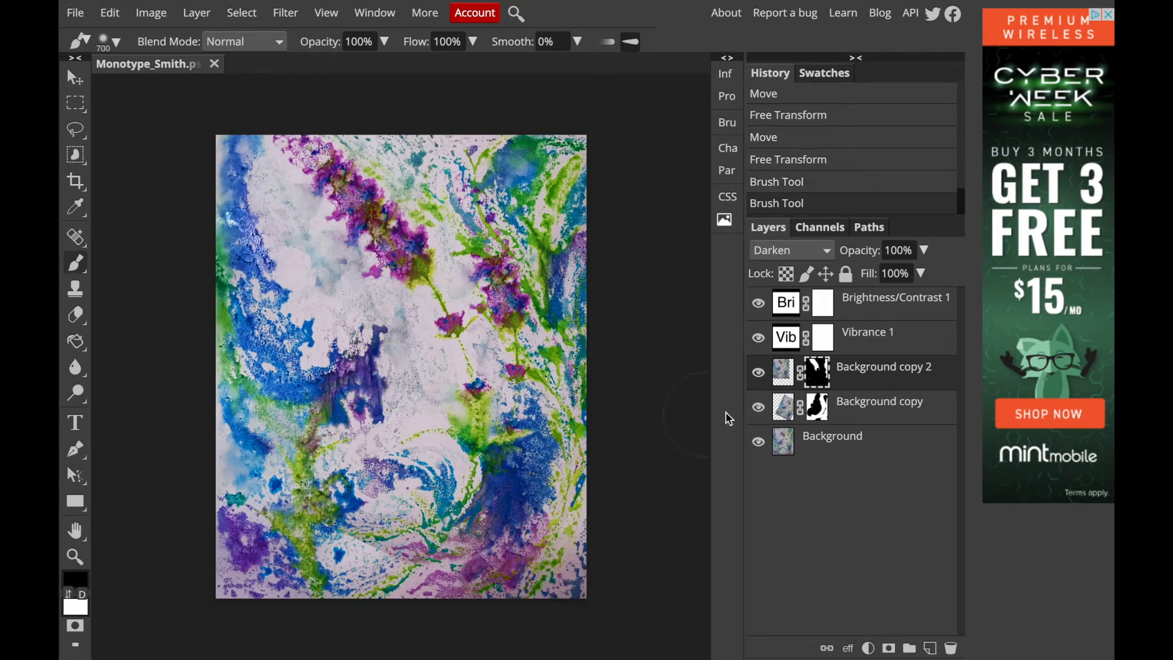
pyautogui.click(758, 373)
pyautogui.click(758, 374)
# - Duplicate Background copy 2 and move the new flower up and to the right, over the flower near the right edge
pyautogui.moveTo(869, 375); pyautogui.dragTo(930, 649)
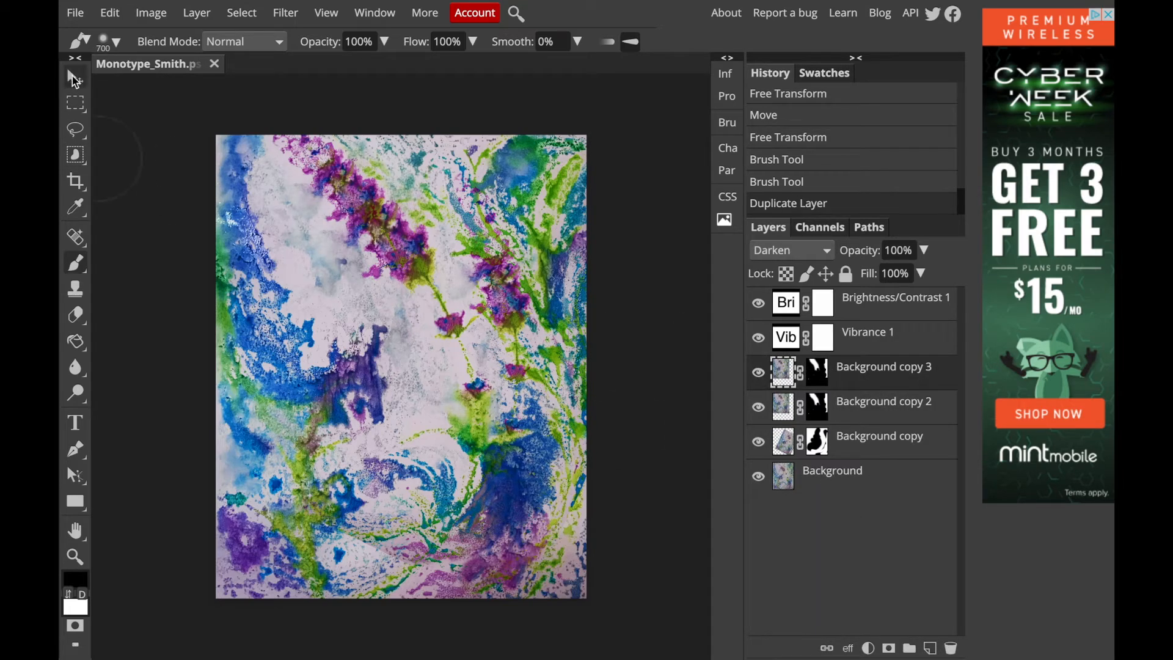
pyautogui.click(75, 78)
pyautogui.moveTo(369, 216); pyautogui.dragTo(393, 193)
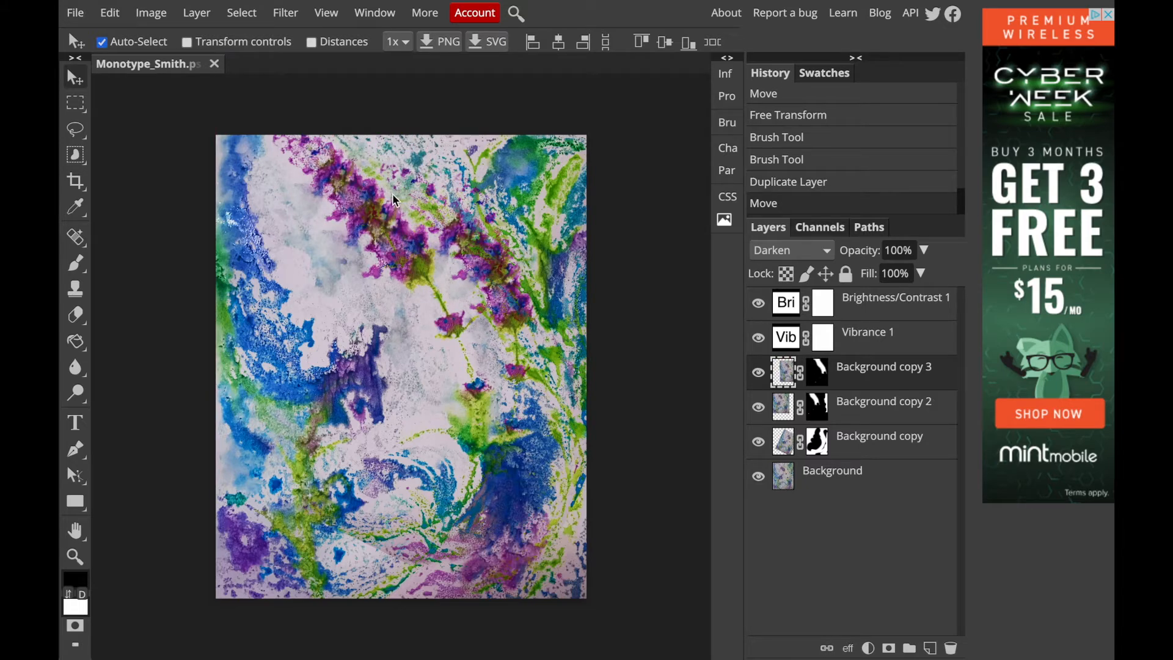
# - Rotate Background copy 3 by 12.5° so its flower continues the right-hand stem, and compare the composition with and without it
pyautogui.hotkey('alt', 'ctrl', 't')
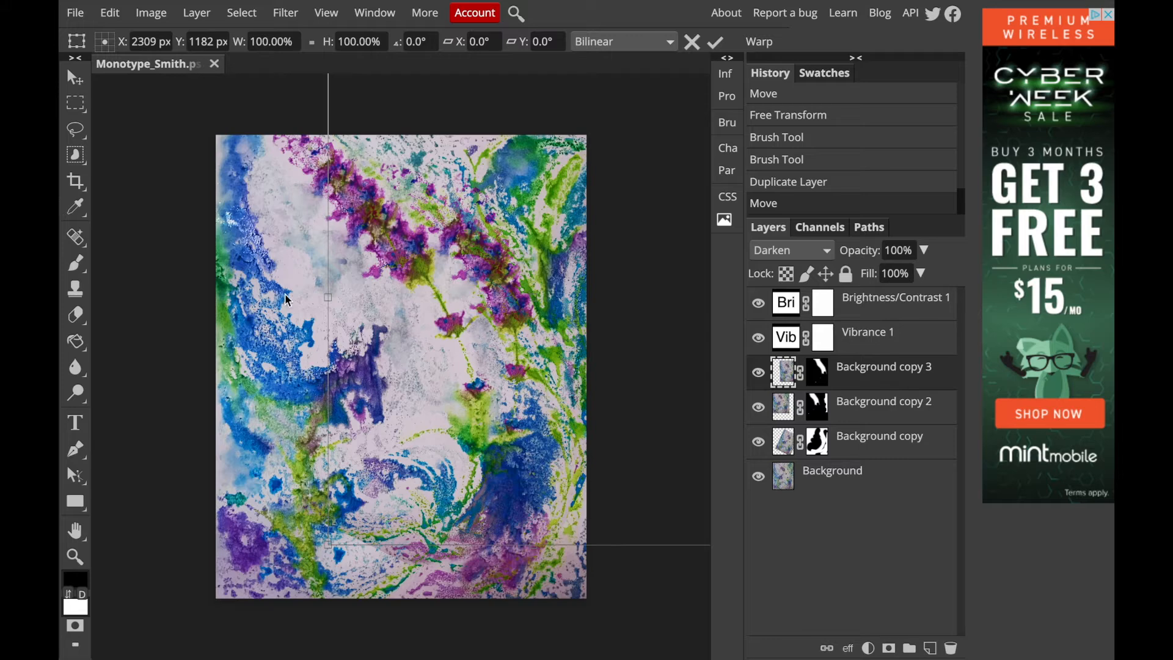
pyautogui.moveTo(299, 548); pyautogui.dragTo(267, 474)
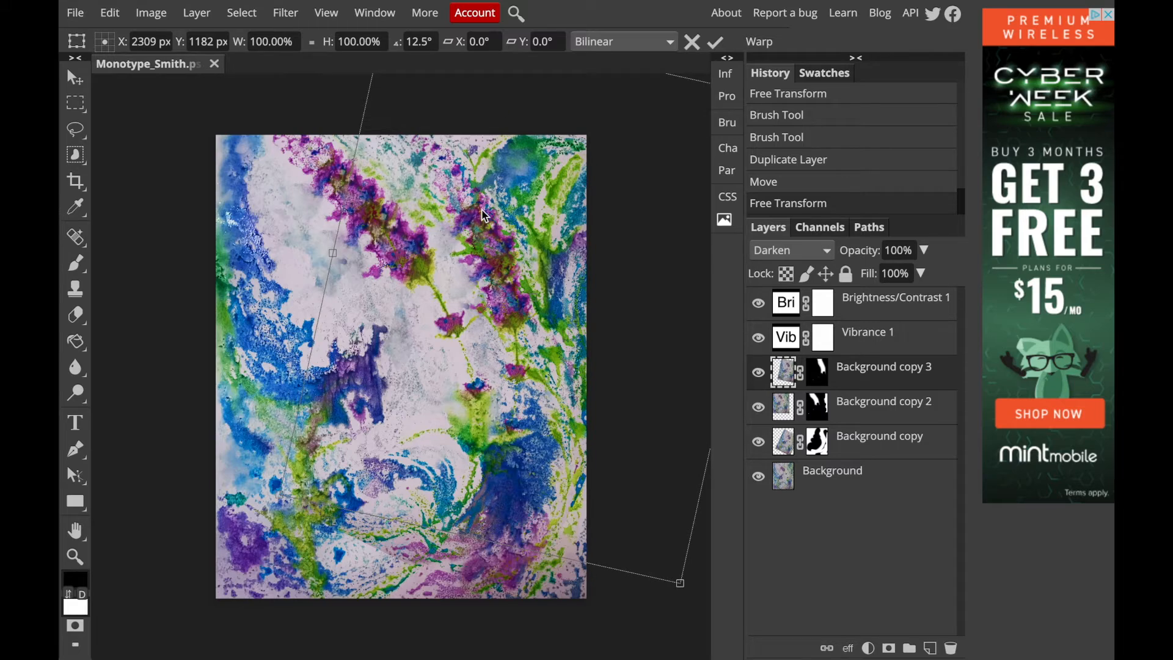
pyautogui.press('Return')
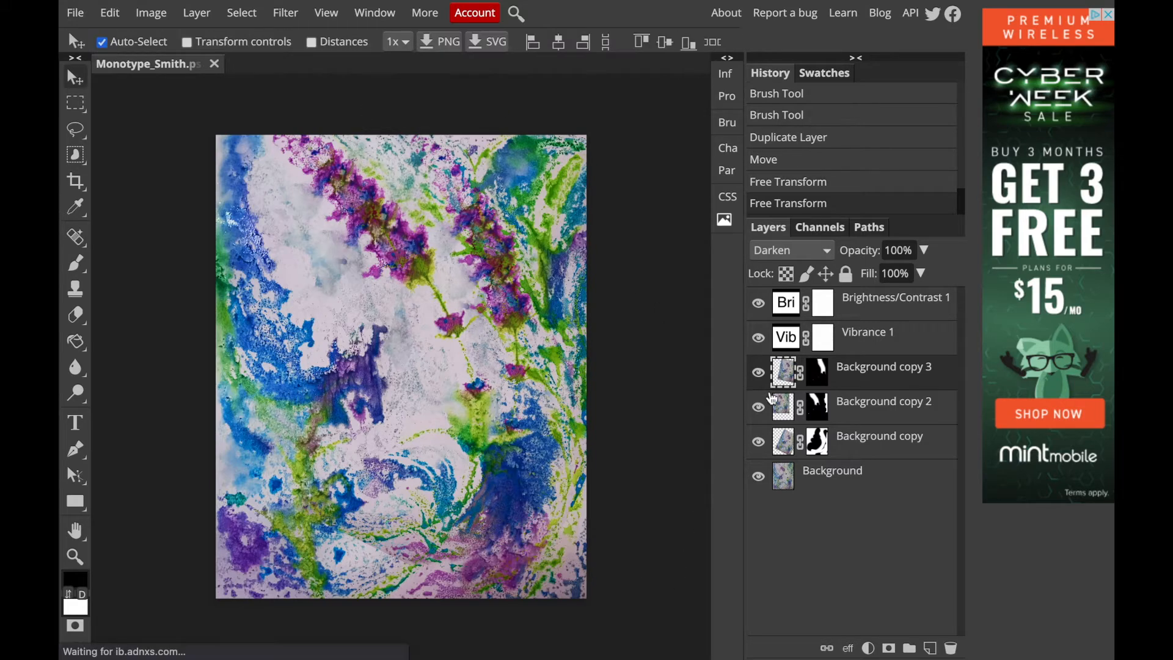
pyautogui.click(757, 373)
pyautogui.click(758, 374)
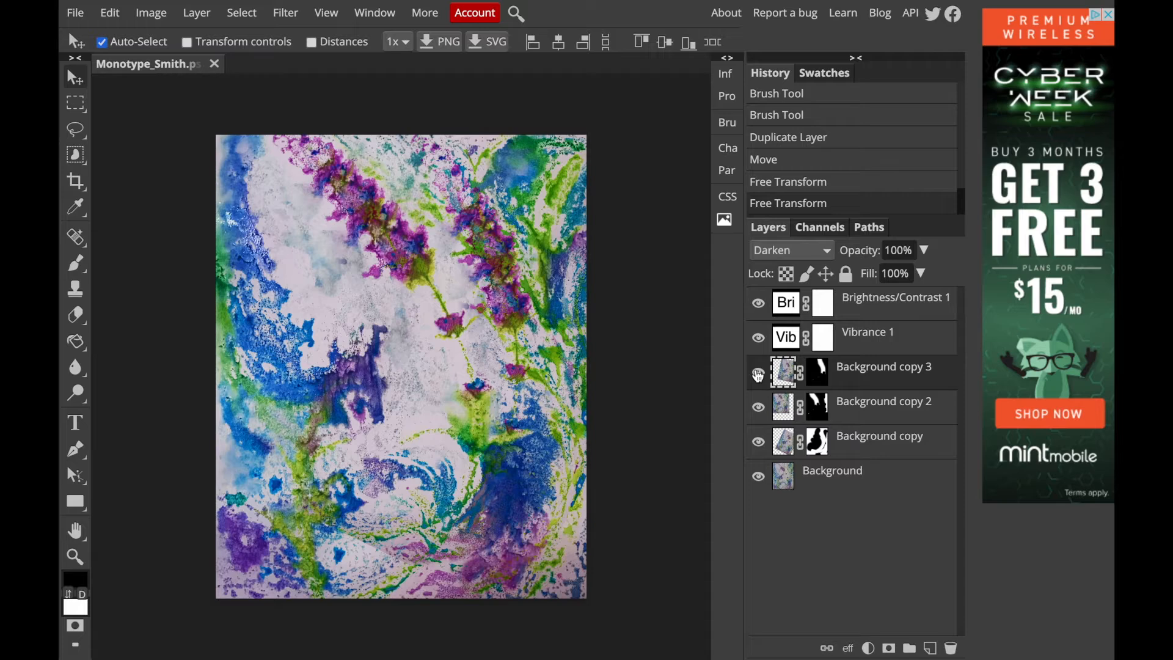
pyautogui.click(758, 373)
pyautogui.click(757, 374)
# - Duplicate Background copy 3 and place the copy in the lower middle at X 1764 px, Y 2391 px, rotated 3.1°
pyautogui.moveTo(858, 374); pyautogui.dragTo(930, 648)
pyautogui.moveTo(443, 315); pyautogui.dragTo(430, 390)
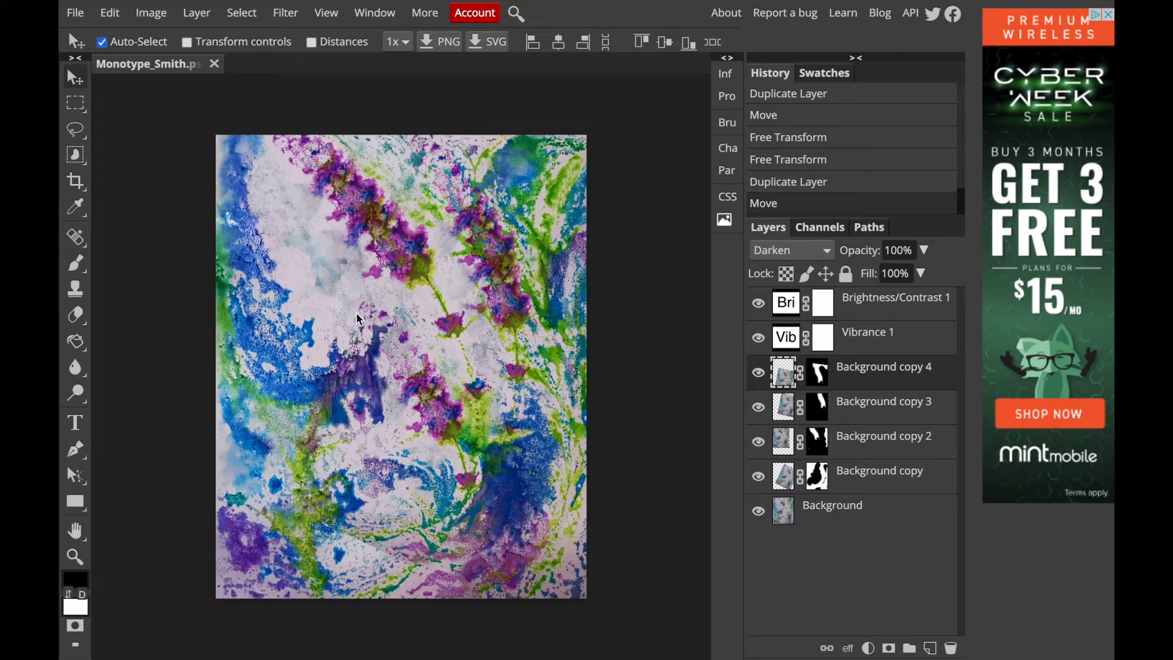
pyautogui.hotkey('ctrl', 'alt', 't')
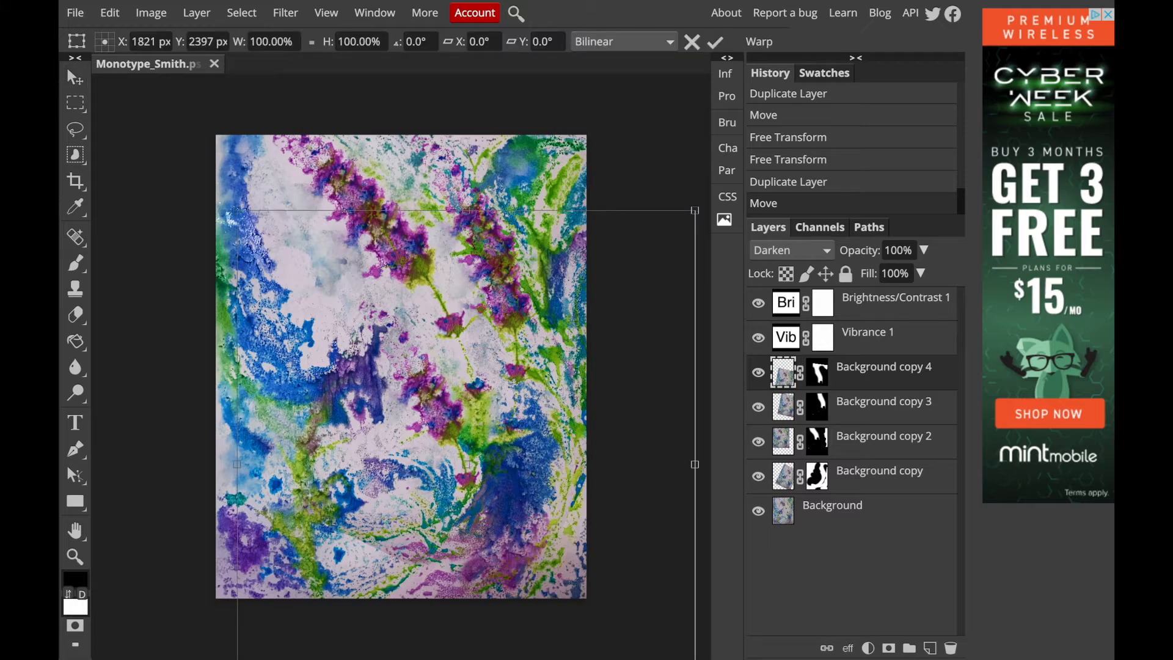
pyautogui.moveTo(215, 199); pyautogui.dragTo(232, 187)
pyautogui.moveTo(433, 400); pyautogui.dragTo(430, 388)
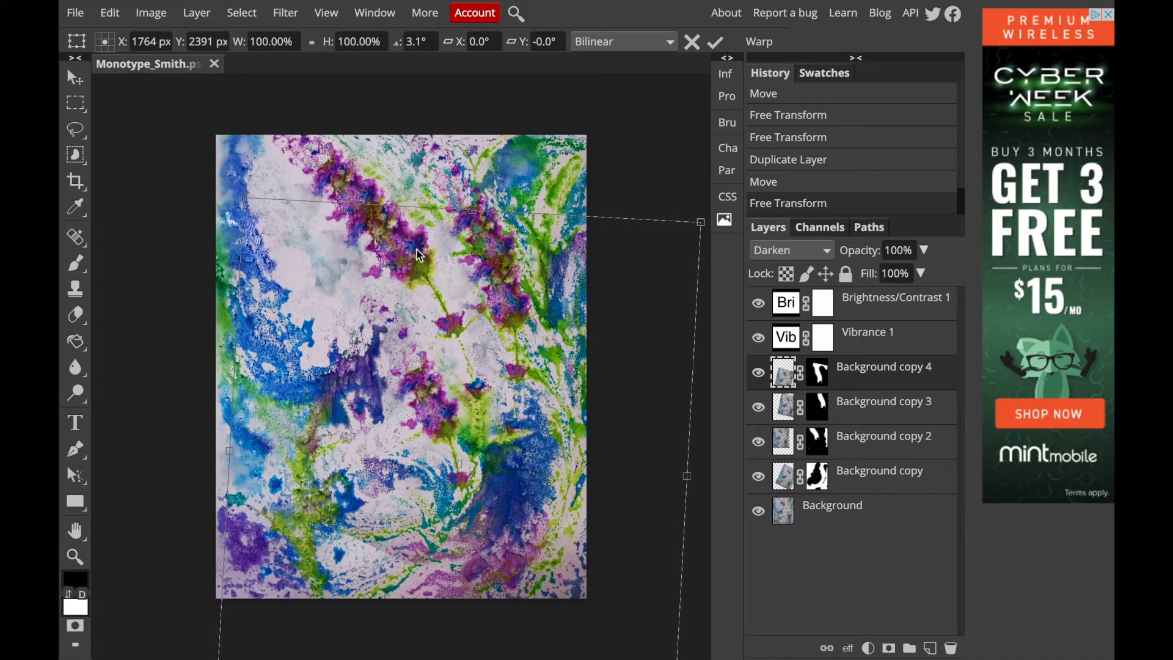
pyautogui.press('Return')
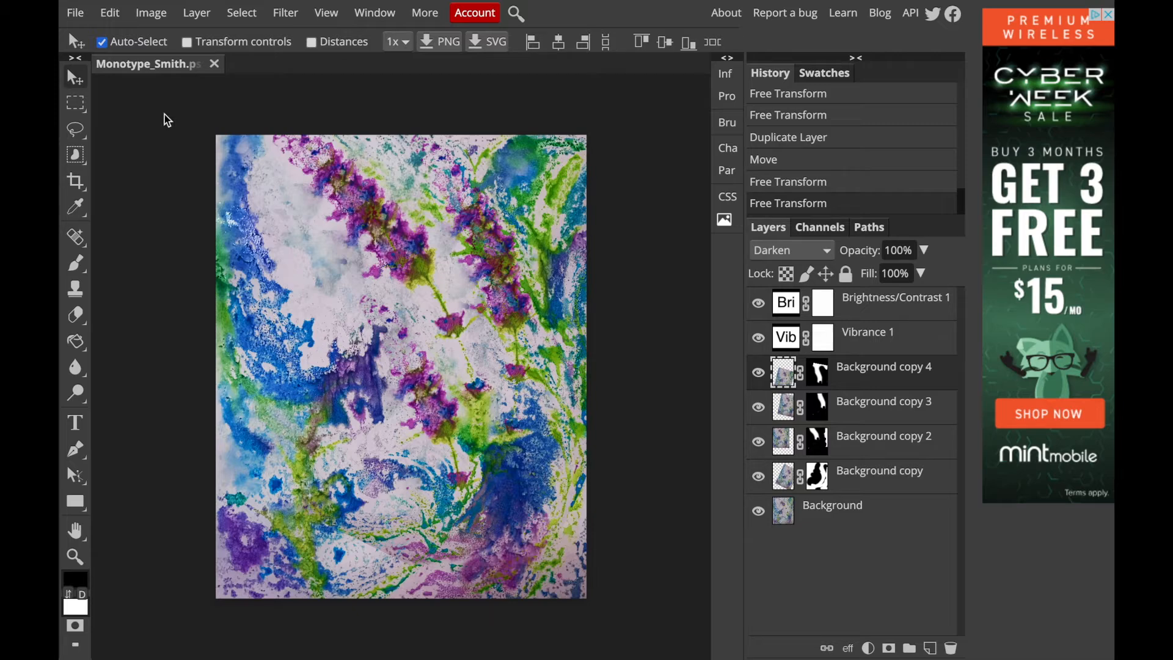
# - Export the composition as a 2697 × 3373 px JPG at 100% quality, and check for the file in the Downloads folder
pyautogui.click(76, 13)
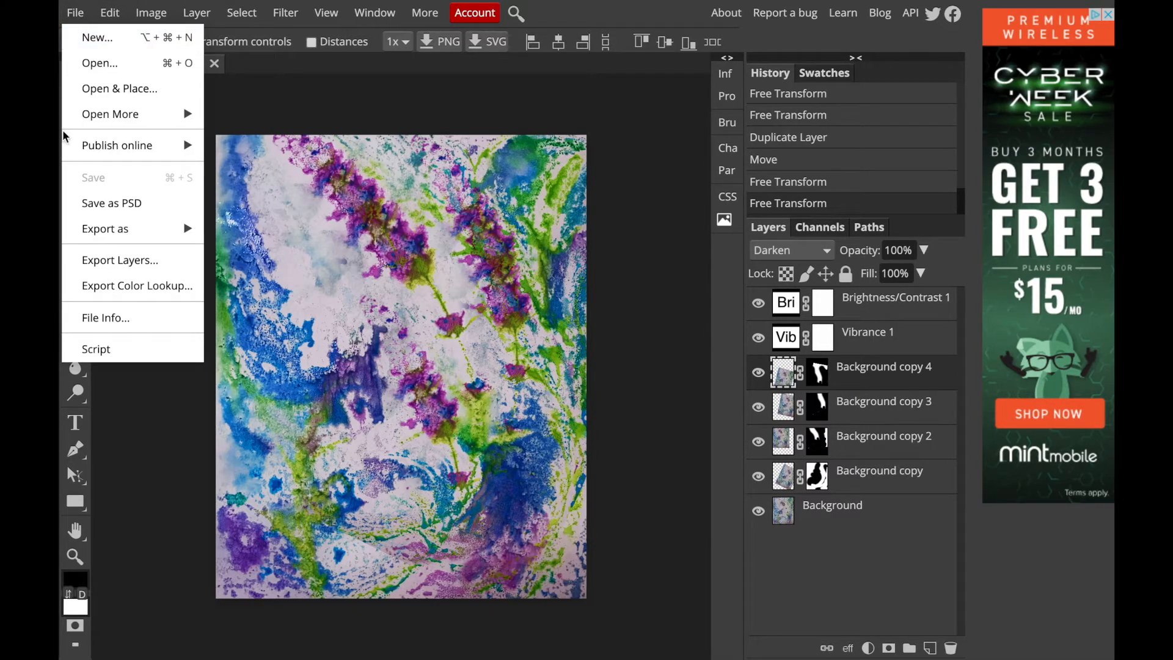
pyautogui.moveTo(102, 230)
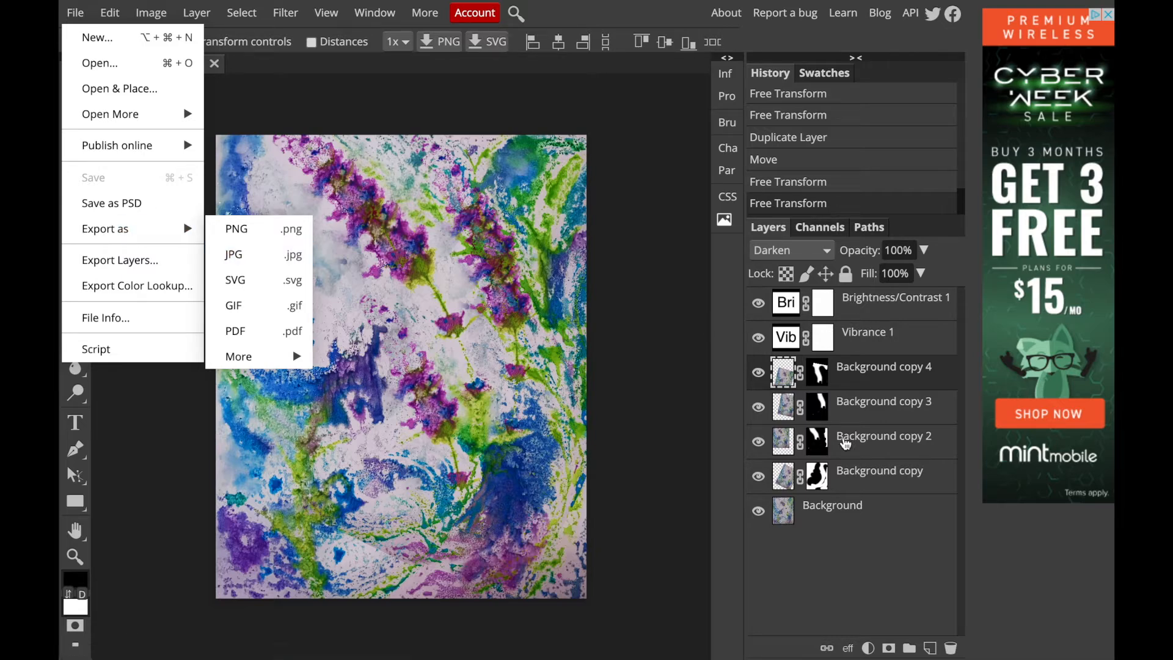
pyautogui.click(243, 265)
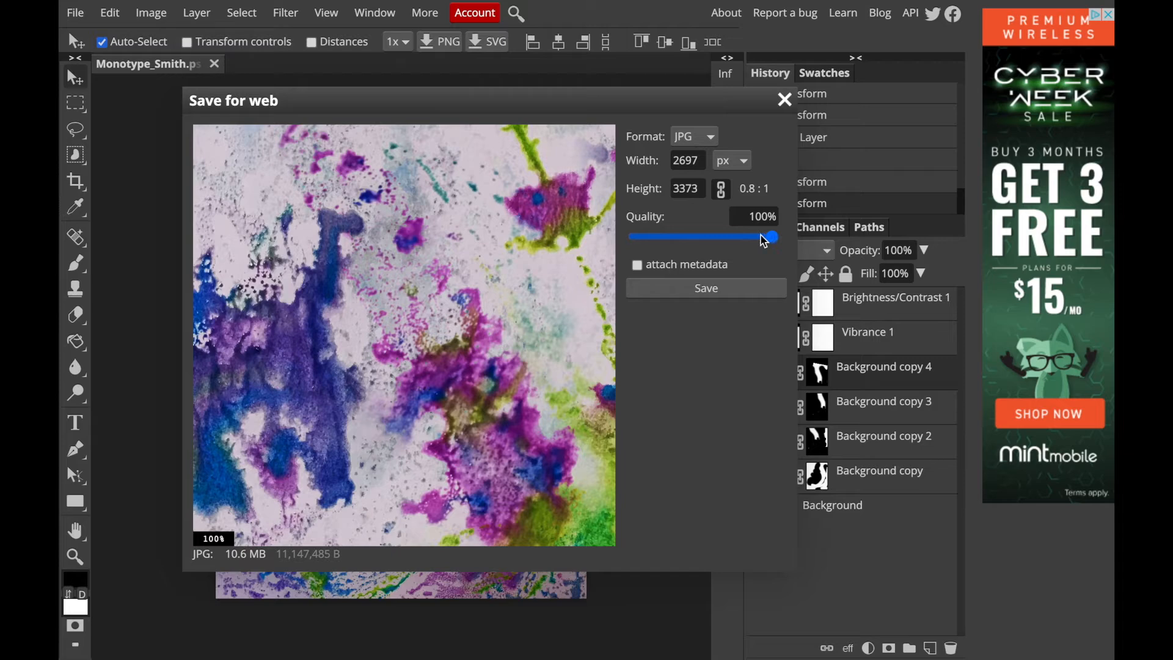
pyautogui.click(732, 302)
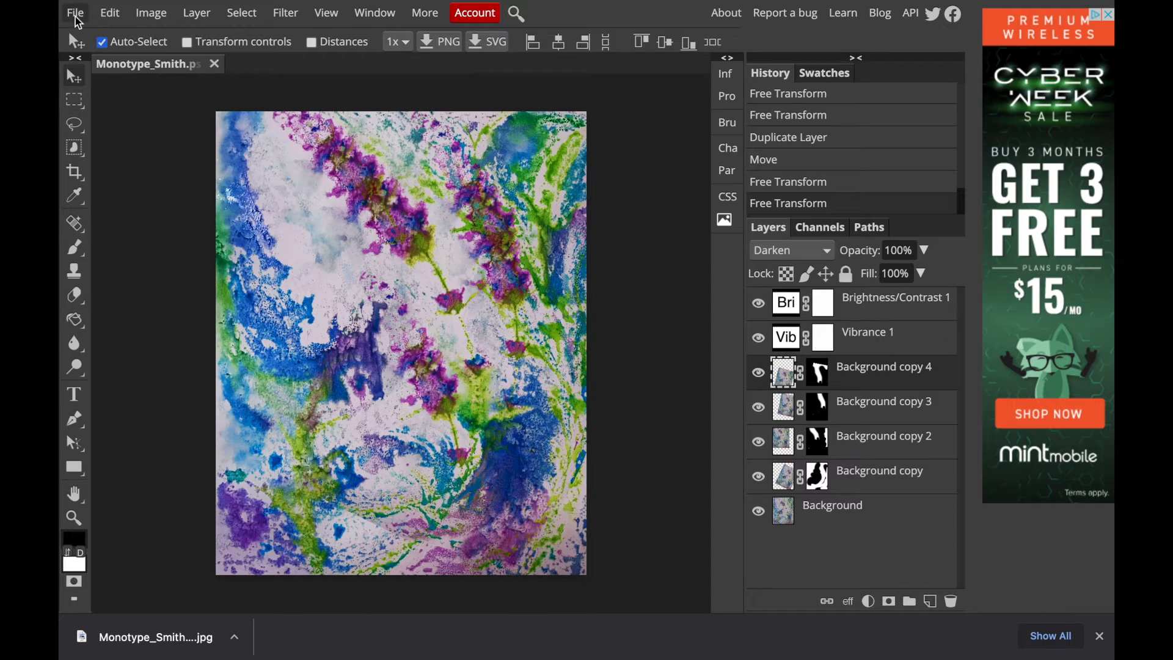
pyautogui.moveTo(1004, 656)
pyautogui.click(1030, 633)
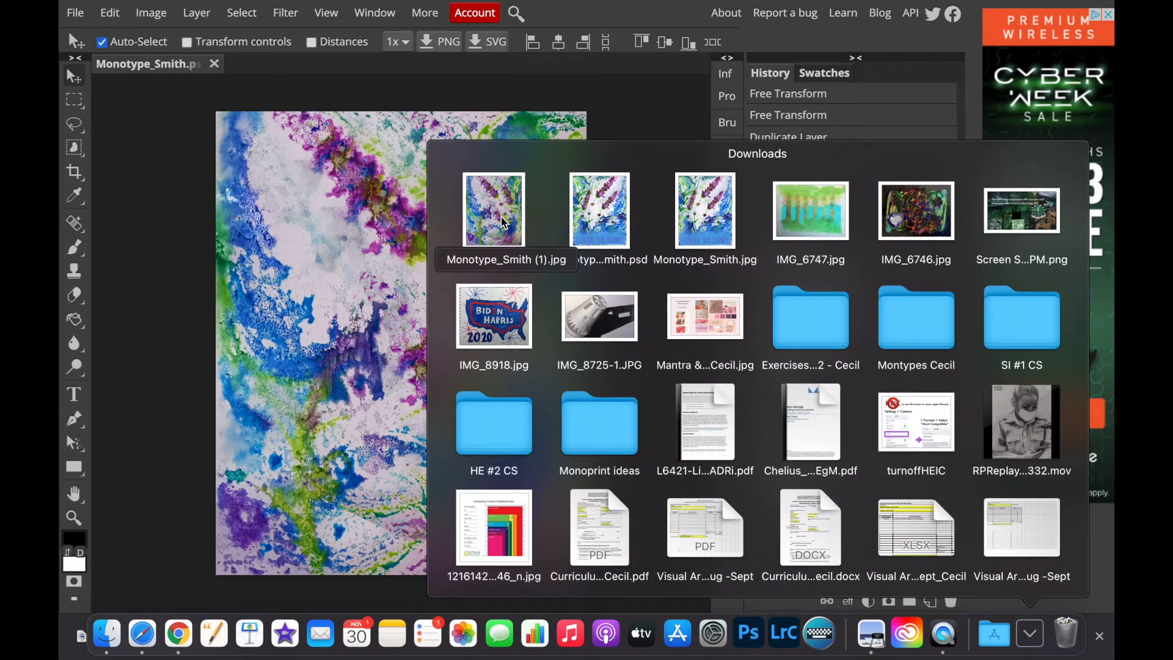
pyautogui.click(177, 478)
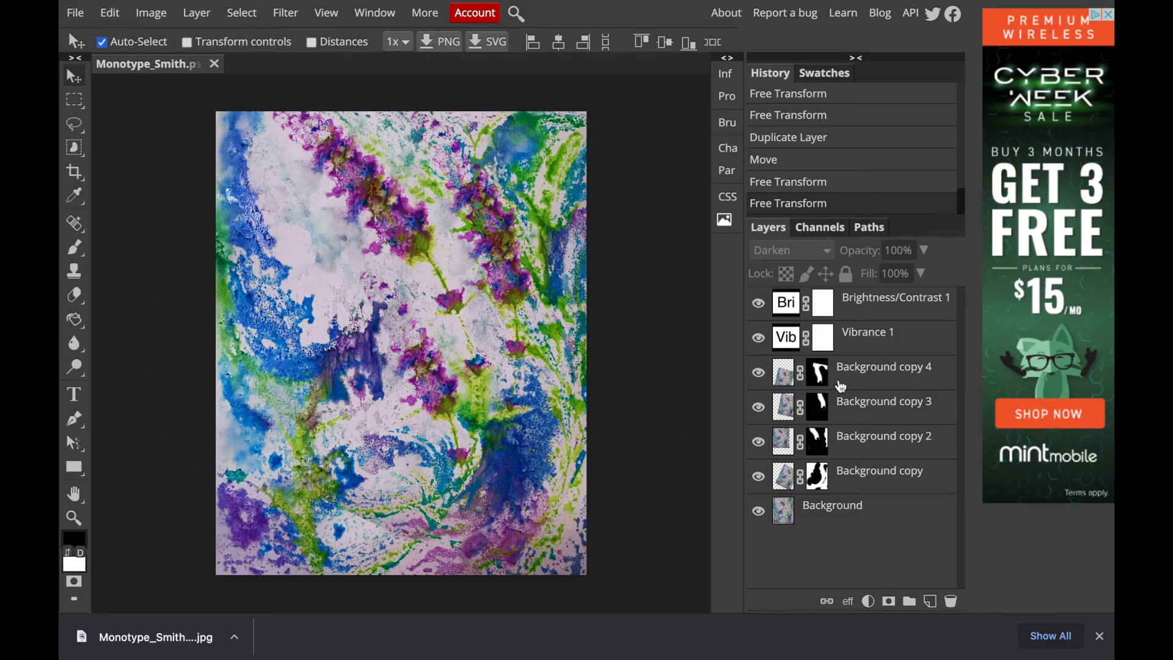
# - Compare the composition with and without Background copy 4, and save the layered document as a PSD
pyautogui.click(758, 373)
pyautogui.click(758, 374)
pyautogui.rightClick(78, 12)
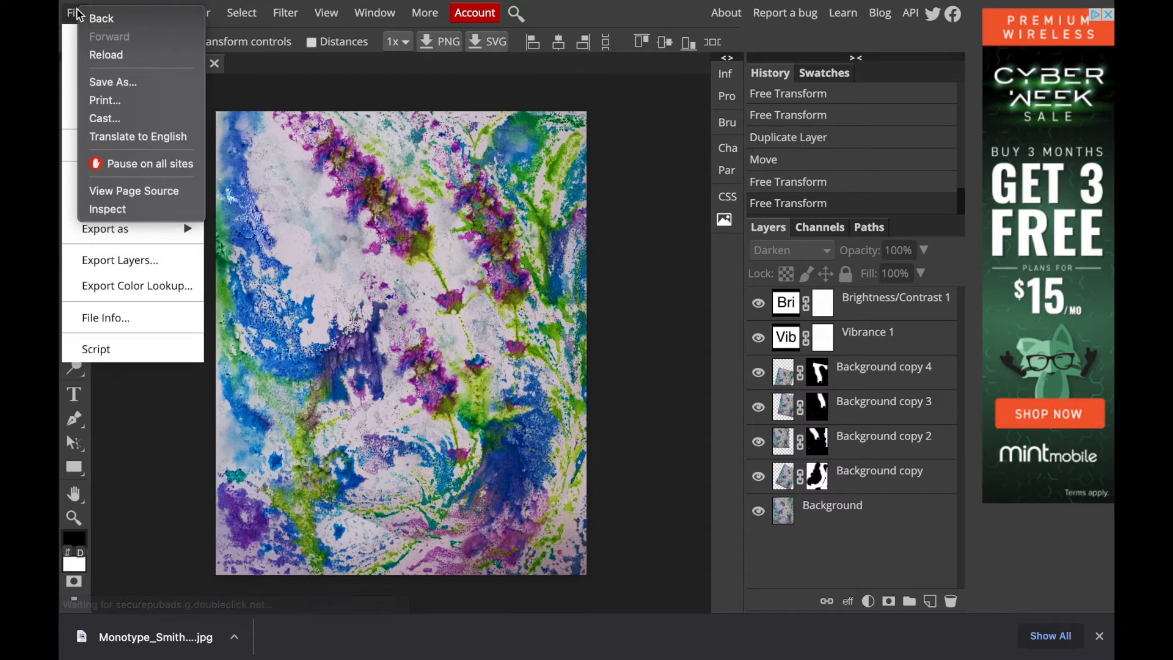
pyautogui.press('Escape')
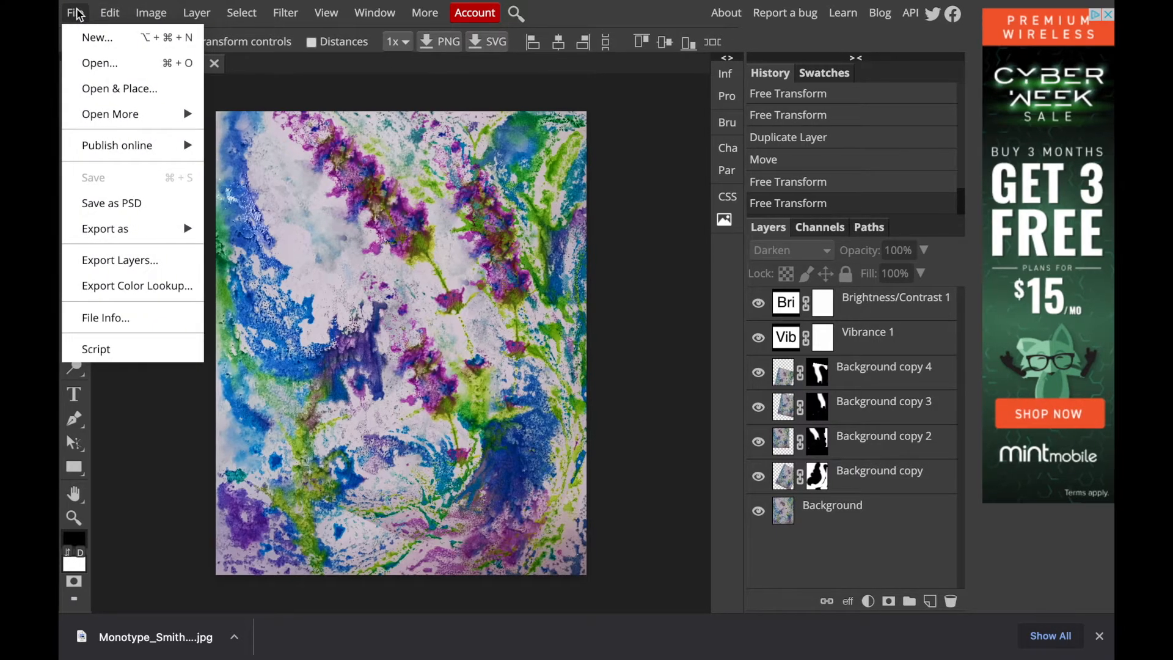
pyautogui.click(105, 205)
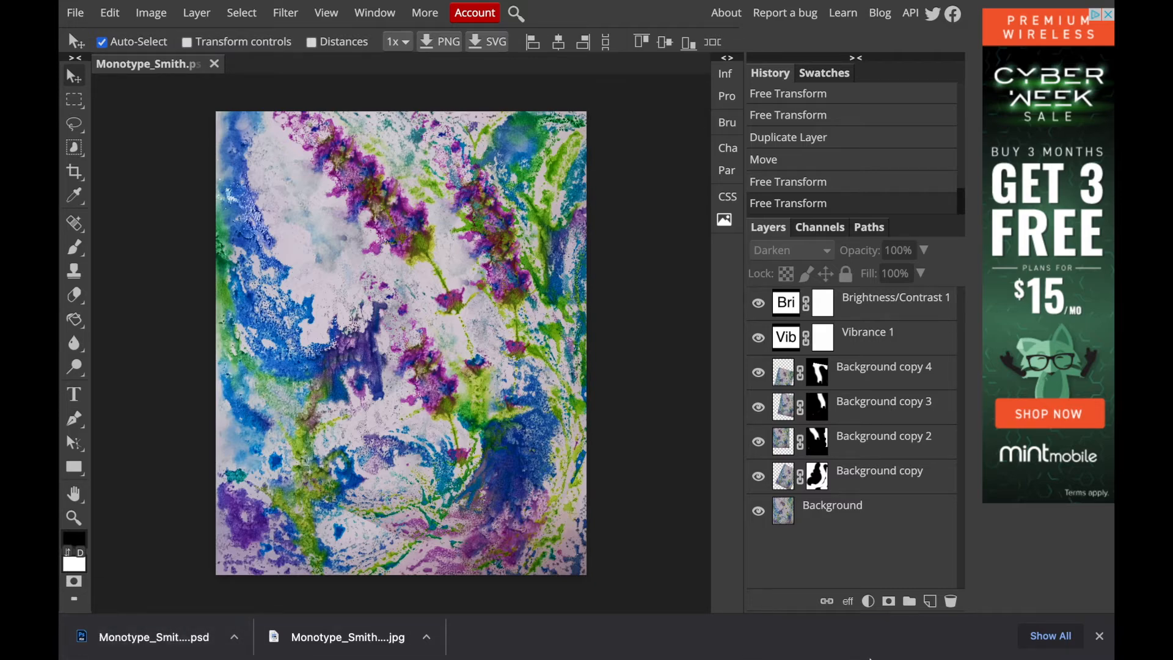
# - Locate the saved Monotype_Smith (1).psd in Downloads and show it in Finder
pyautogui.moveTo(871, 657)
pyautogui.click(1040, 636)
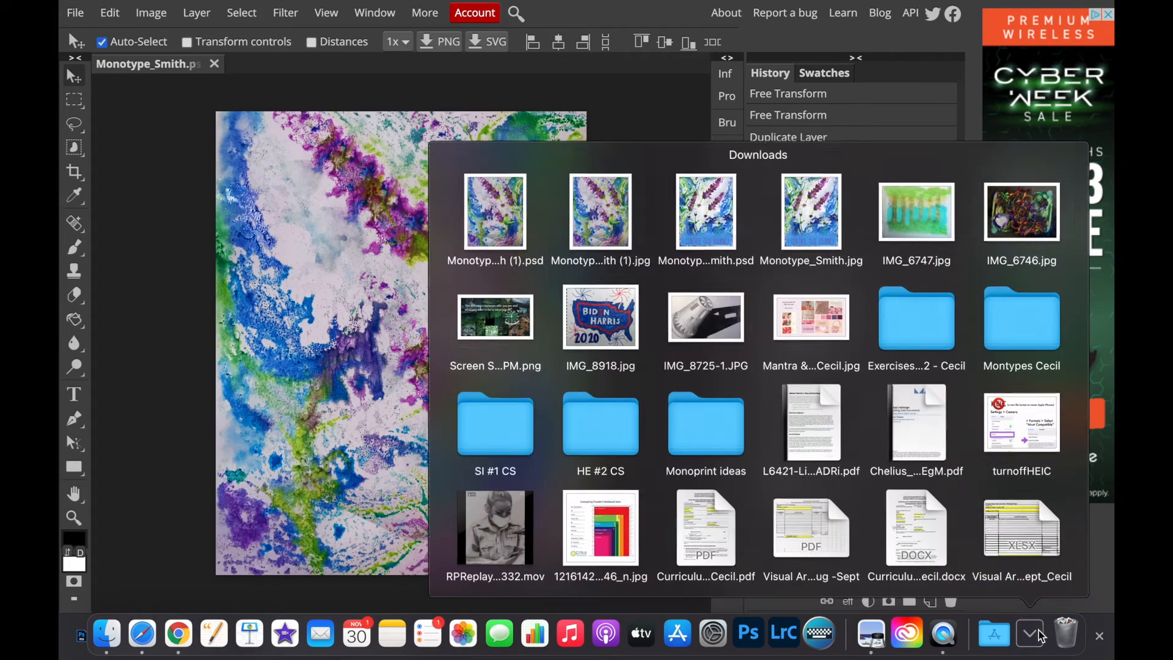
pyautogui.click(480, 224)
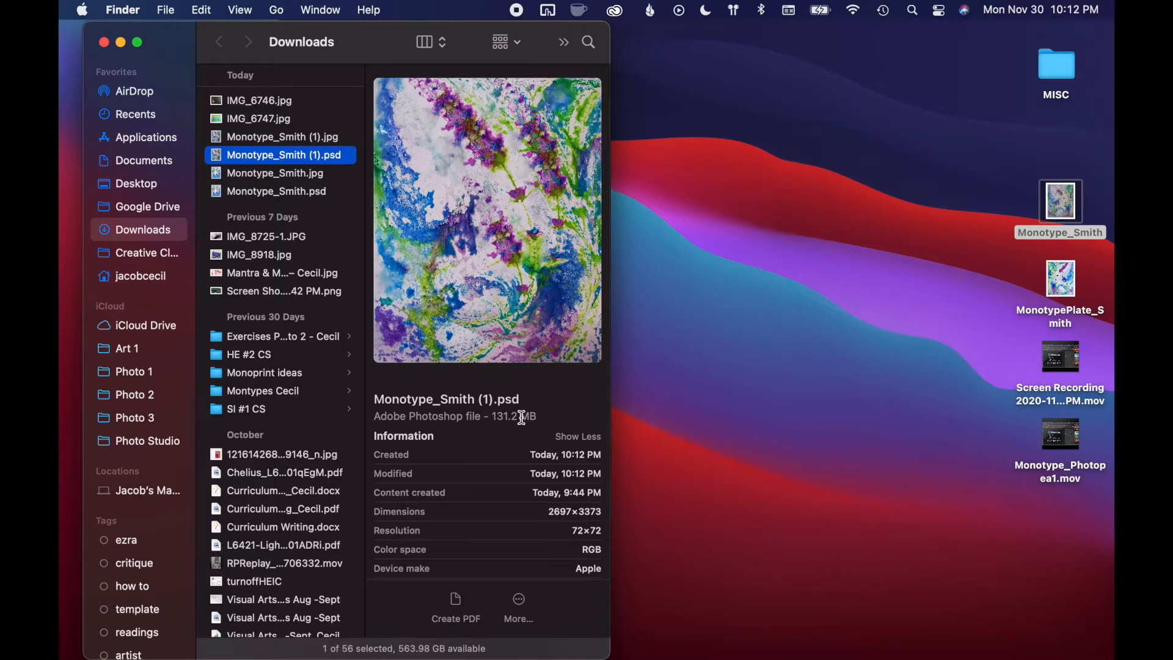
# - Preview Monotype_Smith (1).jpg and Monotype_Smith (1).psd in Finder, and return to Photopea with the browser's downloads bar dismissed
pyautogui.click(297, 140)
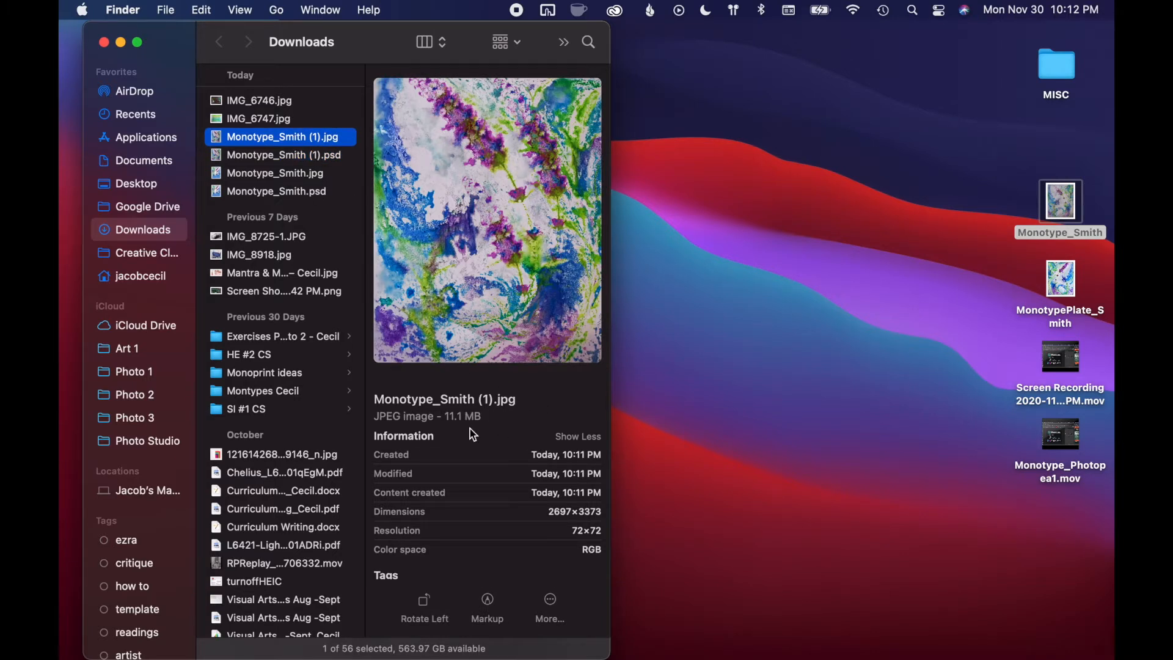
pyautogui.press('space')
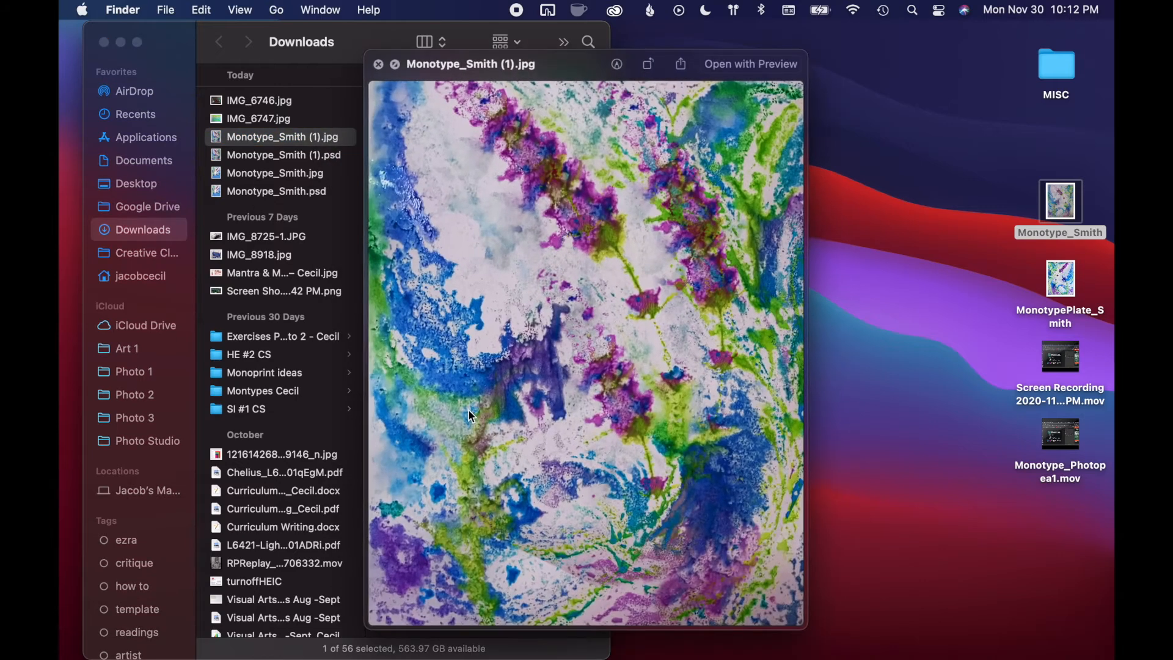
pyautogui.press('Down')
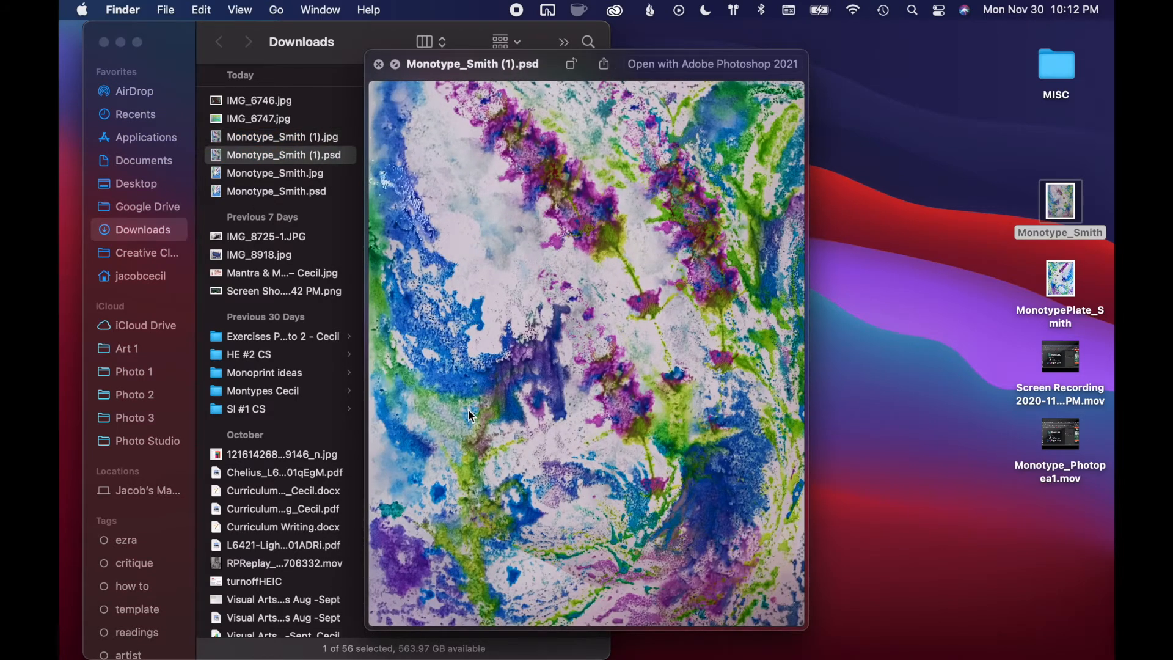
pyautogui.press('space')
pyautogui.hotkey('ctrl', 'Right')
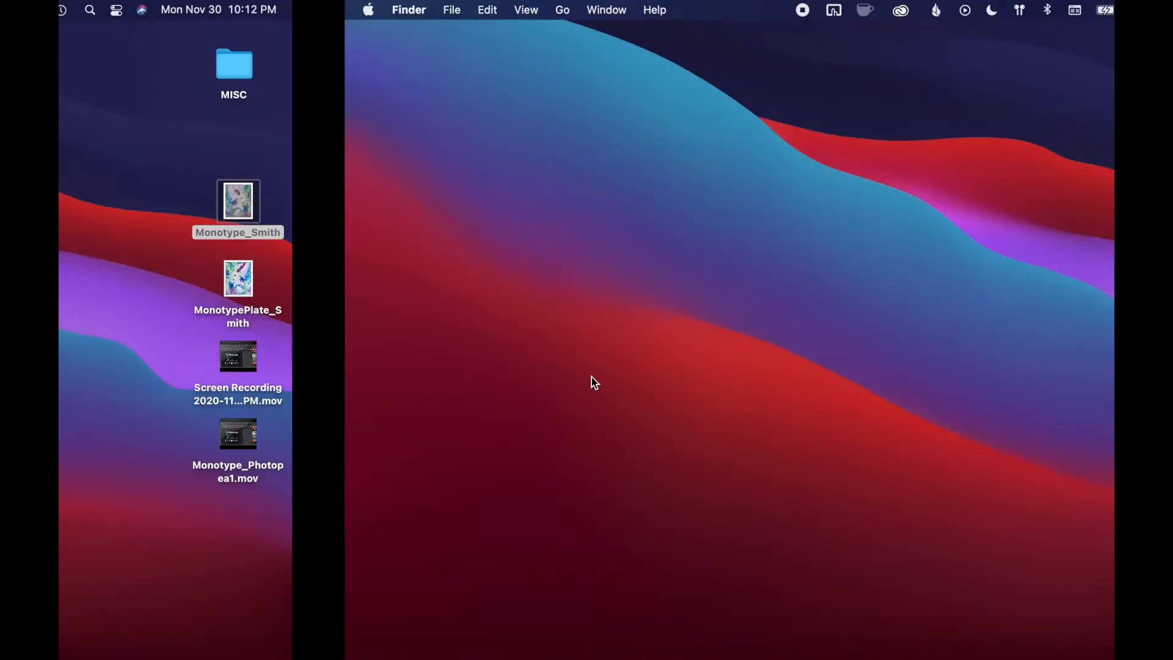
pyautogui.hotkey('ctrl', 'Right')
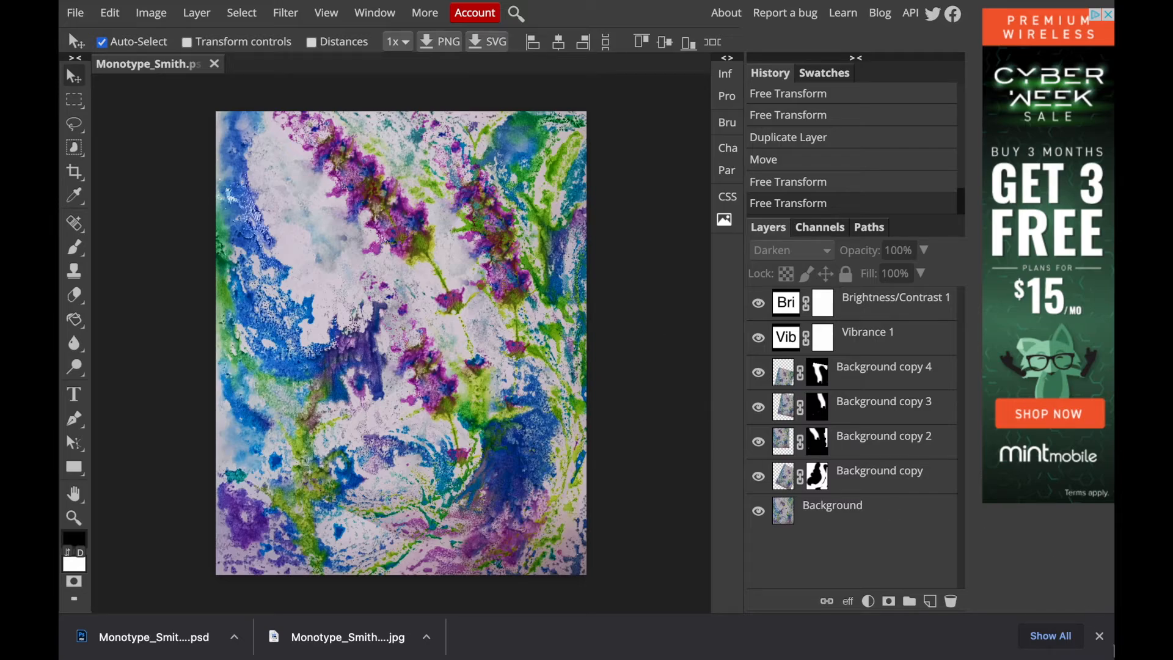
pyautogui.click(1099, 635)
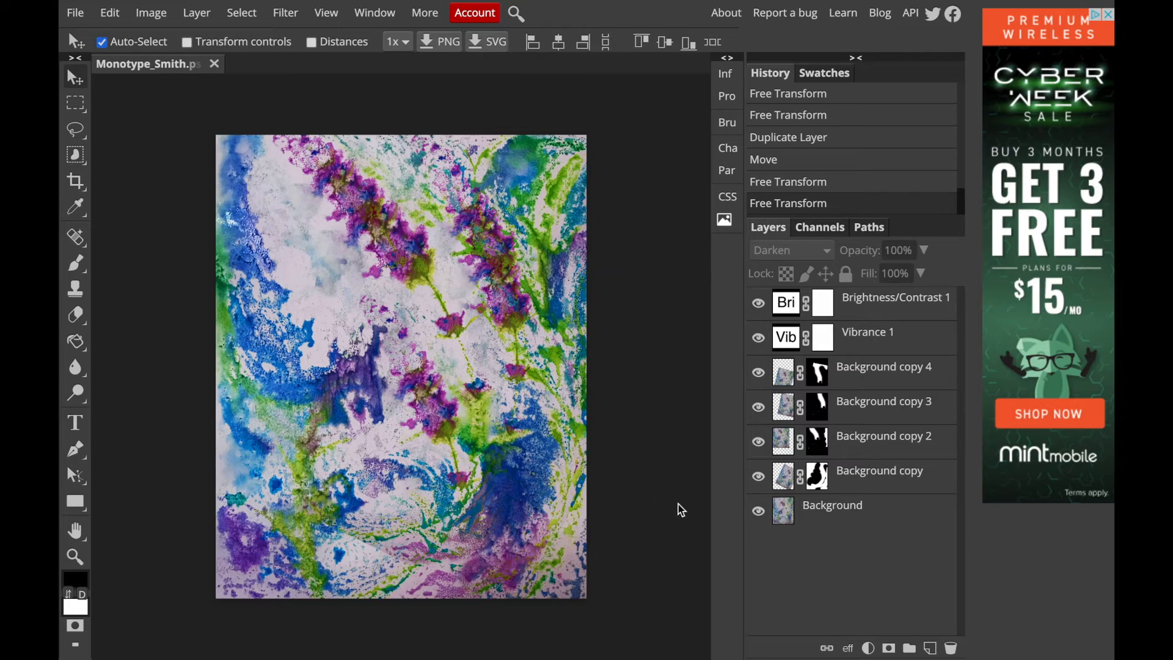
# - Add a text box over the pale area near the artwork's upper-left corner containing "i control this journey"
pyautogui.click(75, 427)
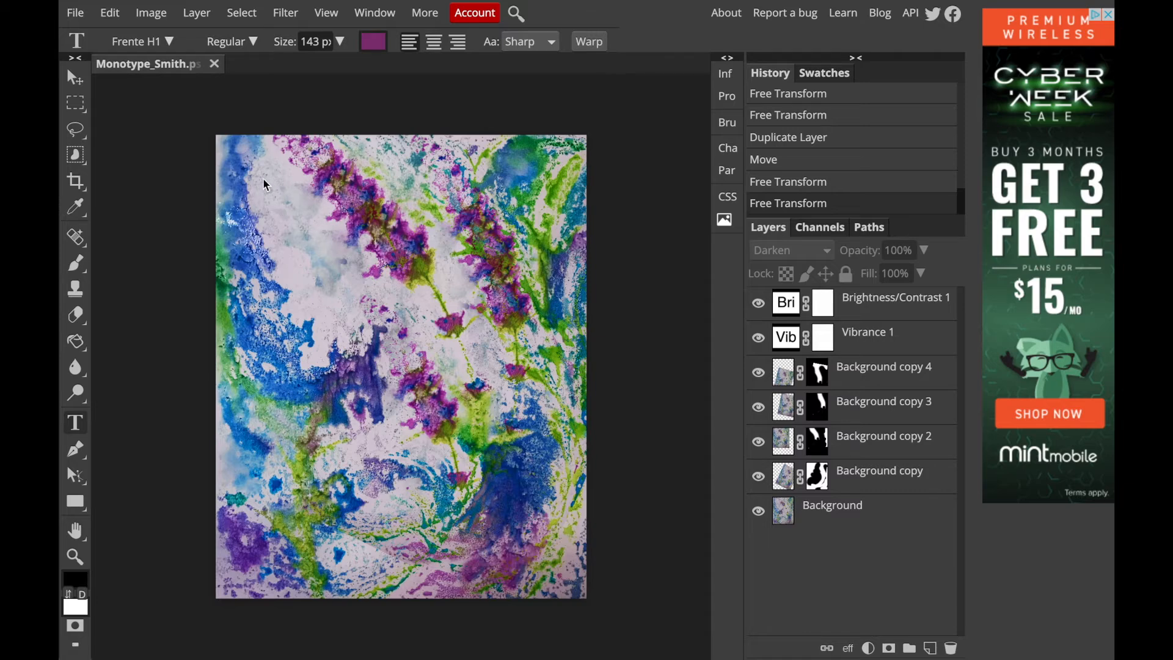
pyautogui.moveTo(267, 176); pyautogui.dragTo(385, 345)
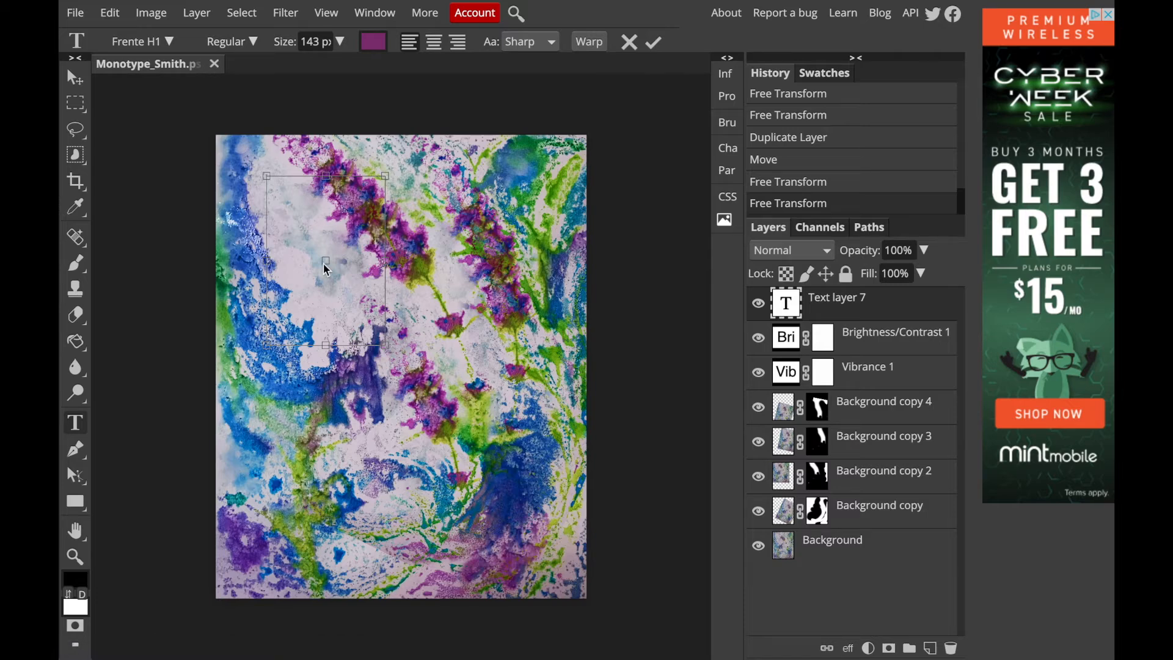
pyautogui.write('I ')
pyautogui.write('CONTRU ')
pyautogui.write('JOURNEY')
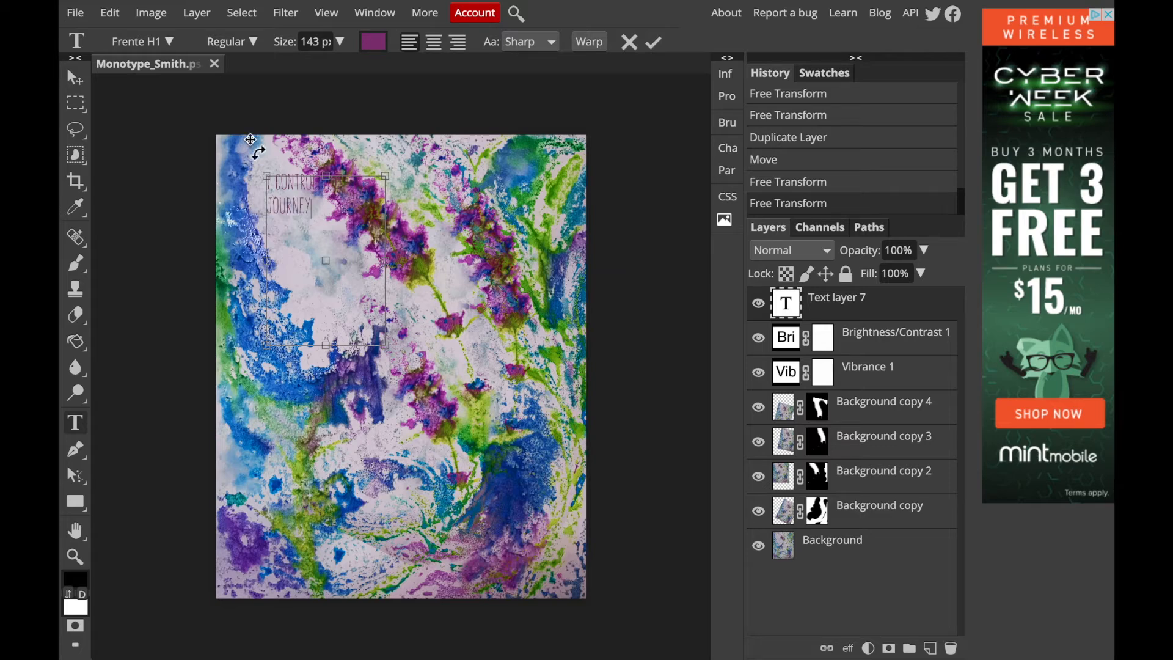
# - Recolor all of the "i control this journey" text to black
pyautogui.moveTo(311, 206); pyautogui.dragTo(313, 184)
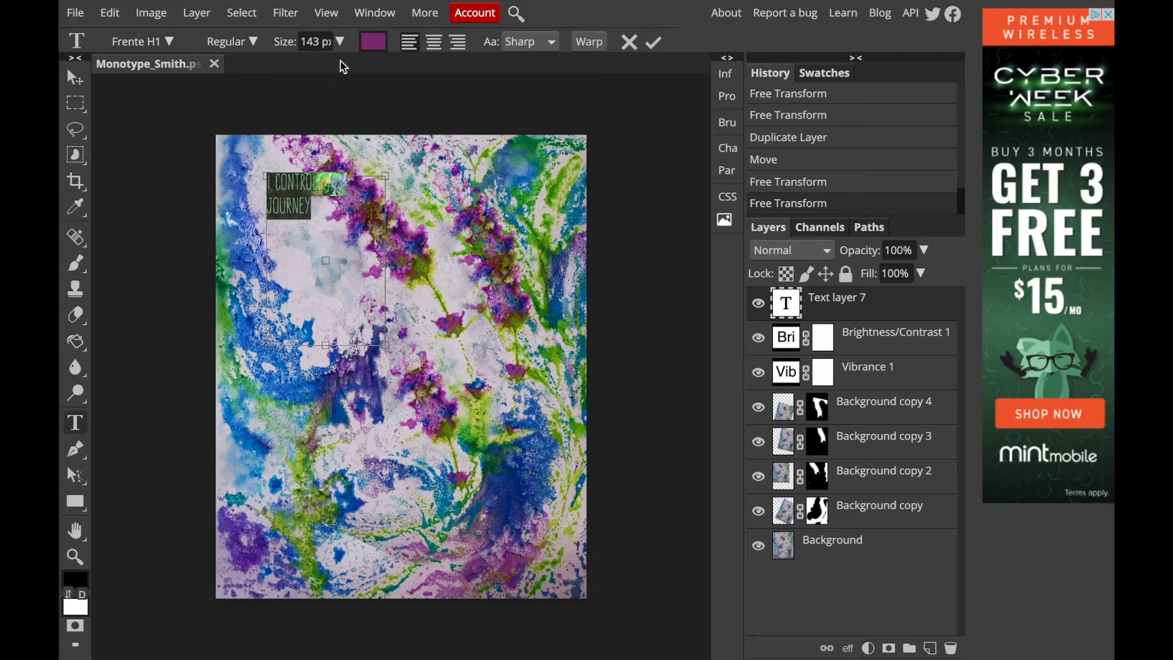
pyautogui.click(369, 42)
pyautogui.moveTo(796, 342); pyautogui.dragTo(885, 413)
pyautogui.click(908, 380)
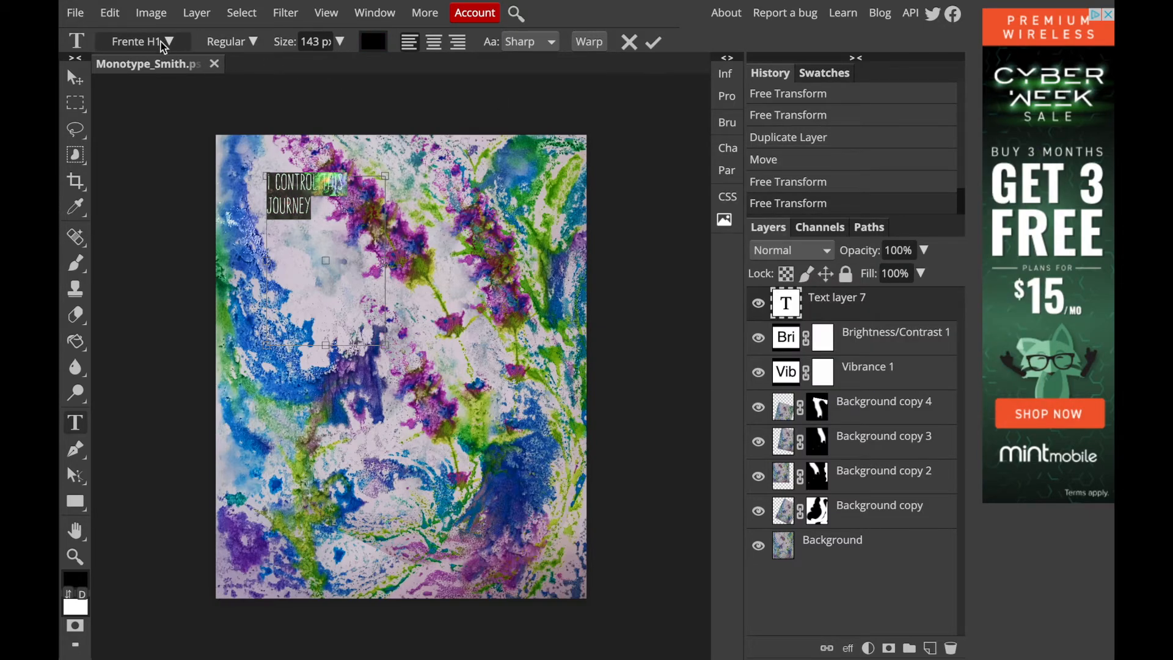
pyautogui.click(317, 210)
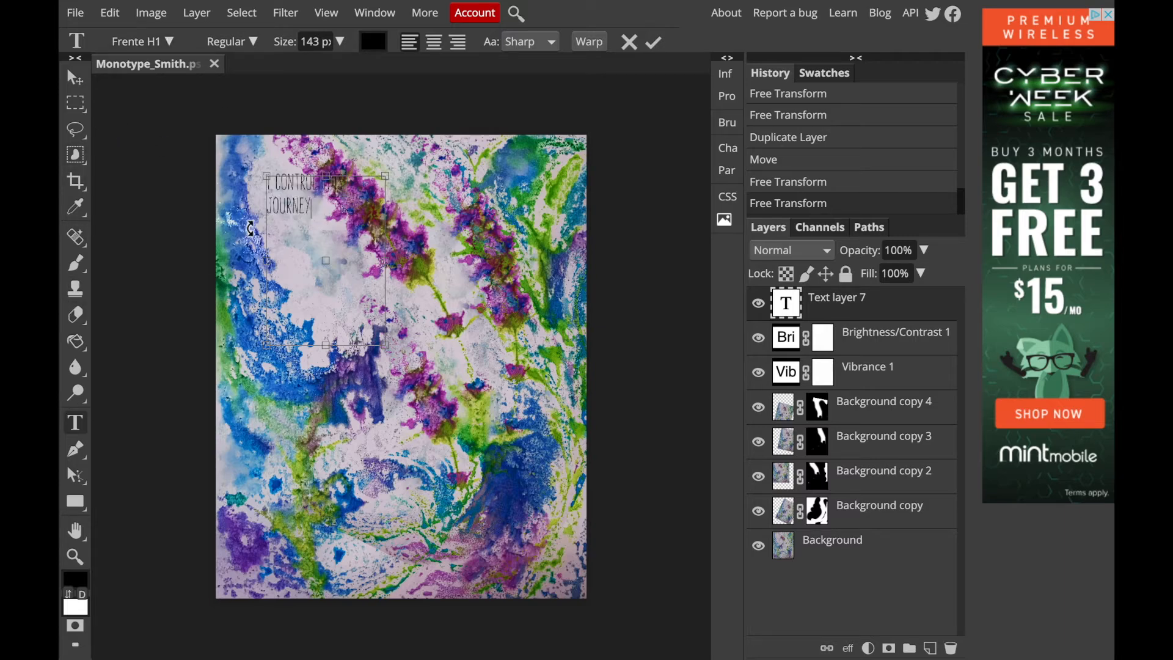
# - Set the font size of the whole "i control this journey" text to 150 px
pyautogui.click(314, 207)
pyautogui.moveTo(314, 207); pyautogui.dragTo(267, 177)
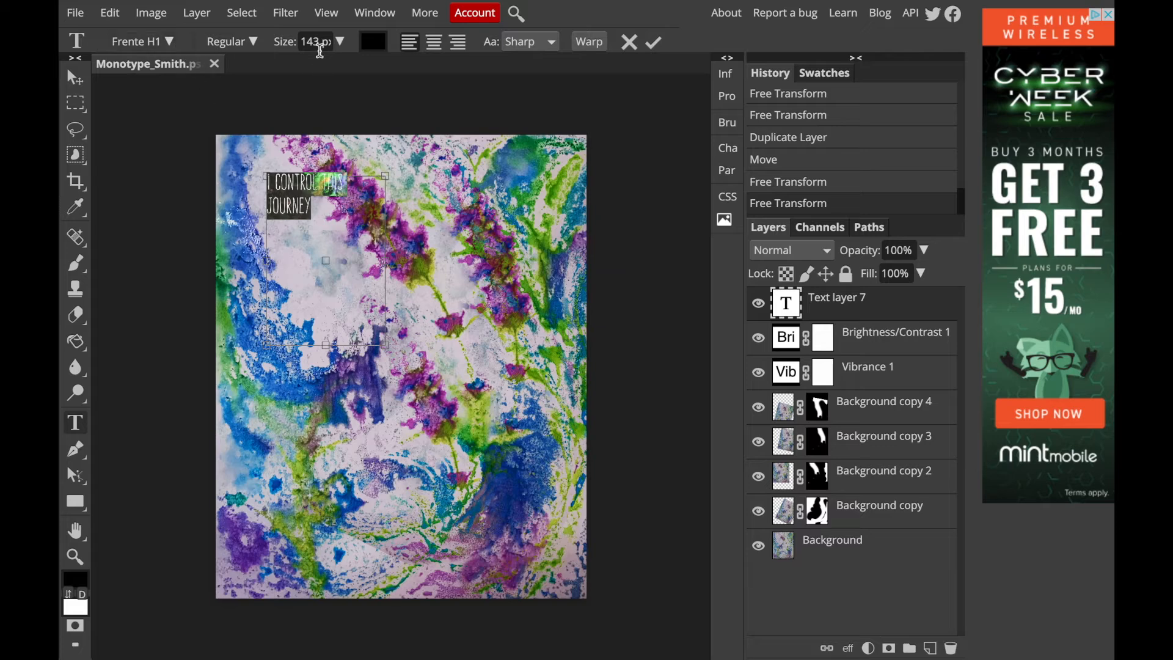
pyautogui.click(340, 41)
pyautogui.moveTo(342, 71)
pyautogui.mouseDown()
pyautogui.moveTo(322, 68)
pyautogui.moveTo(351, 71)
pyautogui.mouseUp()
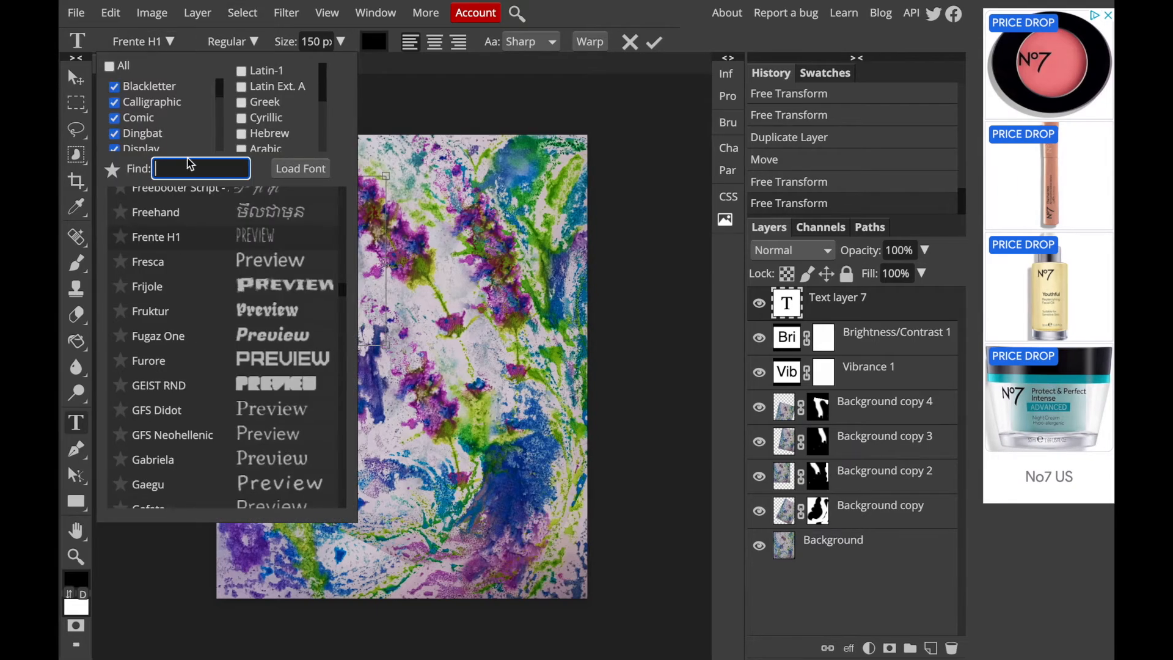
# - Browse the available fonts and apply Capture it 2 to the selected text
pyautogui.scroll(-10, 273, 354)
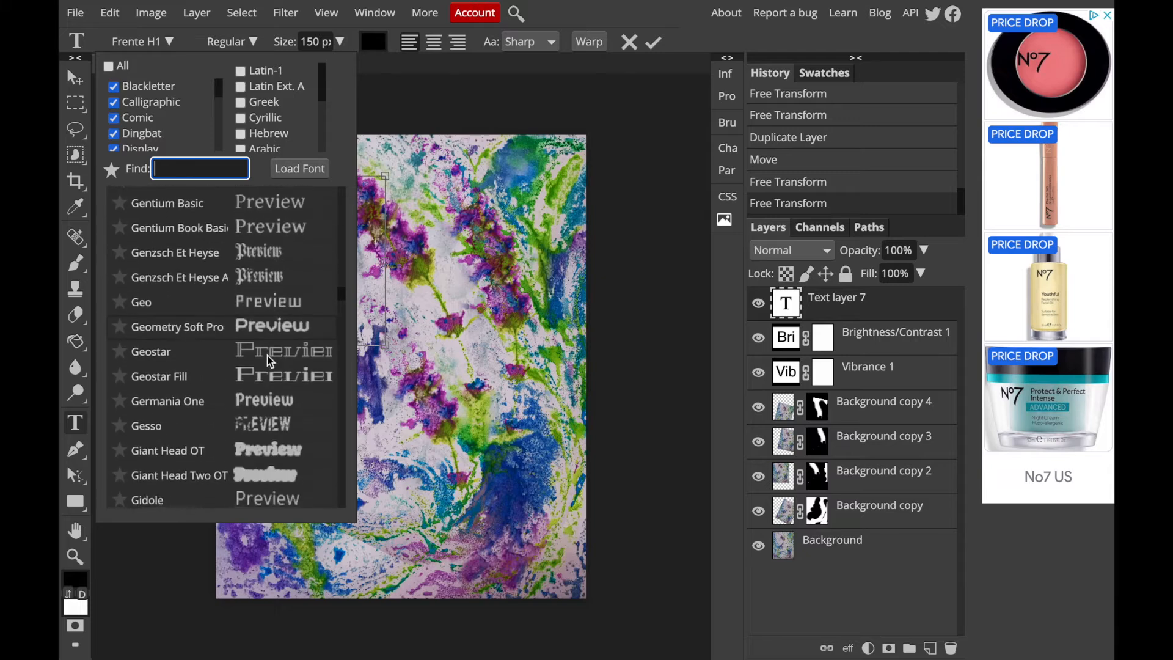
pyautogui.scroll(-5, 273, 355)
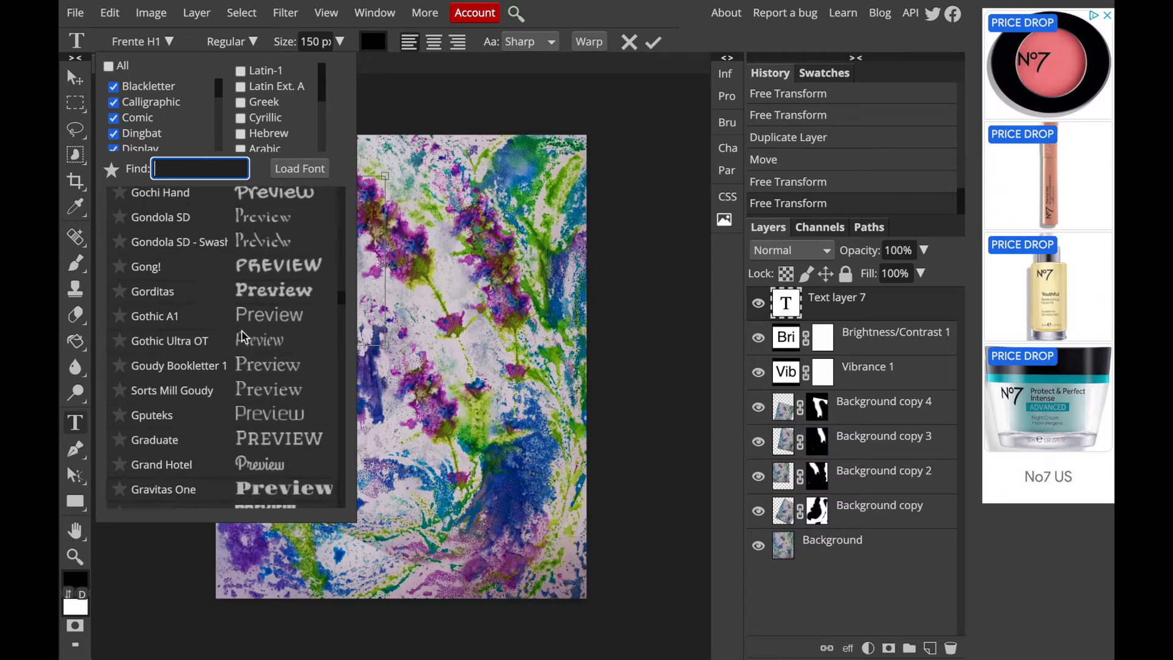
pyautogui.scroll(-5, 262, 330)
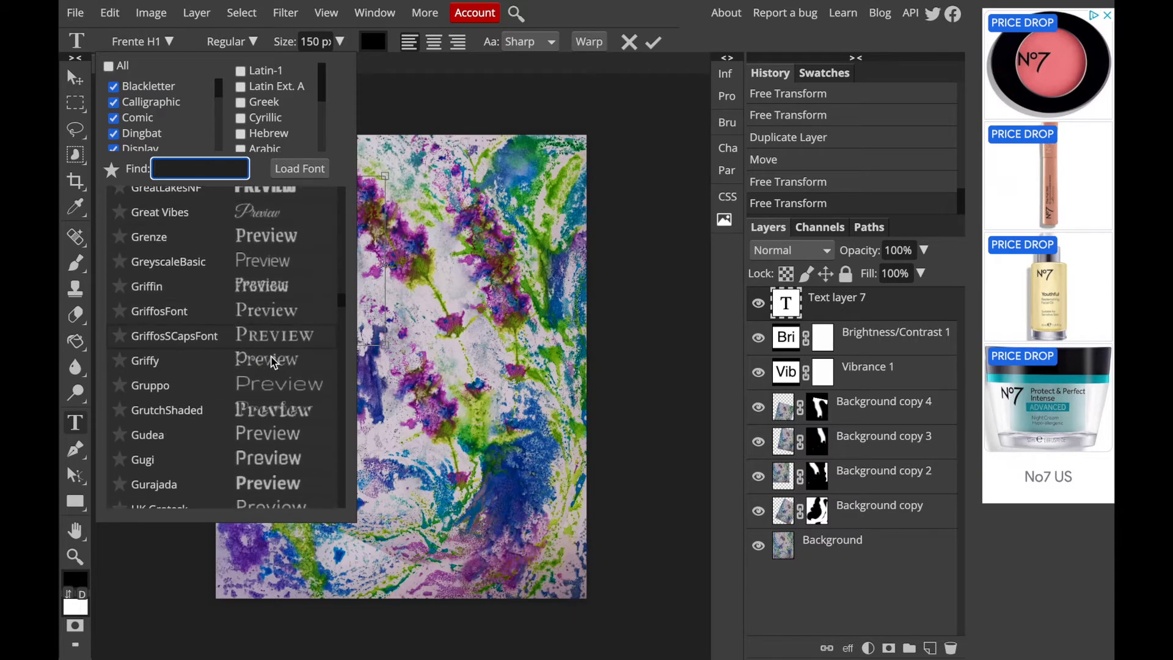
pyautogui.scroll(-10, 269, 361)
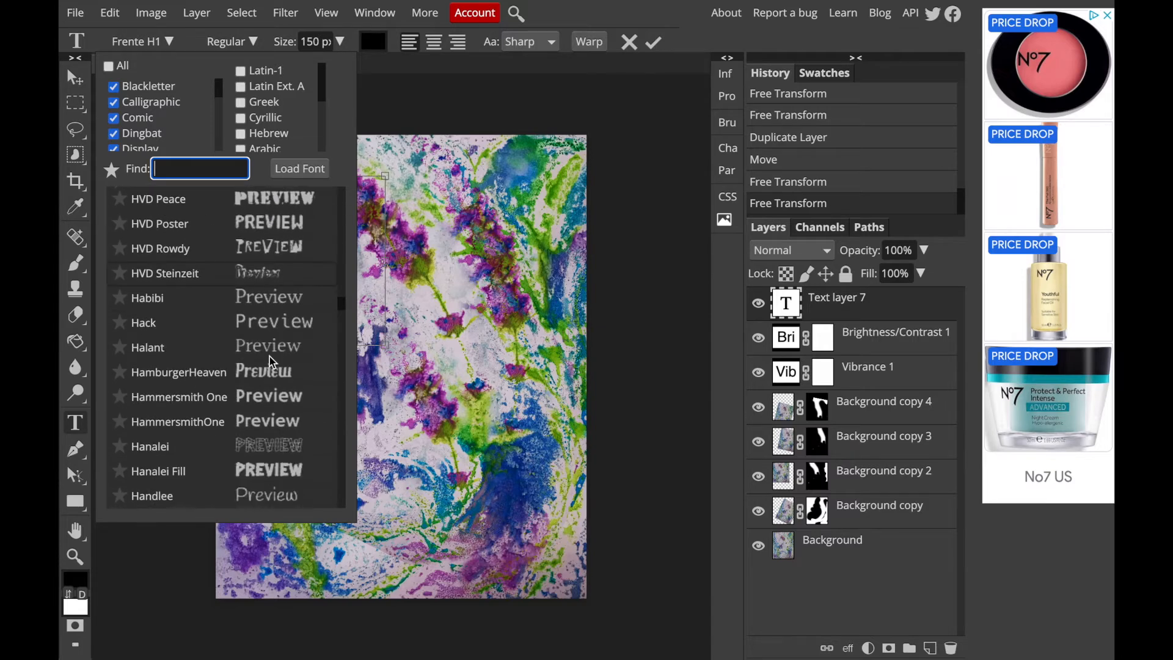
pyautogui.scroll(-5, 273, 362)
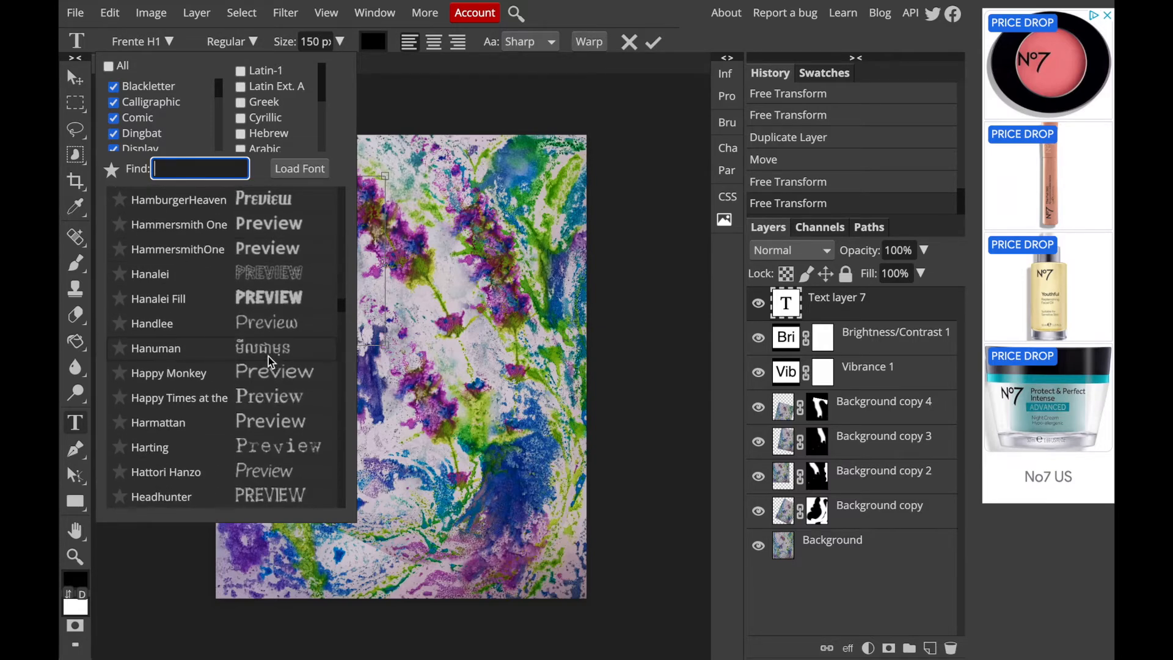
pyautogui.scroll(-5, 269, 356)
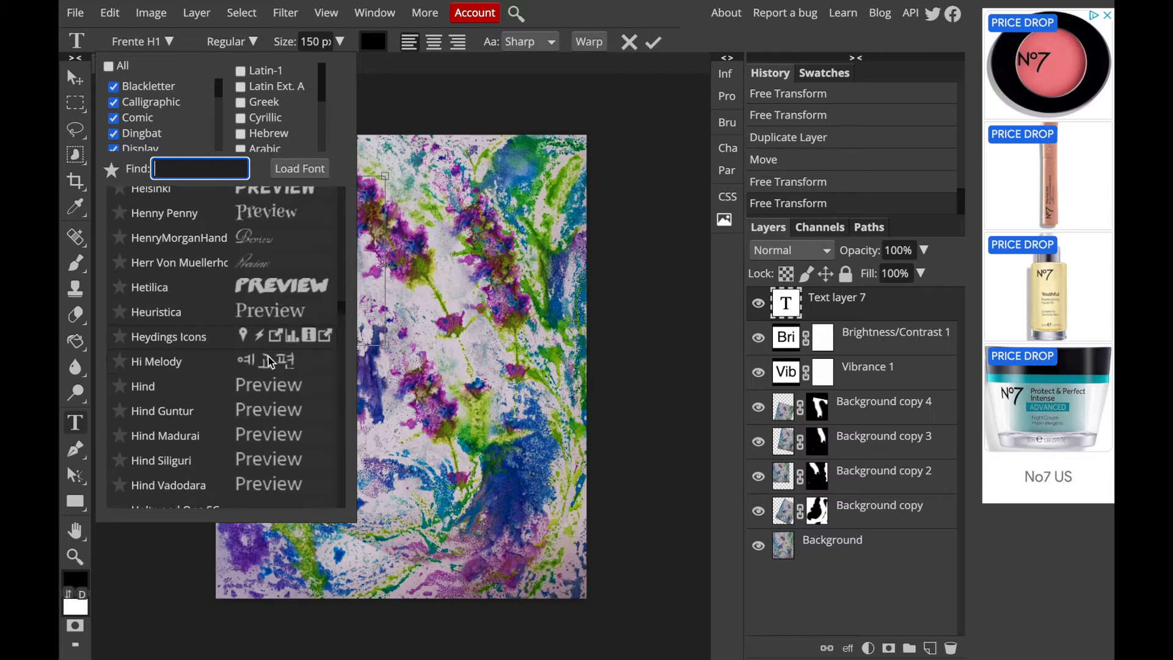
pyautogui.scroll(-5, 269, 357)
pyautogui.scroll(3, 268, 355)
pyautogui.scroll(20, 267, 354)
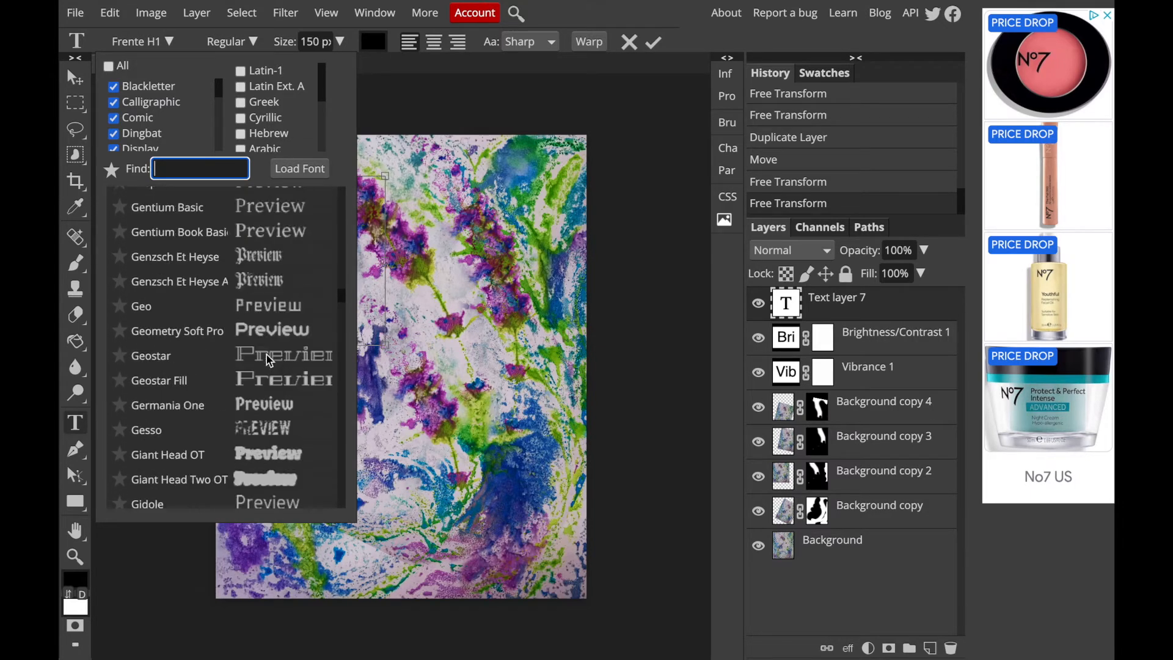
pyautogui.scroll(2, 266, 355)
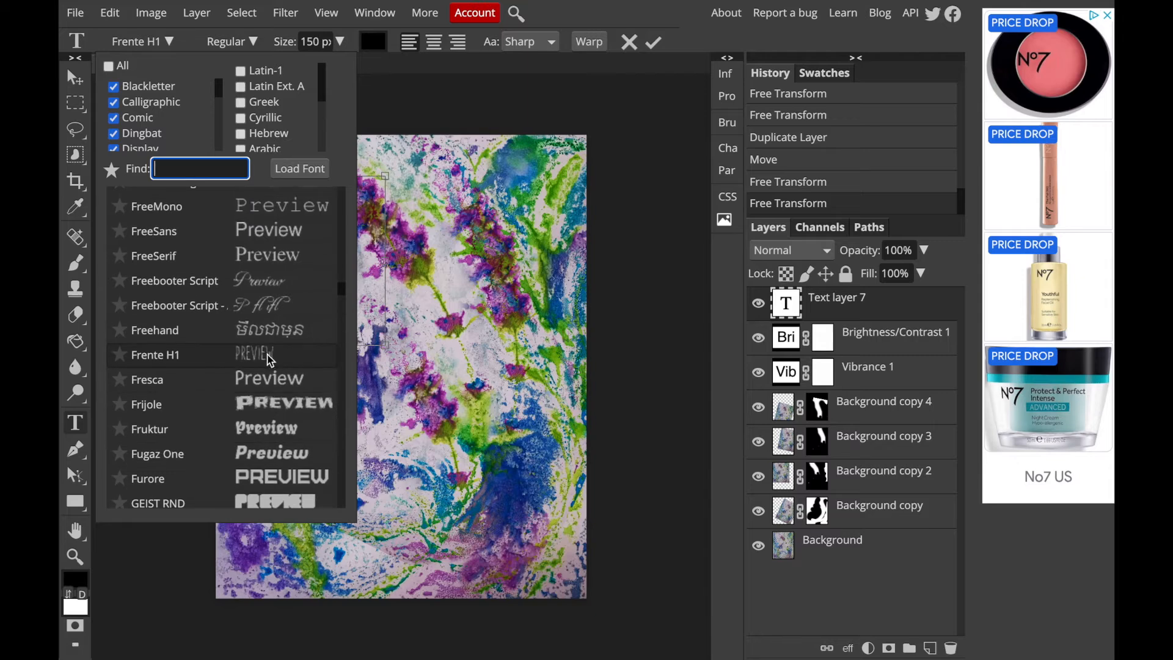
pyautogui.scroll(20, 268, 359)
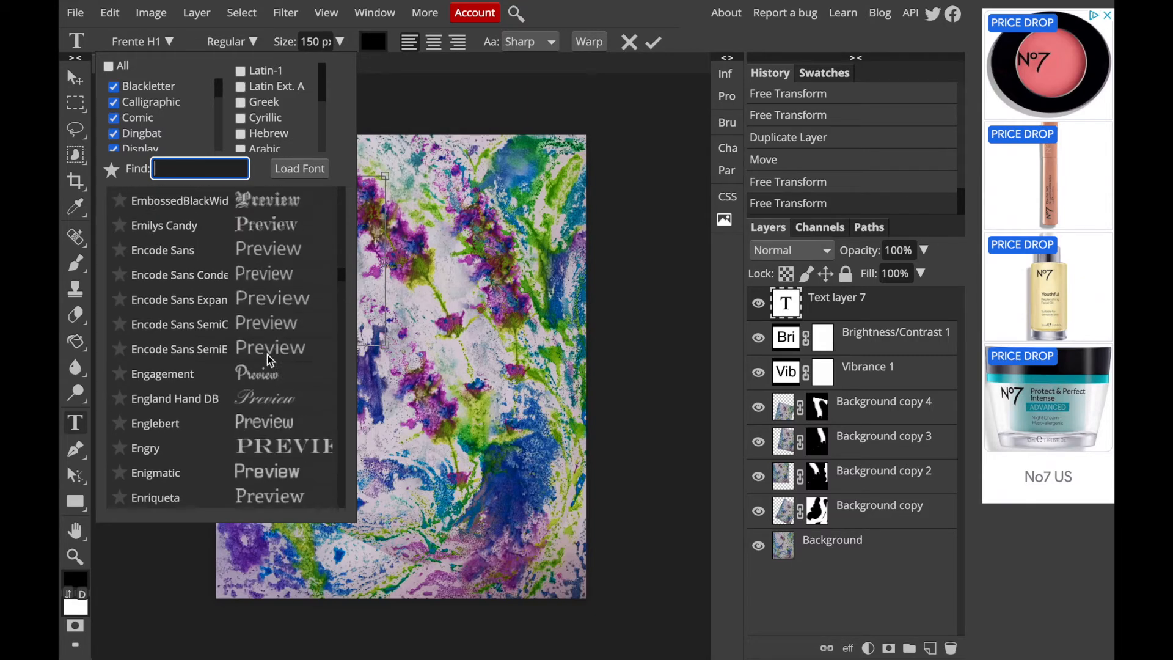
pyautogui.scroll(15, 268, 360)
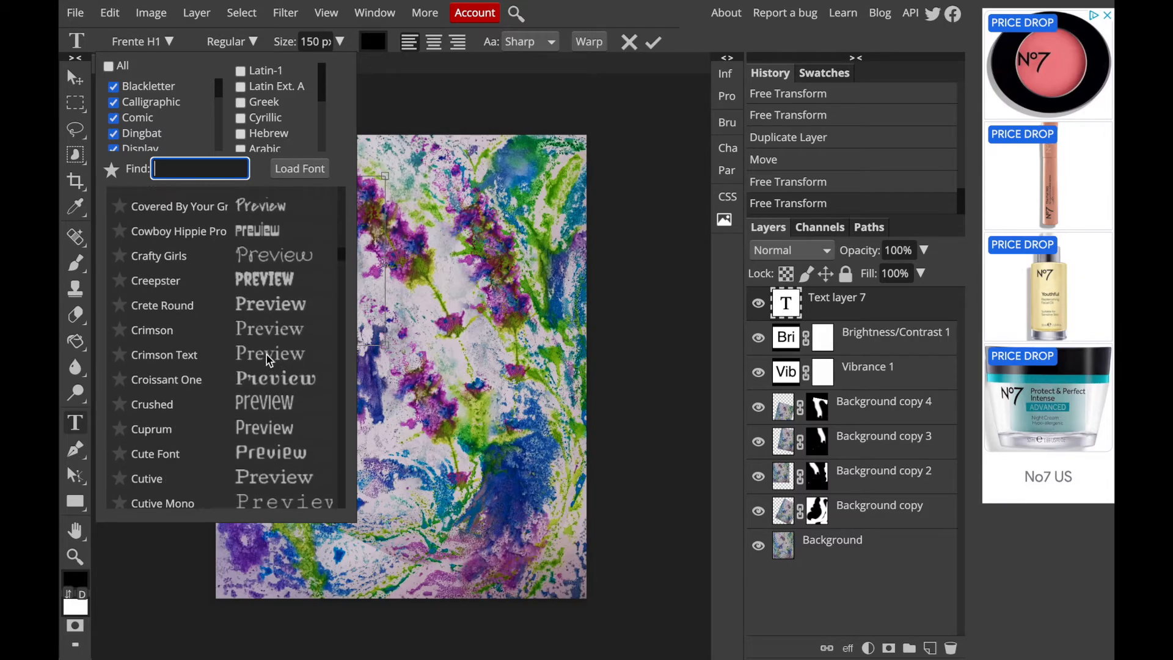
pyautogui.scroll(5, 267, 354)
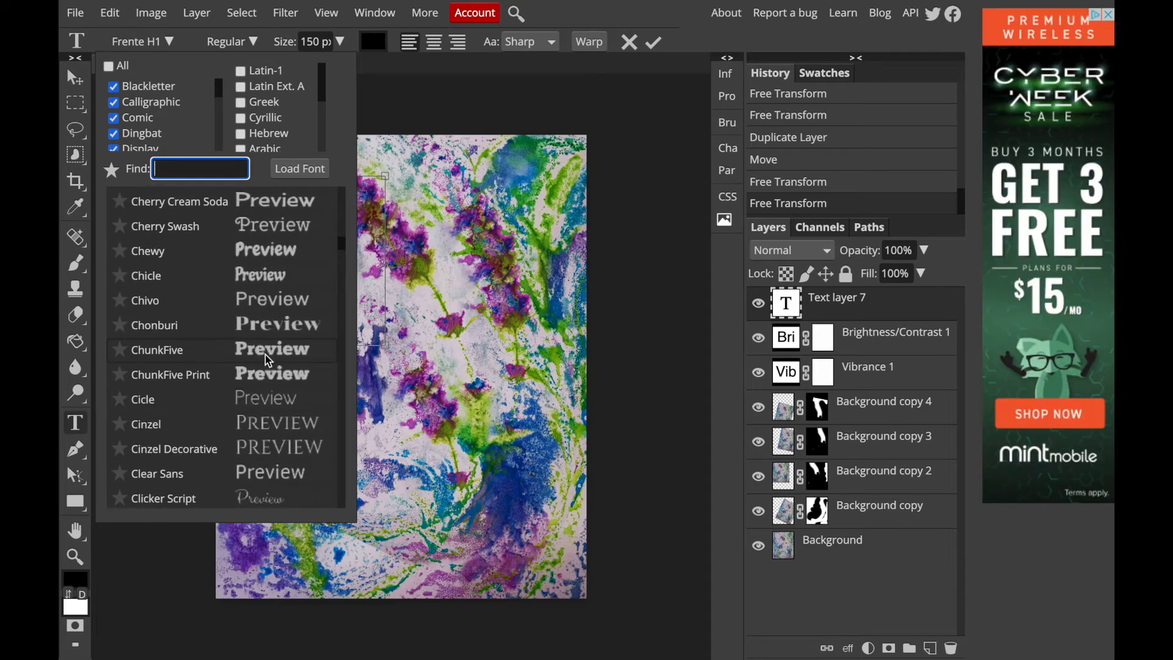
pyautogui.scroll(2, 267, 354)
pyautogui.scroll(5, 267, 359)
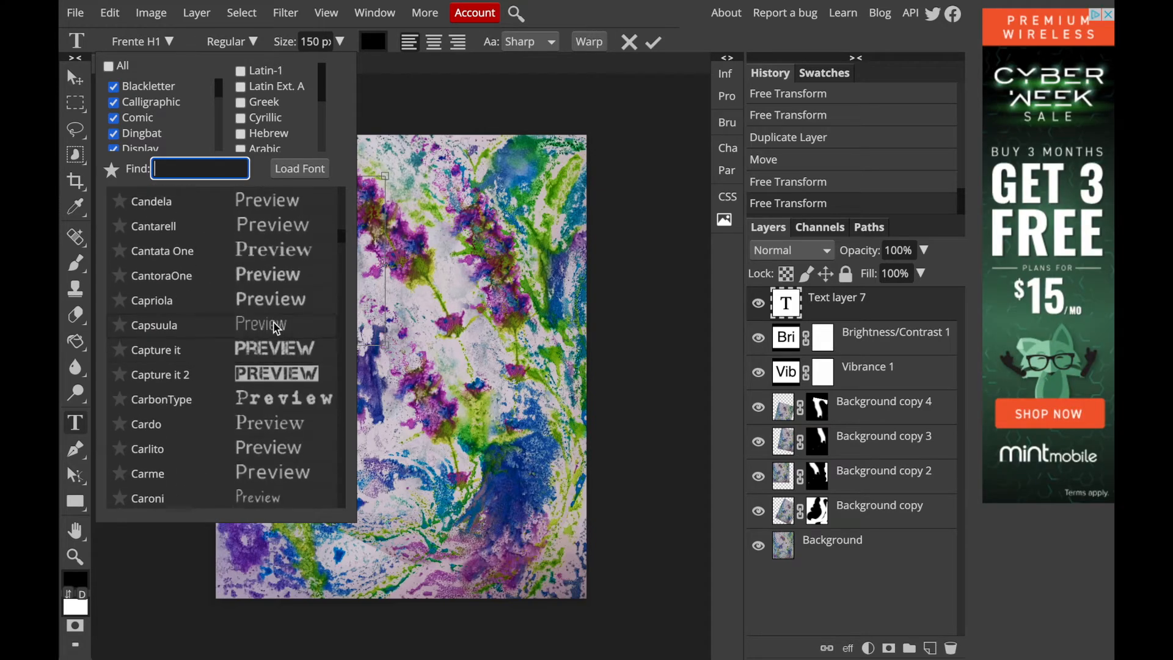
pyautogui.click(273, 373)
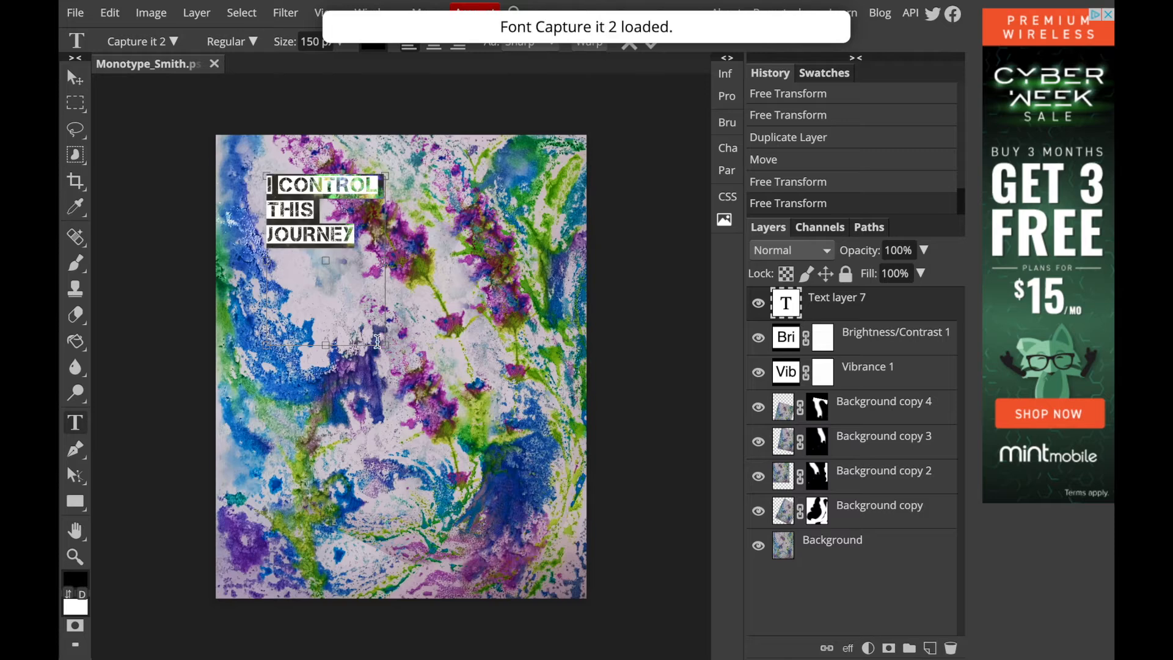
# - Enlarge the text layer with Free Transform to a font size of about 261 px and position it in the artwork's upper-left area
pyautogui.click(75, 77)
pyautogui.moveTo(296, 200); pyautogui.dragTo(303, 252)
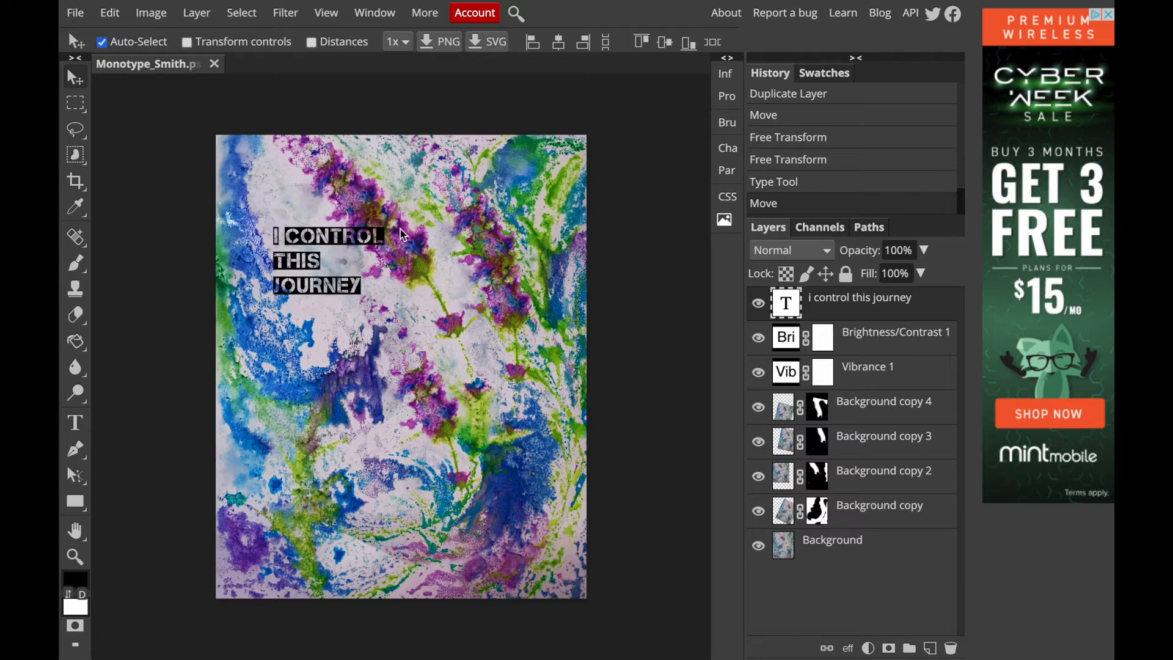
pyautogui.moveTo(316, 250); pyautogui.dragTo(296, 205)
pyautogui.click(110, 12)
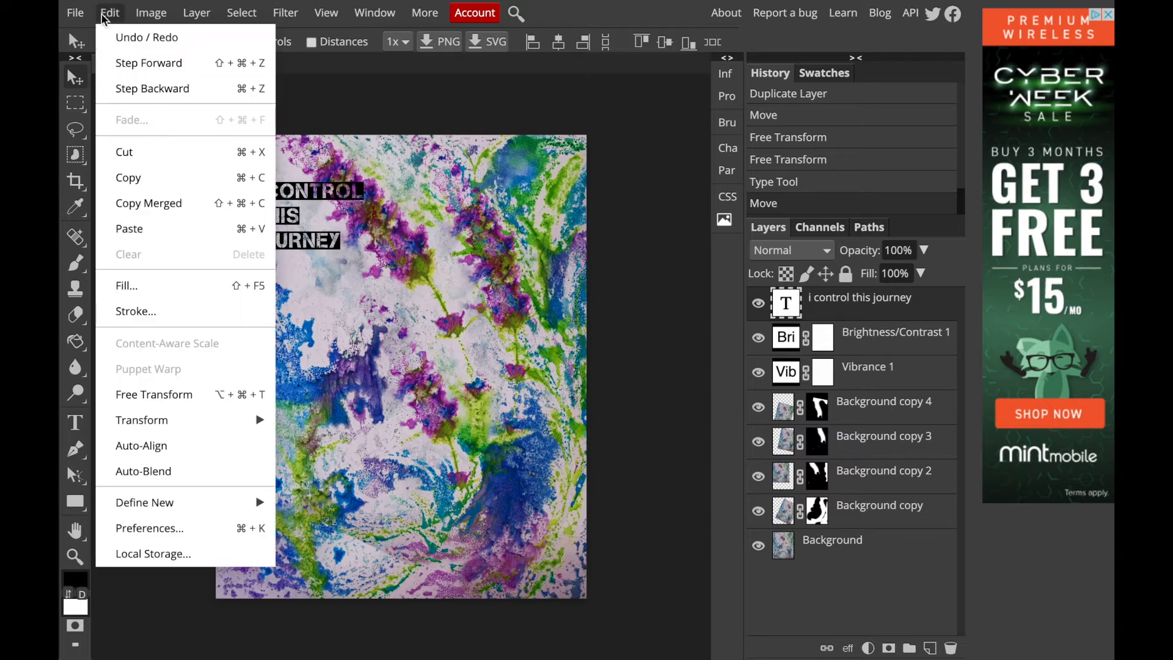
pyautogui.click(128, 396)
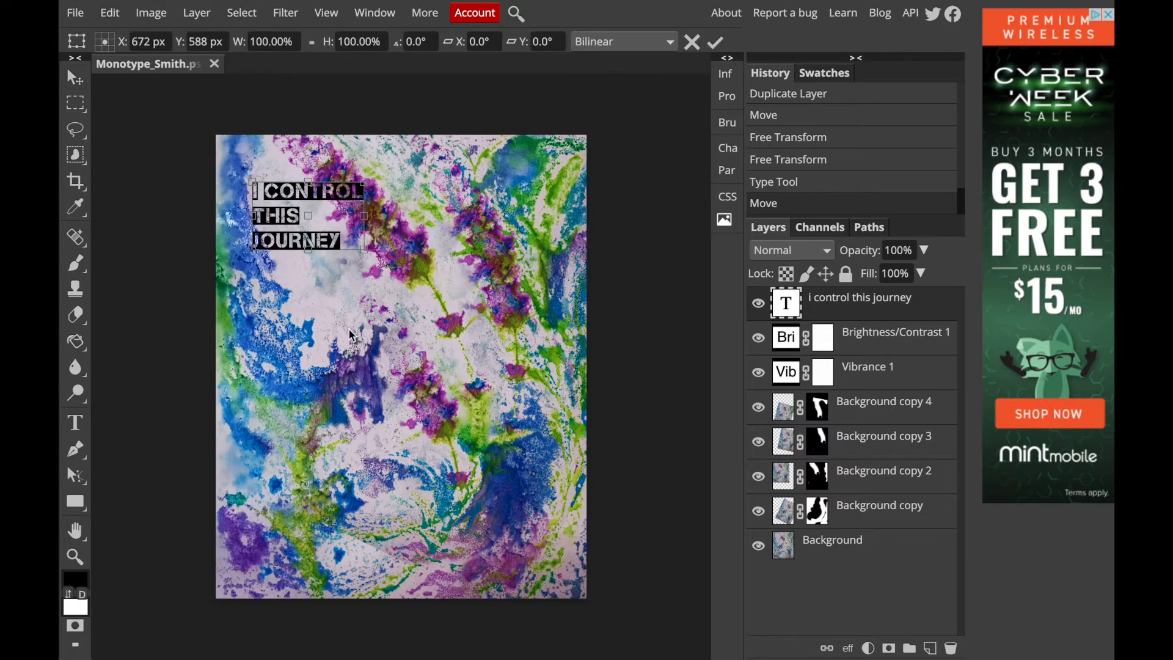
pyautogui.moveTo(365, 249); pyautogui.dragTo(447, 324)
pyautogui.click(74, 76)
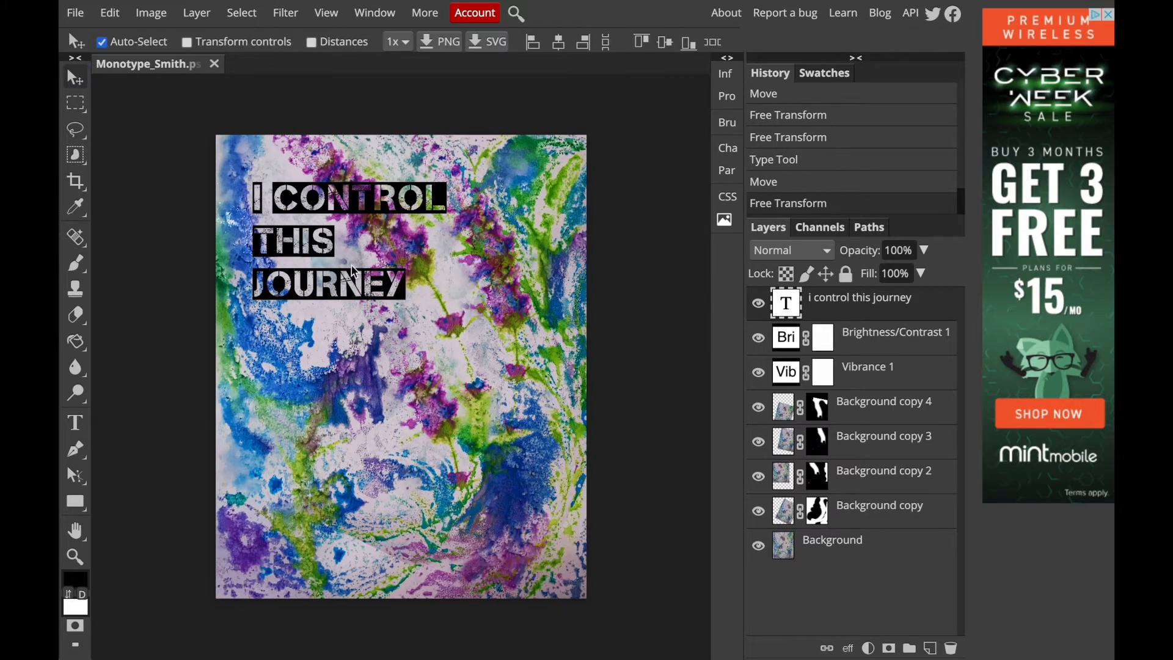
pyautogui.moveTo(323, 213); pyautogui.dragTo(320, 227)
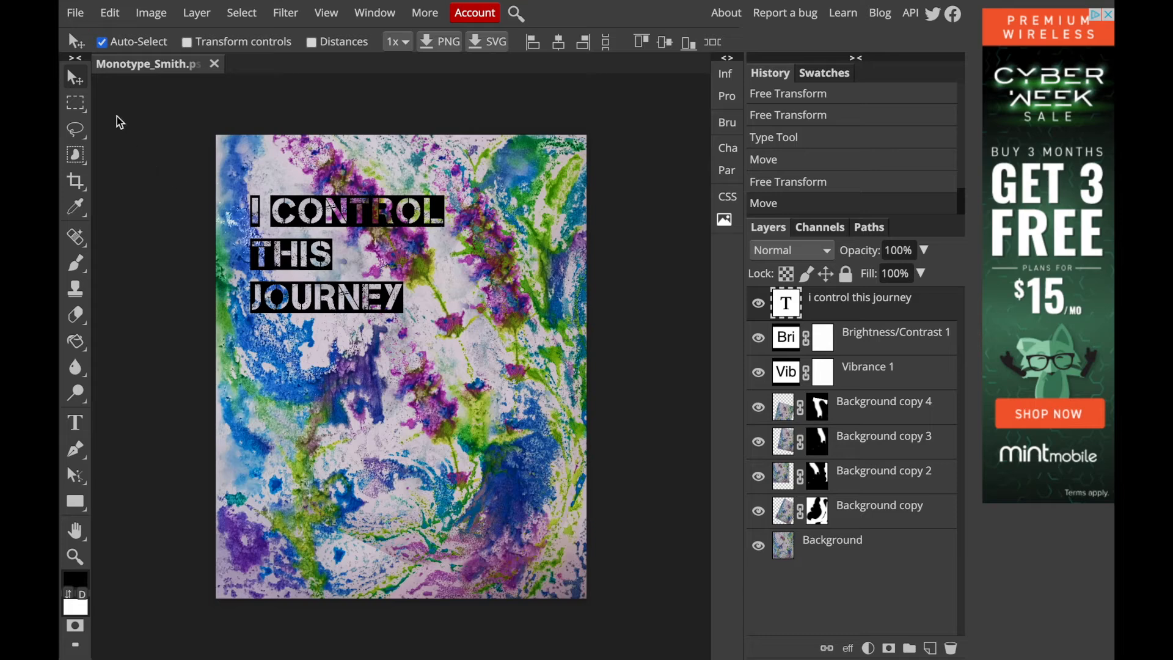
# - Select the whole "i control this journey" text and change its font to Brizel
pyautogui.click(76, 423)
pyautogui.tripleClick(289, 211)
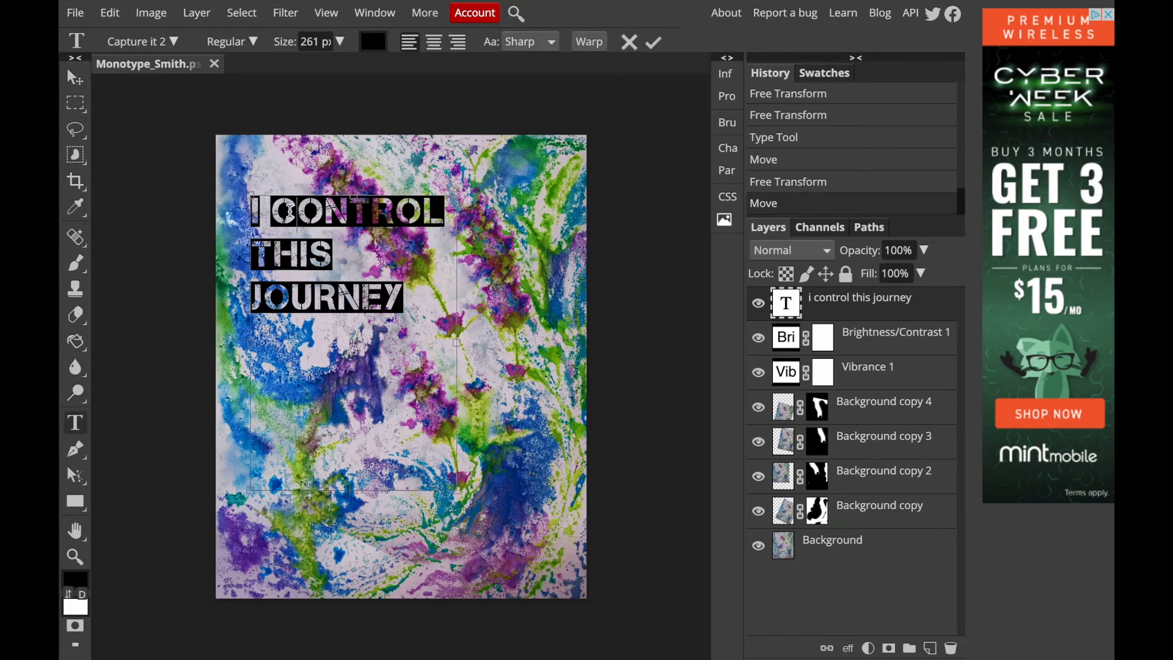
pyautogui.click(289, 212)
pyautogui.doubleClick(289, 212)
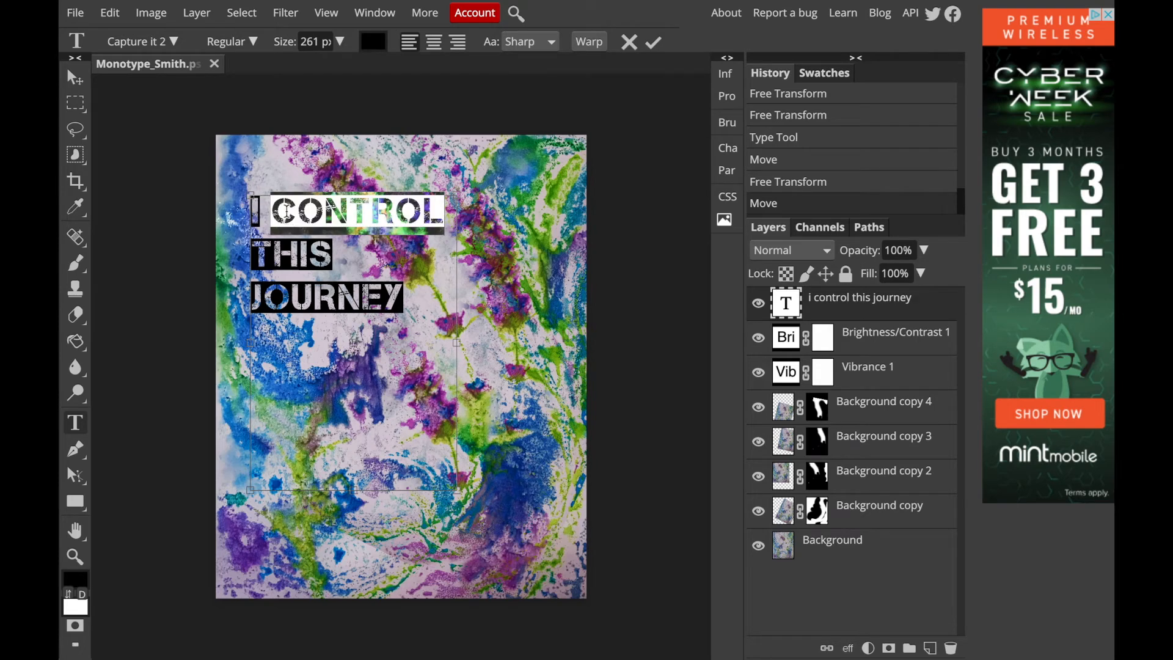
pyautogui.moveTo(251, 209); pyautogui.dragTo(412, 312)
pyautogui.click(166, 42)
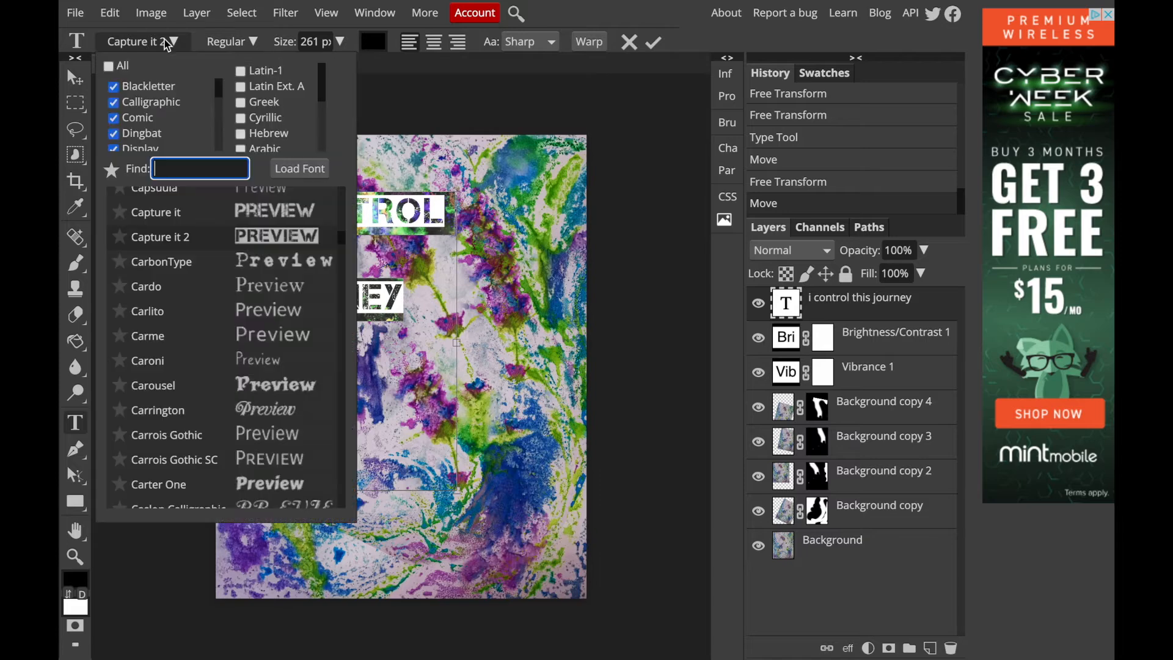
pyautogui.scroll(10, 201, 350)
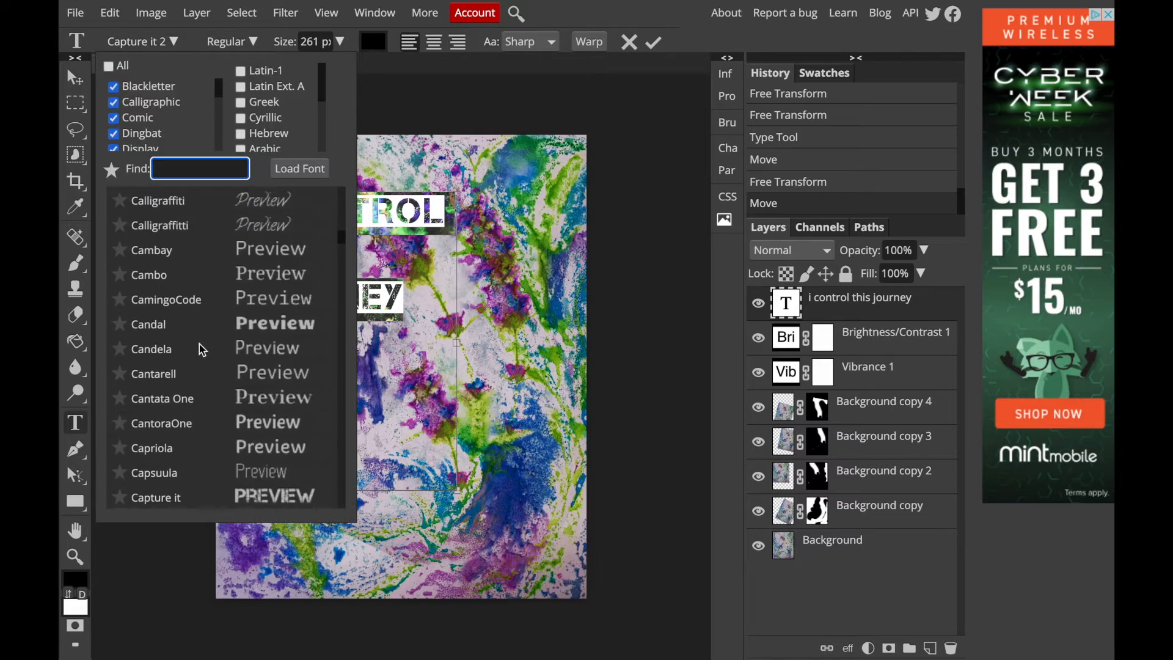
pyautogui.scroll(5, 202, 346)
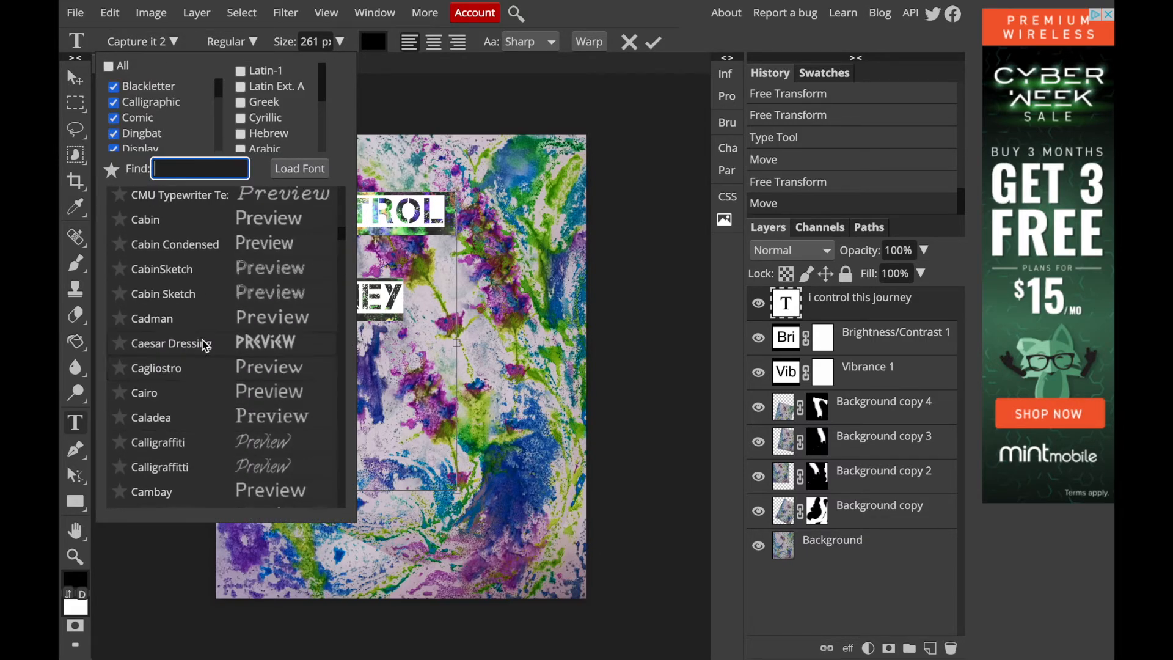
pyautogui.scroll(2, 204, 344)
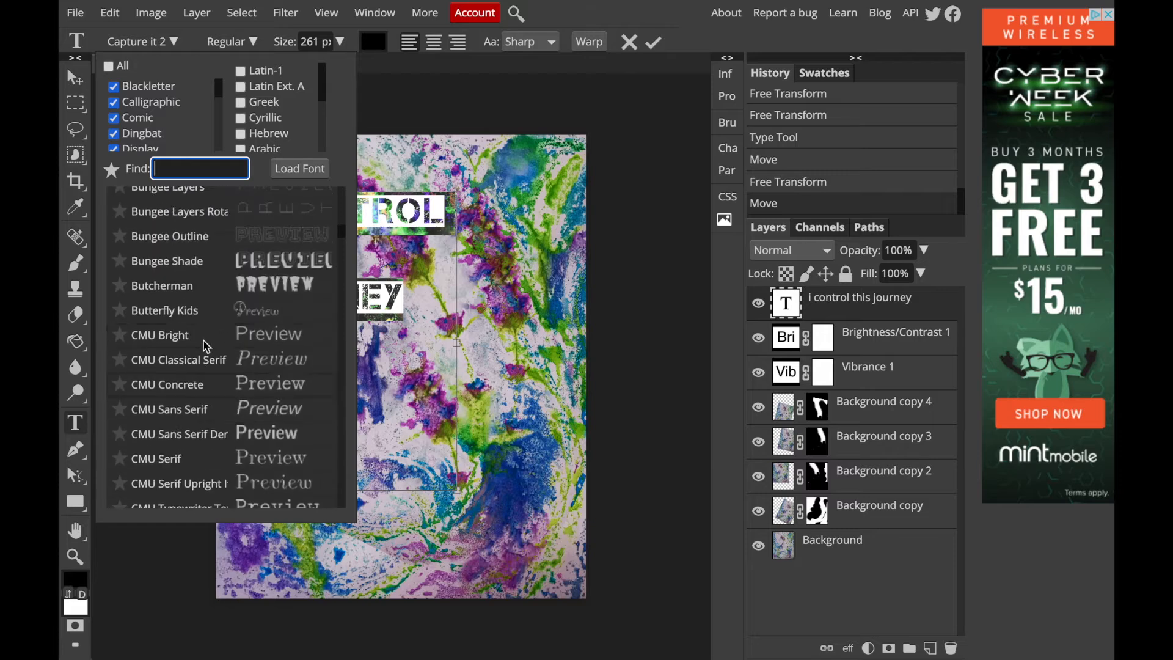
pyautogui.scroll(10, 204, 310)
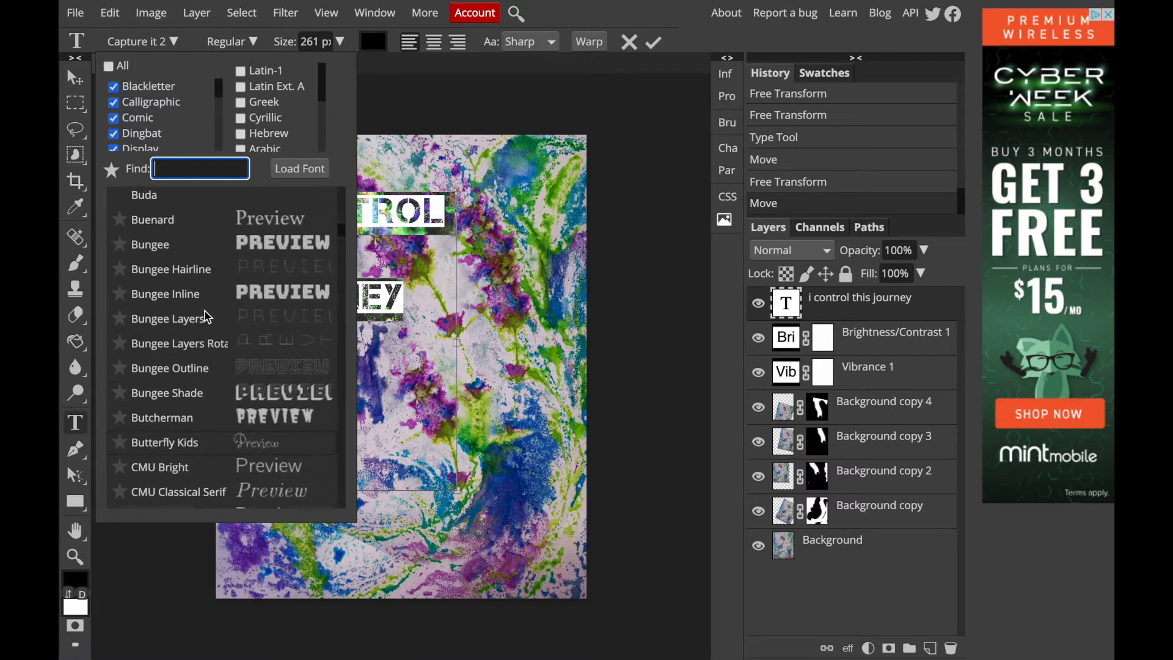
pyautogui.scroll(2, 208, 312)
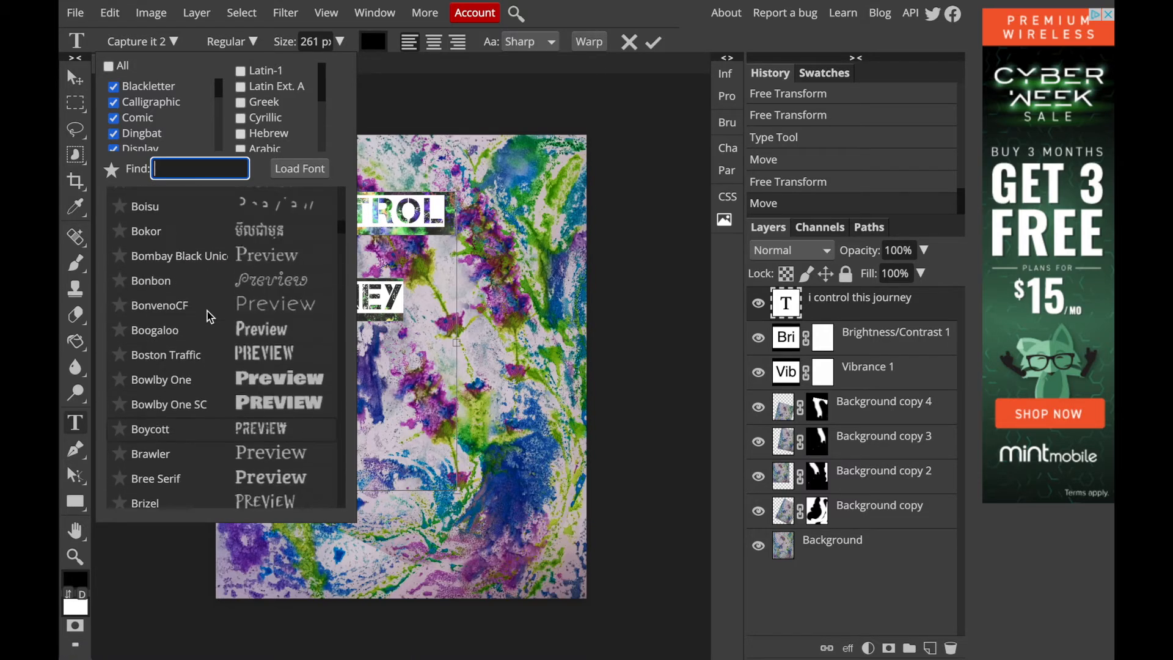
pyautogui.click(208, 430)
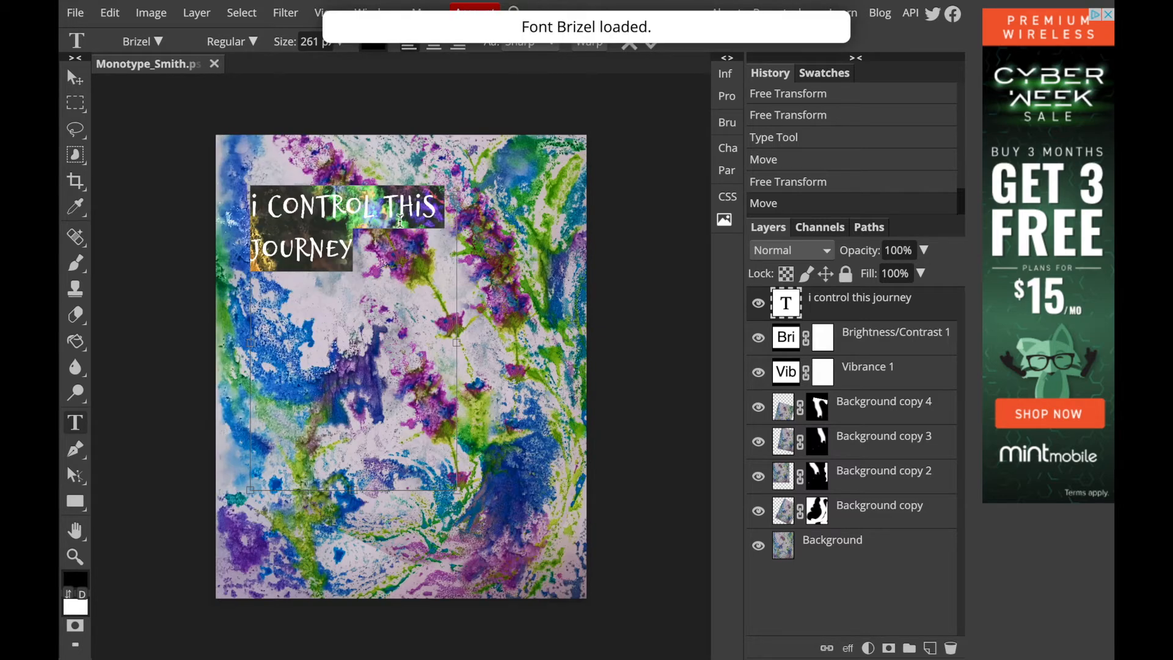
# - Change the font of the selected "i control this journey" text to Beth Ellen 2
pyautogui.click(146, 41)
pyautogui.scroll(5, 223, 297)
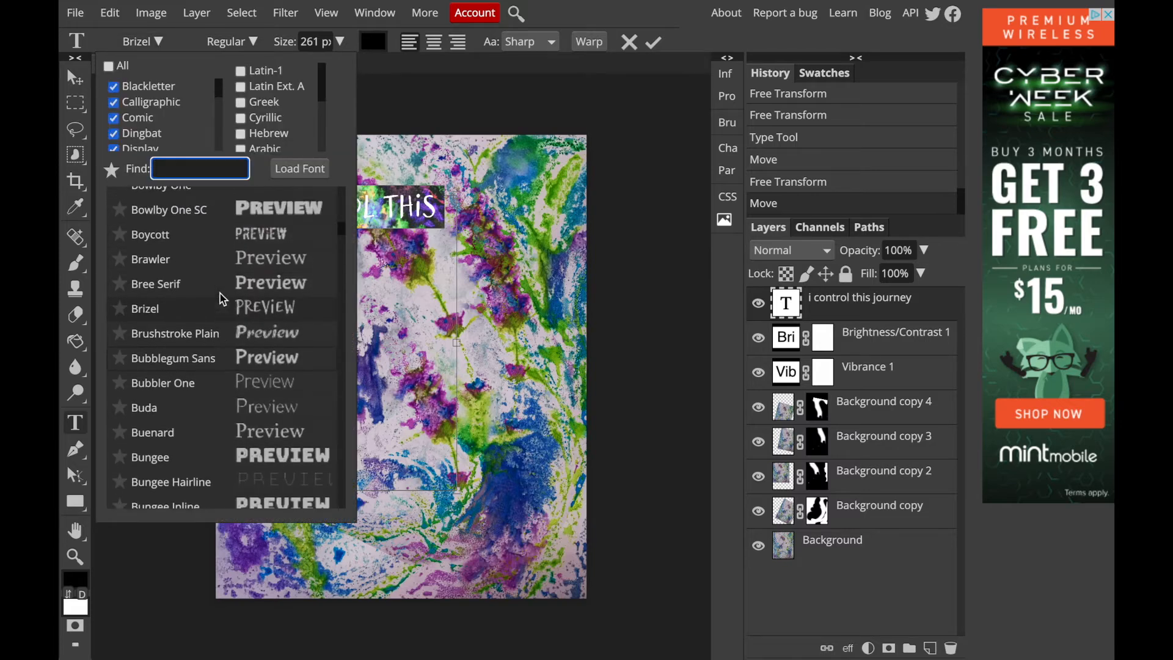
pyautogui.scroll(5, 223, 298)
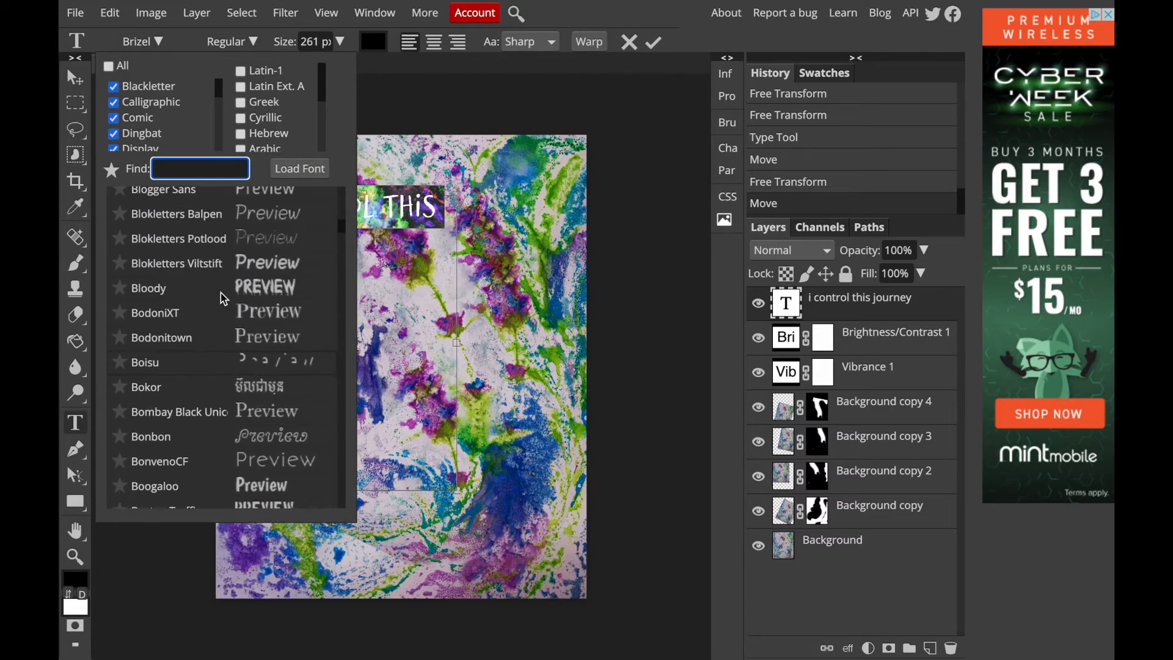
pyautogui.scroll(5, 223, 297)
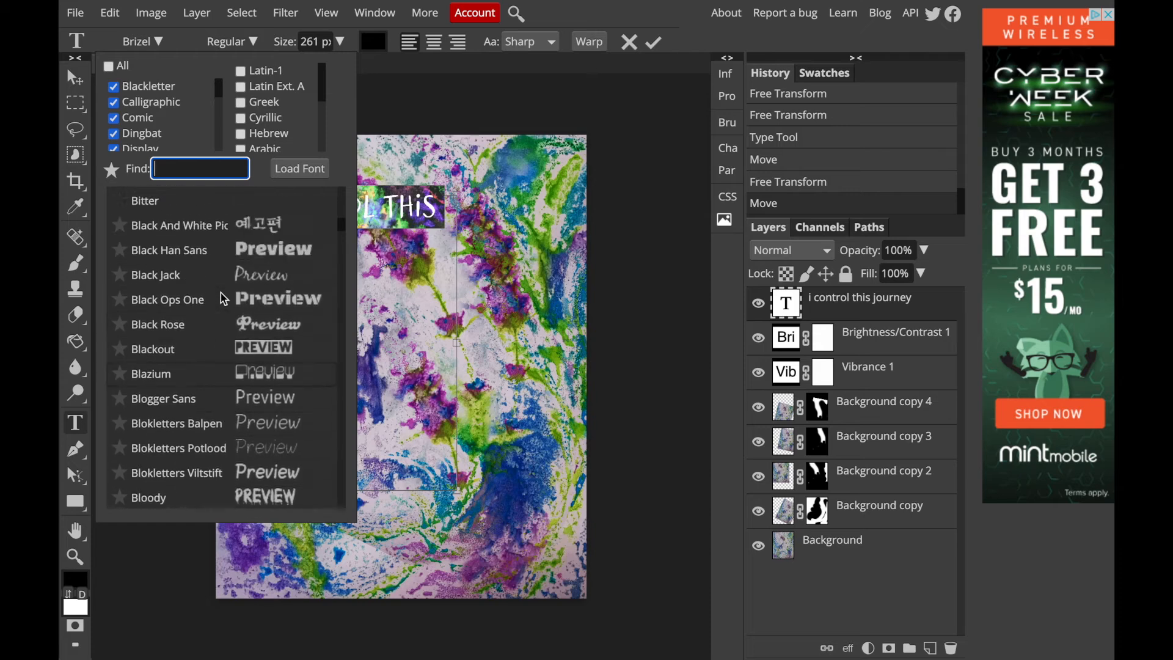
pyautogui.scroll(5, 223, 297)
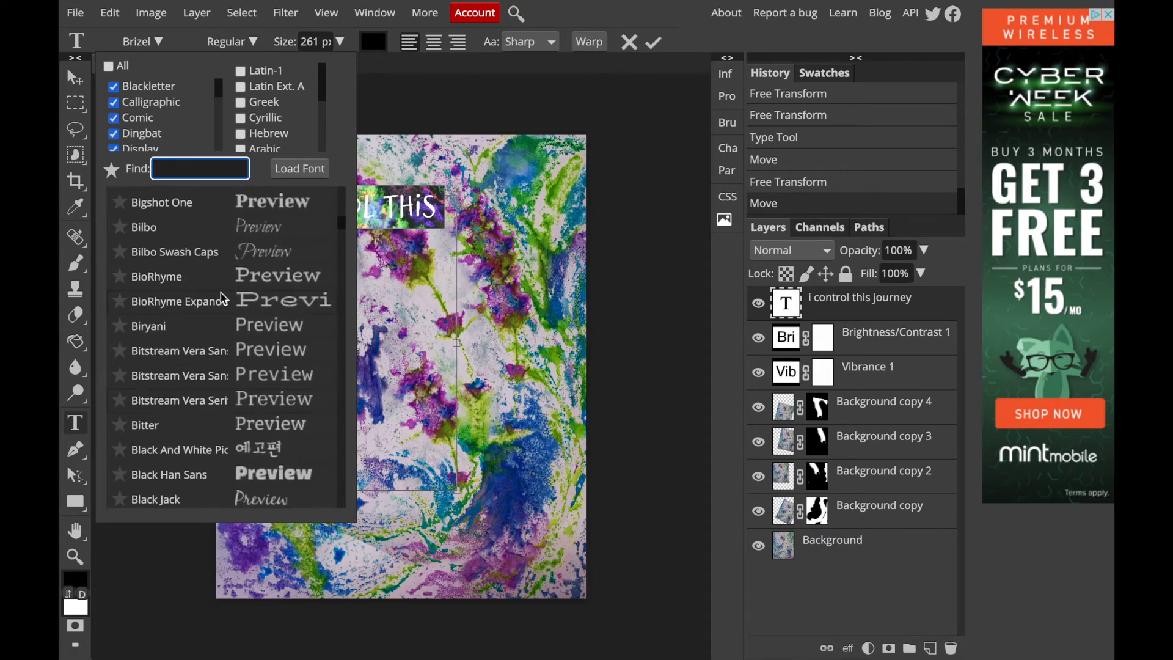
pyautogui.scroll(5, 223, 298)
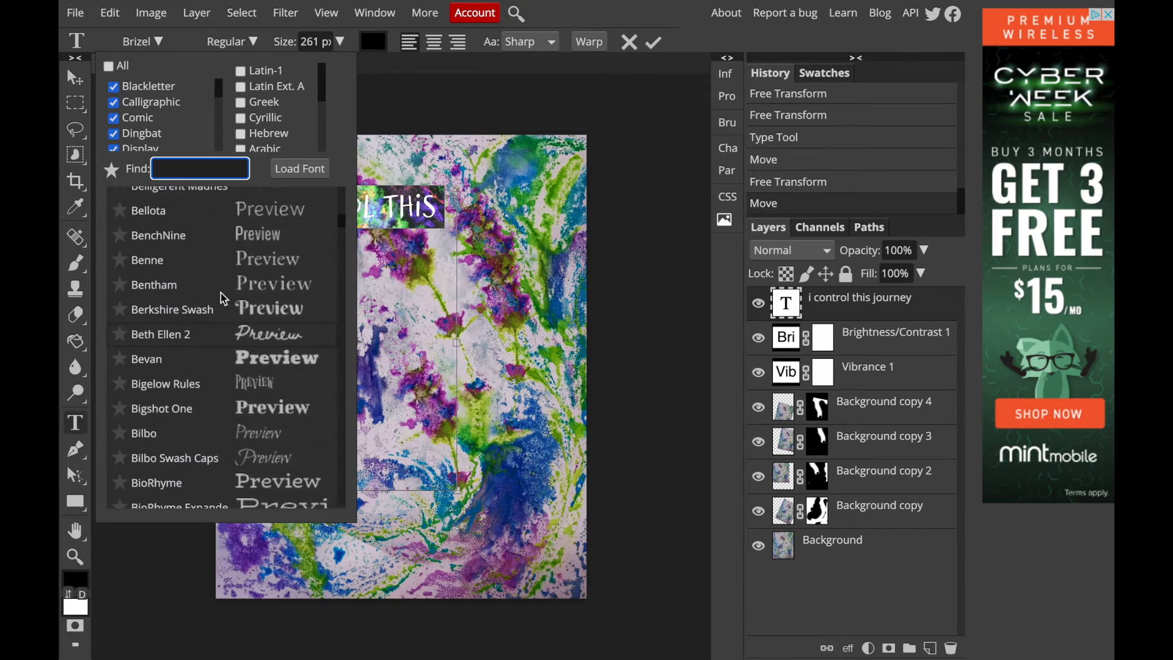
pyautogui.click(212, 400)
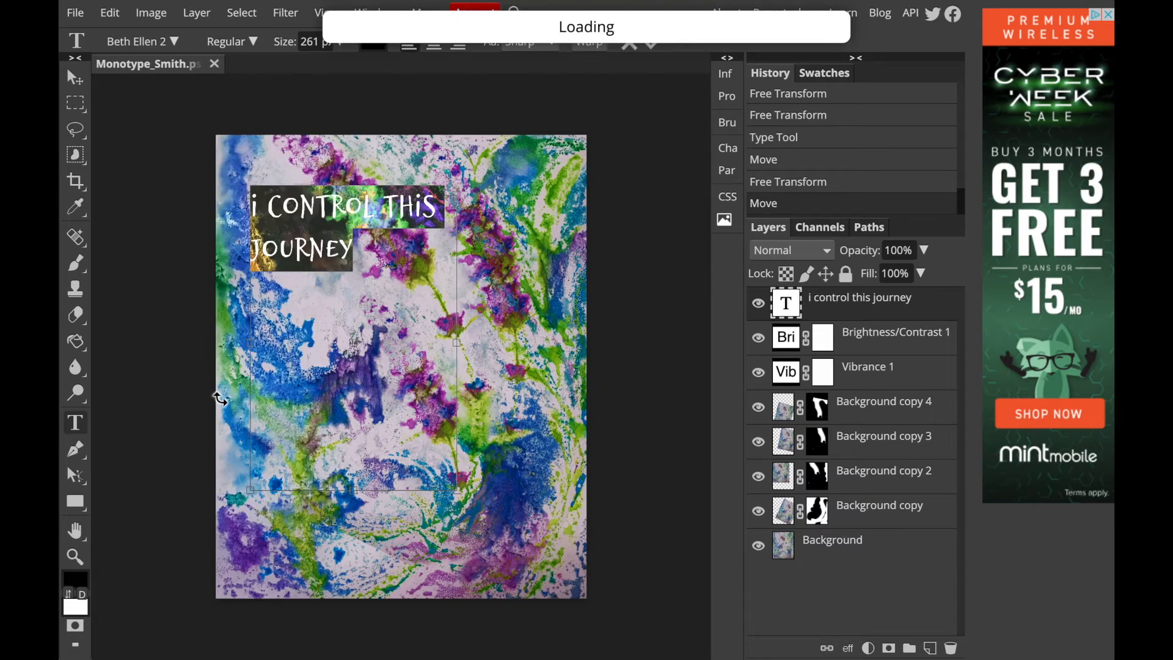
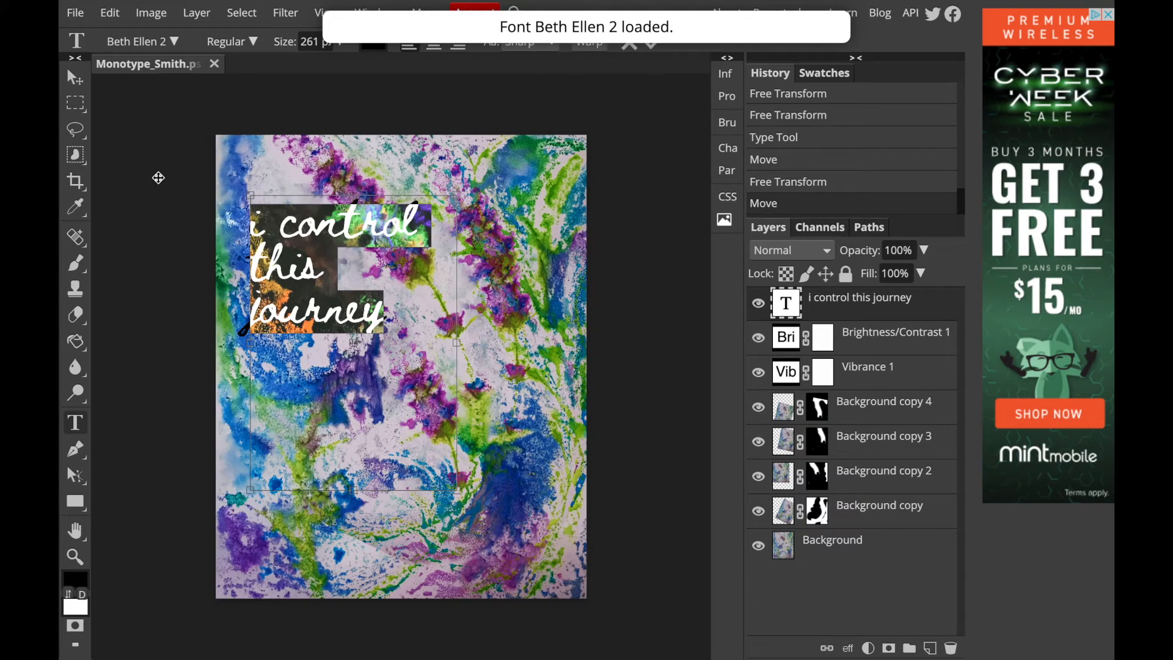
# - Replace the text's lowercase "i" with a capital "I" and move the text layer to the artwork's lower-right area
pyautogui.click(268, 227)
pyautogui.press('BackSpace')
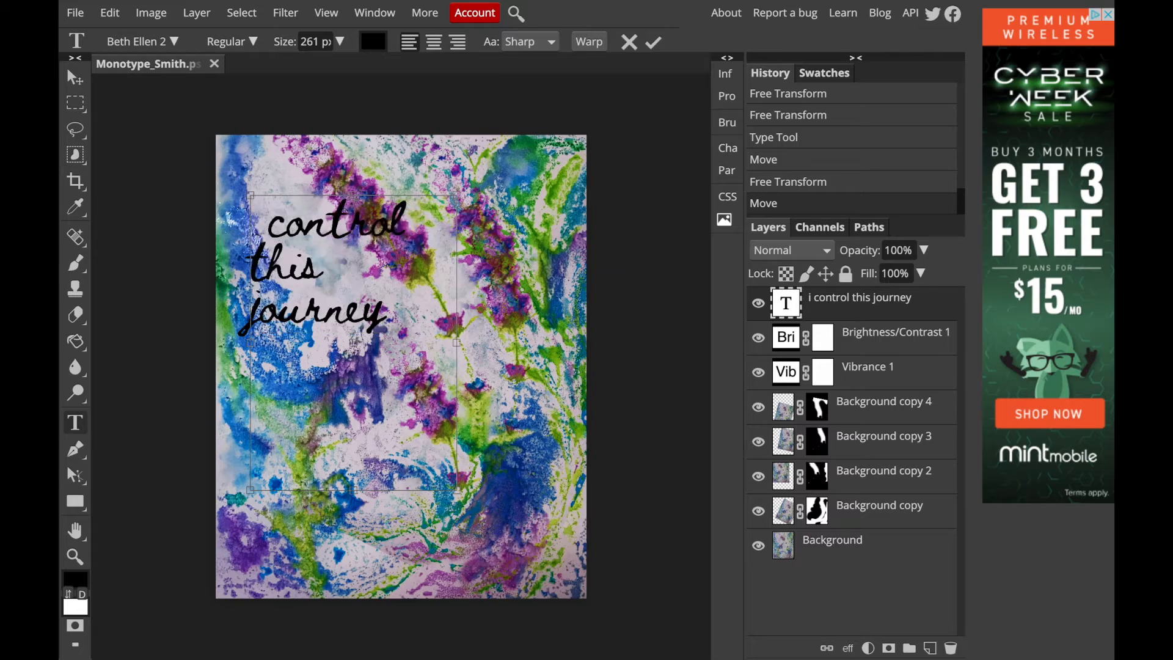
pyautogui.write('I')
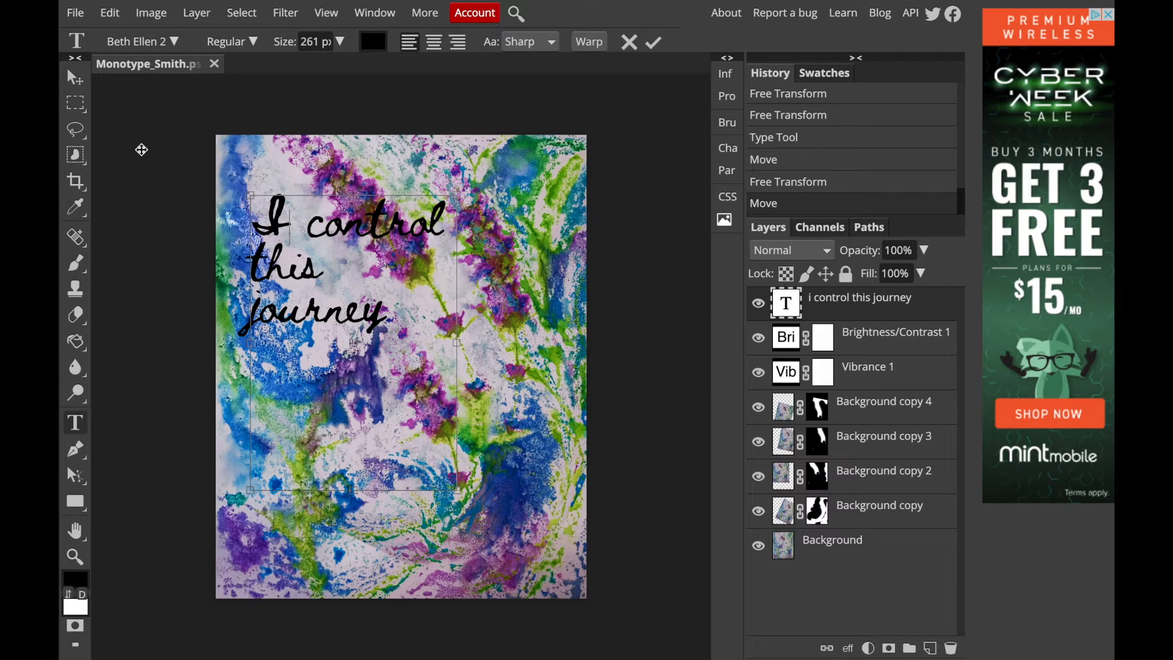
pyautogui.click(75, 77)
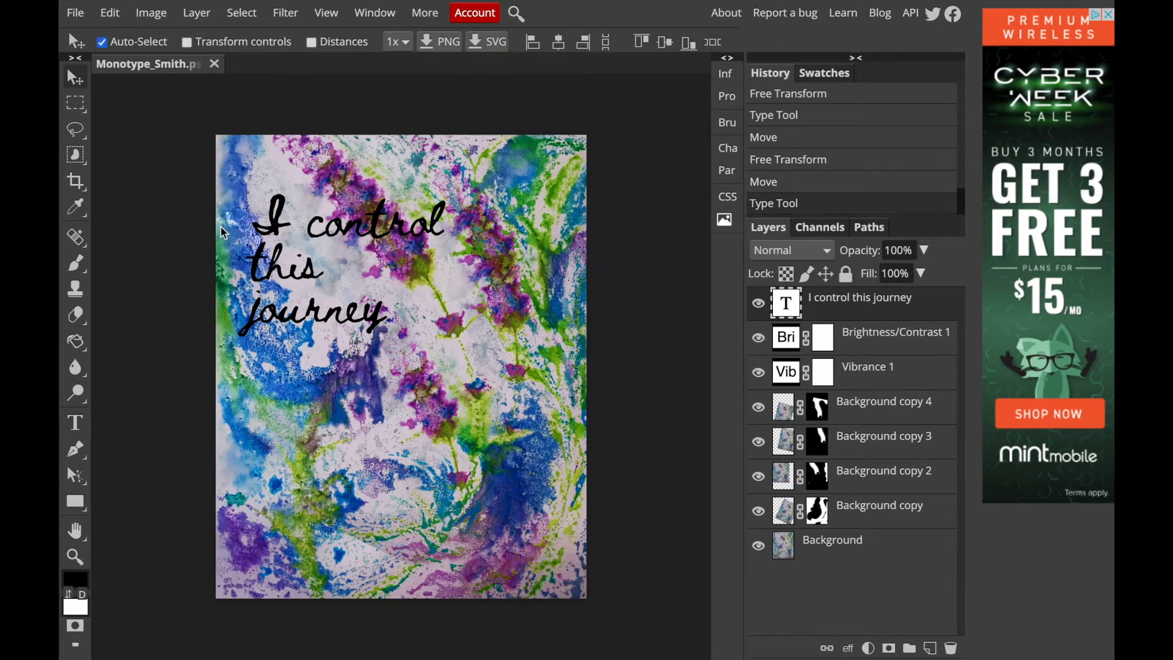
pyautogui.moveTo(344, 231); pyautogui.dragTo(421, 472)
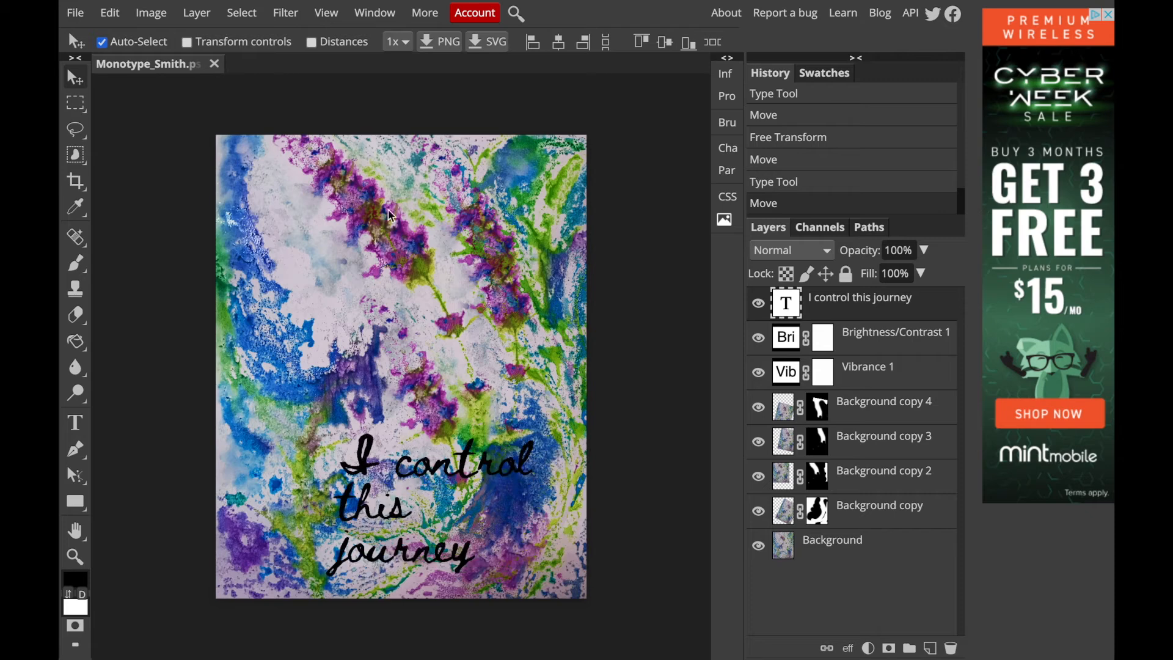
# - Select the whole "I control this journey" text, try centre alignment and settle on right alignment
pyautogui.click(75, 421)
pyautogui.click(371, 464)
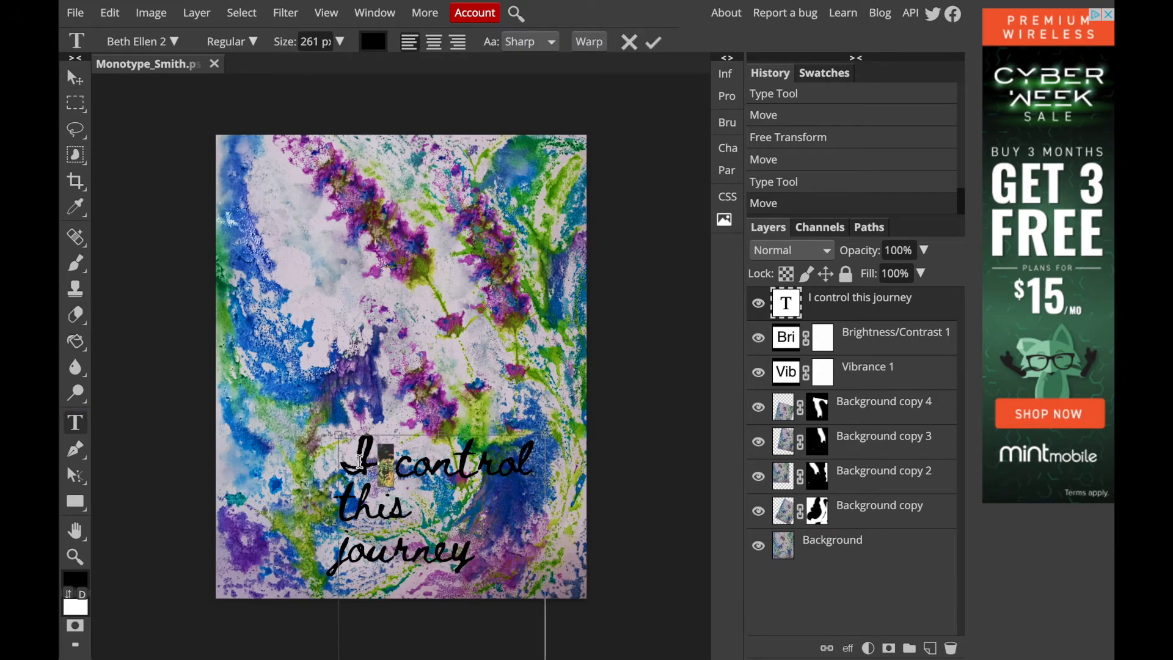
pyautogui.moveTo(345, 458); pyautogui.dragTo(482, 545)
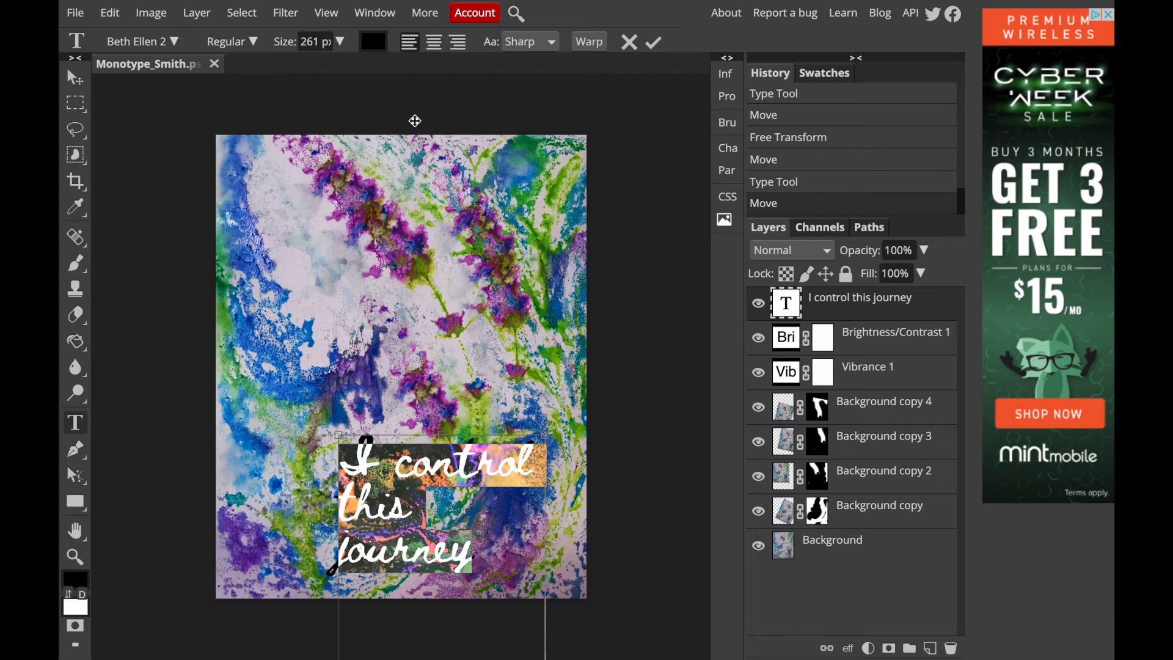
pyautogui.click(433, 42)
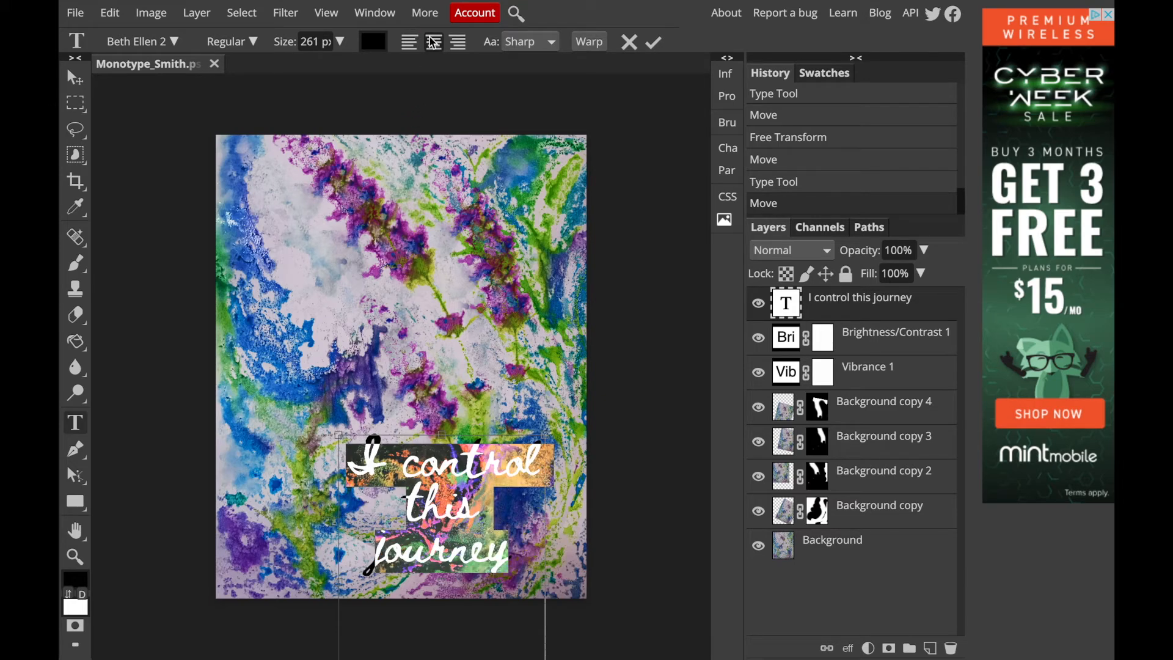
pyautogui.click(458, 42)
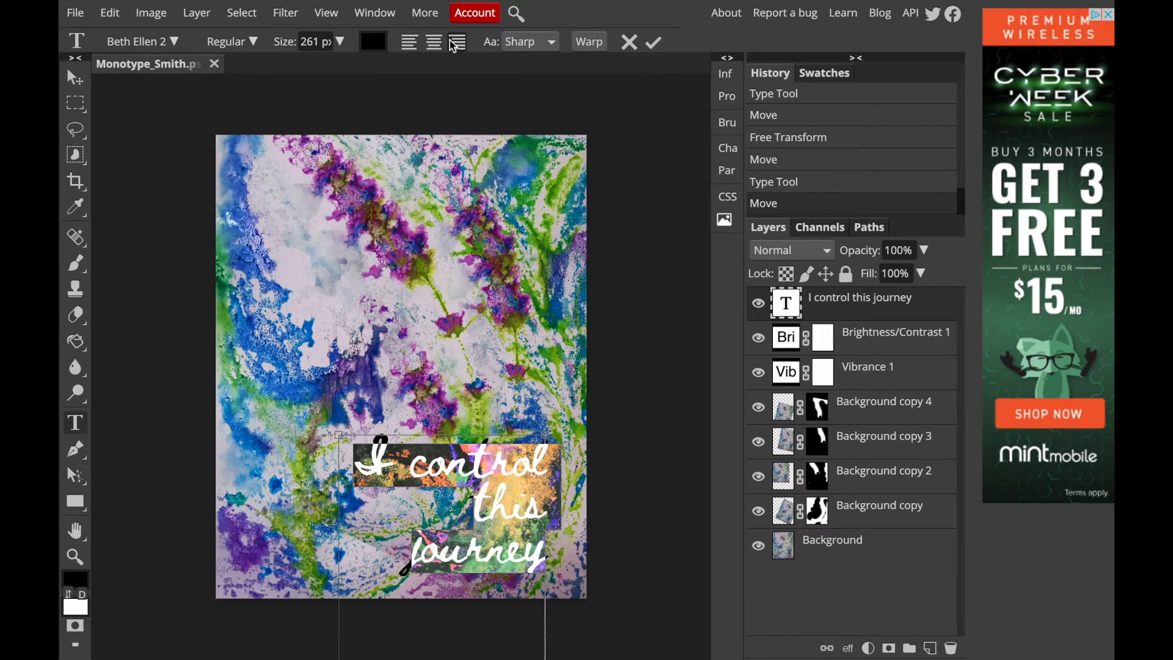
# - Try centred and left alignment on the quote text, returning it to right alignment
pyautogui.click(433, 42)
pyautogui.click(408, 42)
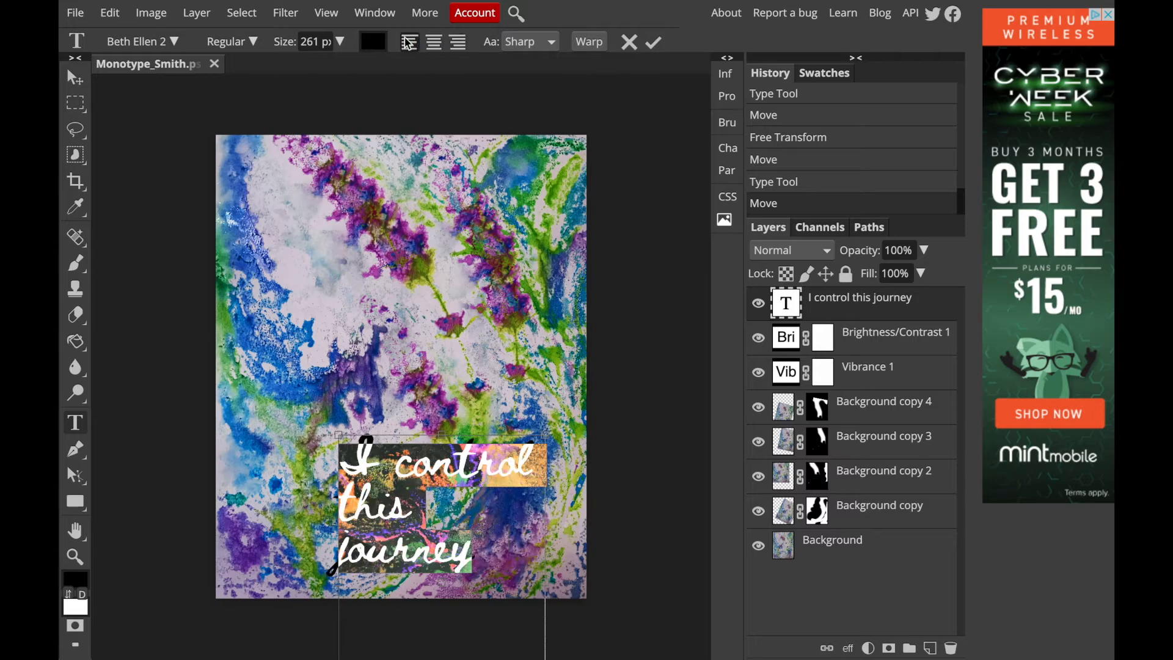
pyautogui.click(459, 42)
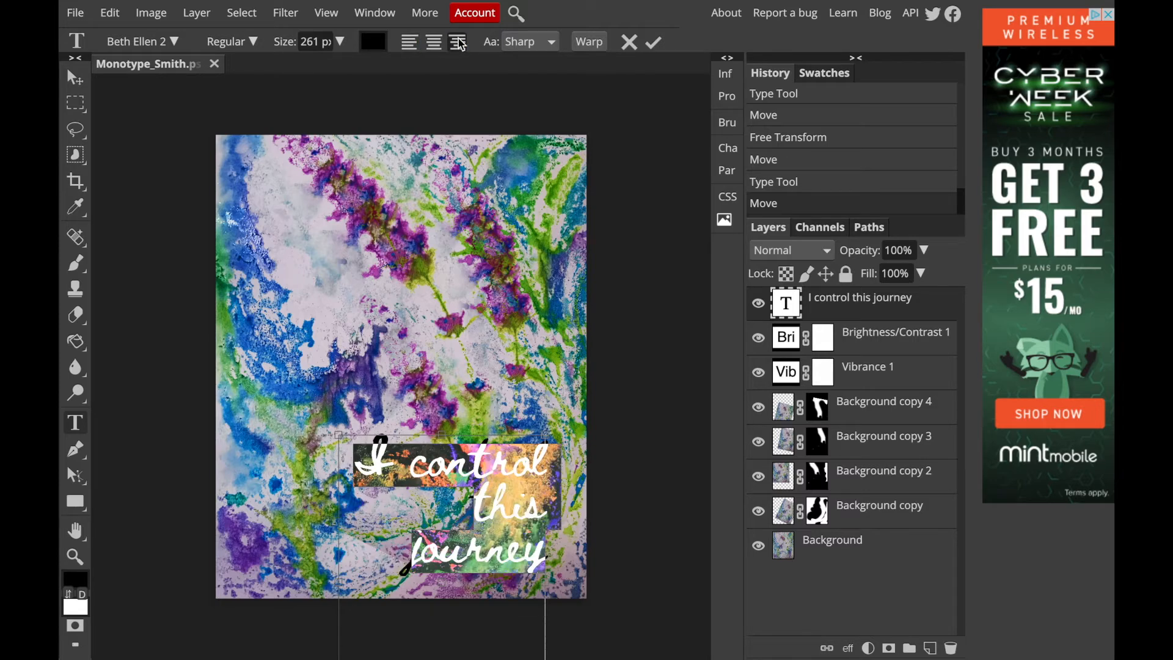
# - Move the "I control this journey" quote to the artwork's upper-left area and left-align its text
pyautogui.click(76, 77)
pyautogui.moveTo(507, 455); pyautogui.dragTo(376, 154)
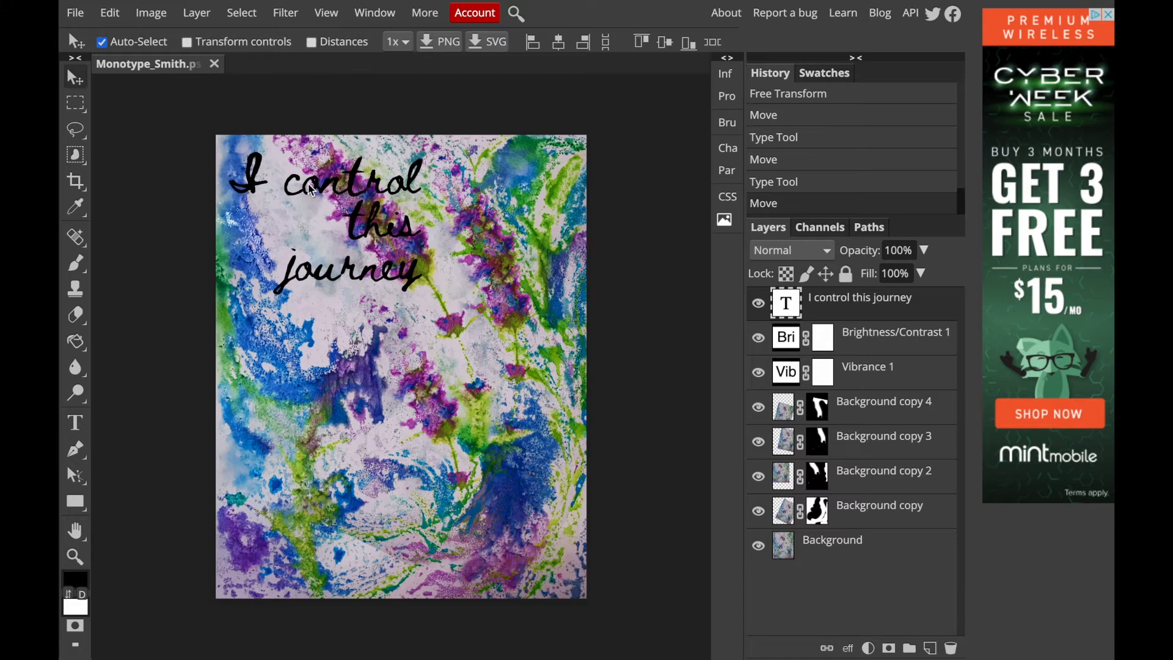
pyautogui.press('t')
pyautogui.click(244, 178)
pyautogui.moveTo(244, 178); pyautogui.dragTo(421, 282)
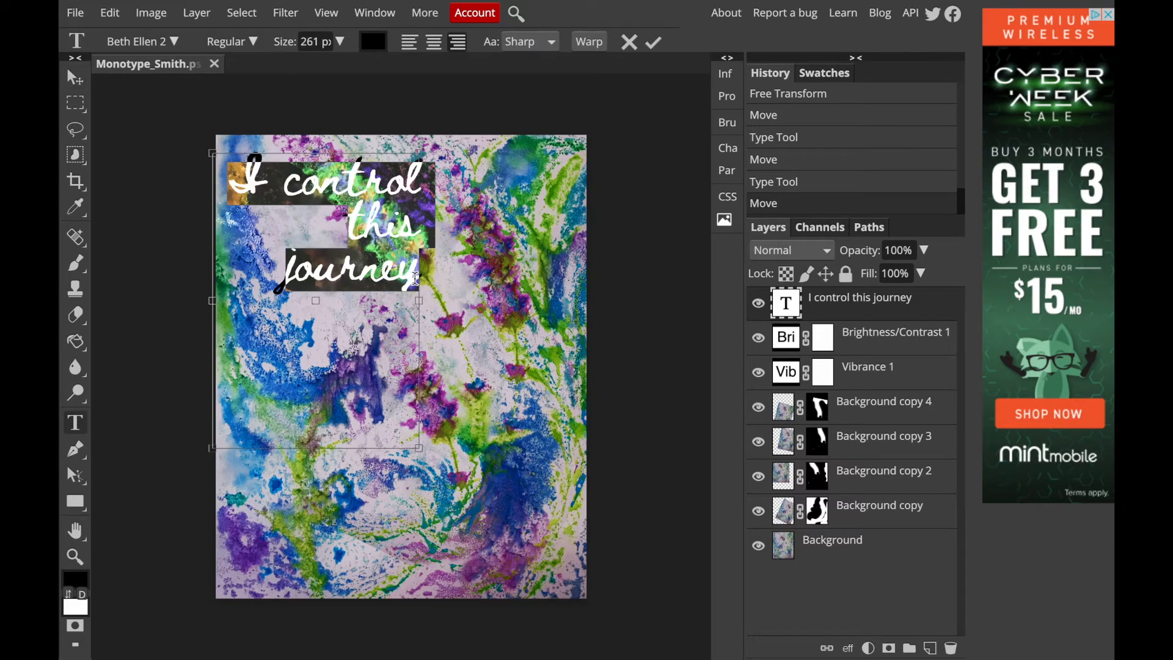
pyautogui.click(409, 41)
# - Try a line break after the quote's opening "I" and a lowercase-style replacement for that letter
pyautogui.click(270, 186)
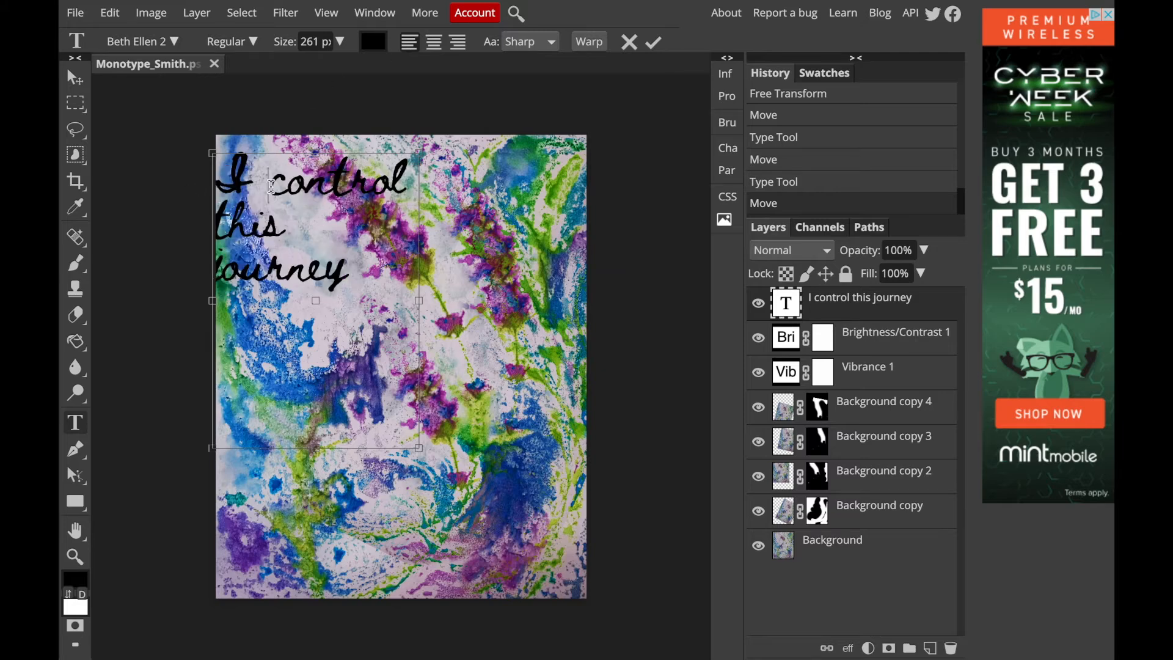
pyautogui.press('Return')
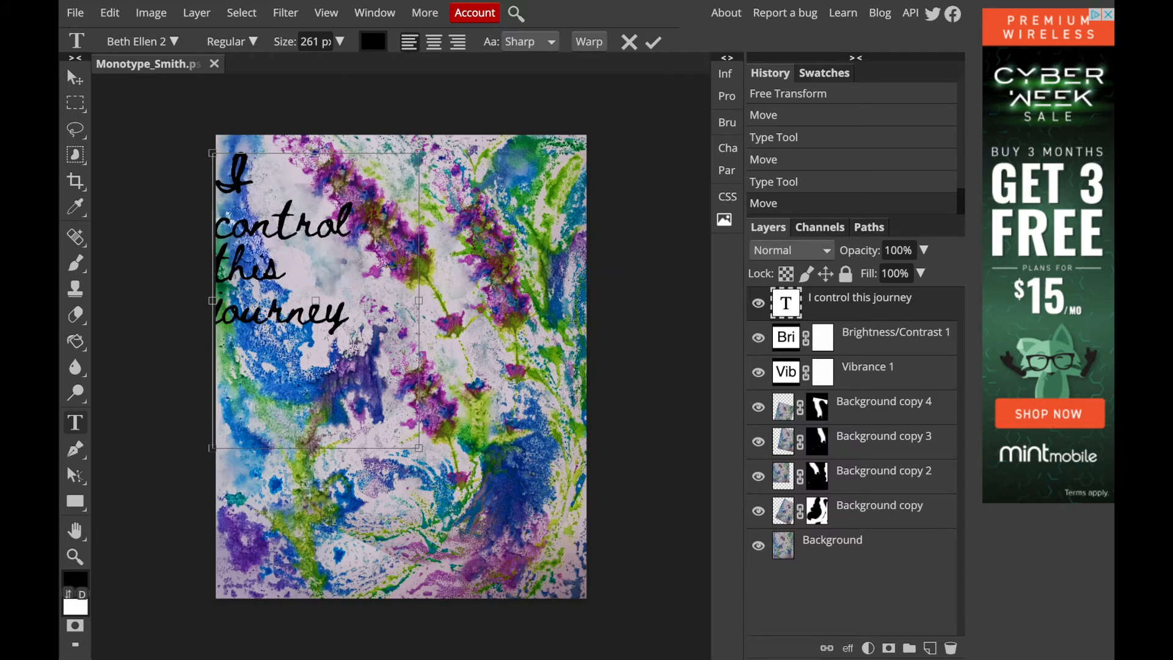
pyautogui.press('BackSpace')
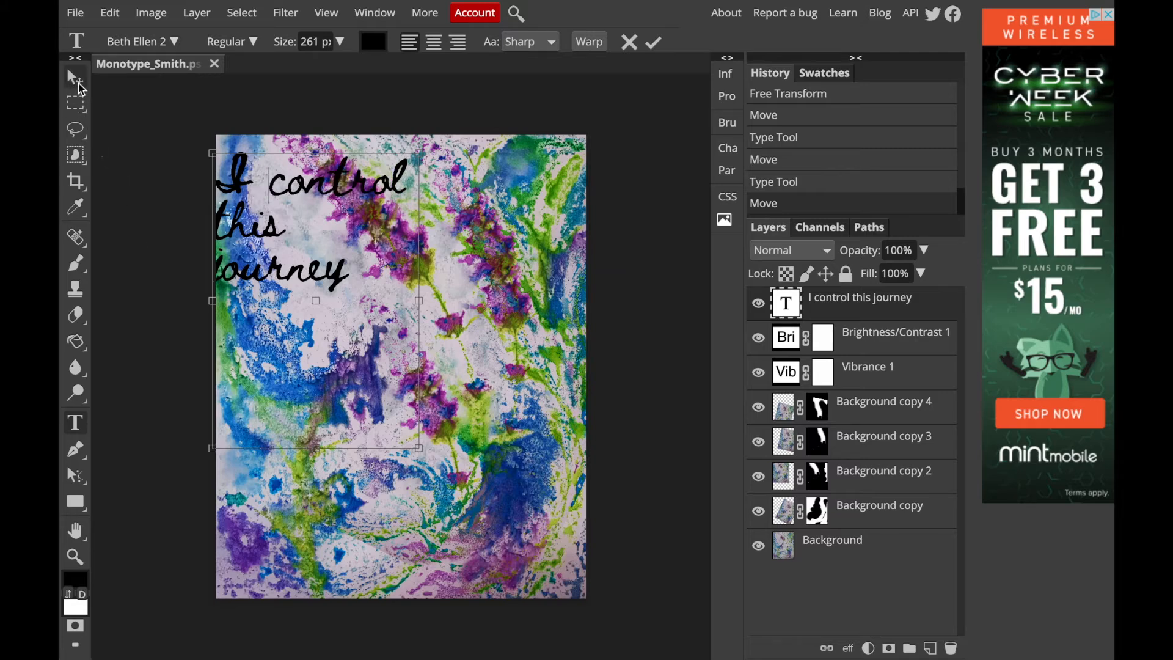
pyautogui.press('BackSpace')
pyautogui.write('i')
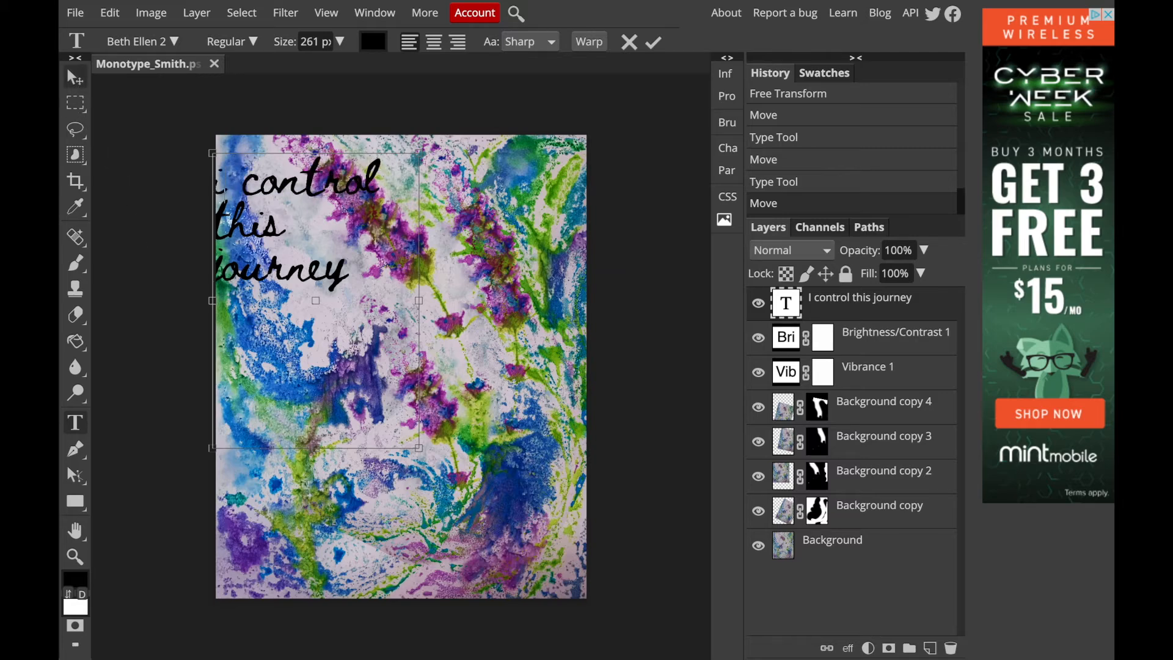
pyautogui.press('BackSpace')
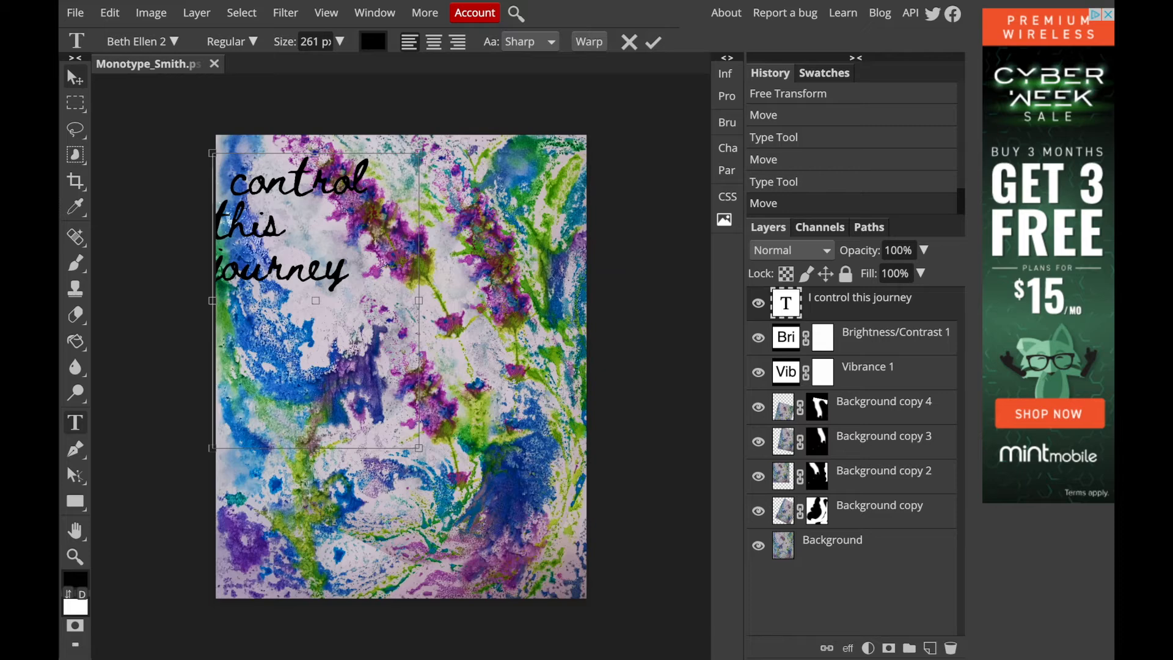
pyautogui.write('I')
# - Reposition the quote inside the artwork's left edge and retype its opening word as a capital "I"
pyautogui.click(72, 77)
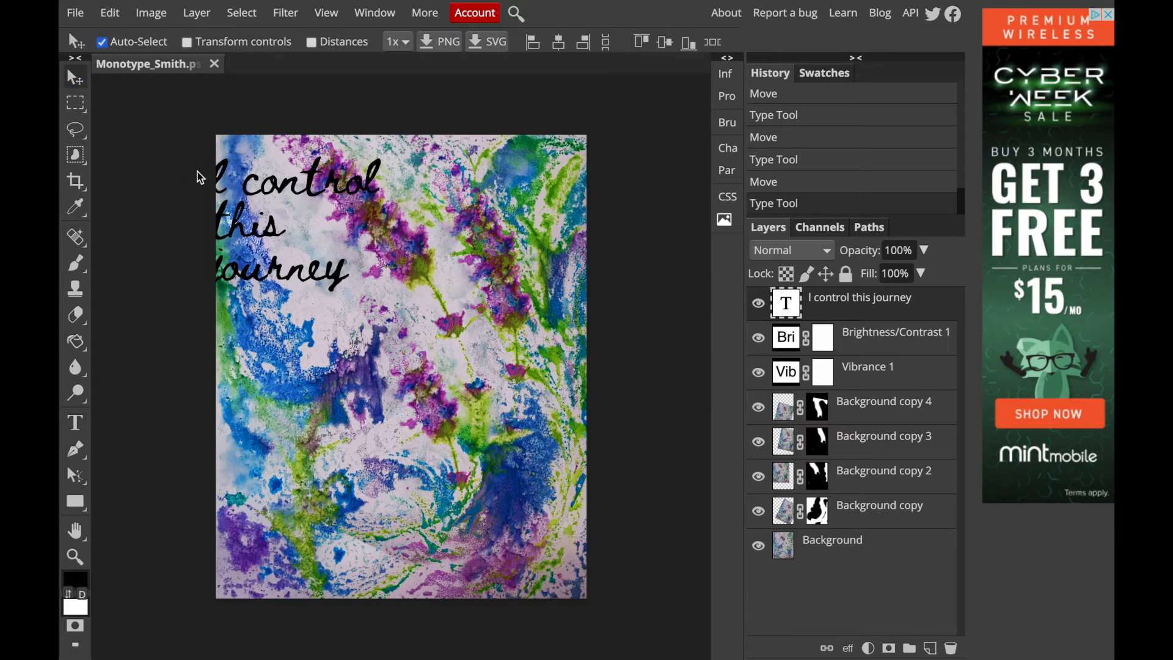
pyautogui.moveTo(251, 183); pyautogui.dragTo(286, 188)
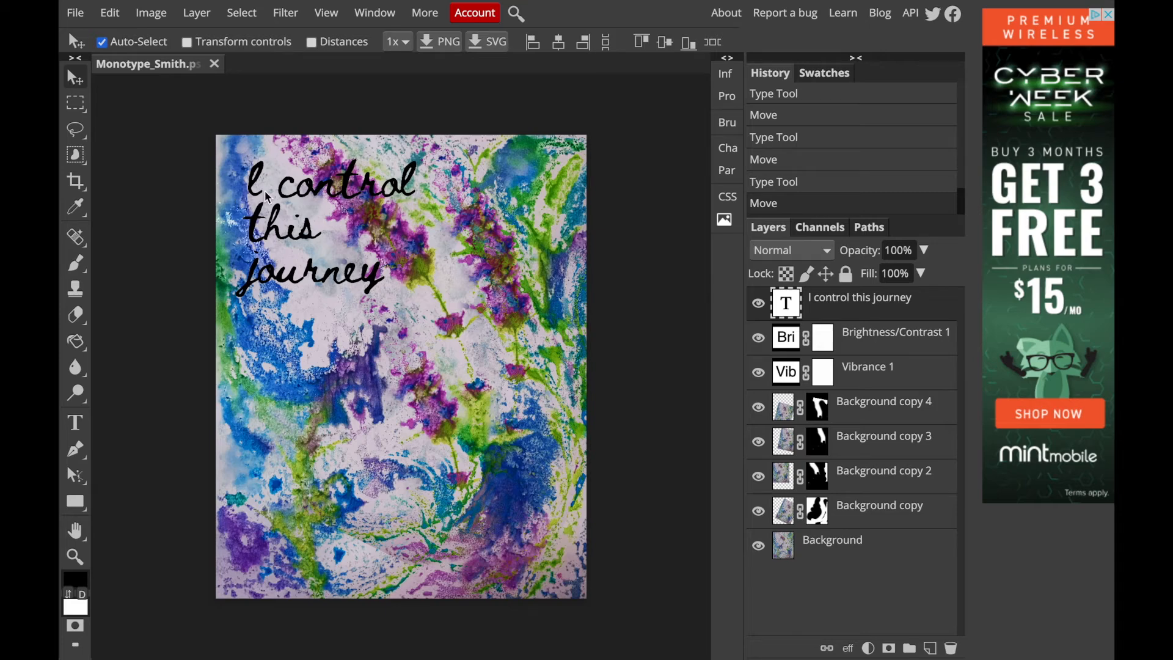
pyautogui.press('t')
pyautogui.click(271, 188)
pyautogui.press('BackSpace')
pyautogui.press('BackSpace')
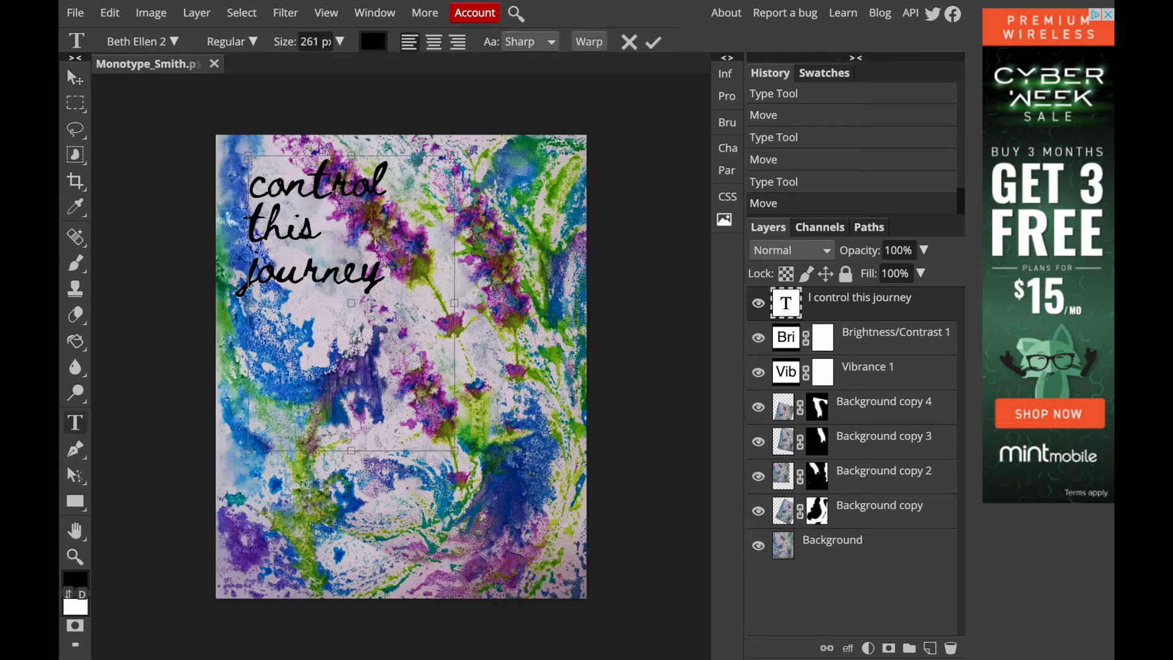
pyautogui.write('I')
pyautogui.press('BackSpace')
pyautogui.write('I')
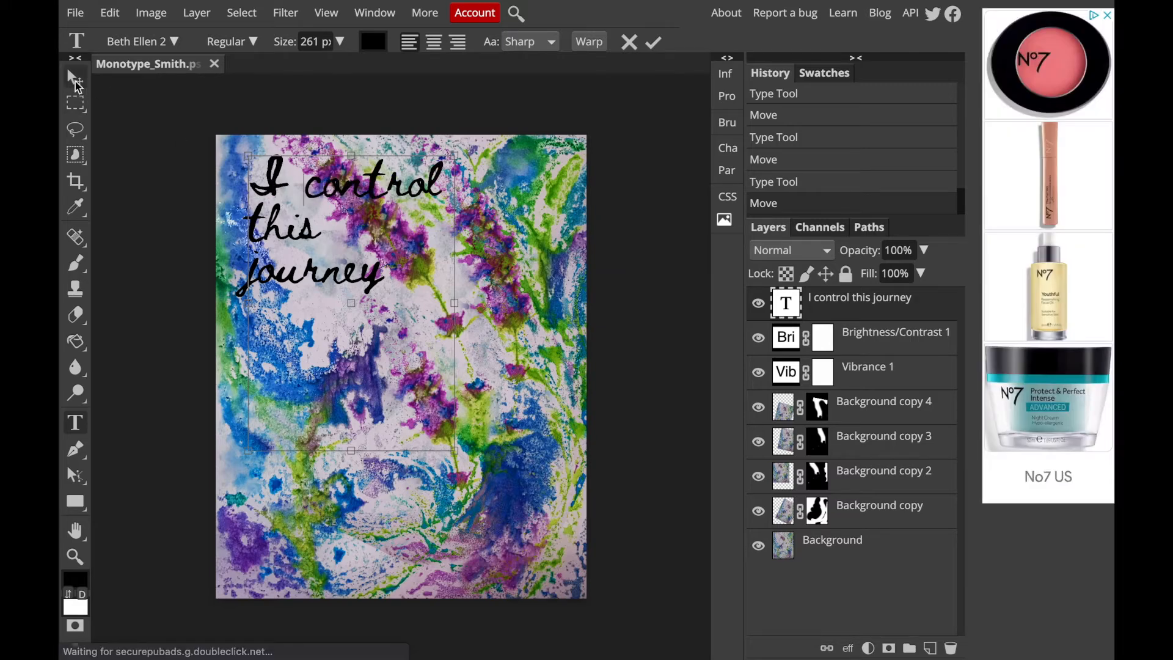
pyautogui.click(75, 79)
pyautogui.moveTo(294, 179); pyautogui.dragTo(288, 188)
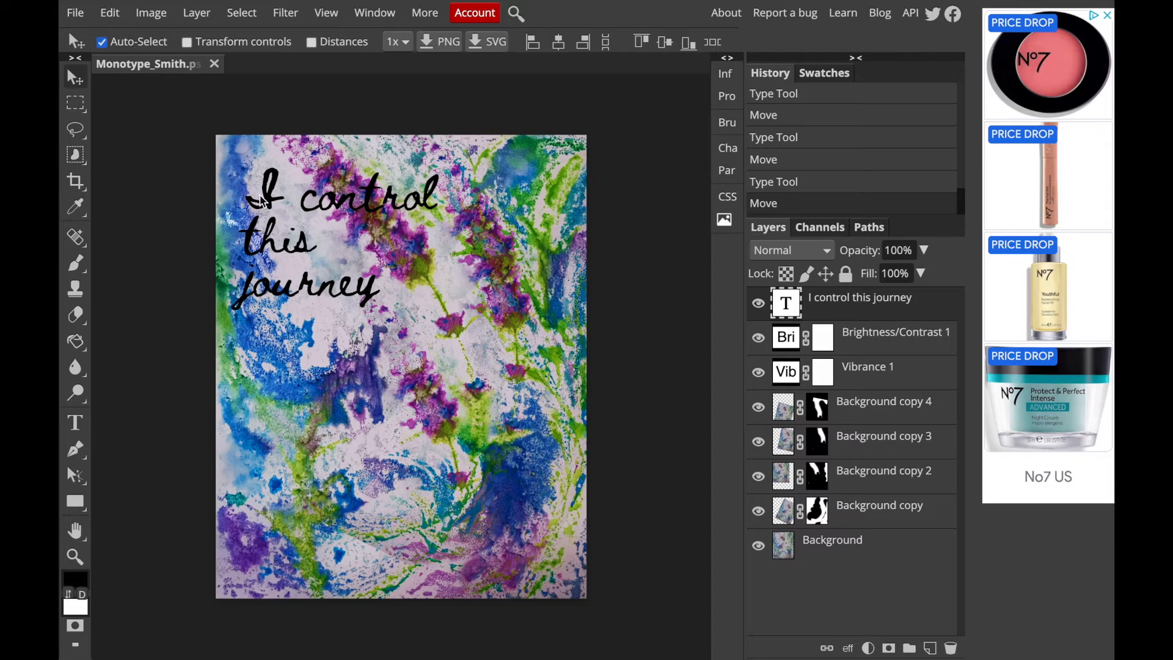
# - Recolour the whole quote with a dark blue sampled from the lower-right part of the artwork
pyautogui.click(75, 423)
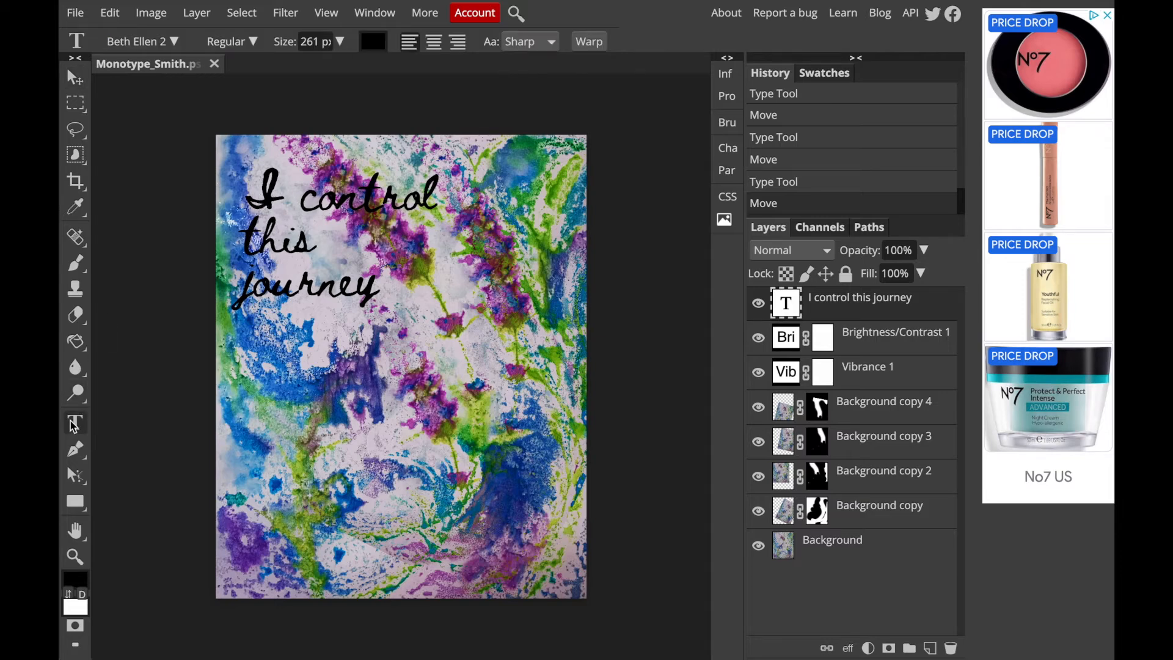
pyautogui.moveTo(254, 183); pyautogui.dragTo(382, 294)
pyautogui.click(374, 44)
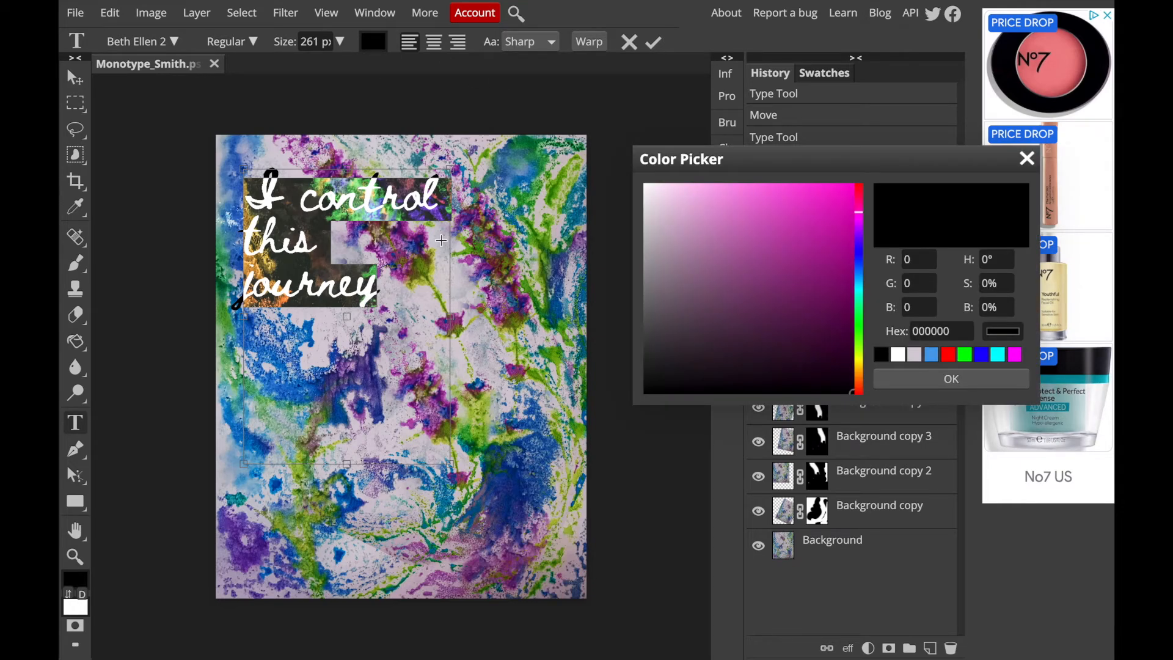
pyautogui.click(518, 479)
pyautogui.click(902, 379)
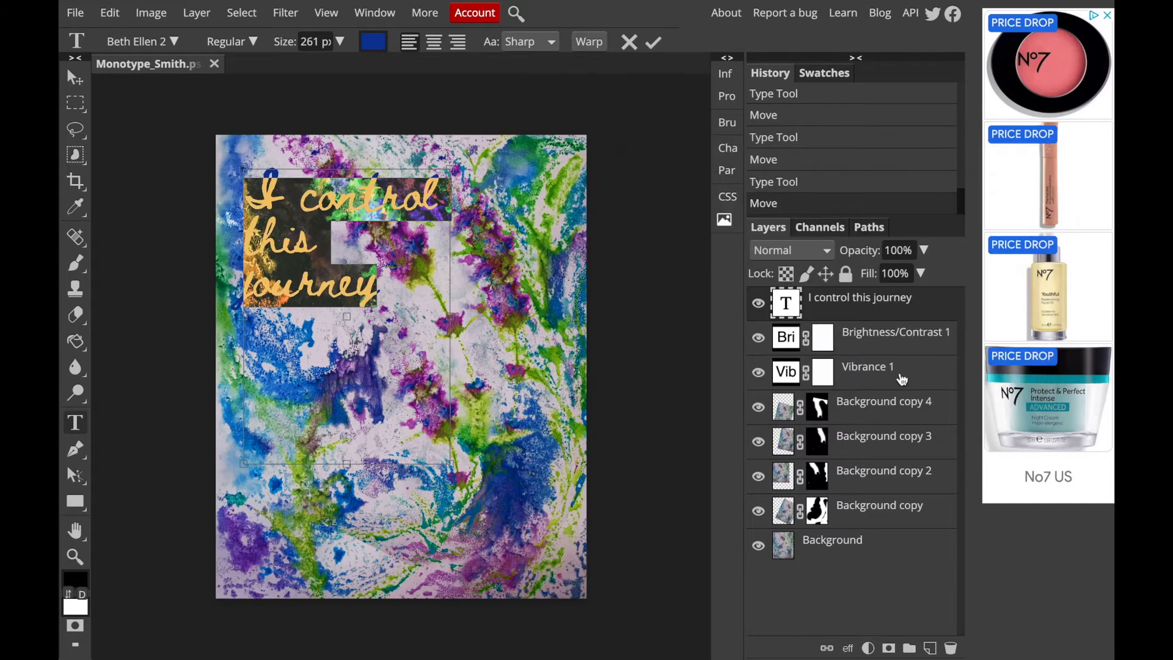
# - Scale the quote down with Free Transform to a font size of about 137 px and place it over the upper-left area
pyautogui.click(75, 77)
pyautogui.moveTo(271, 208); pyautogui.dragTo(298, 182)
pyautogui.click(293, 185)
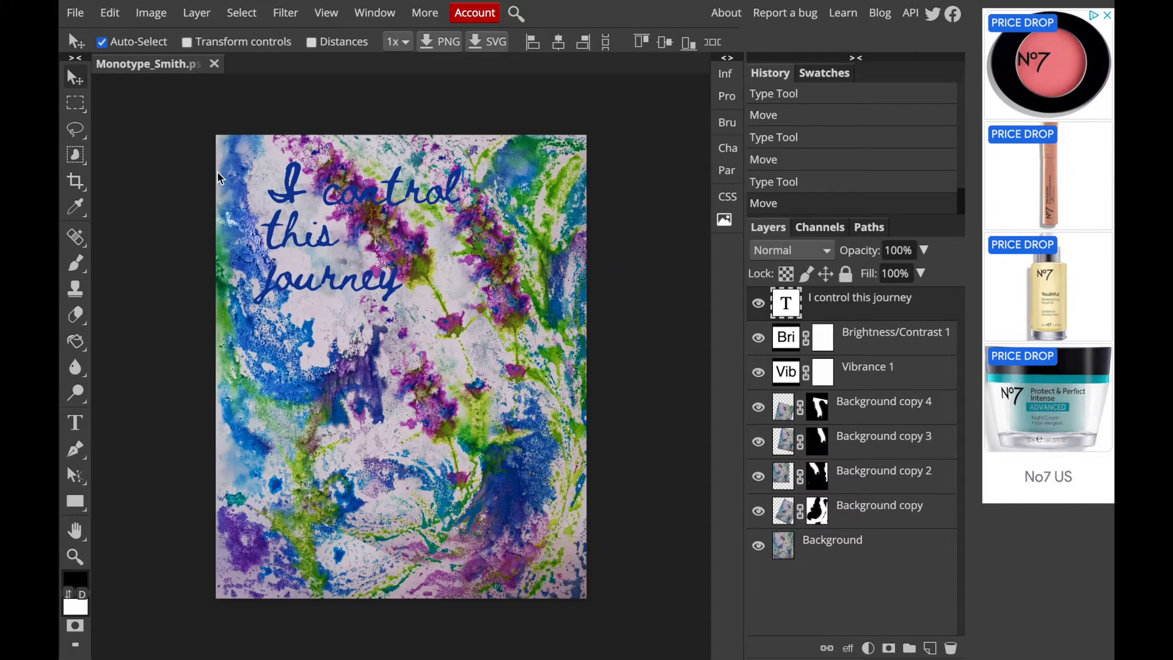
pyautogui.click(110, 14)
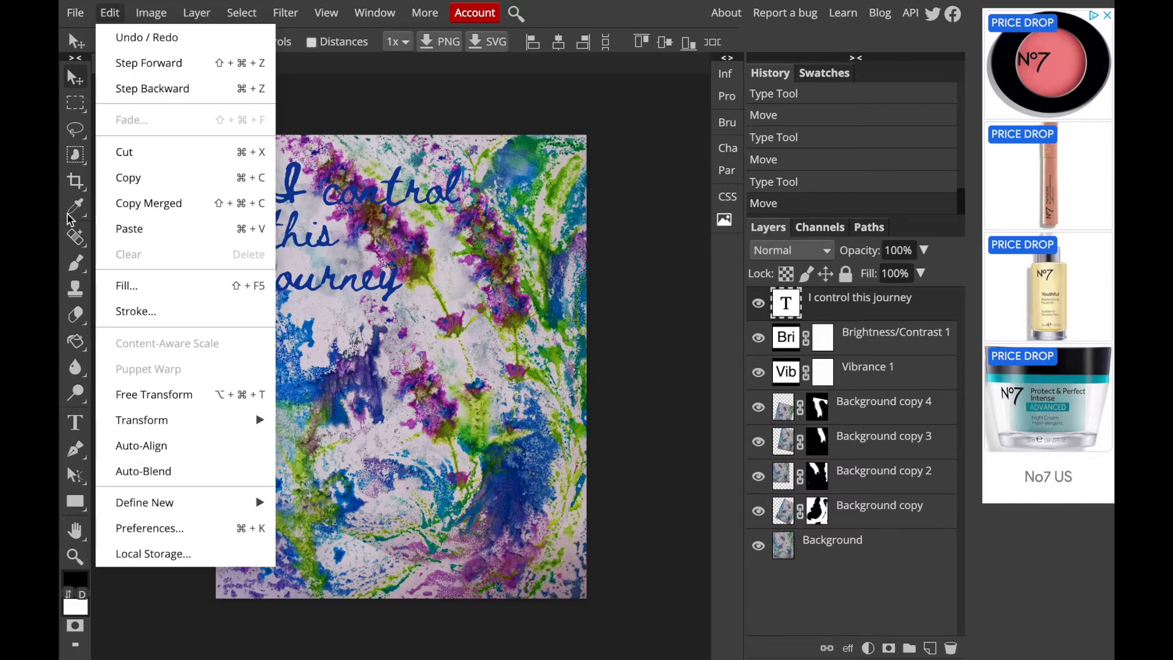
pyautogui.click(131, 394)
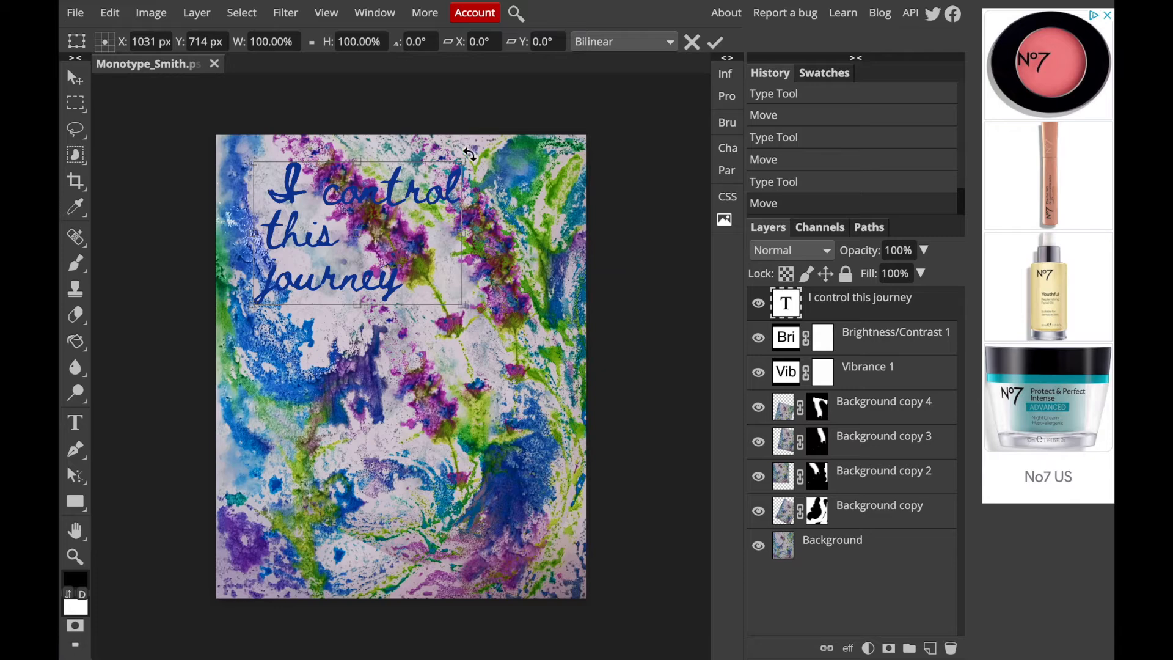
pyautogui.moveTo(464, 160); pyautogui.dragTo(346, 216)
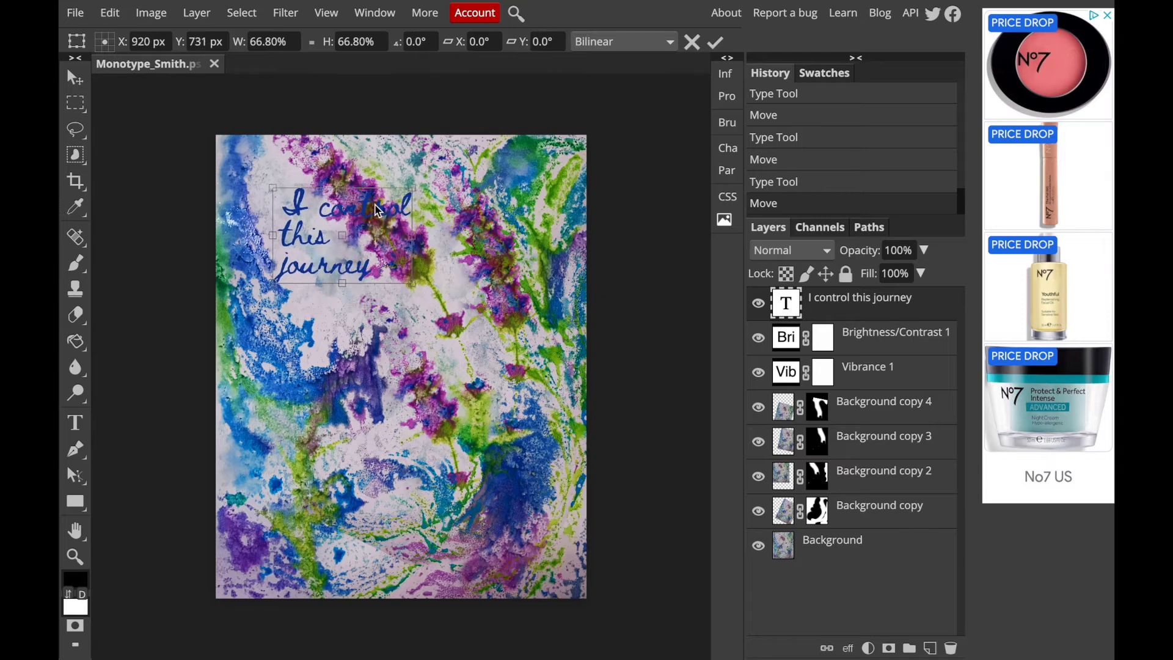
pyautogui.moveTo(408, 190); pyautogui.dragTo(383, 208)
pyautogui.moveTo(329, 248); pyautogui.dragTo(329, 201)
pyautogui.press('Return')
# - Insert a line break after "I" and move the four-line quote onto the pale area beside the purple flowers
pyautogui.press('t')
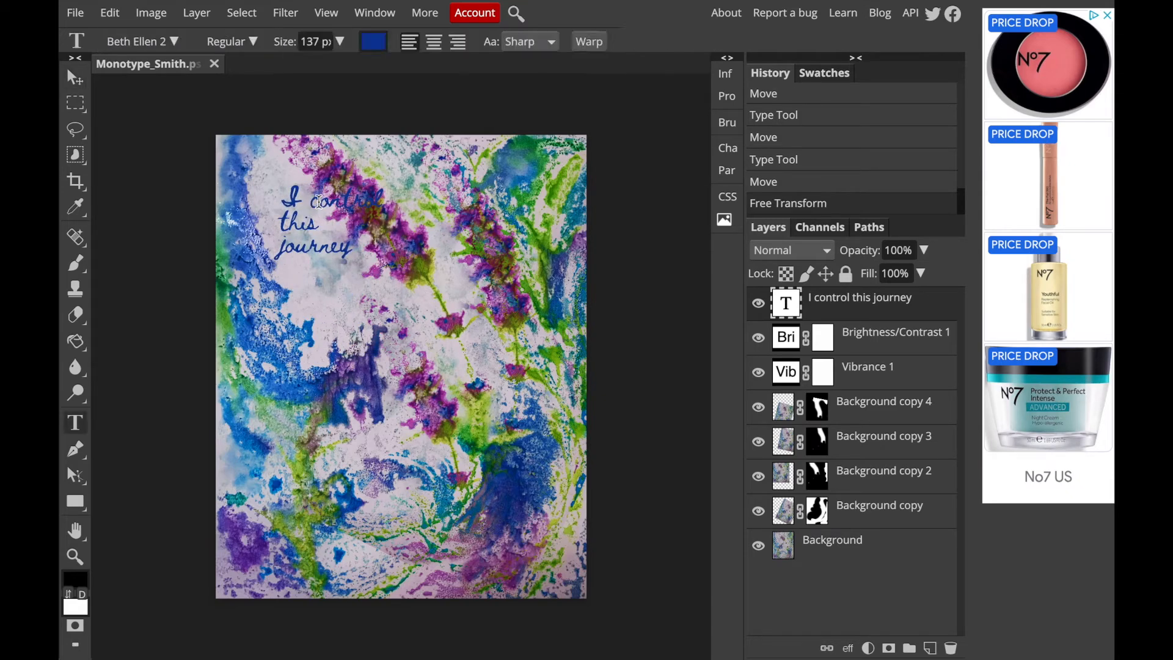
pyautogui.click(313, 204)
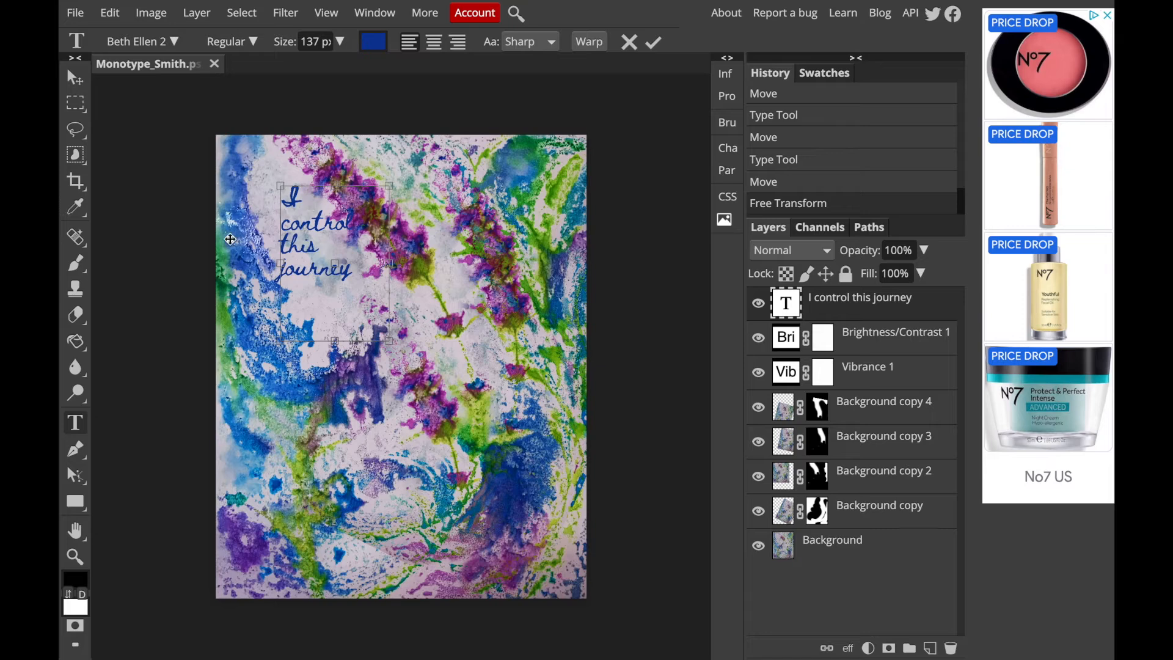
pyautogui.click(76, 77)
pyautogui.moveTo(308, 229); pyautogui.dragTo(314, 258)
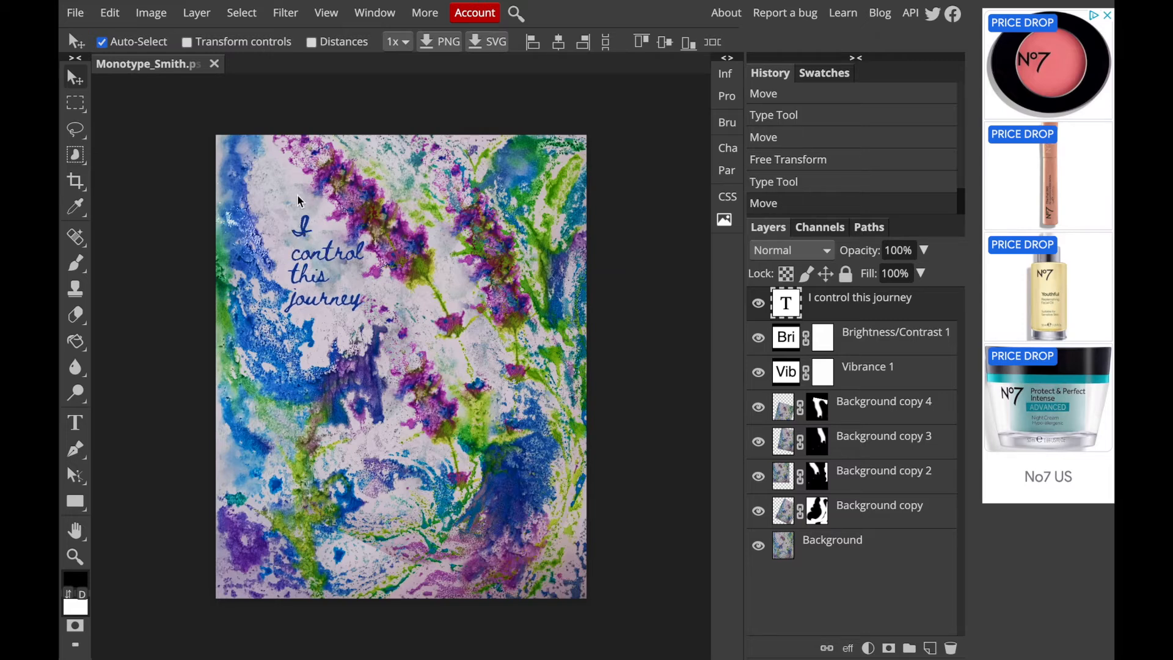
pyautogui.moveTo(318, 255)
pyautogui.mouseDown()
pyautogui.moveTo(305, 275)
pyautogui.moveTo(319, 259)
pyautogui.mouseUp()
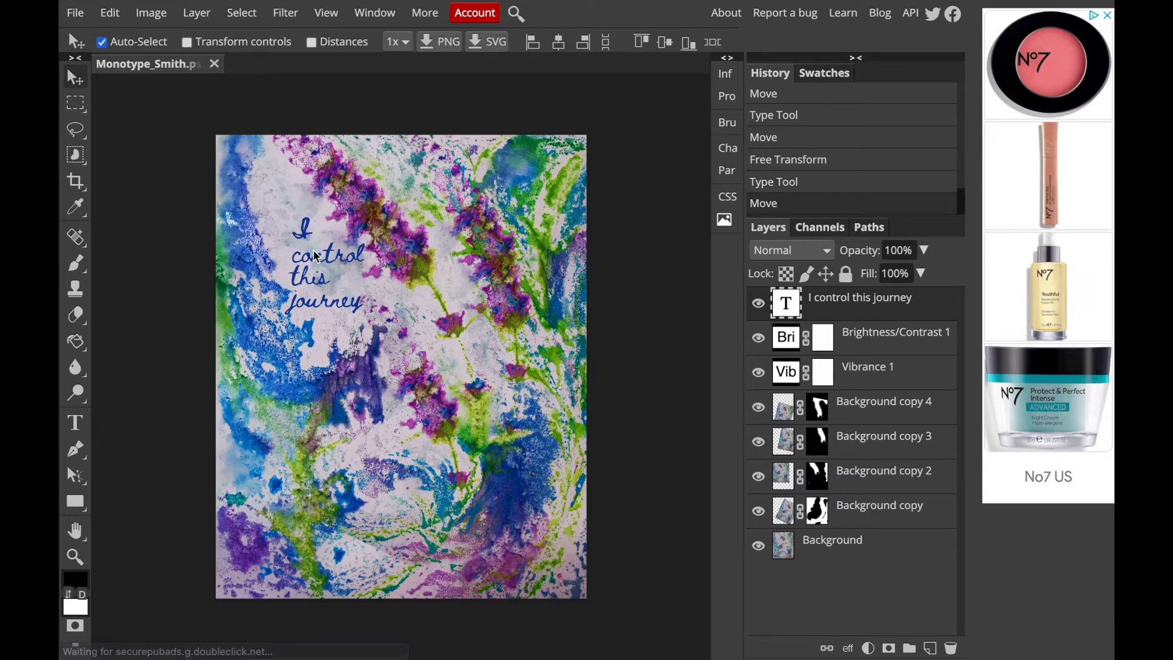
# - Duplicate the quote's text layer and move the copy up and the original down so they sit apart
pyautogui.moveTo(871, 303); pyautogui.dragTo(934, 647)
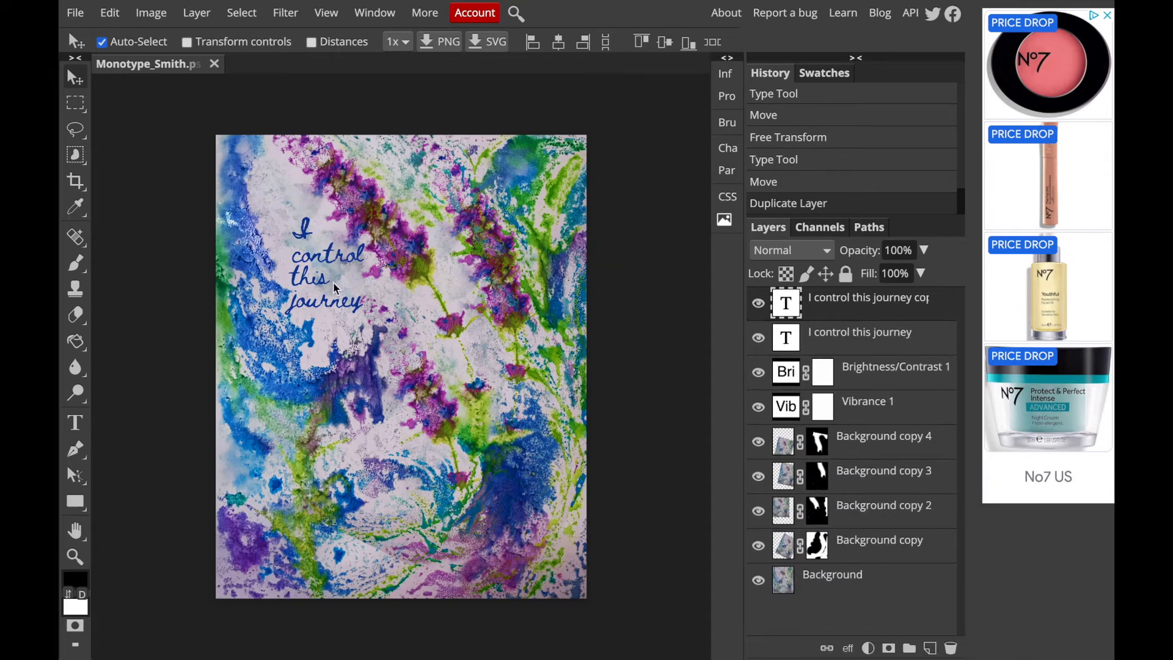
pyautogui.moveTo(304, 235); pyautogui.dragTo(282, 185)
pyautogui.moveTo(317, 278); pyautogui.dragTo(354, 318)
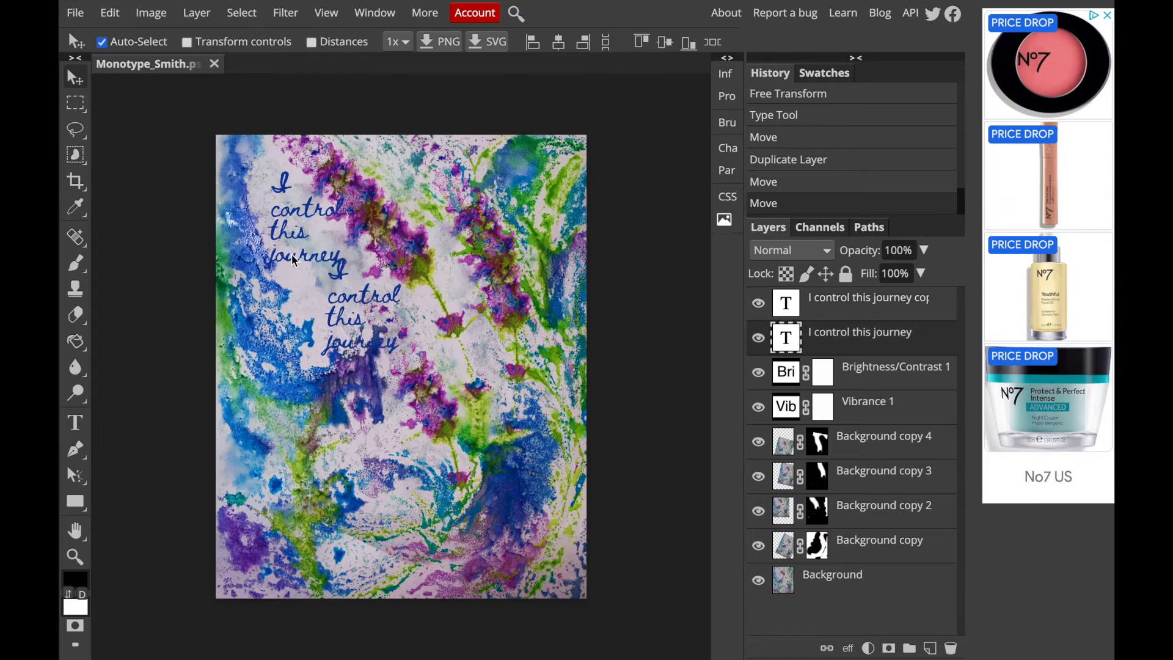
# - Delete "this journey" from the upper copy of the quote, keeping only "I control"
pyautogui.press('t')
pyautogui.click(293, 228)
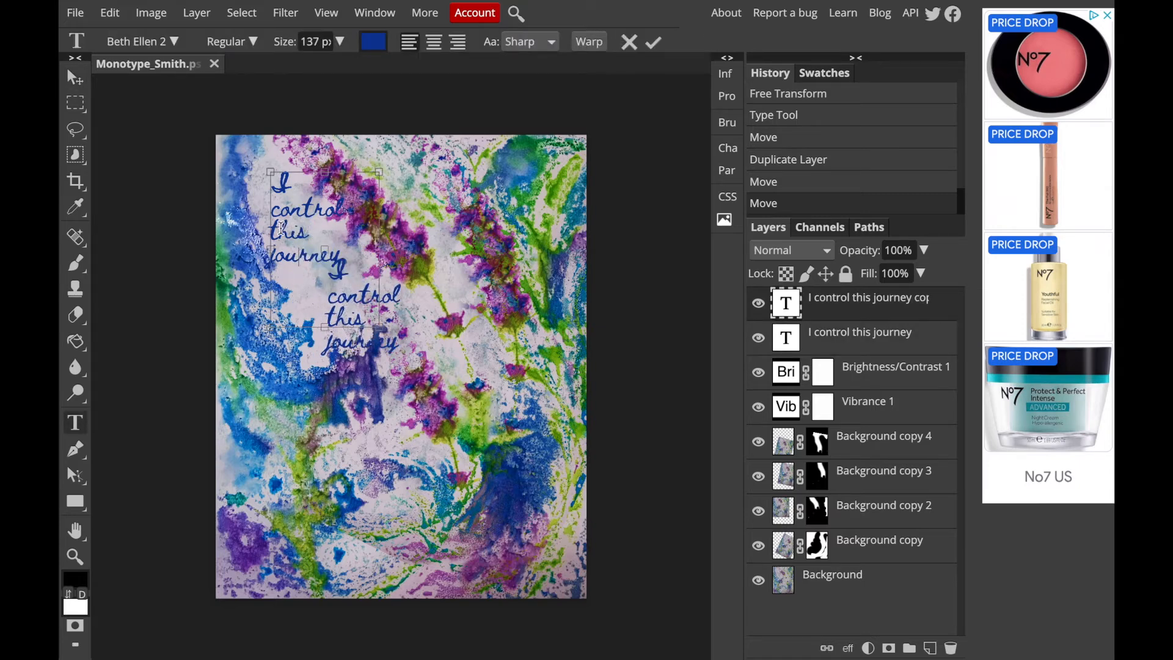
pyautogui.moveTo(274, 229); pyautogui.dragTo(342, 260)
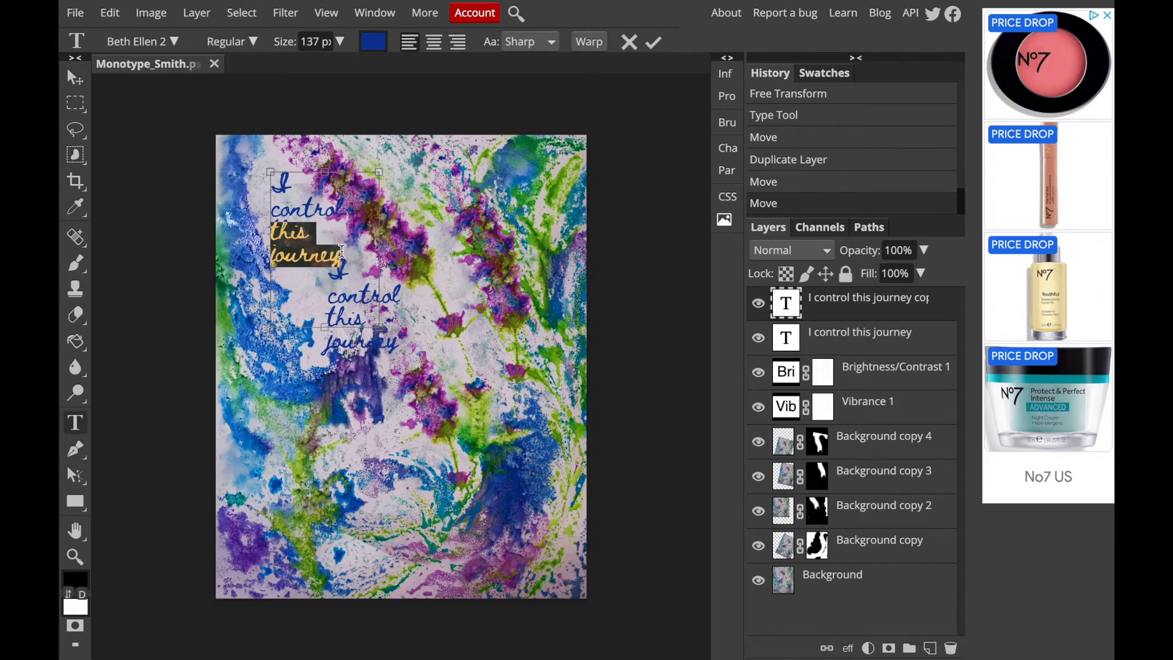
pyautogui.press('BackSpace')
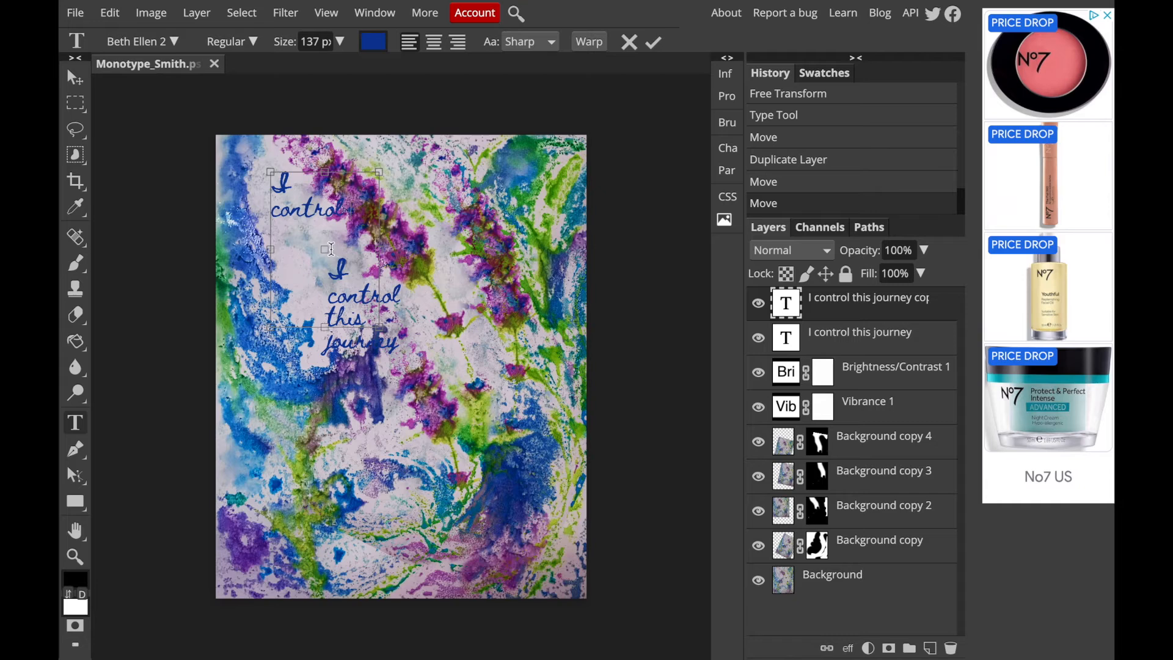
# - Move the "I control" text down and bring the lower full quote closer beneath it
pyautogui.click(83, 86)
pyautogui.moveTo(298, 210); pyautogui.dragTo(295, 238)
pyautogui.moveTo(357, 287)
pyautogui.mouseDown()
pyautogui.moveTo(338, 280)
pyautogui.moveTo(379, 287)
pyautogui.mouseUp()
# - Delete "I control" from the lower quote, keeping only "this journey" starting at the first line
pyautogui.press('t')
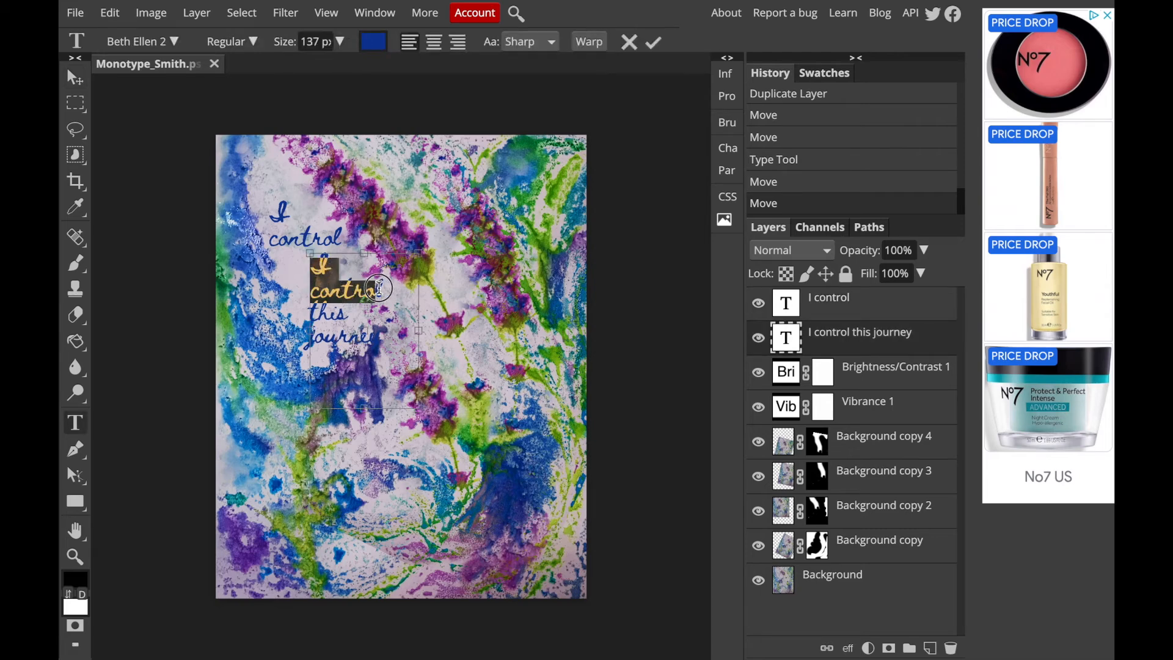
pyautogui.press('BackSpace')
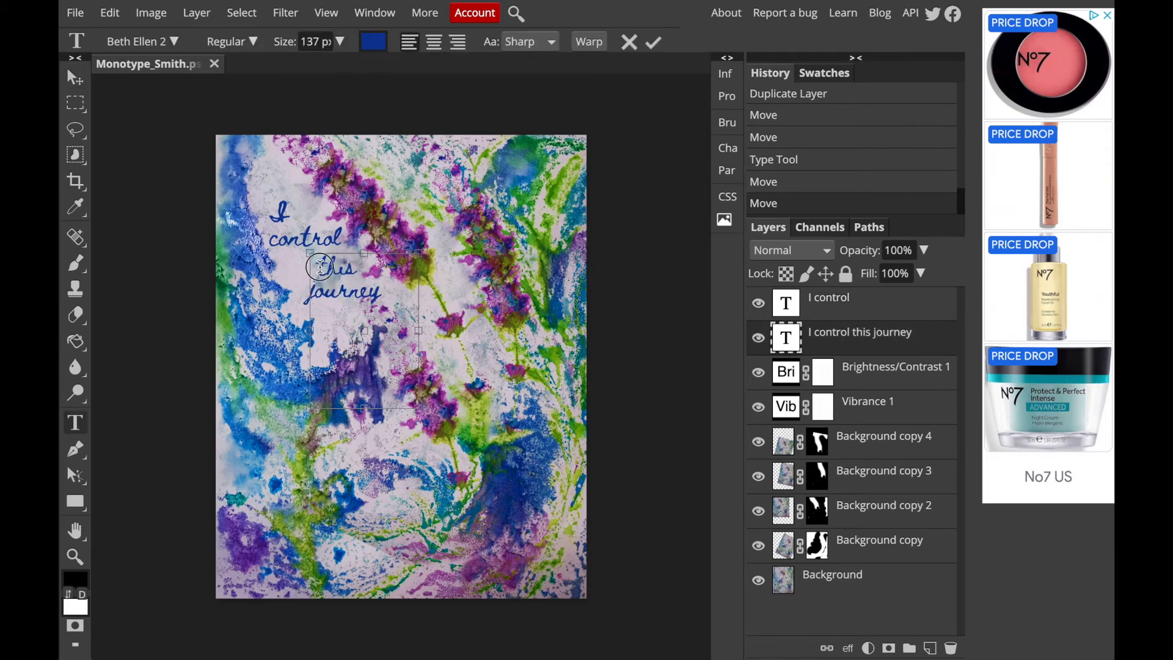
pyautogui.press('Delete')
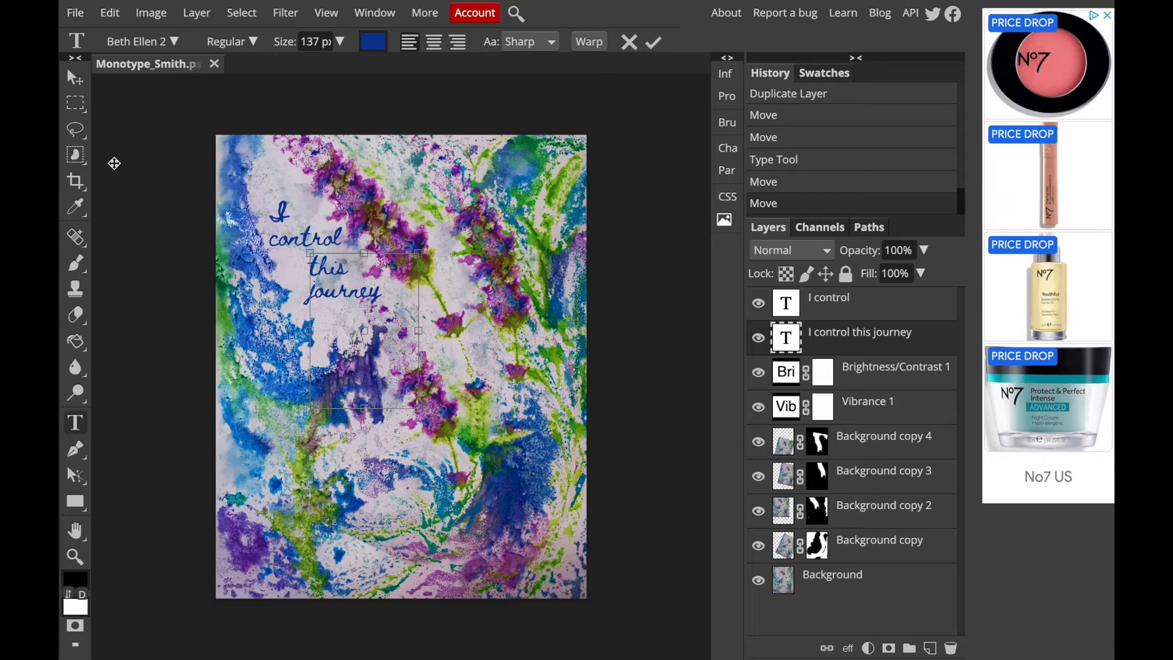
# - Replace the letters "ou" in the lower text's "journey" with a space and commit the edit
pyautogui.click(75, 77)
pyautogui.moveTo(316, 289); pyautogui.dragTo(336, 289)
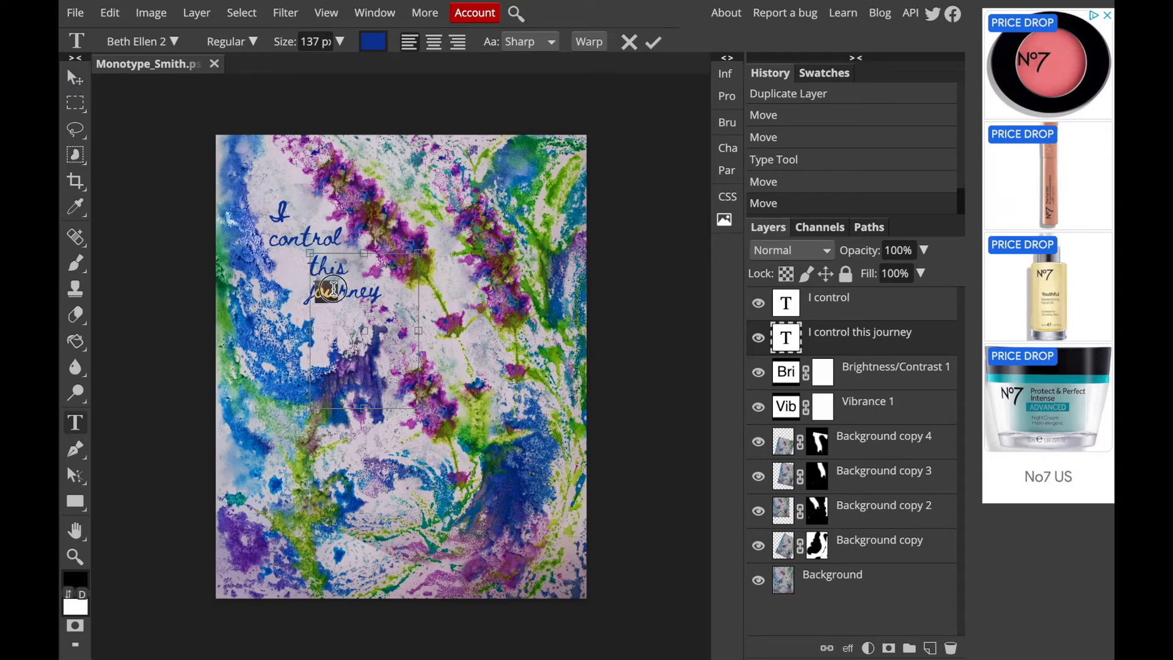
pyautogui.press('Delete')
pyautogui.click(75, 77)
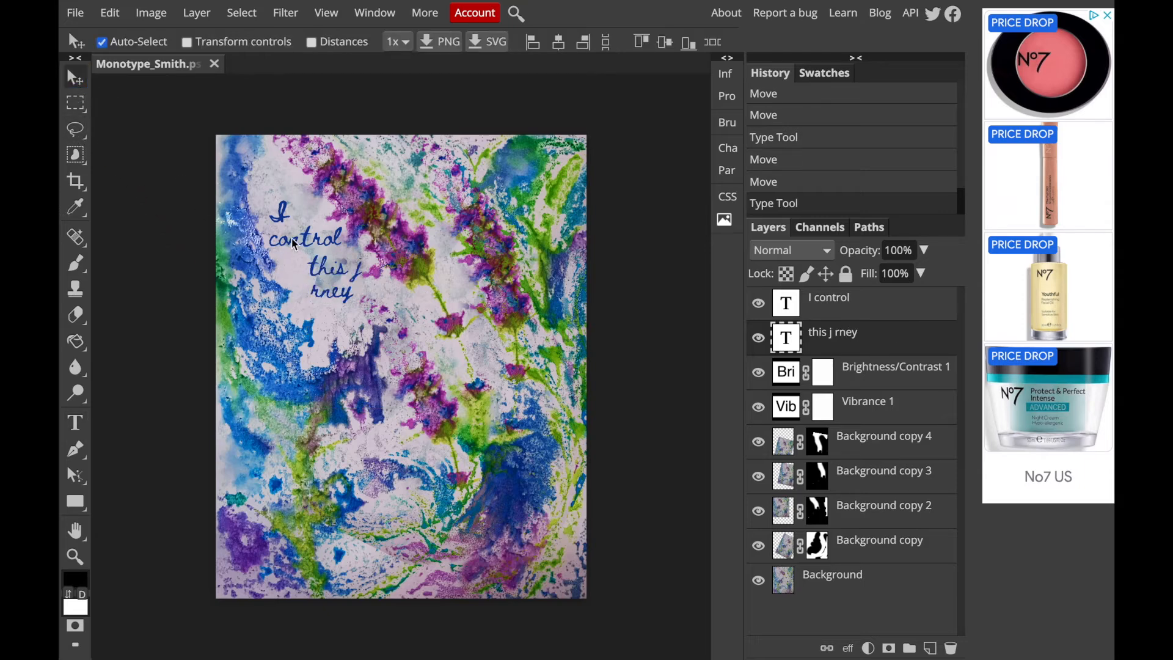
# - Complete the lower text so it reads "this" with "journey" on a second line, and place it just beneath "control"
pyautogui.moveTo(336, 276); pyautogui.dragTo(339, 286)
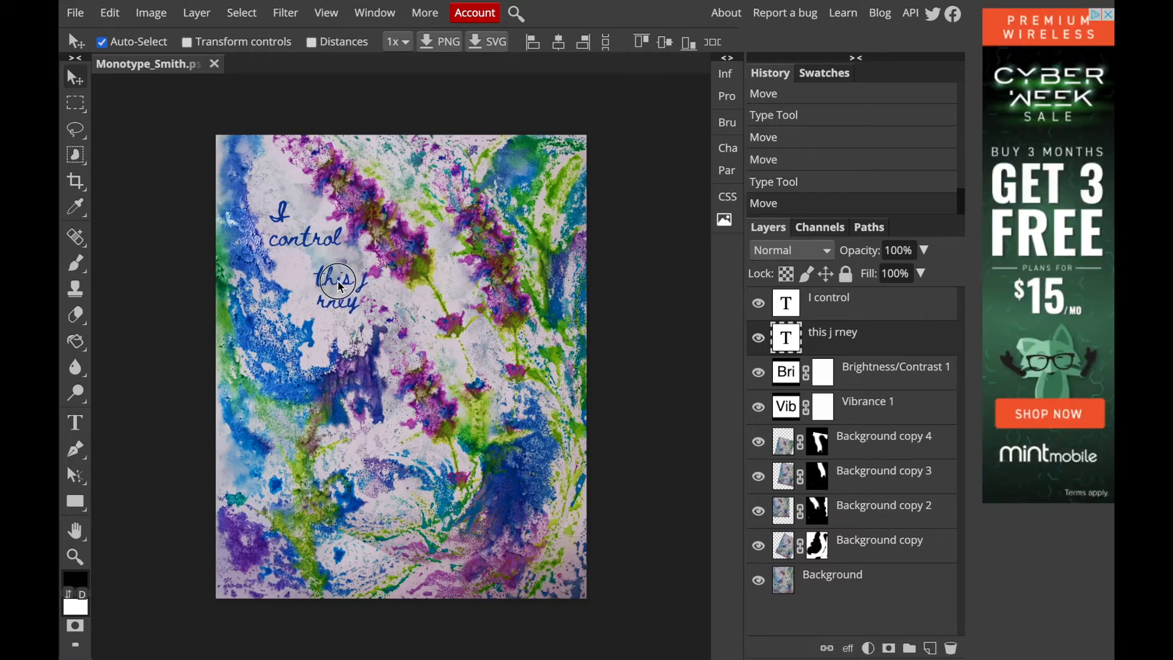
pyautogui.press('t')
pyautogui.click(358, 290)
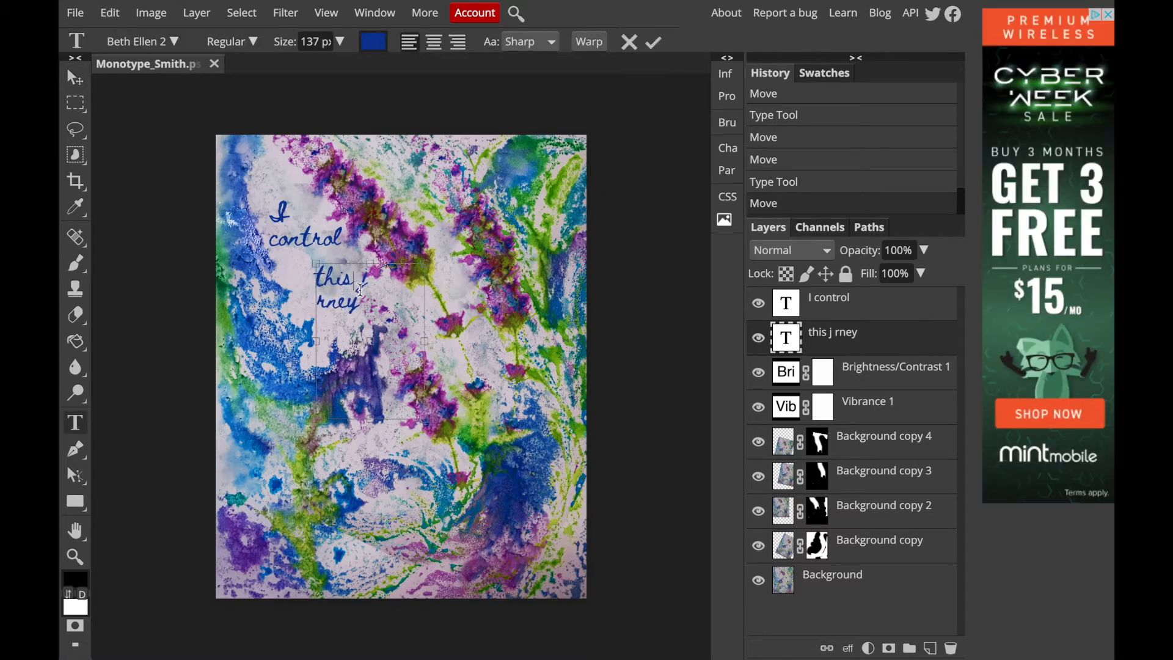
pyautogui.press('Return')
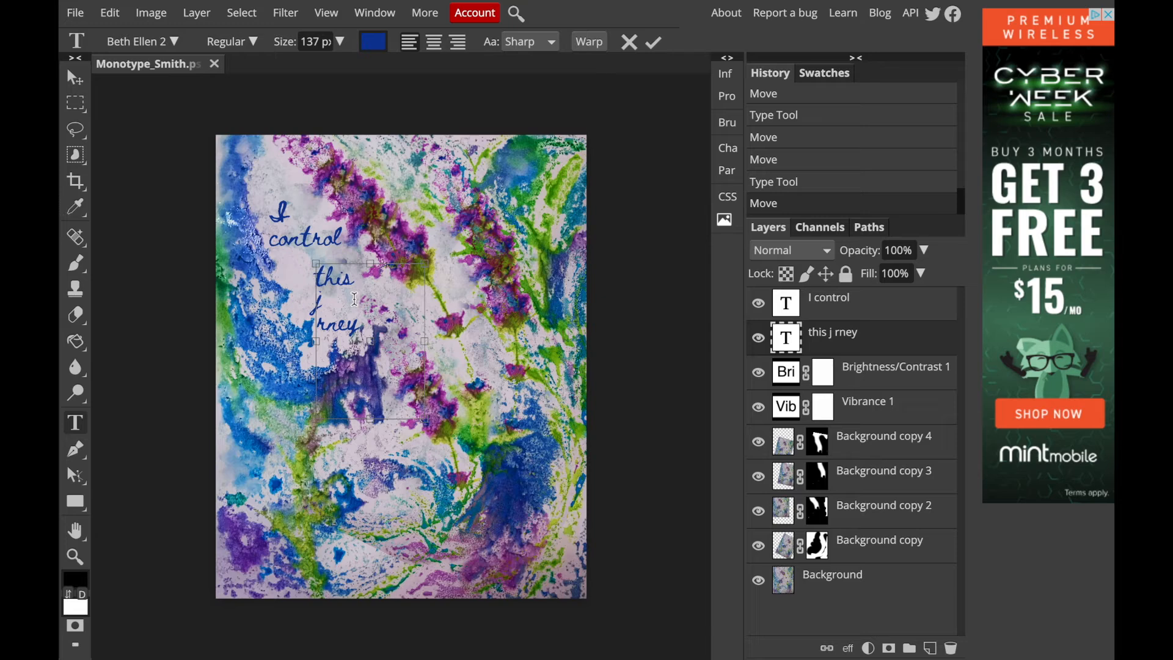
pyautogui.press('BackSpace')
pyautogui.write('ou')
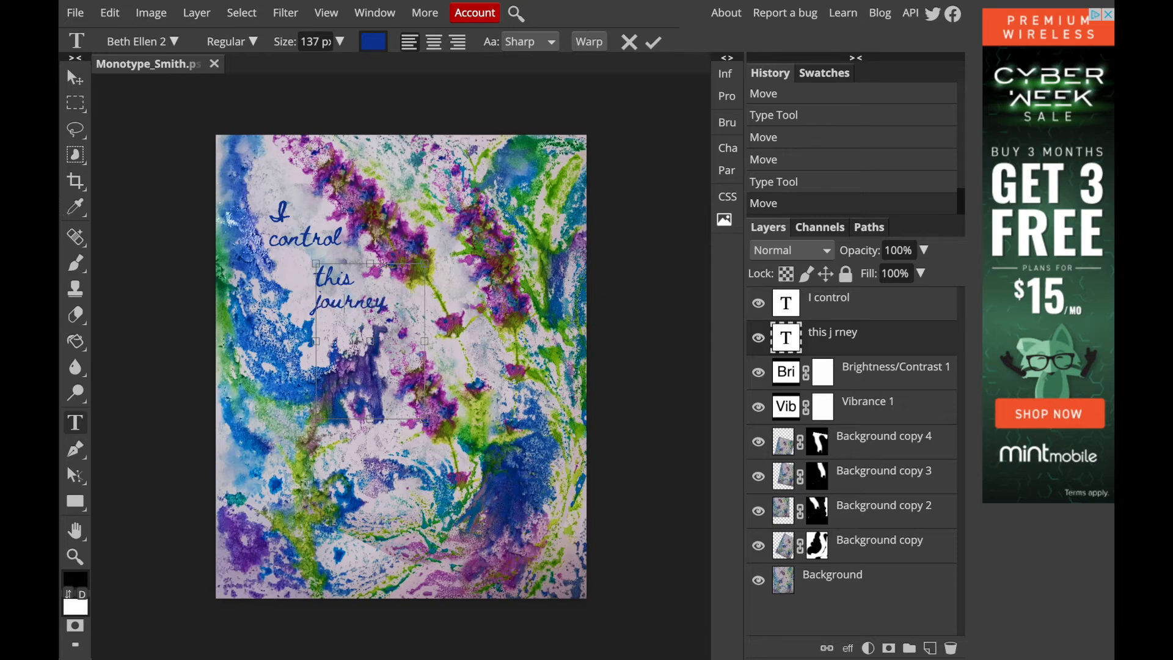
pyautogui.click(72, 82)
pyautogui.moveTo(324, 298); pyautogui.dragTo(323, 287)
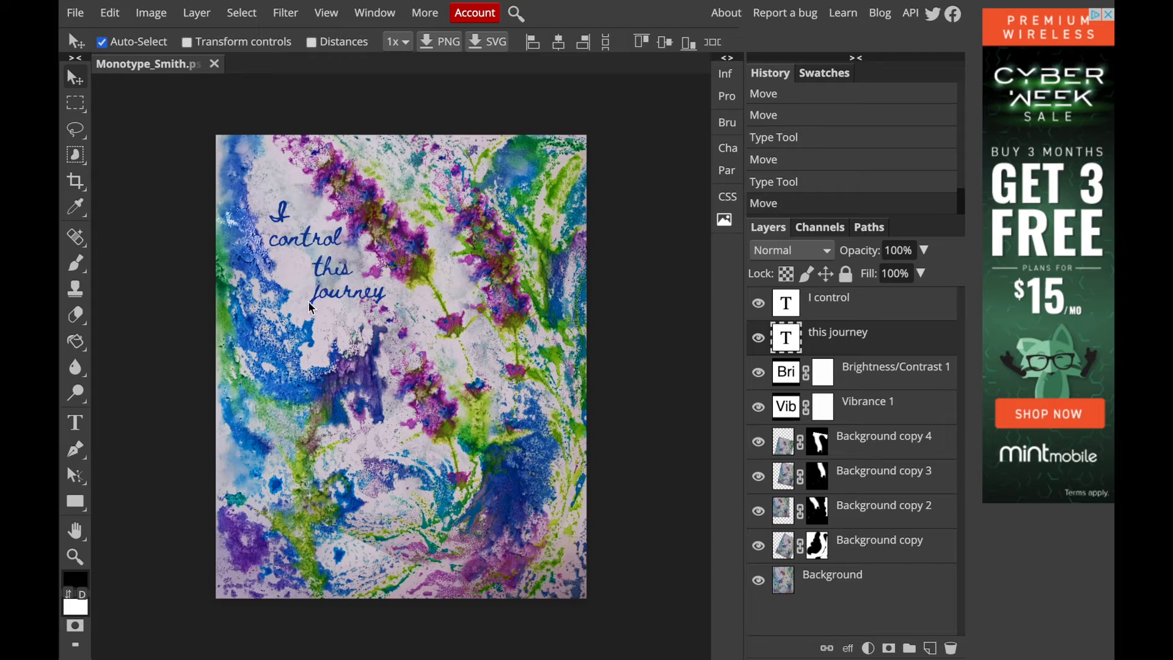
# - Scale the "this journey" text up proportionally to about 124% with Free Transform
pyautogui.click(110, 13)
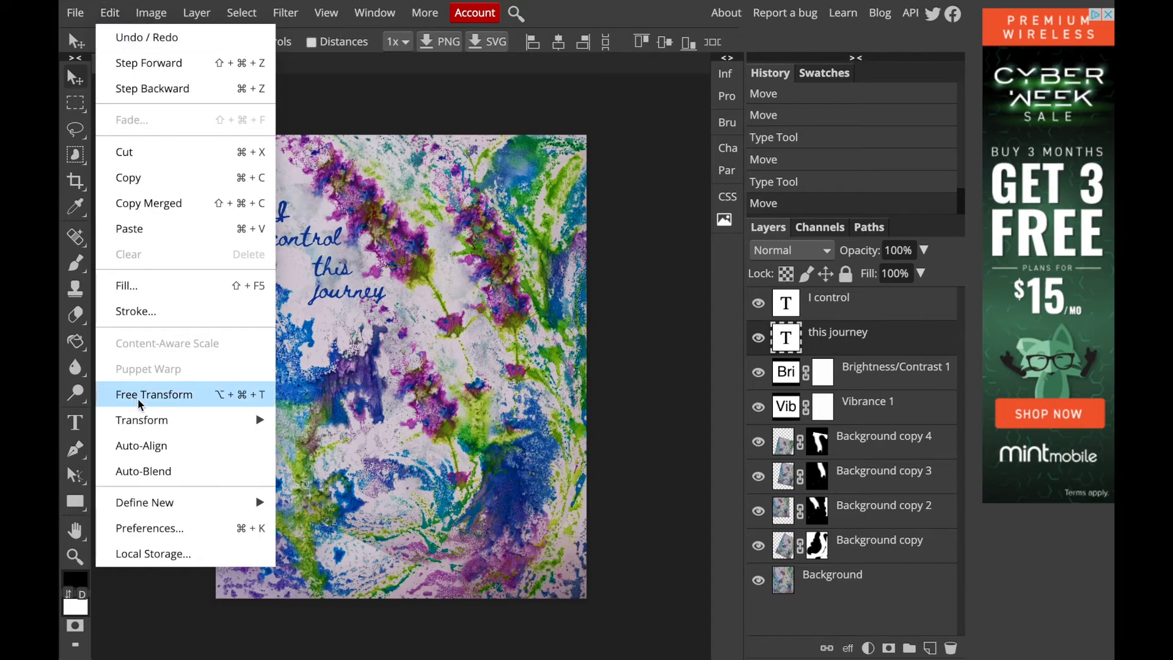
pyautogui.click(154, 385)
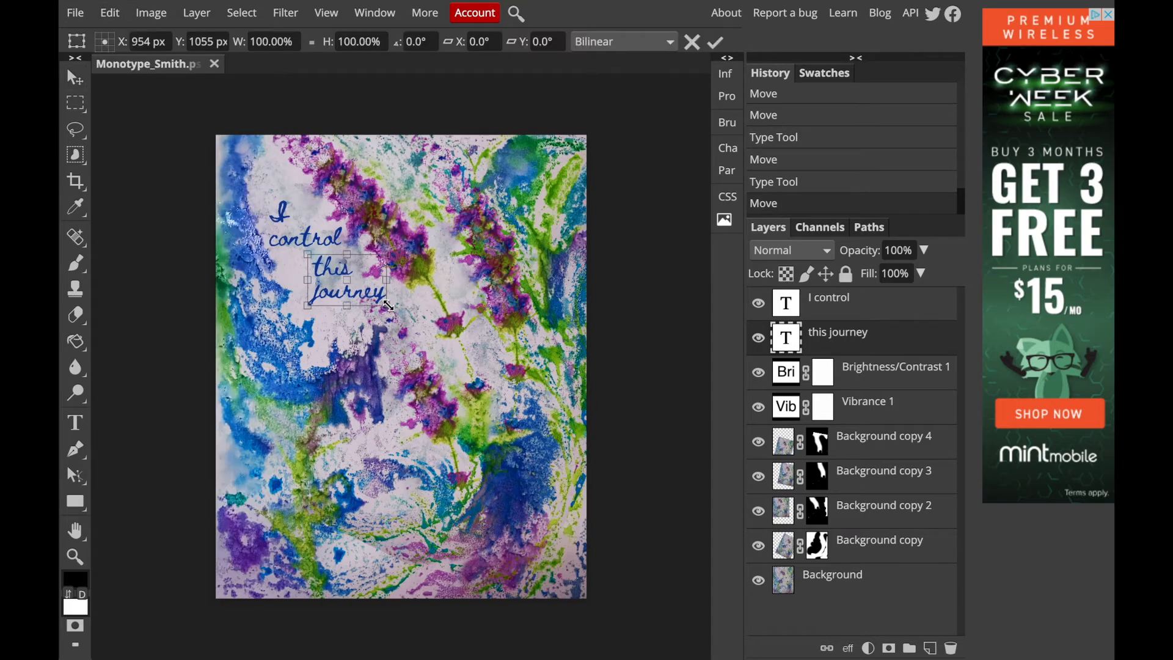
pyautogui.moveTo(387, 311); pyautogui.dragTo(364, 291)
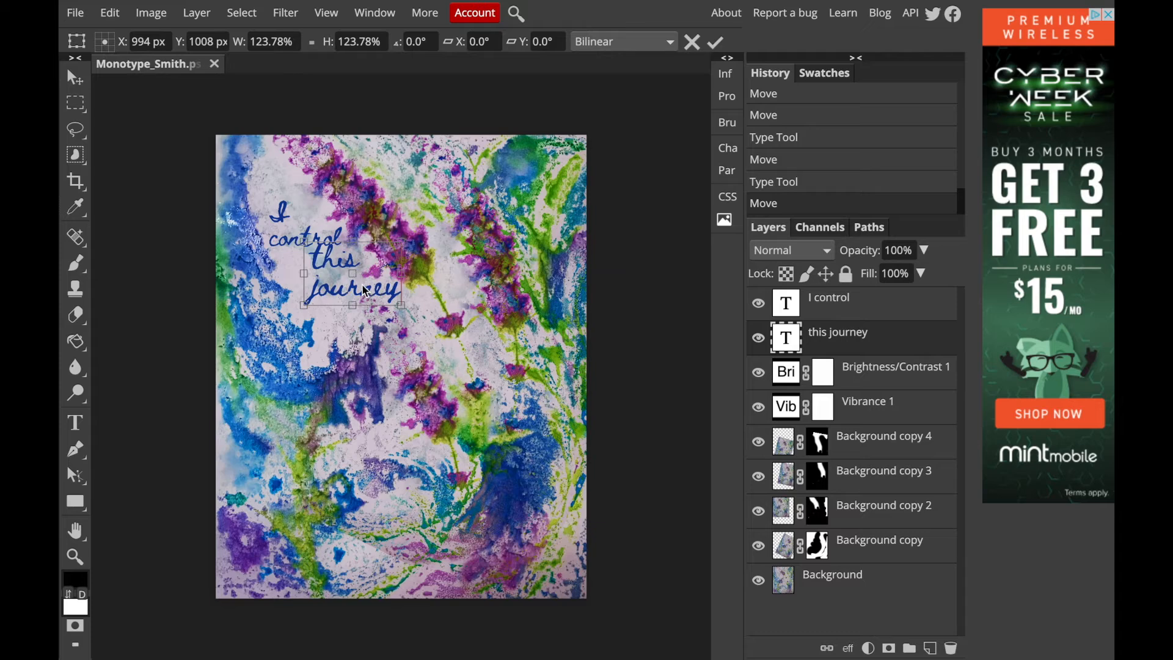
pyautogui.press('Return')
# - Enlarge the "I control" text to about 105% with Free Transform and position it just above "this journey"
pyautogui.moveTo(280, 220); pyautogui.dragTo(280, 205)
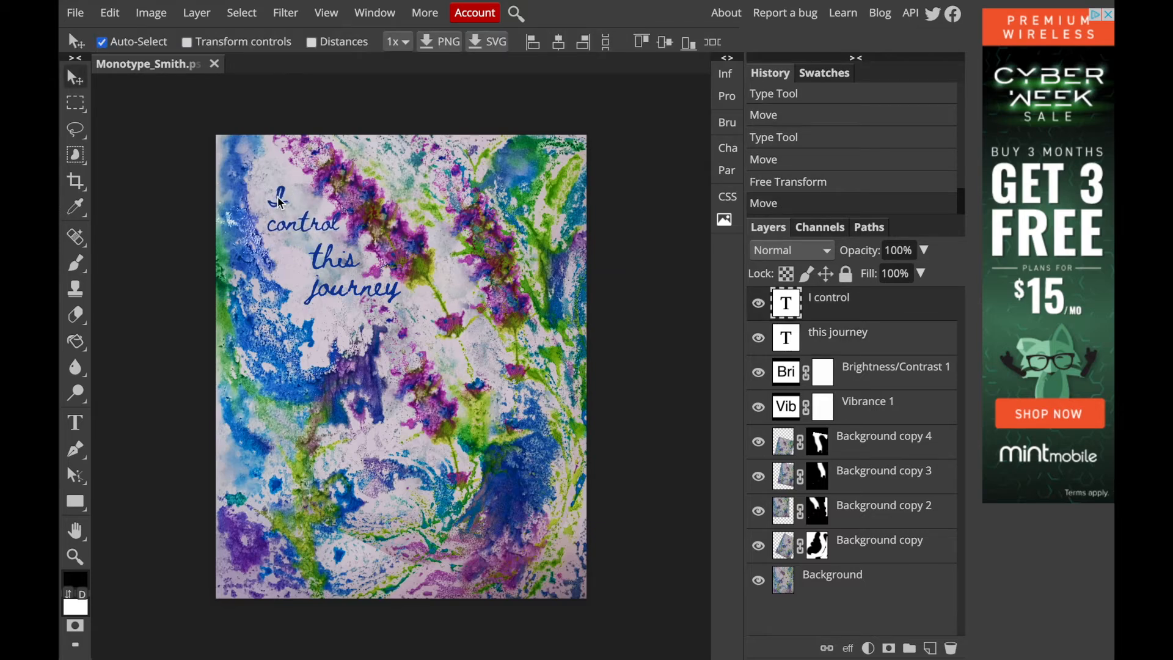
pyautogui.hotkey('ctrl', 't')
pyautogui.moveTo(267, 183); pyautogui.dragTo(252, 175)
pyautogui.moveTo(307, 233); pyautogui.dragTo(311, 245)
pyautogui.moveTo(252, 191); pyautogui.dragTo(268, 201)
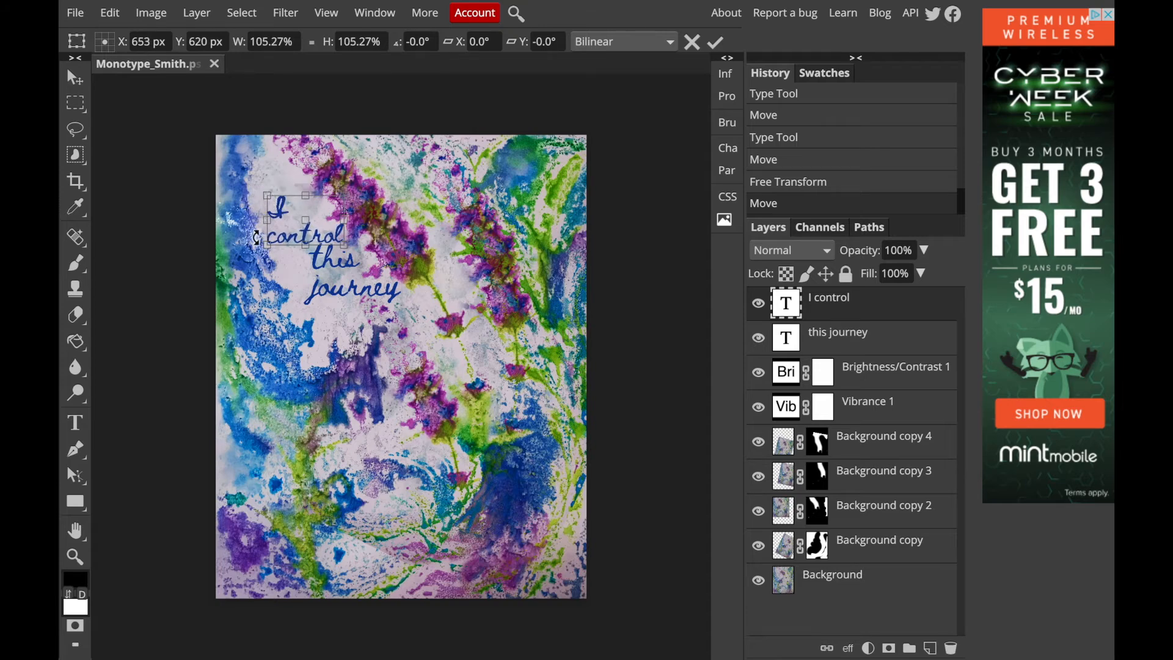
pyautogui.press('Return')
# - Nudge the "this journey" text down slightly and set the word "this" to 138 px
pyautogui.moveTo(331, 276); pyautogui.dragTo(333, 275)
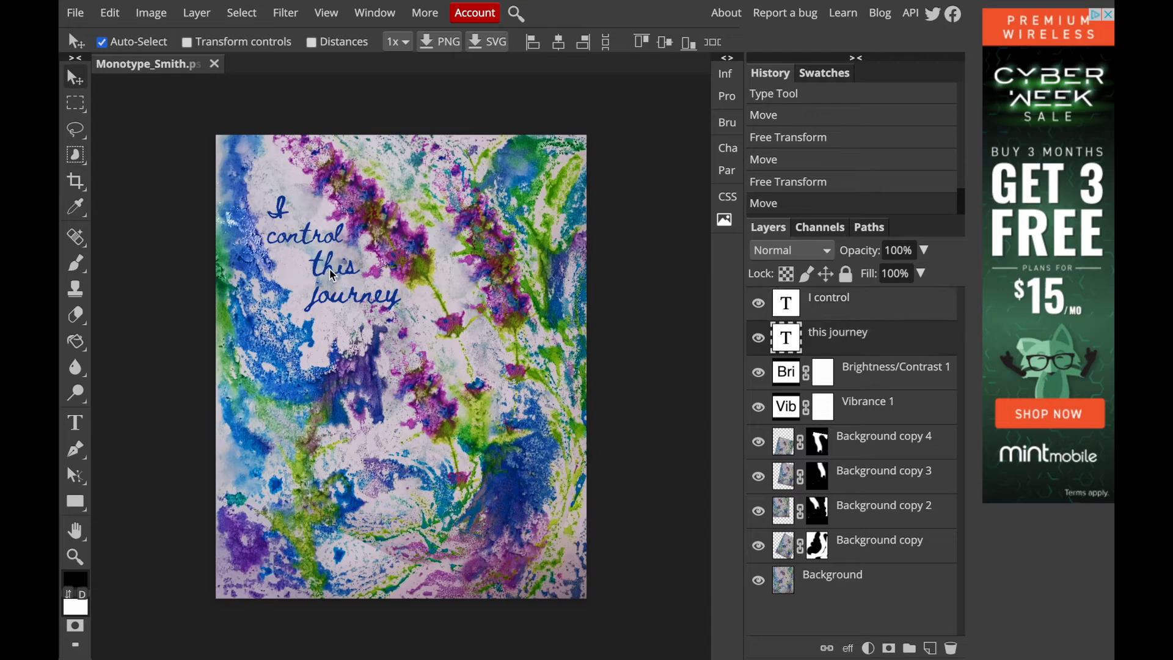
pyautogui.click(340, 270)
pyautogui.doubleClick(340, 270)
pyautogui.doubleClick(333, 269)
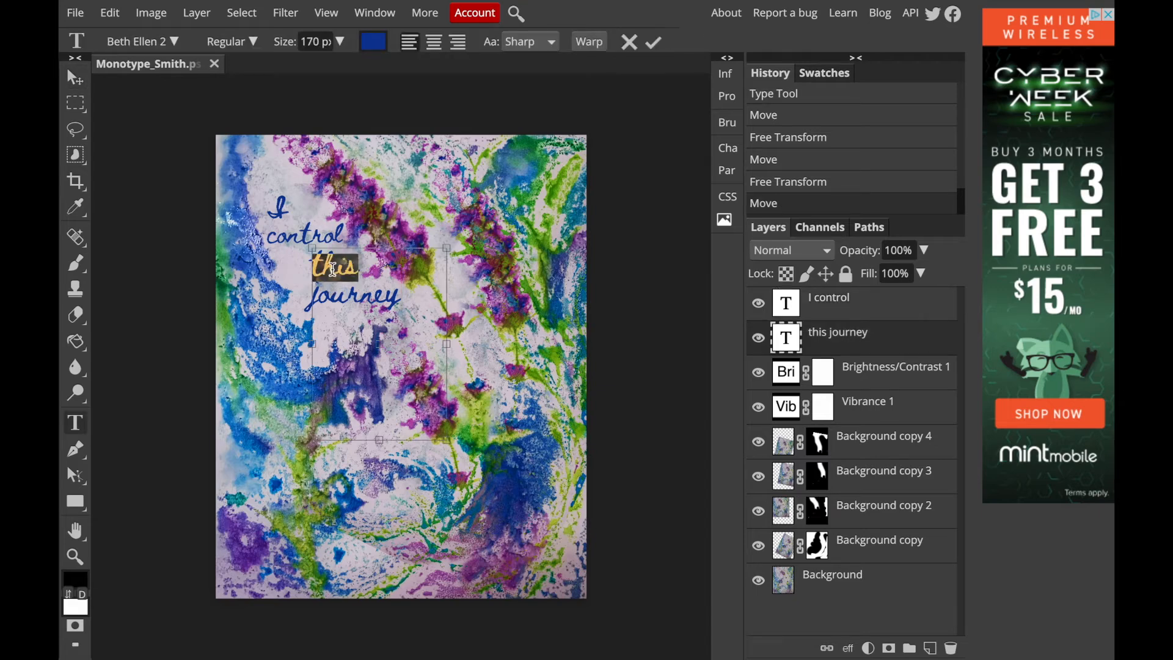
pyautogui.click(339, 42)
pyautogui.moveTo(340, 68); pyautogui.dragTo(343, 77)
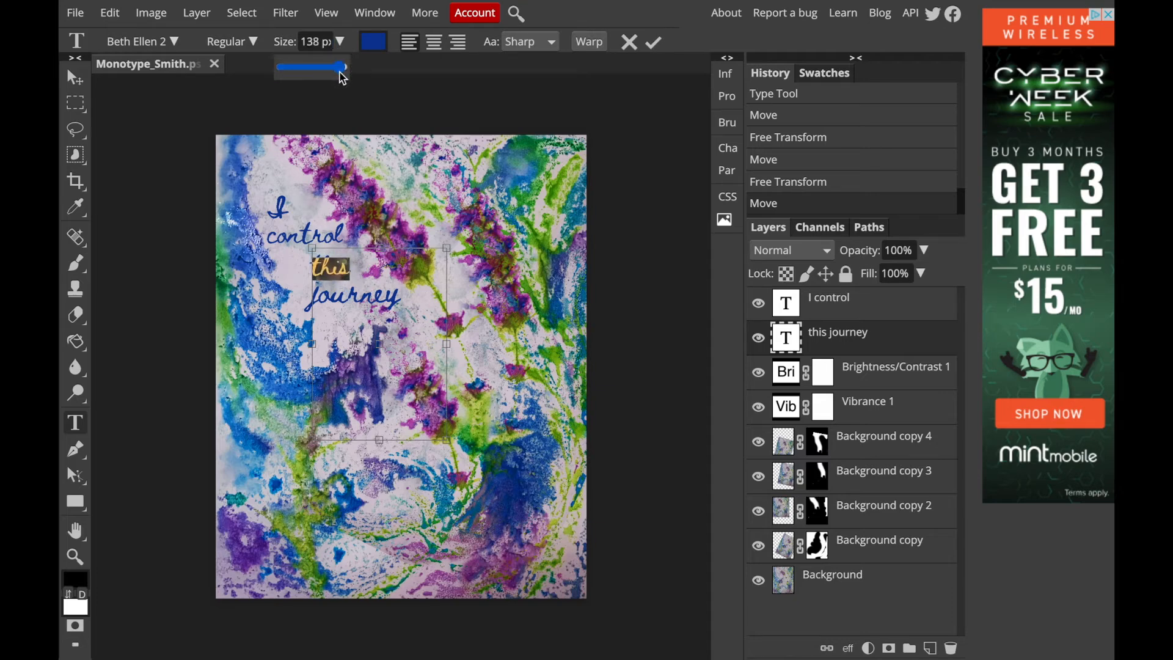
# - Set the word "journey" to 150 px and commit the text edit
pyautogui.click(344, 292)
pyautogui.doubleClick(344, 292)
pyautogui.click(339, 42)
pyautogui.moveTo(341, 67); pyautogui.dragTo(370, 72)
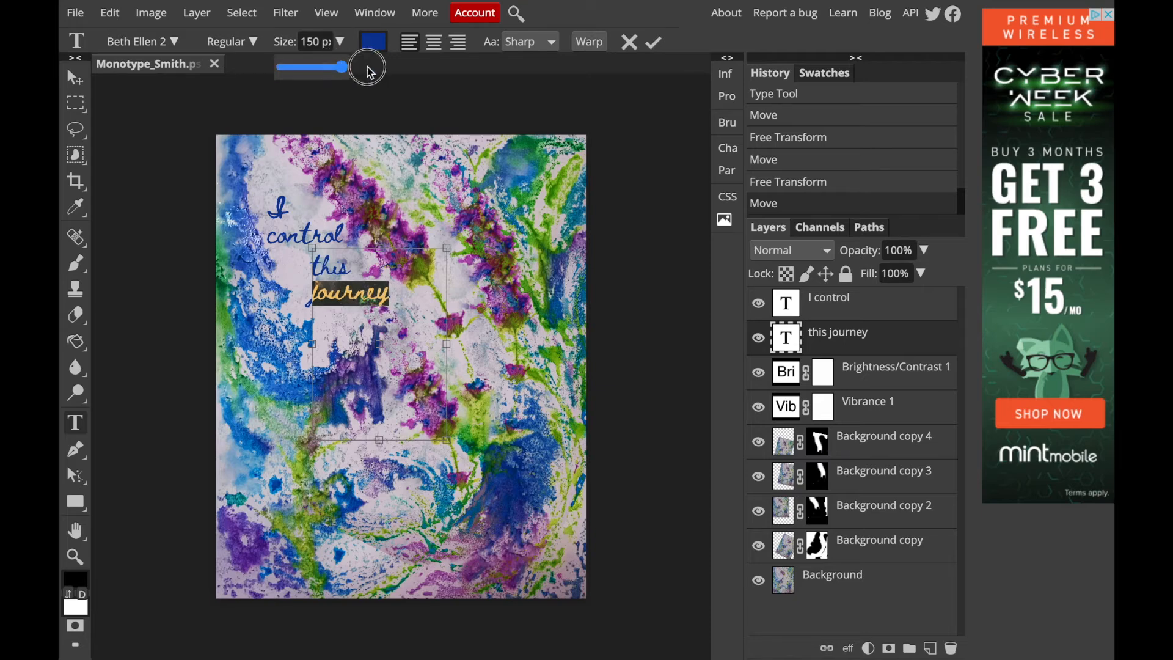
pyautogui.click(75, 78)
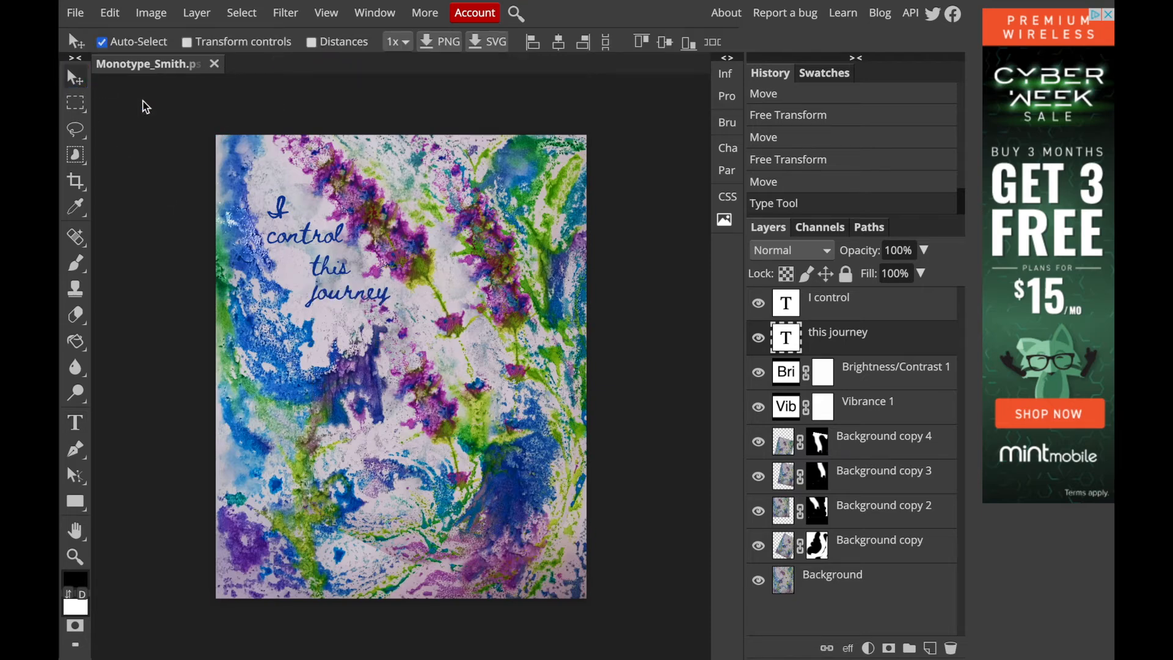
# - Nudge the "this journey" text and scale it proportionally to about 146% with Free Transform
pyautogui.moveTo(323, 271); pyautogui.dragTo(325, 265)
pyautogui.hotkey('ctrl', 'alt', 't')
pyautogui.moveTo(389, 299); pyautogui.dragTo(429, 331)
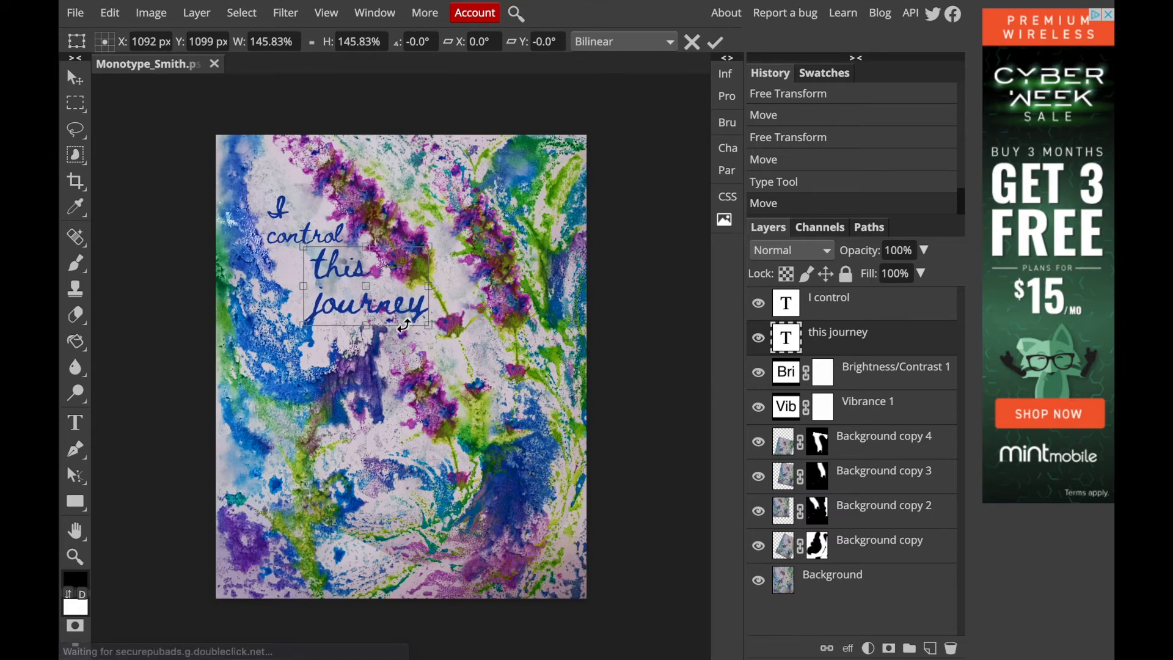
pyautogui.press('Return')
# - Set the word "this" to 150 px, leaving "journey" at its larger size
pyautogui.click(333, 269)
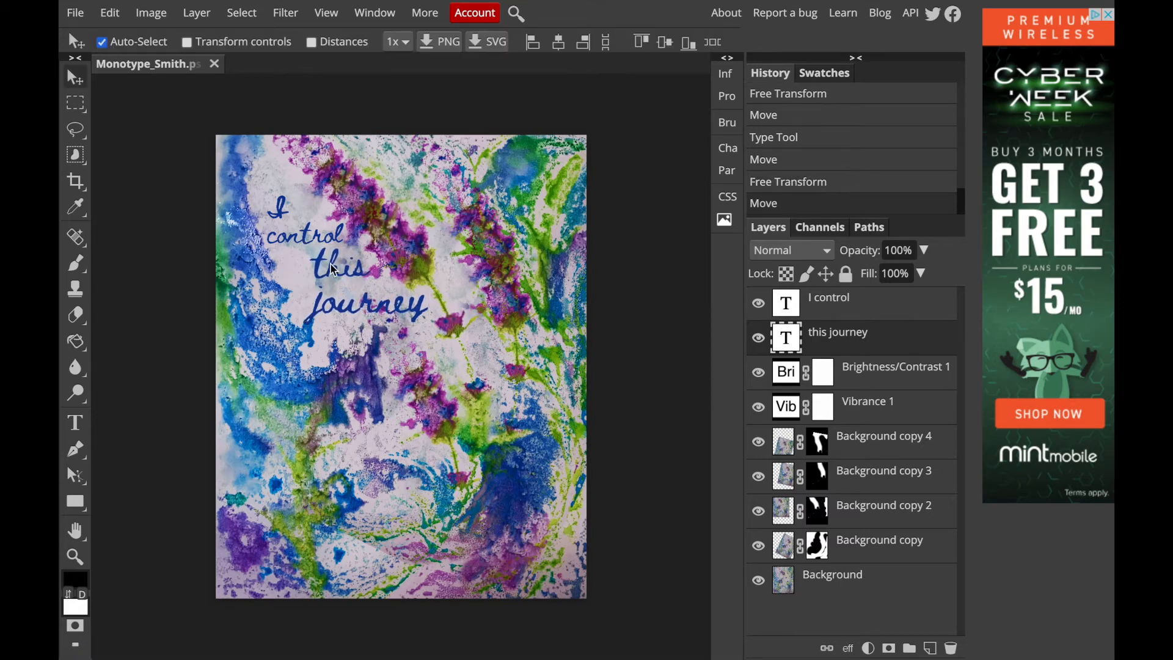
pyautogui.doubleClick(337, 265)
pyautogui.doubleClick(339, 266)
pyautogui.click(338, 268)
pyautogui.doubleClick(338, 268)
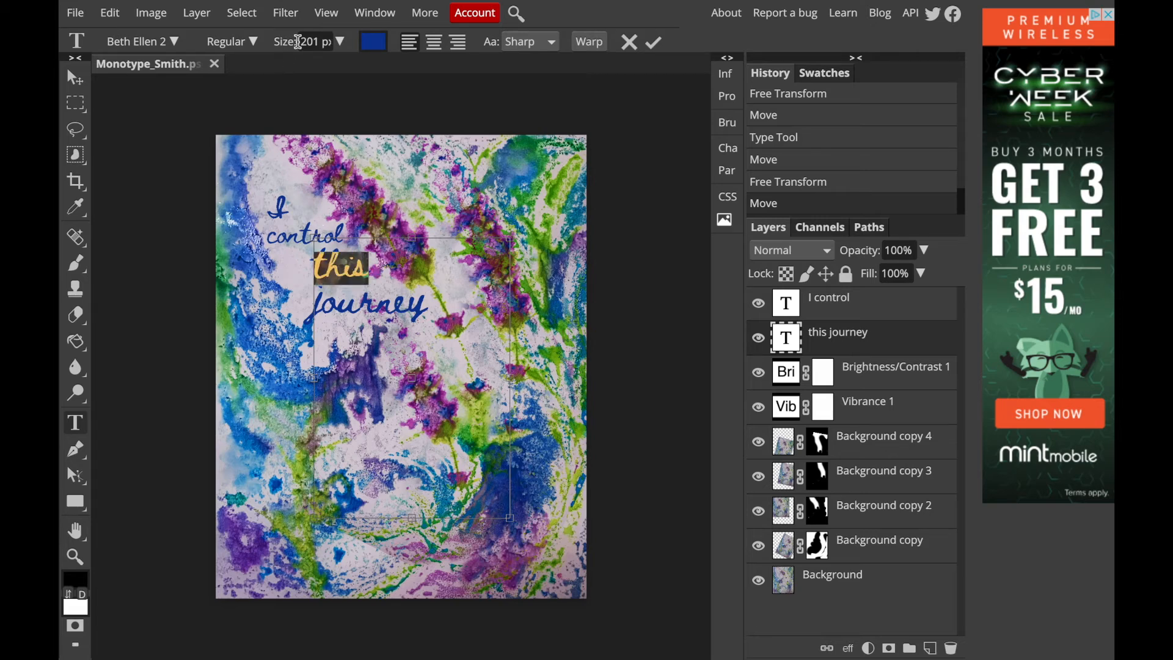
pyautogui.click(341, 42)
pyautogui.moveTo(352, 67); pyautogui.dragTo(343, 68)
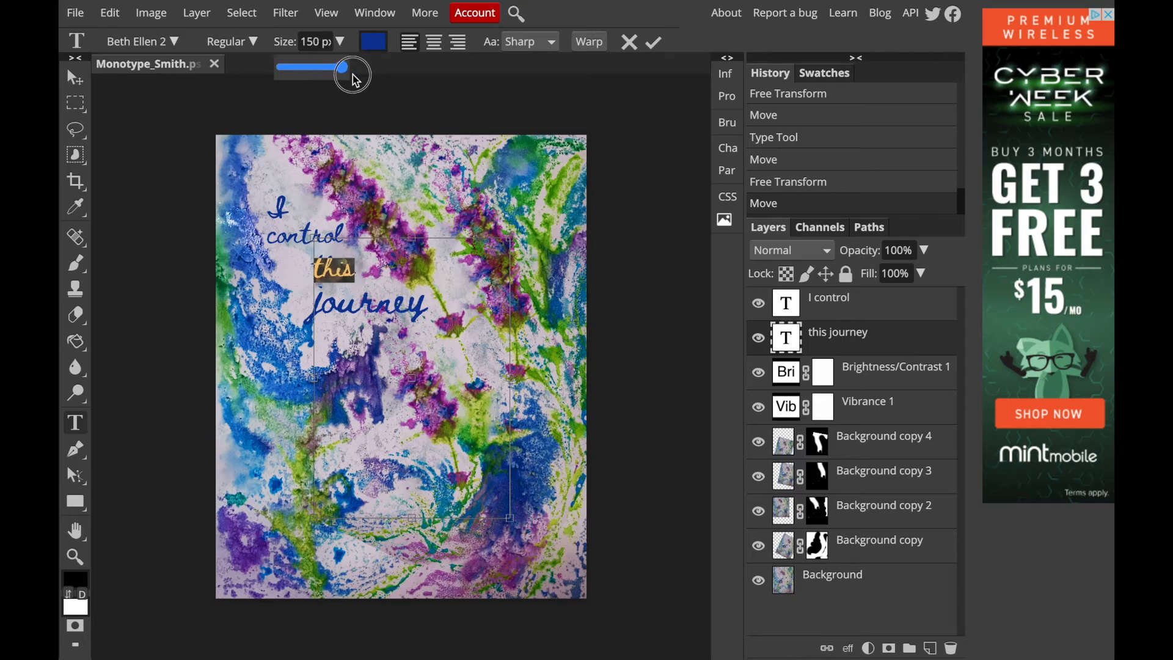
# - Move "this journey" slightly up and to the right under "control", undoing any accidental move of the background
pyautogui.click(75, 78)
pyautogui.moveTo(346, 271); pyautogui.dragTo(353, 260)
pyautogui.click(244, 346)
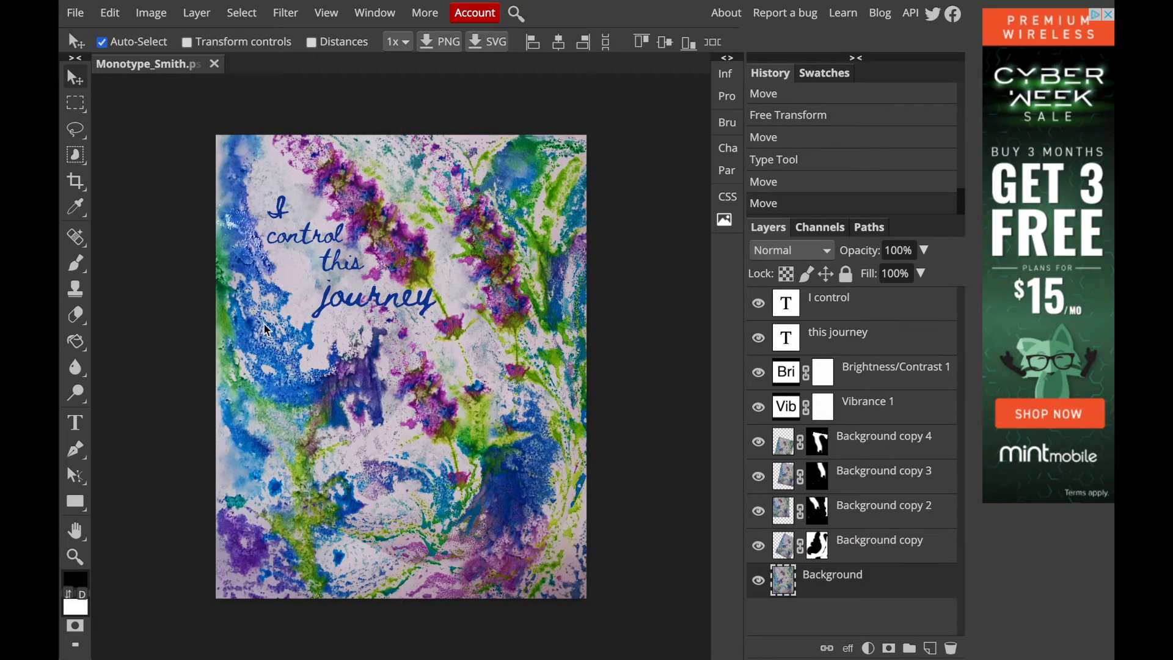
pyautogui.hotkey('ctrl', 'z')
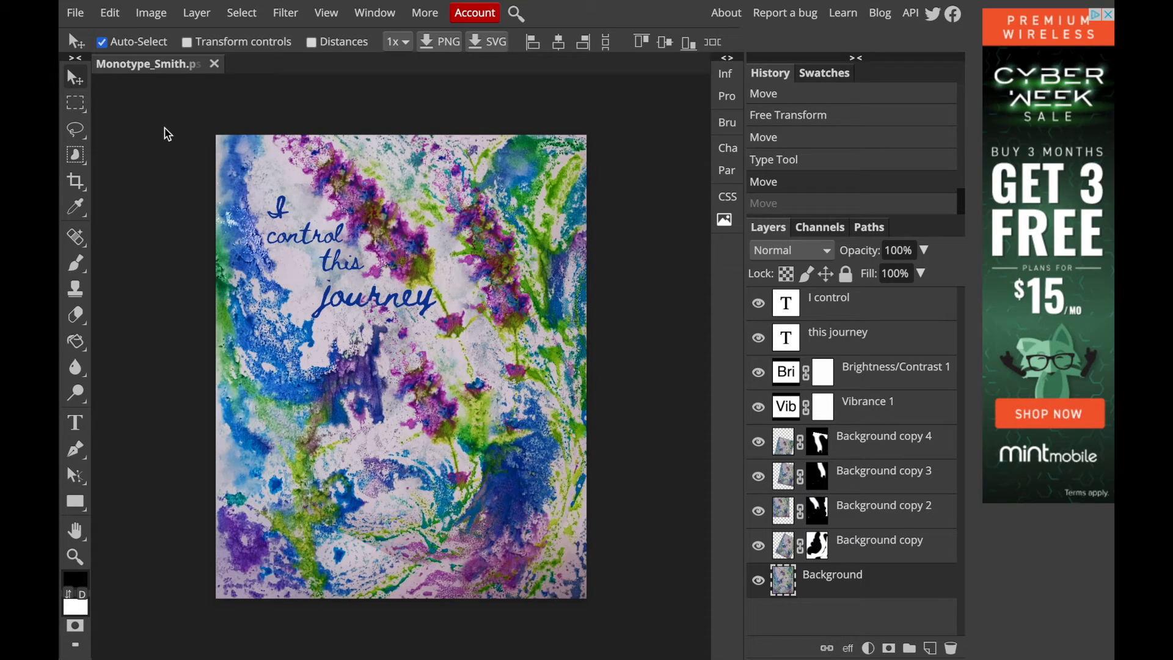
# - Delete the "I" from the "I control" text, keeping "control" in place
pyautogui.click(265, 211)
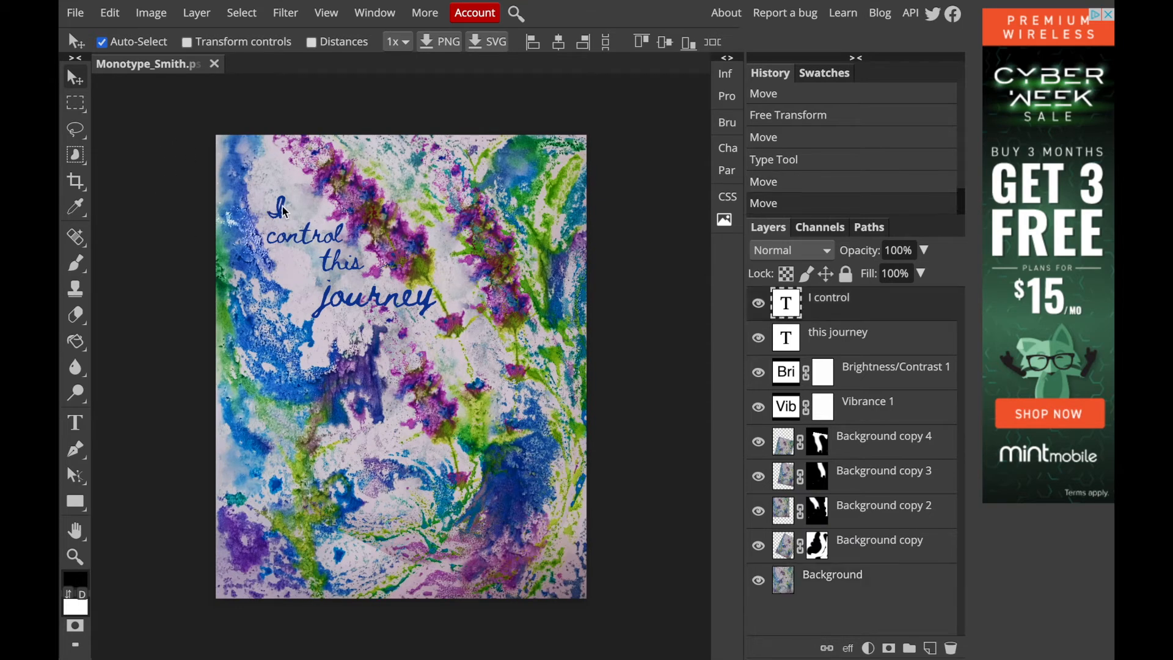
pyautogui.press('t')
pyautogui.click(279, 208)
pyautogui.press('BackSpace')
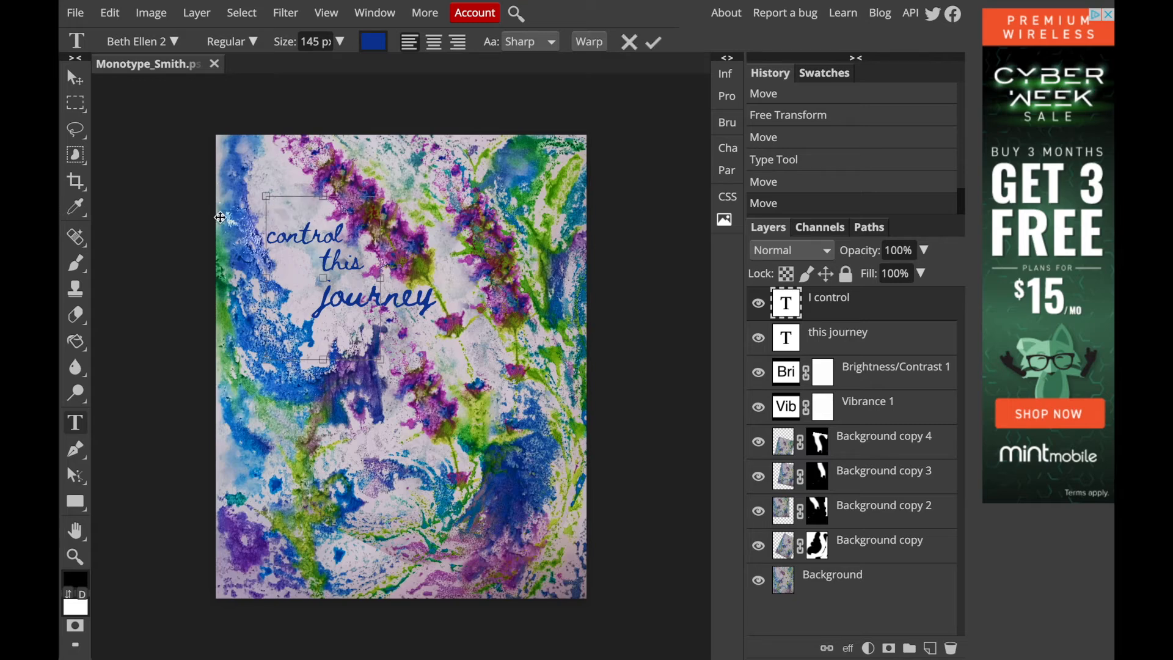
pyautogui.press('Delete')
pyautogui.press('BackSpace')
pyautogui.press('Return')
pyautogui.click(75, 76)
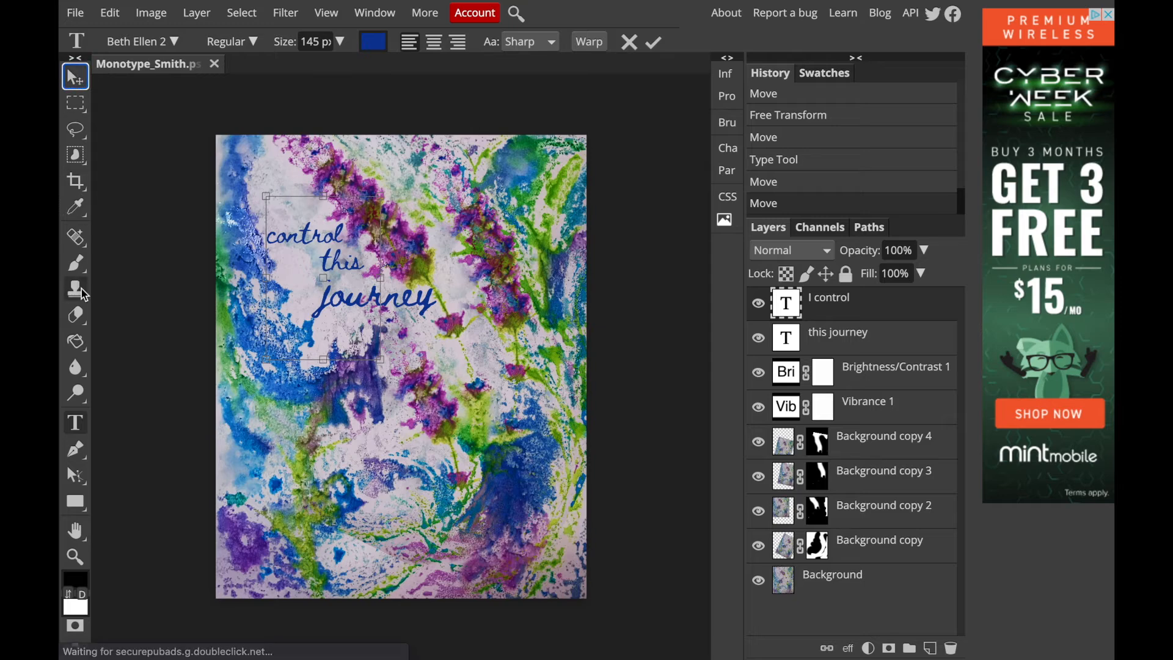
# - Add a separate text layer reading "I" above "control", choosing a text size of 129 px
pyautogui.click(75, 423)
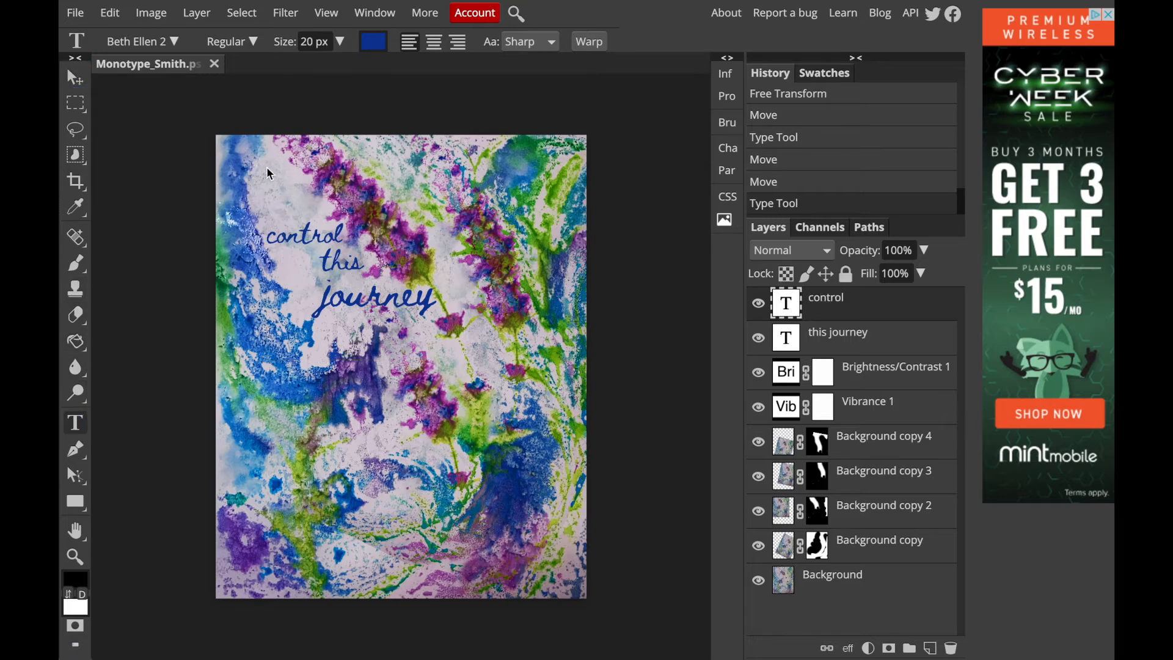
pyautogui.click(277, 186)
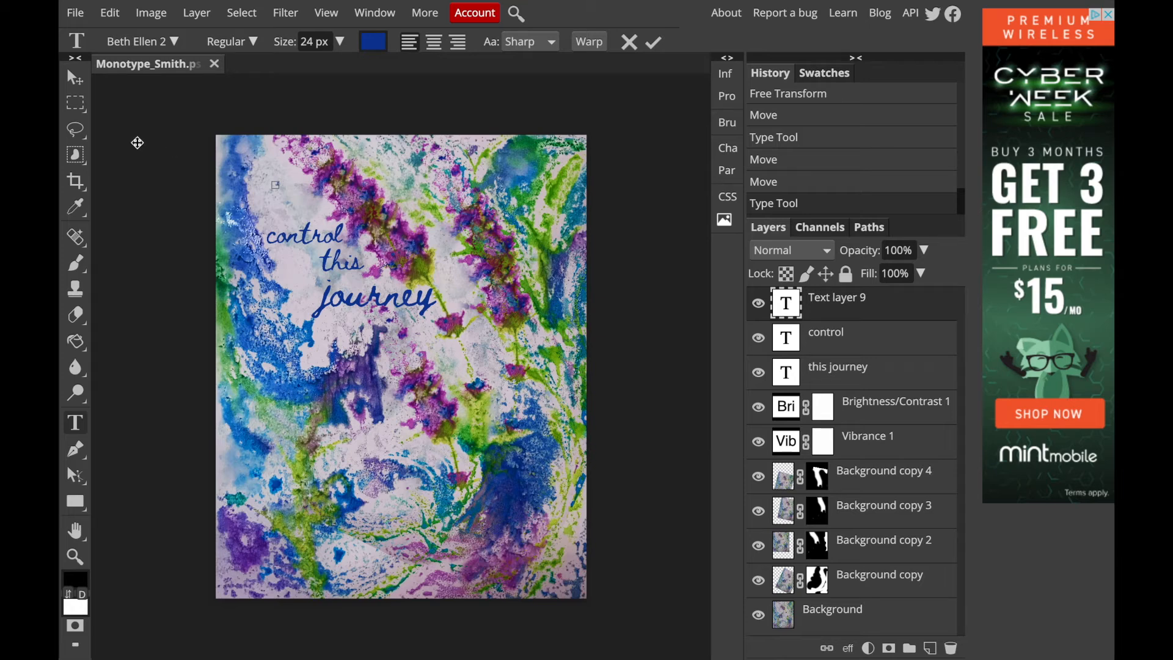
pyautogui.click(340, 42)
pyautogui.moveTo(328, 67); pyautogui.dragTo(340, 68)
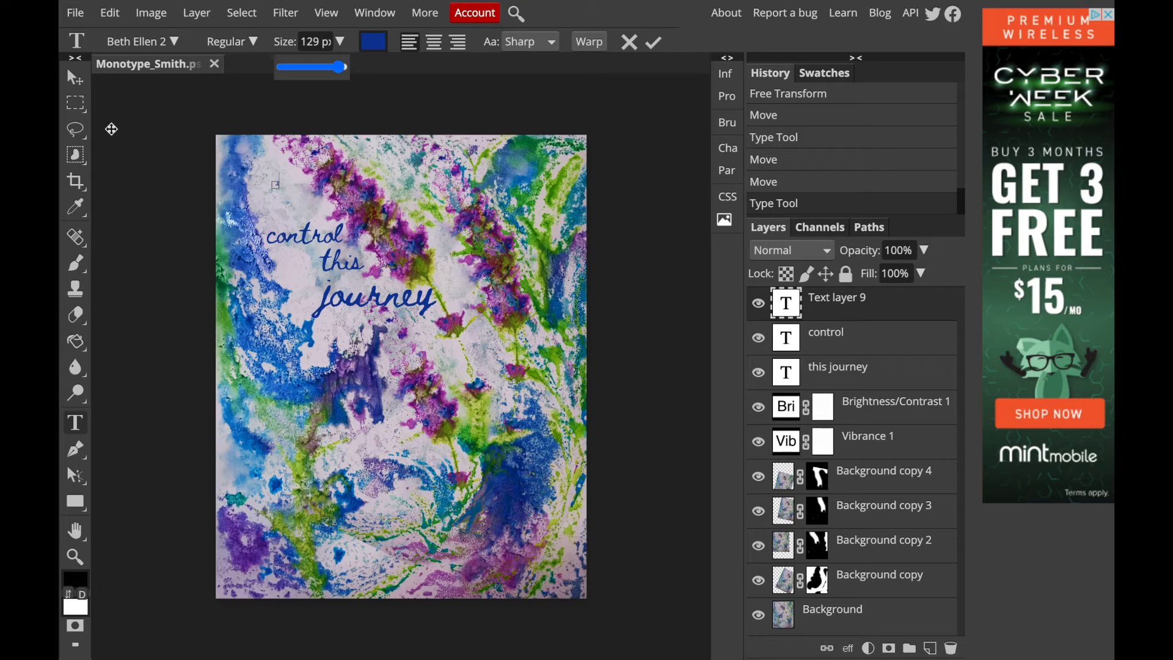
pyautogui.click(75, 77)
# - Enlarge the separate "I" with Free Transform until it is bigger than "control", and position it just above that word
pyautogui.moveTo(278, 188); pyautogui.dragTo(272, 207)
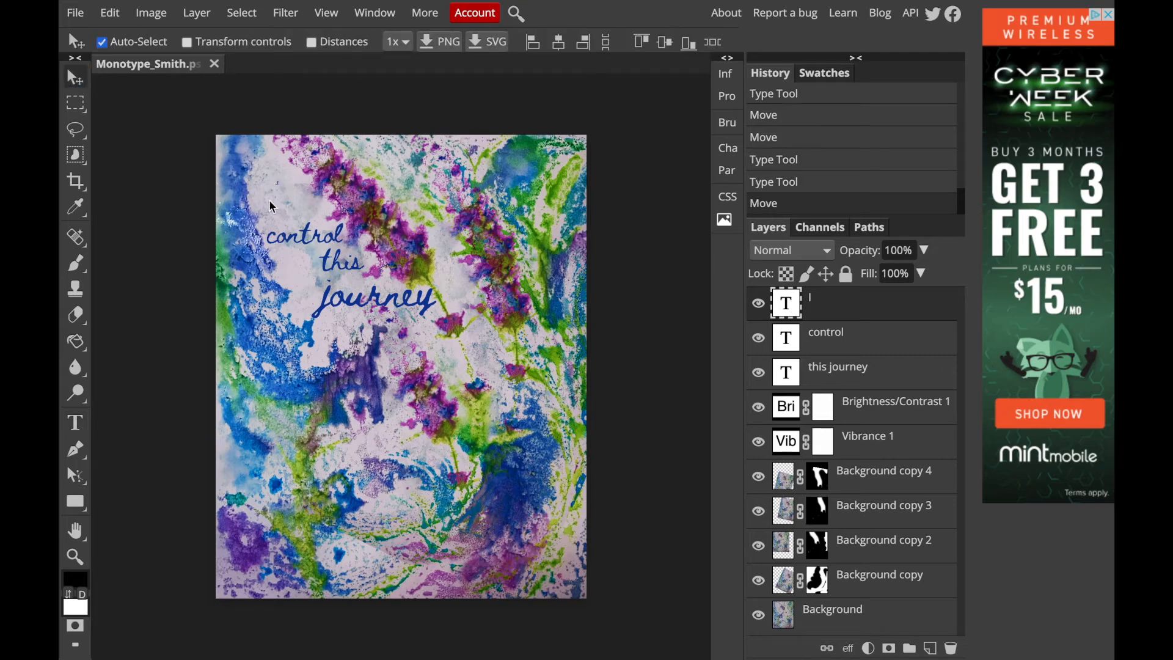
pyautogui.hotkey('ctrl', 't')
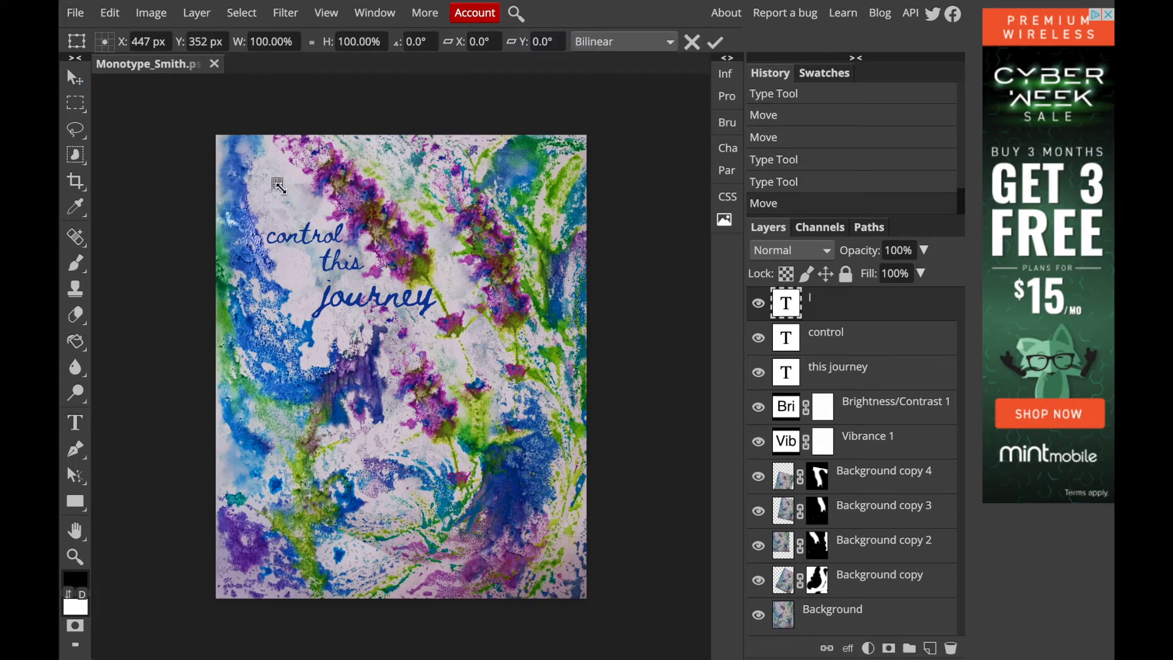
pyautogui.moveTo(280, 187)
pyautogui.mouseDown()
pyautogui.moveTo(330, 195)
pyautogui.moveTo(288, 203)
pyautogui.mouseUp()
pyautogui.click(75, 77)
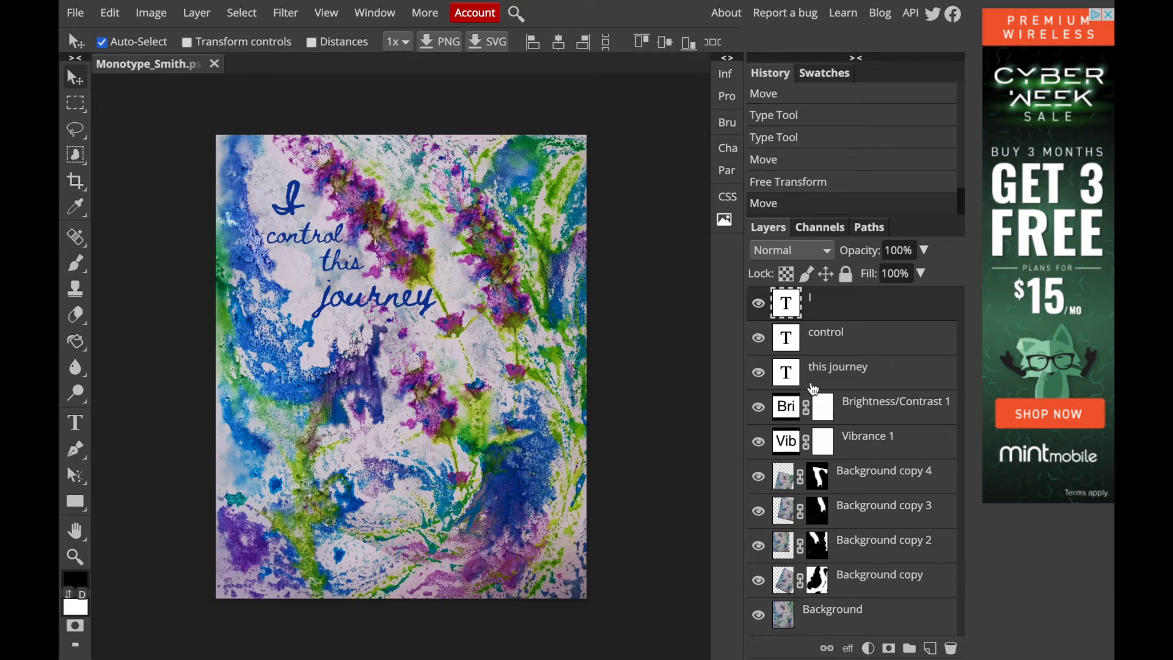
# - Hide the three text layers "this journey", "control" and "I"
pyautogui.click(758, 372)
pyautogui.click(758, 338)
pyautogui.click(758, 303)
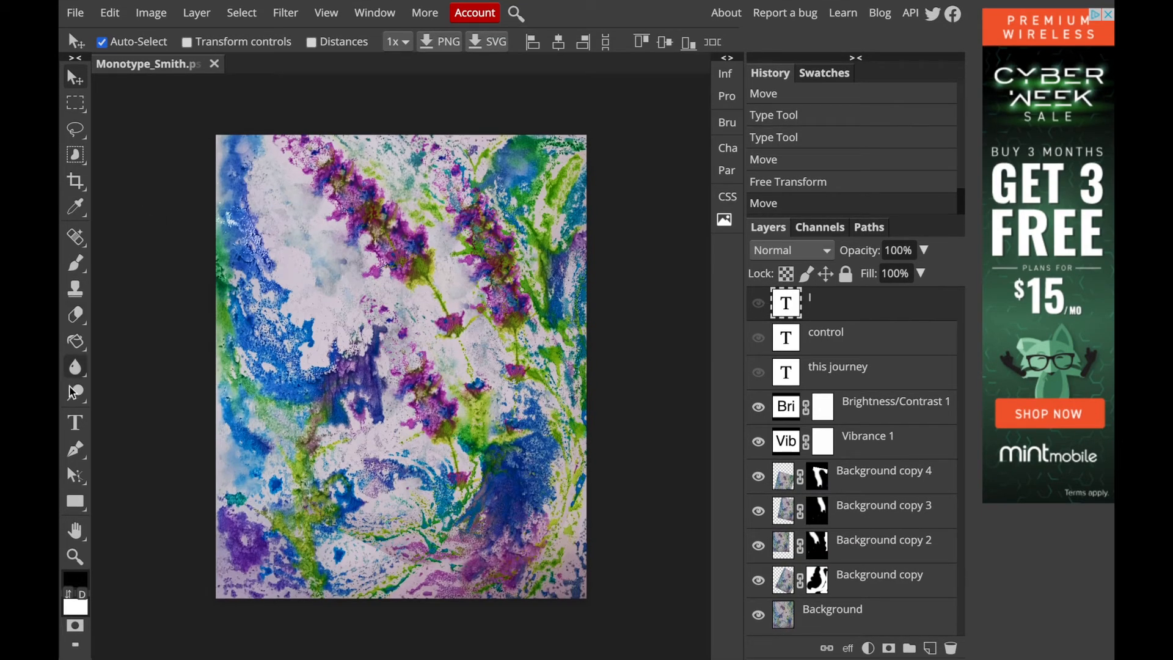
# - Create a wide text box across the bottom of the artwork reading "I control this journey"
pyautogui.click(75, 422)
pyautogui.moveTo(237, 508); pyautogui.dragTo(569, 579)
pyautogui.write('I control this journey')
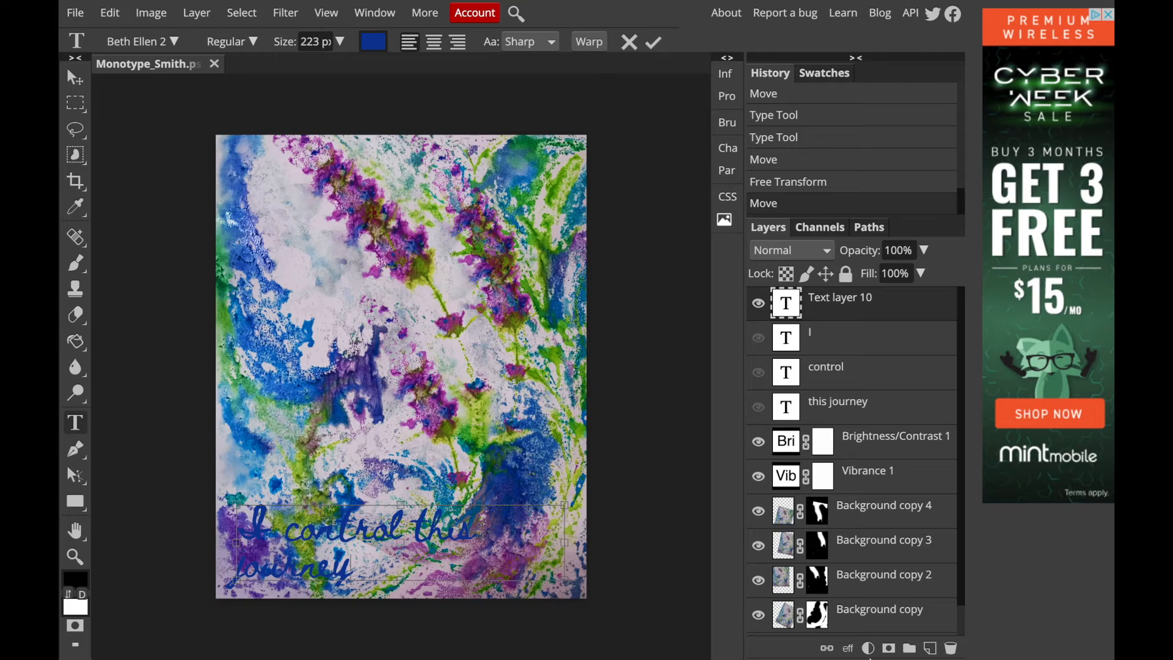
# - Set the whole new quote to 150 px and move it into the artwork's bottom-right corner
pyautogui.hotkey('ctrl', 'a')
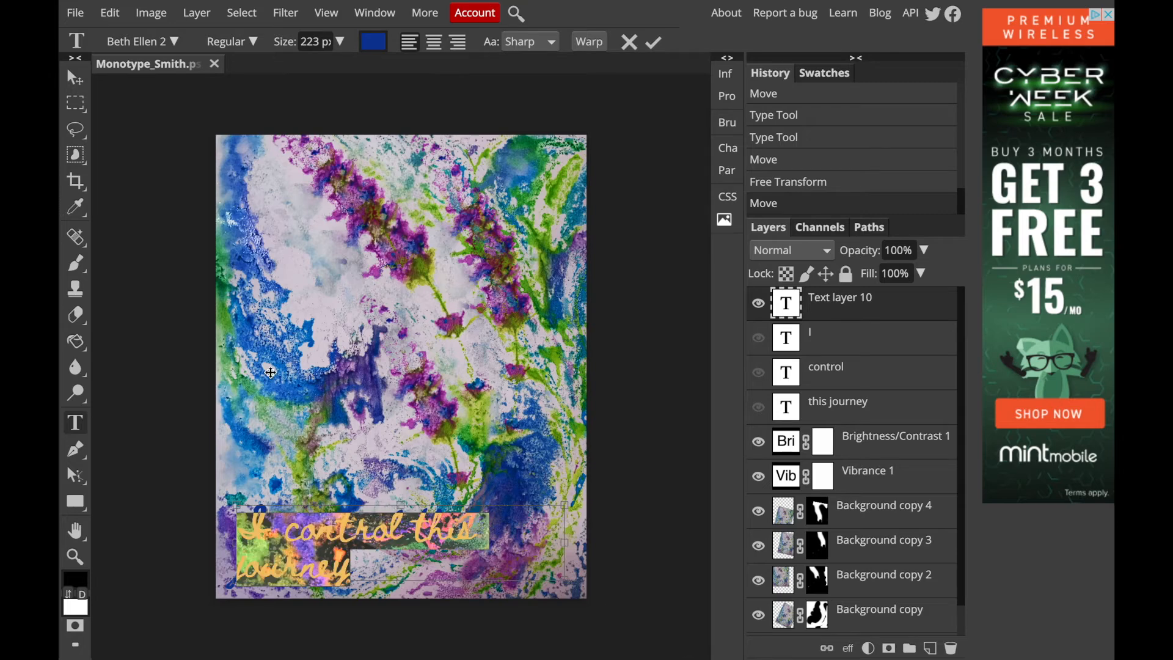
pyautogui.moveTo(340, 66); pyautogui.dragTo(353, 71)
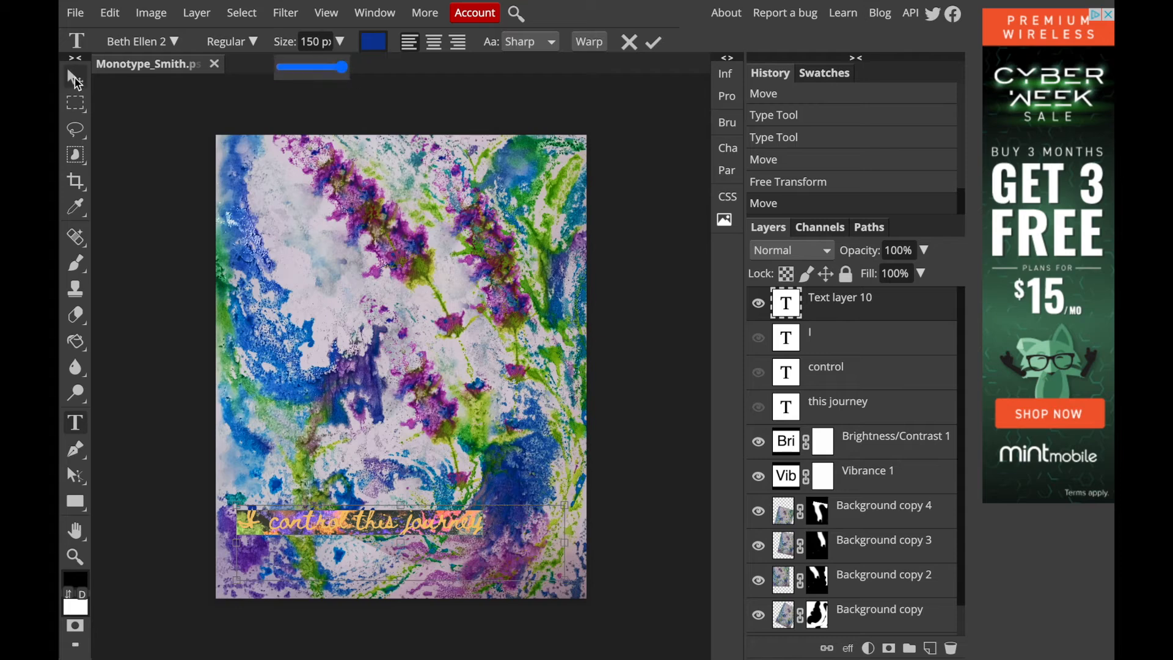
pyautogui.click(75, 77)
pyautogui.moveTo(340, 526); pyautogui.dragTo(427, 572)
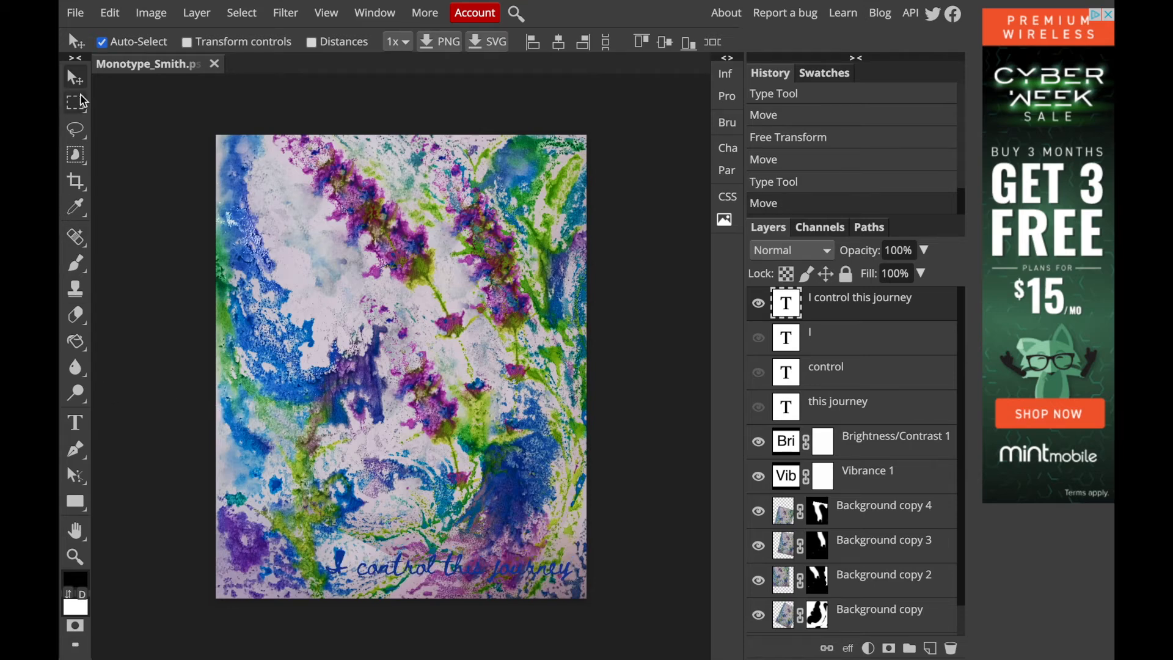
# - Add a new layer directly below the bottom quote's text layer and make a wide rectangular selection across the artwork's lower edge around the quote
pyautogui.click(929, 647)
pyautogui.moveTo(842, 310); pyautogui.dragTo(848, 359)
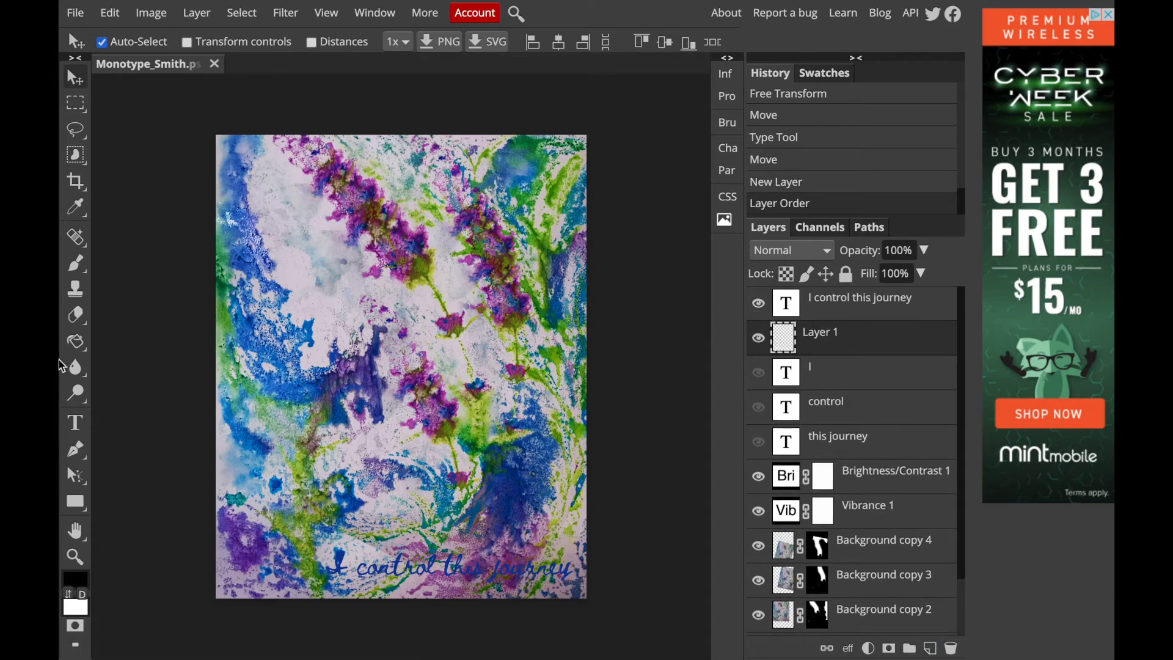
pyautogui.click(76, 105)
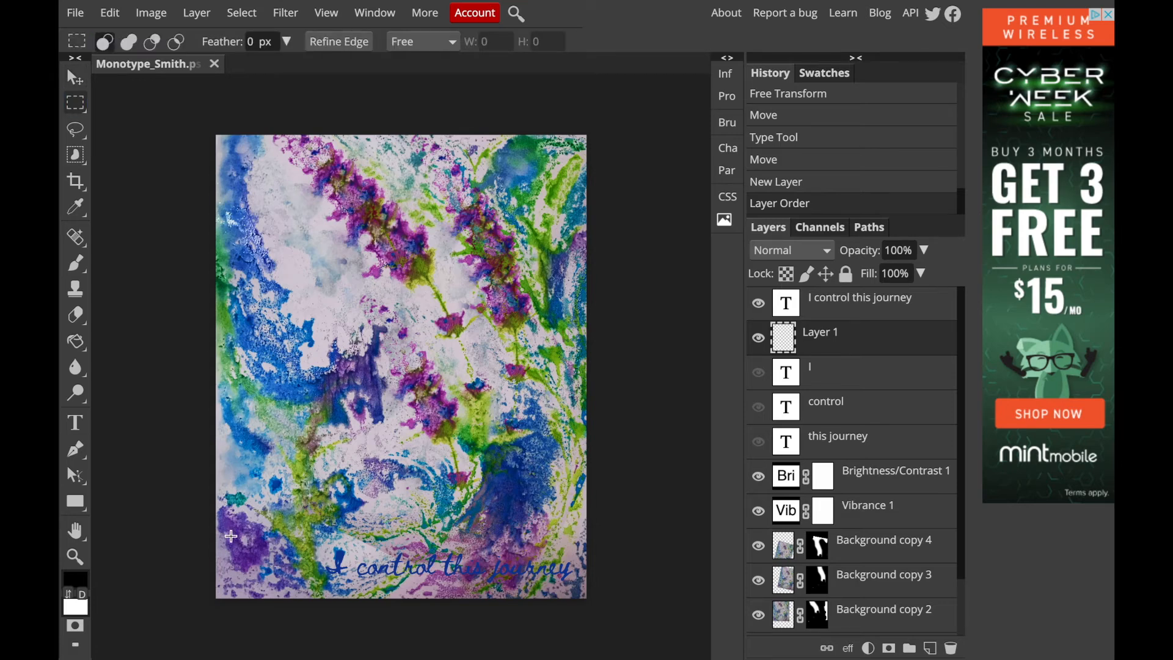
pyautogui.moveTo(227, 498); pyautogui.dragTo(586, 593)
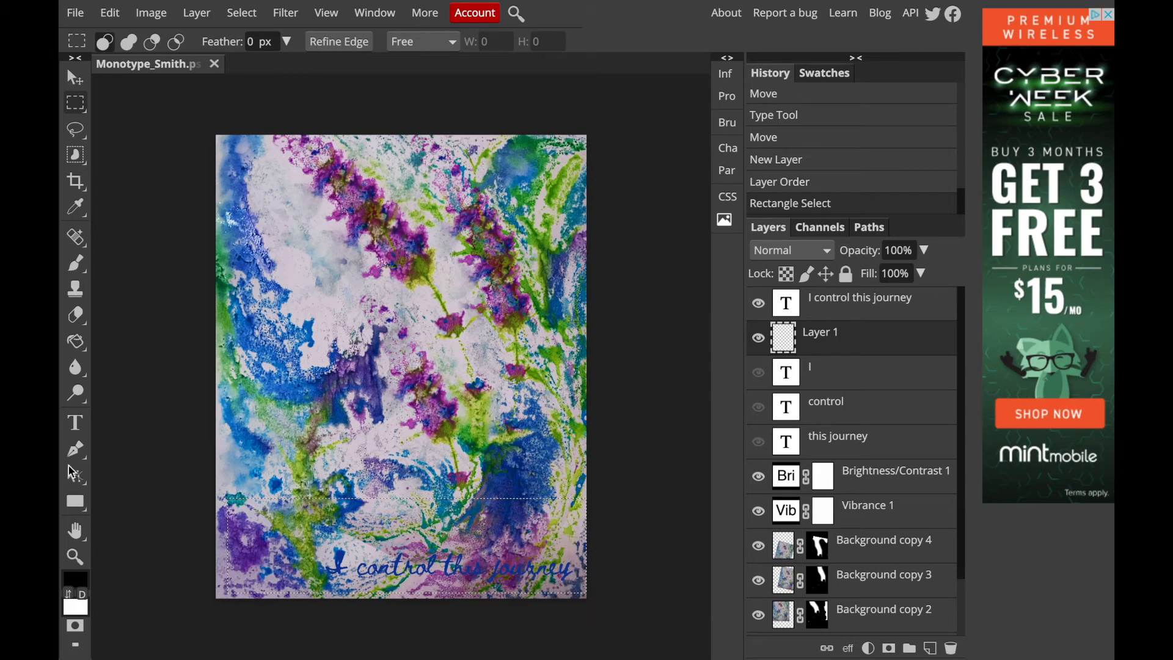
# - Sample the purple-pink b454ae from the flowers as foreground color and fill the rectangular selection with it
pyautogui.click(78, 585)
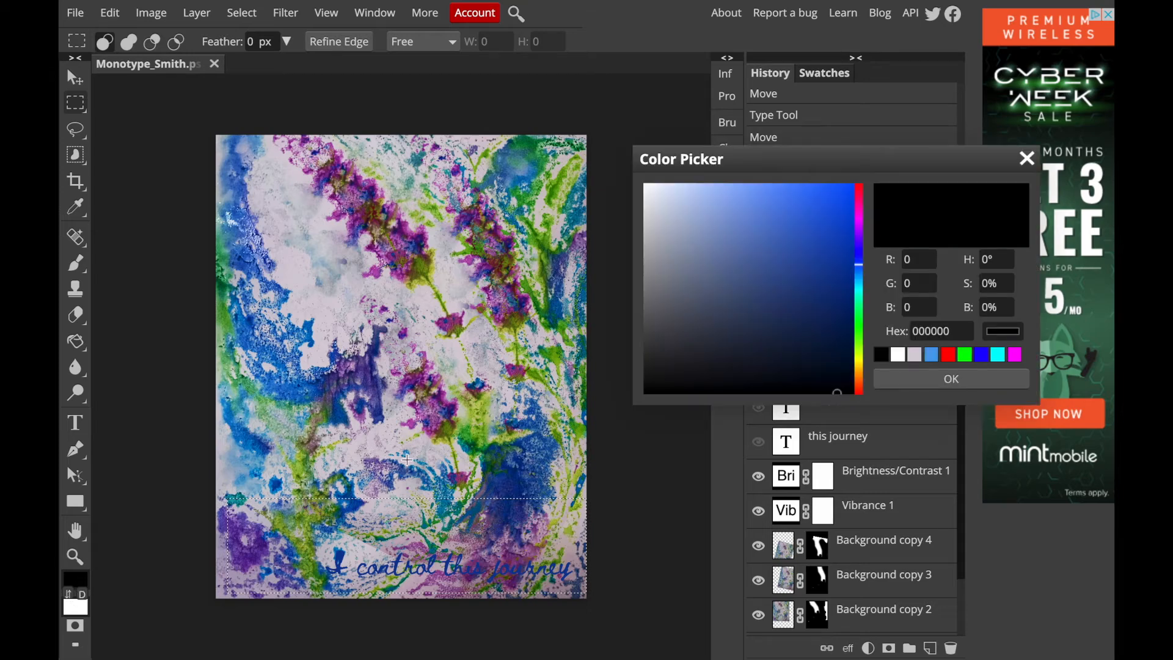
pyautogui.click(376, 272)
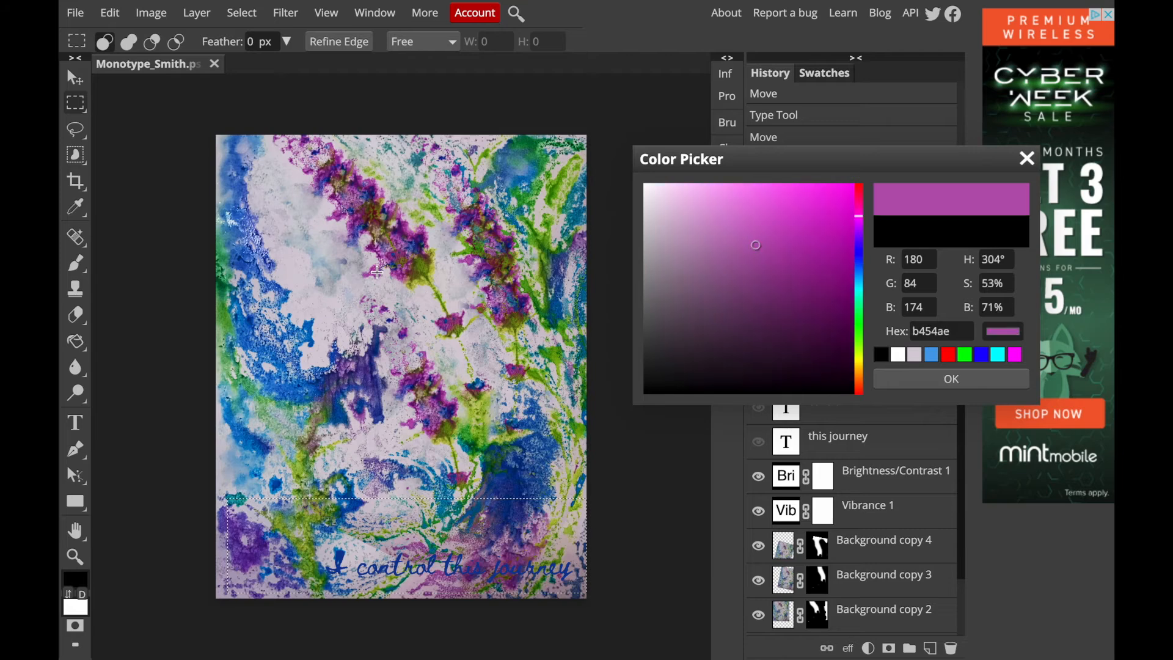
pyautogui.click(913, 379)
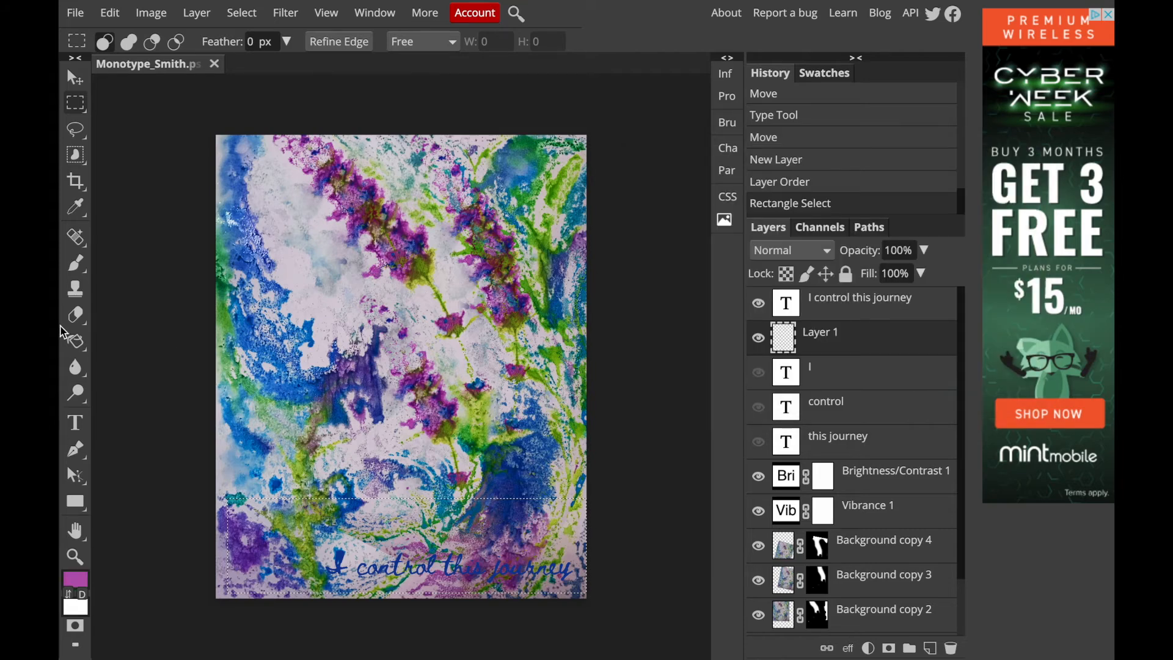
pyautogui.click(76, 341)
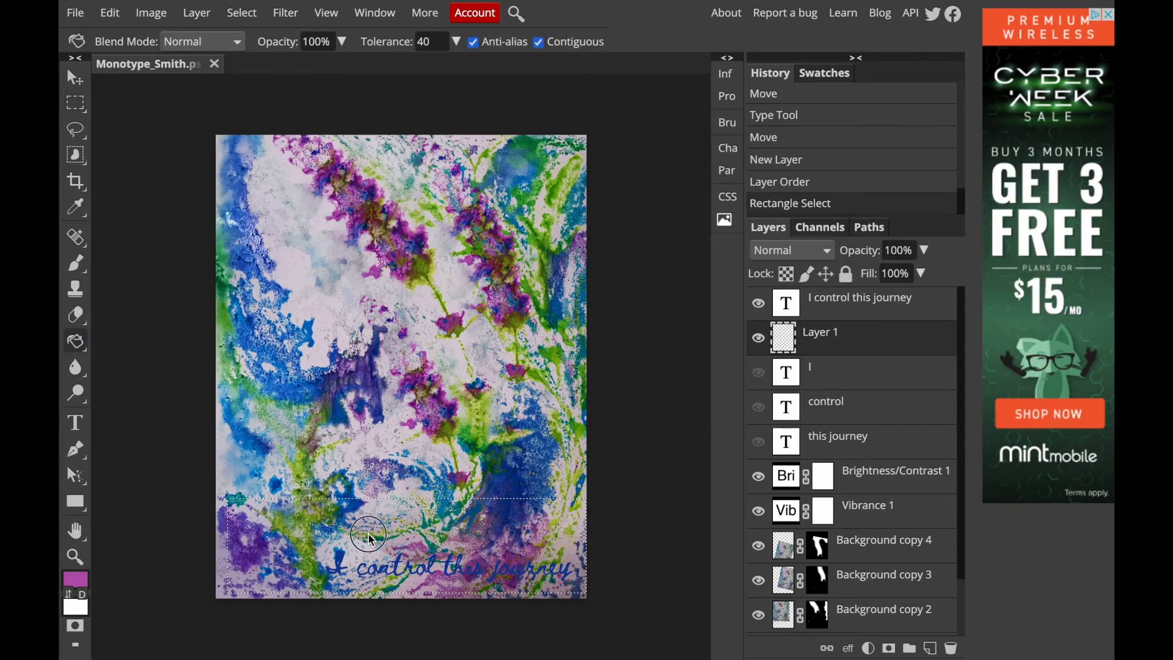
pyautogui.click(400, 541)
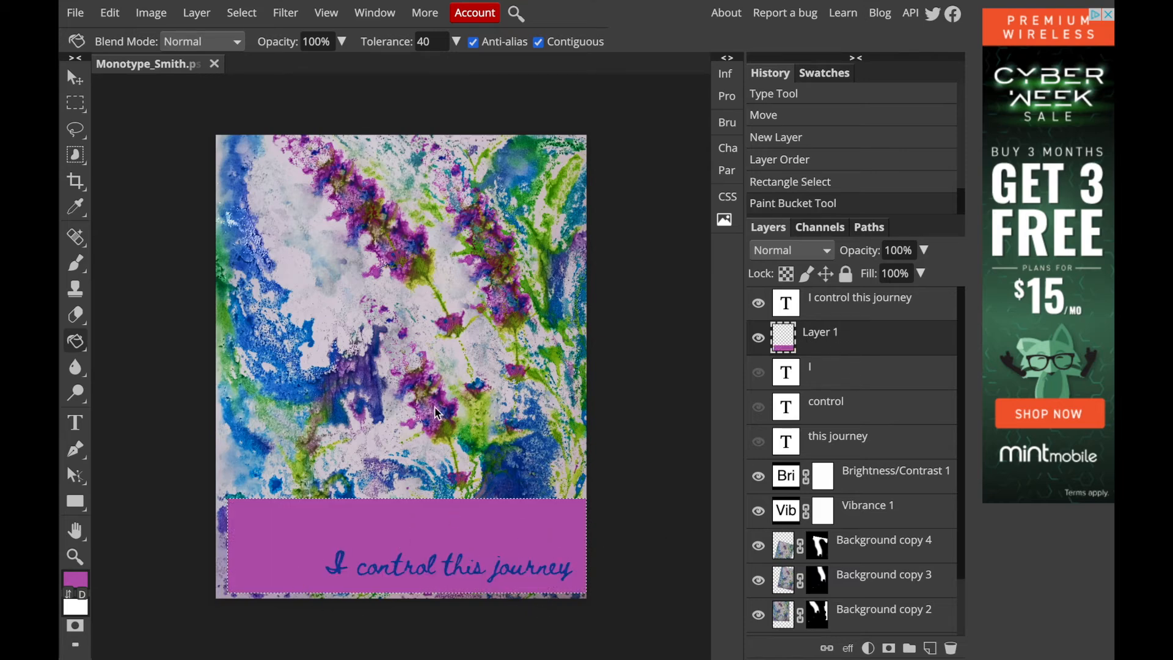
# - Deselect the filled rectangle and shift the purple band slightly left to center it across the artwork
pyautogui.click(78, 108)
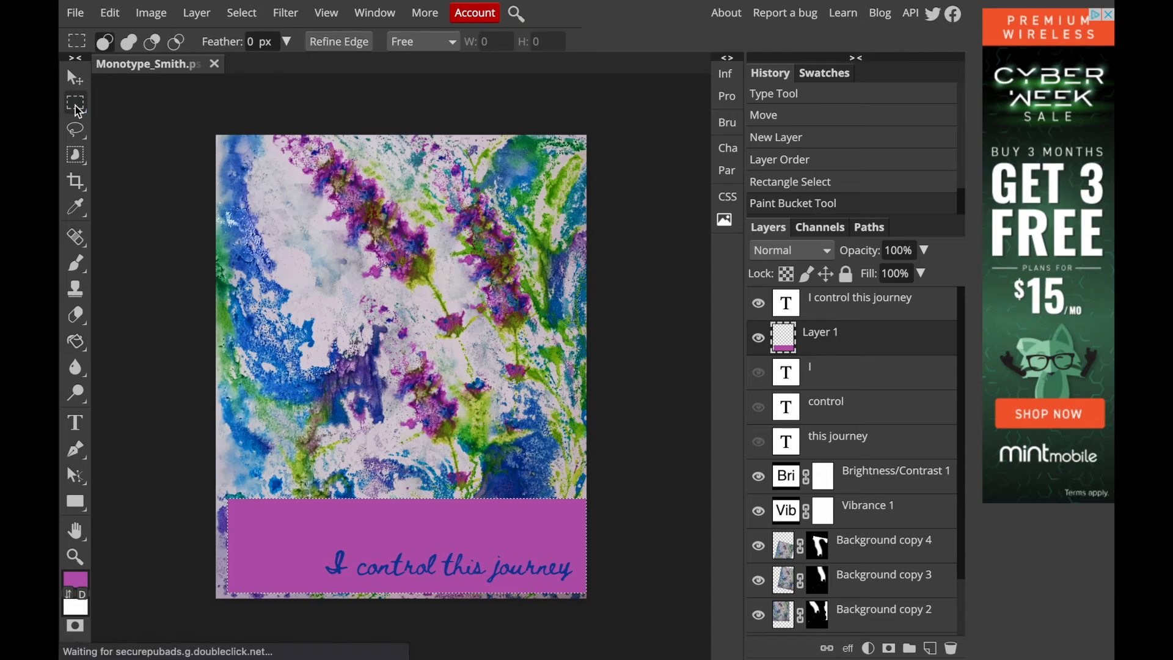
pyautogui.click(173, 185)
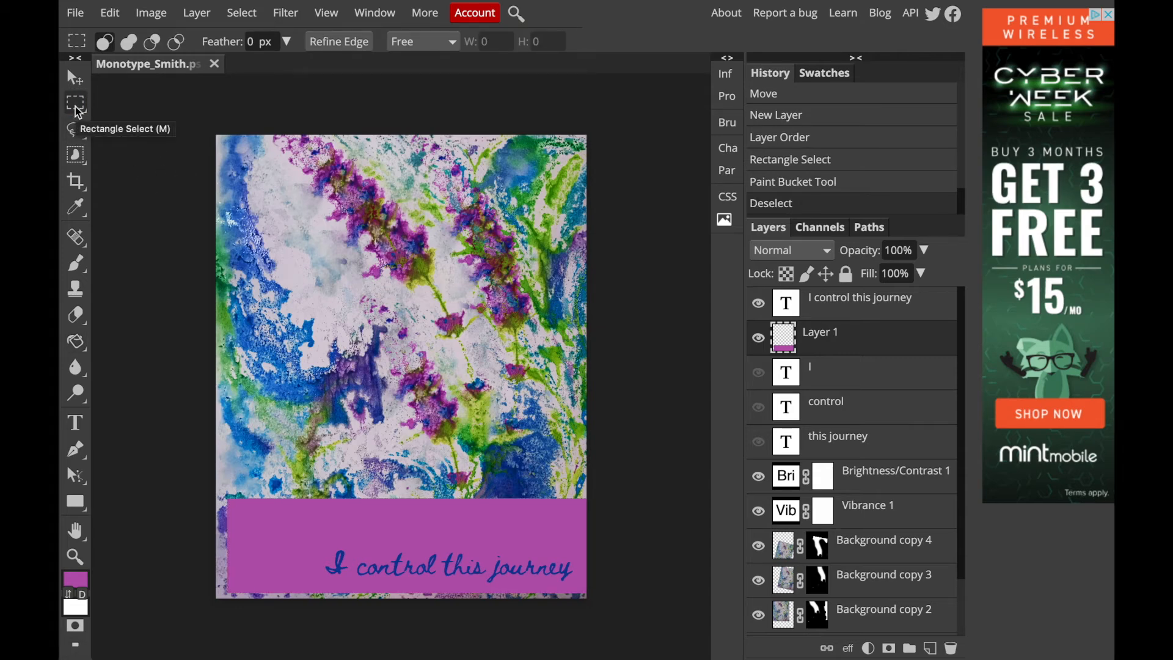
pyautogui.click(75, 77)
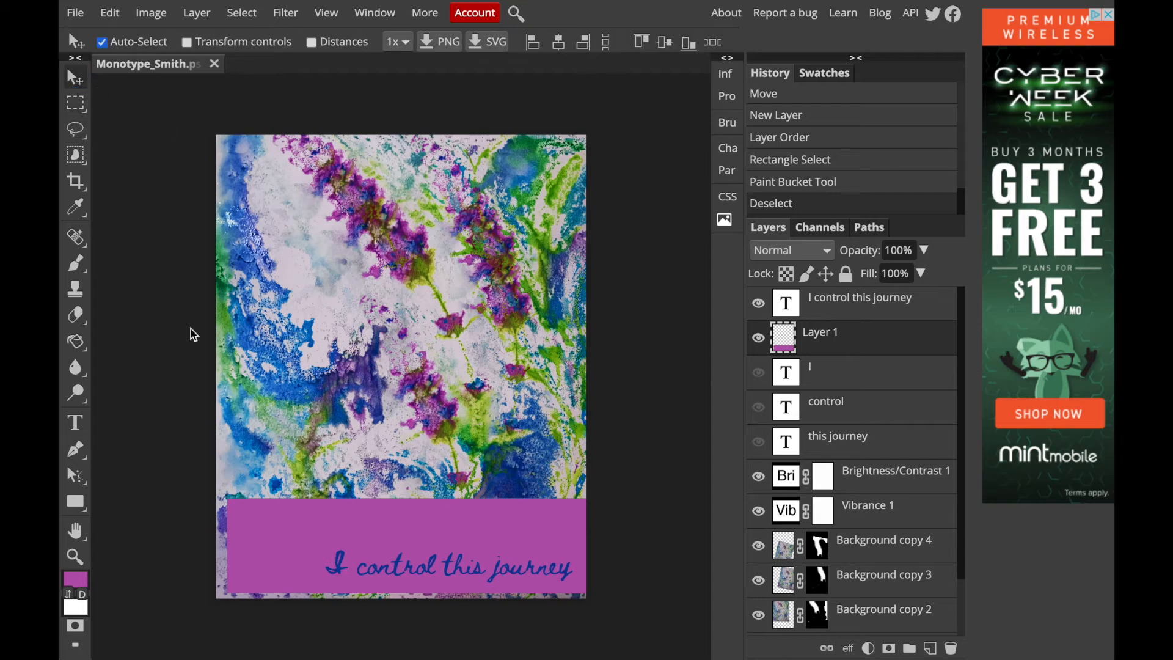
pyautogui.moveTo(280, 536); pyautogui.dragTo(274, 537)
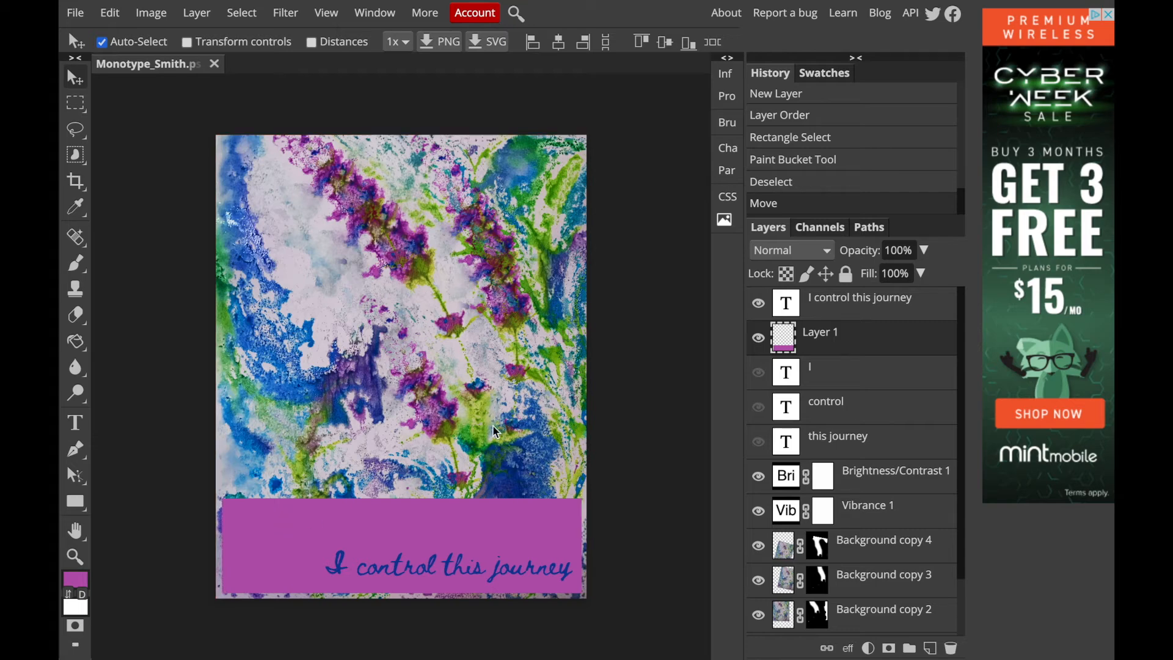
# - Lower the purple band layer's opacity to 79%
pyautogui.click(926, 251)
pyautogui.moveTo(892, 280); pyautogui.dragTo(911, 280)
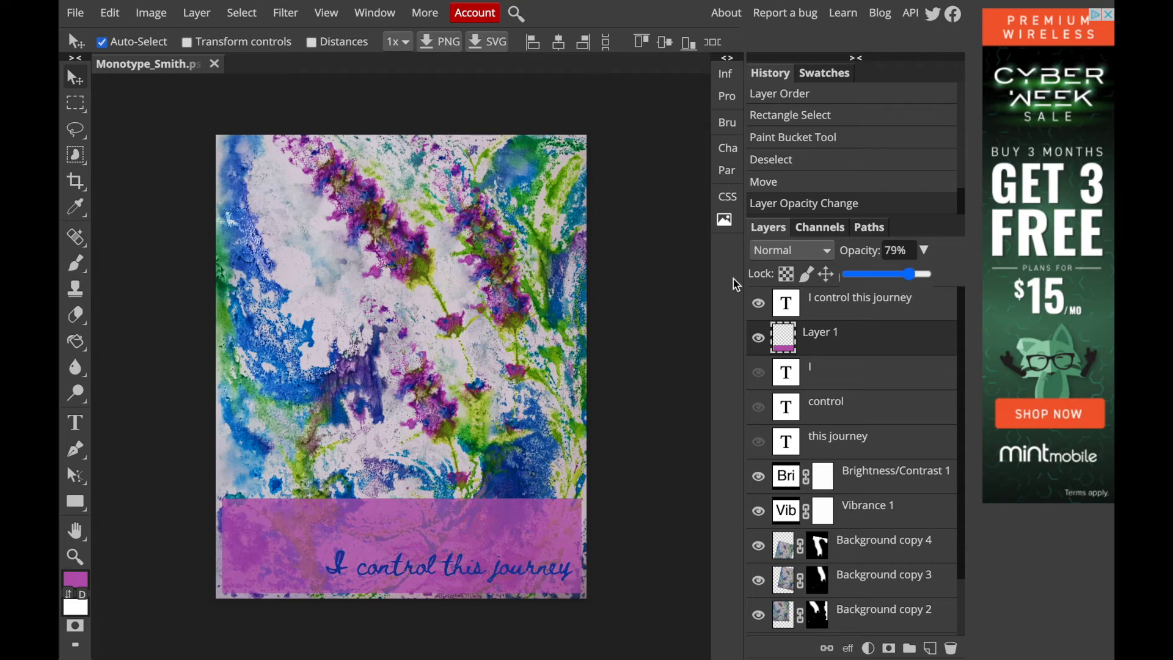
pyautogui.click(857, 336)
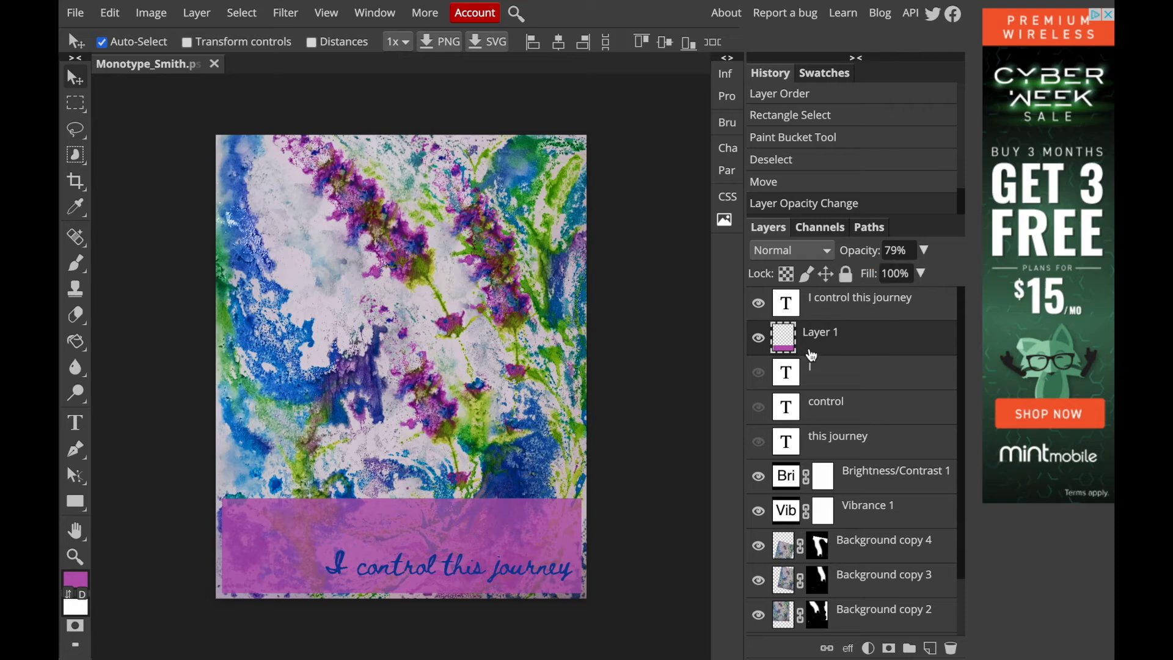
# - Add a raster mask to the purple band layer and set up a black brush with 25% hardness and 60% opacity
pyautogui.click(889, 649)
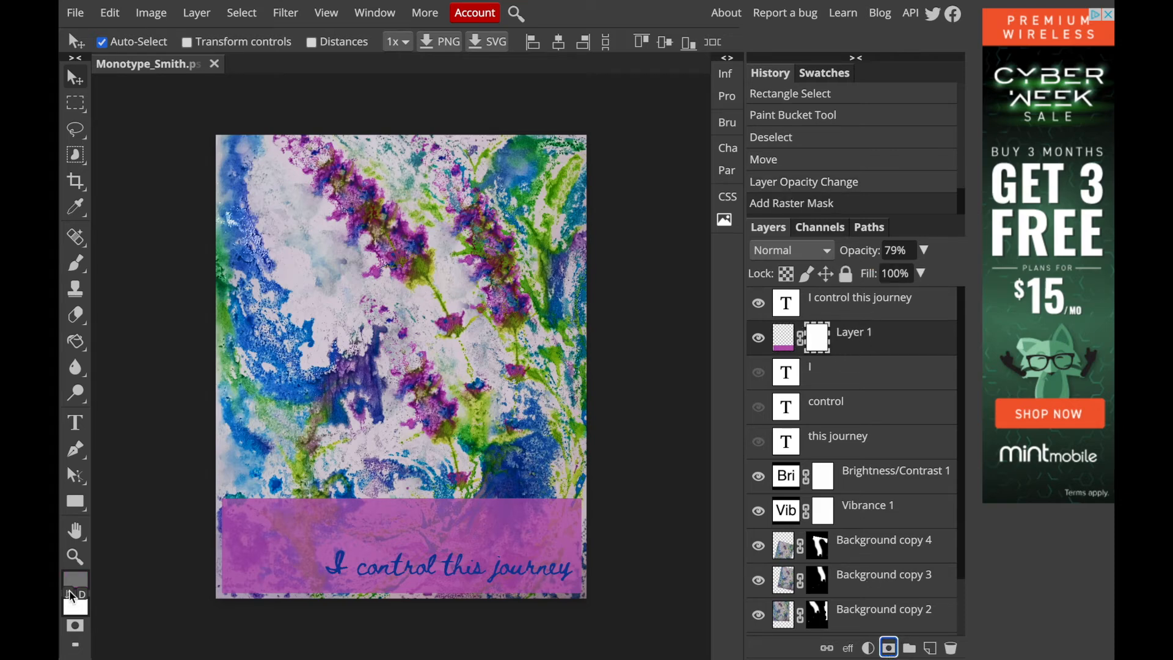
pyautogui.click(83, 595)
pyautogui.click(68, 592)
pyautogui.click(75, 264)
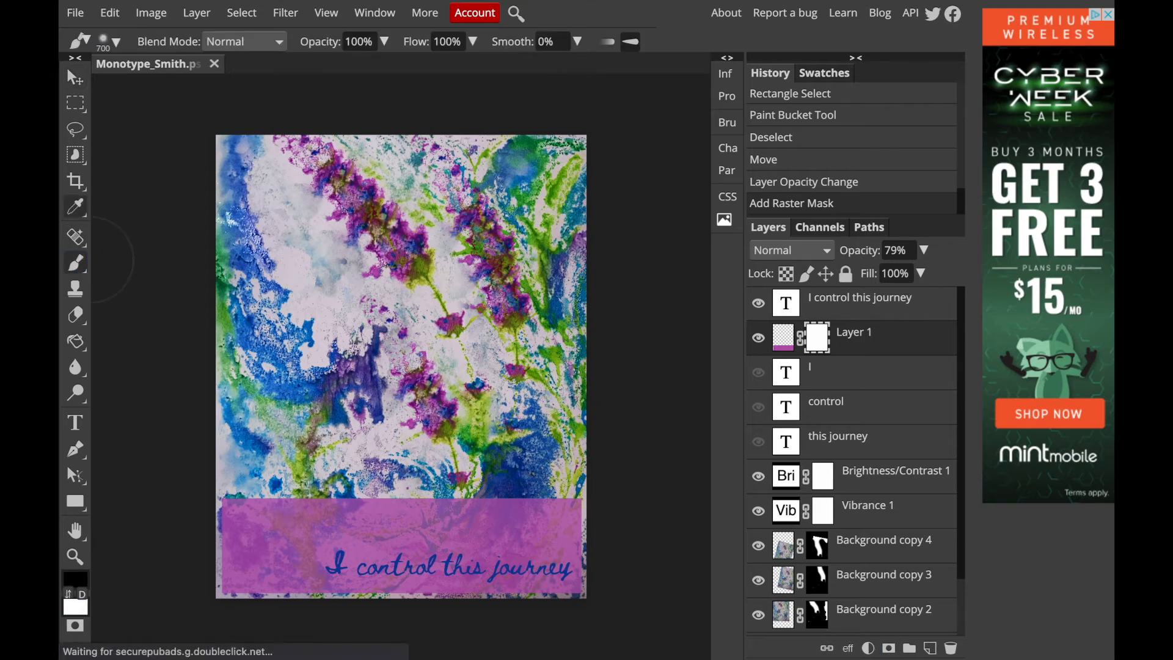
pyautogui.click(119, 45)
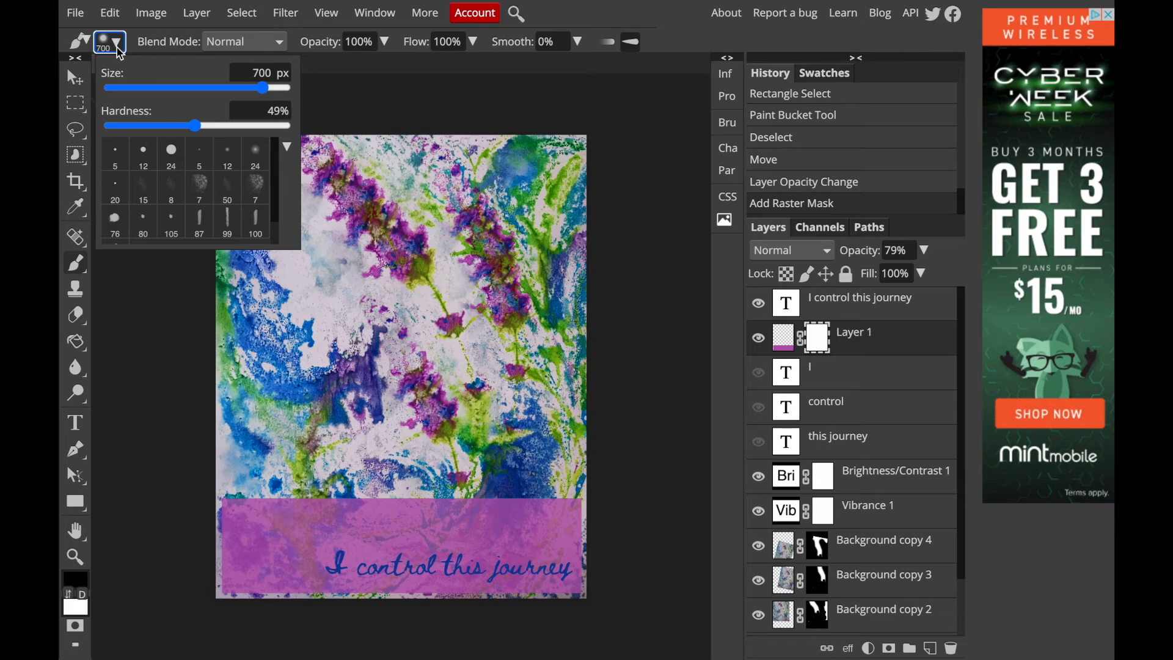
pyautogui.click(154, 127)
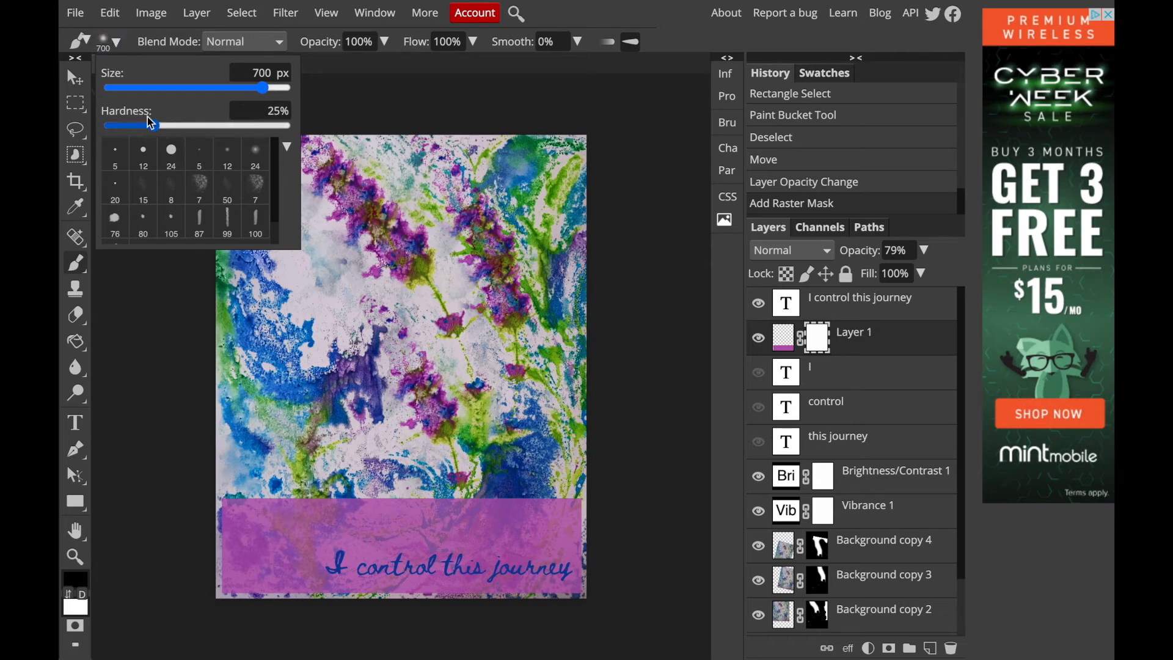
pyautogui.click(383, 41)
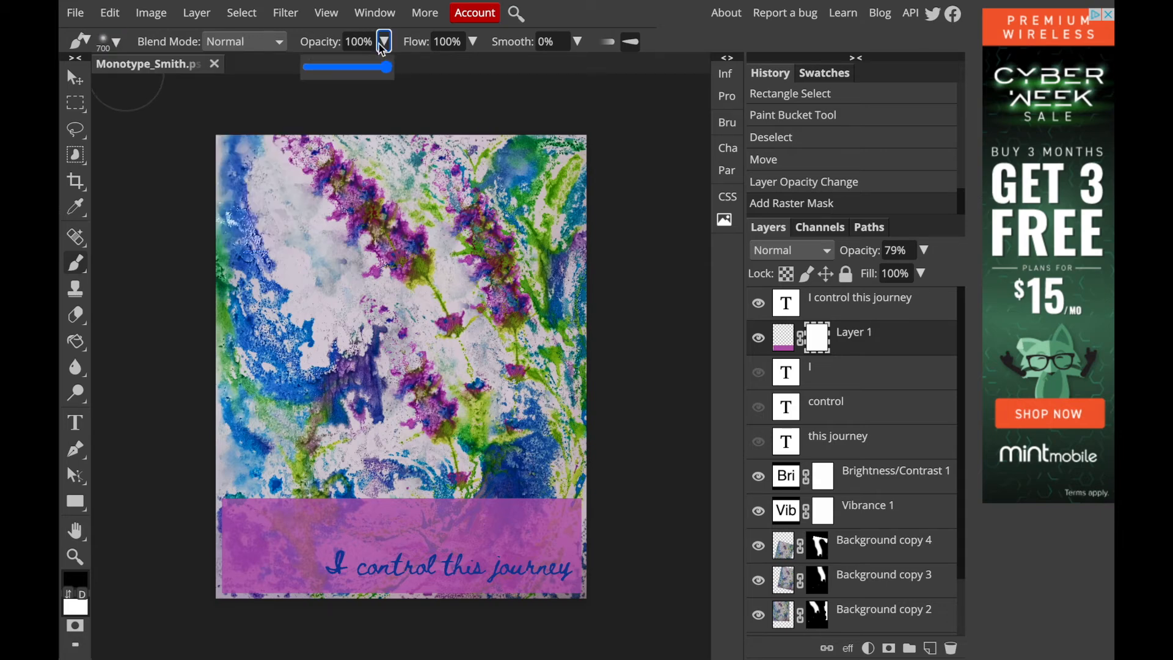
pyautogui.click(356, 67)
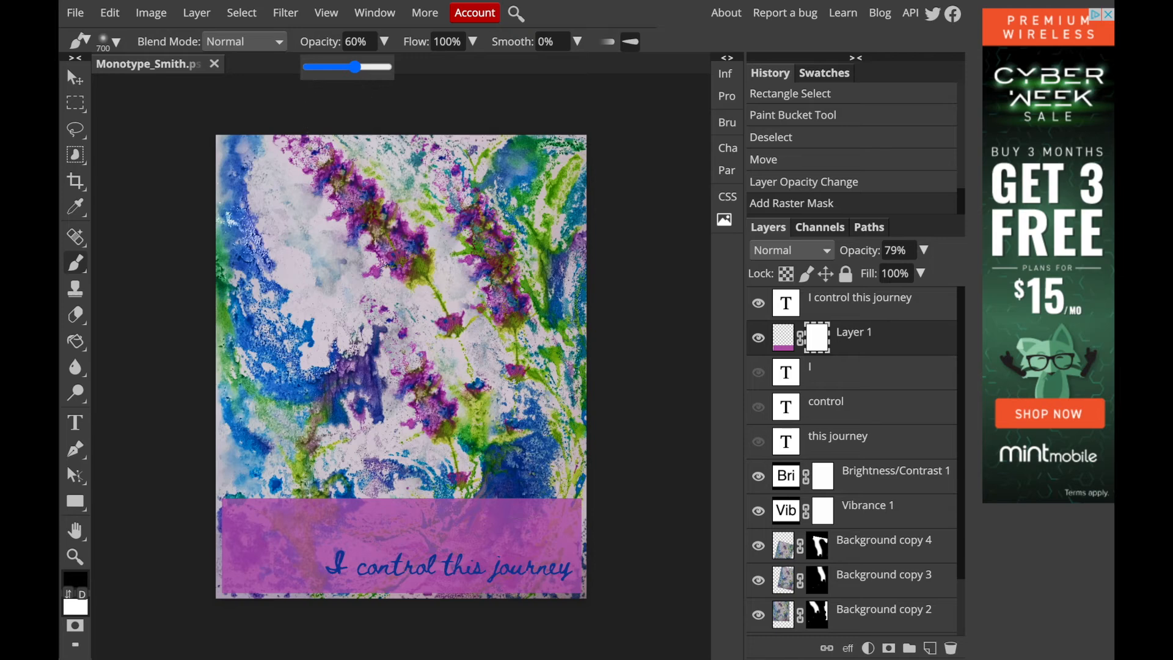
# - Paint black on the band's mask to fade its upper edge and left end, enlarging the brush to 1300 px
pyautogui.click(557, 480)
pyautogui.moveTo(559, 476)
pyautogui.mouseDown()
pyautogui.moveTo(498, 470)
pyautogui.moveTo(464, 443)
pyautogui.moveTo(287, 438)
pyautogui.mouseUp()
pyautogui.press(']')
pyautogui.press(']')
pyautogui.press(']')
pyautogui.press(']')
pyautogui.press(']')
pyautogui.press(']')
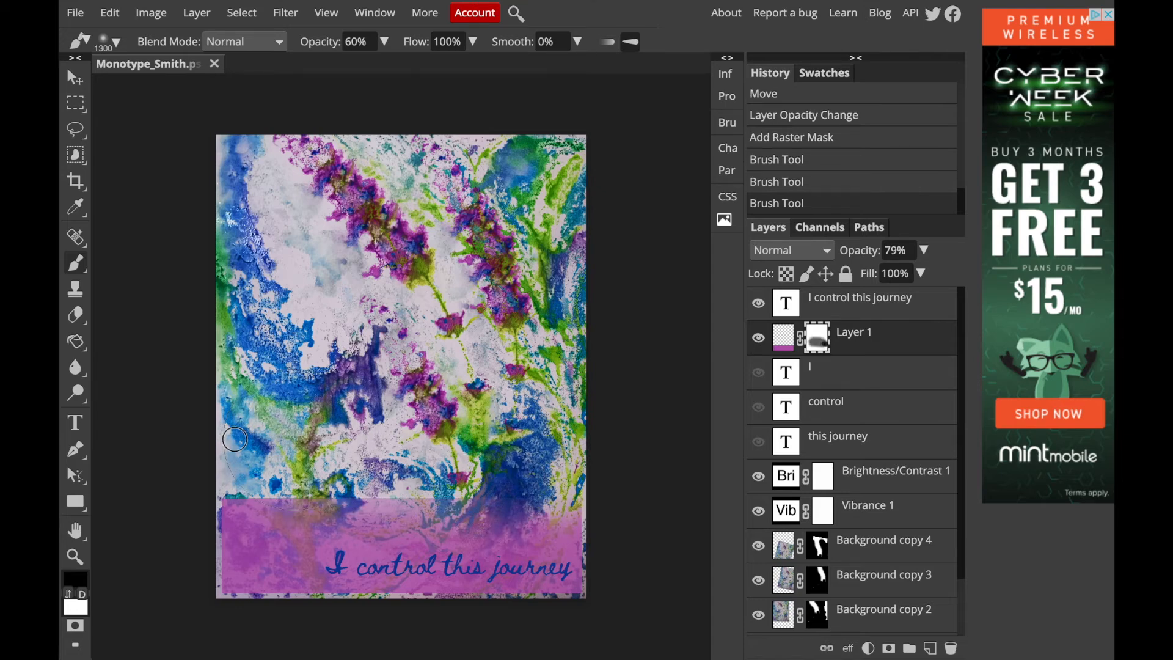
pyautogui.moveTo(217, 441); pyautogui.dragTo(568, 455)
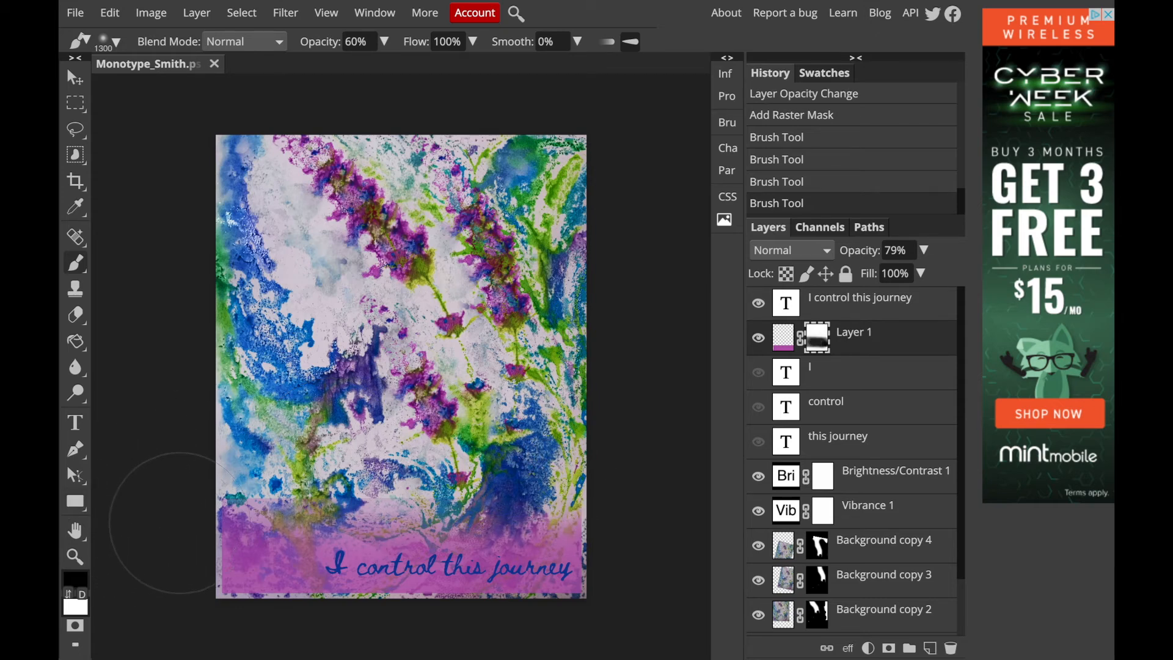
pyautogui.click(181, 573)
pyautogui.click(174, 584)
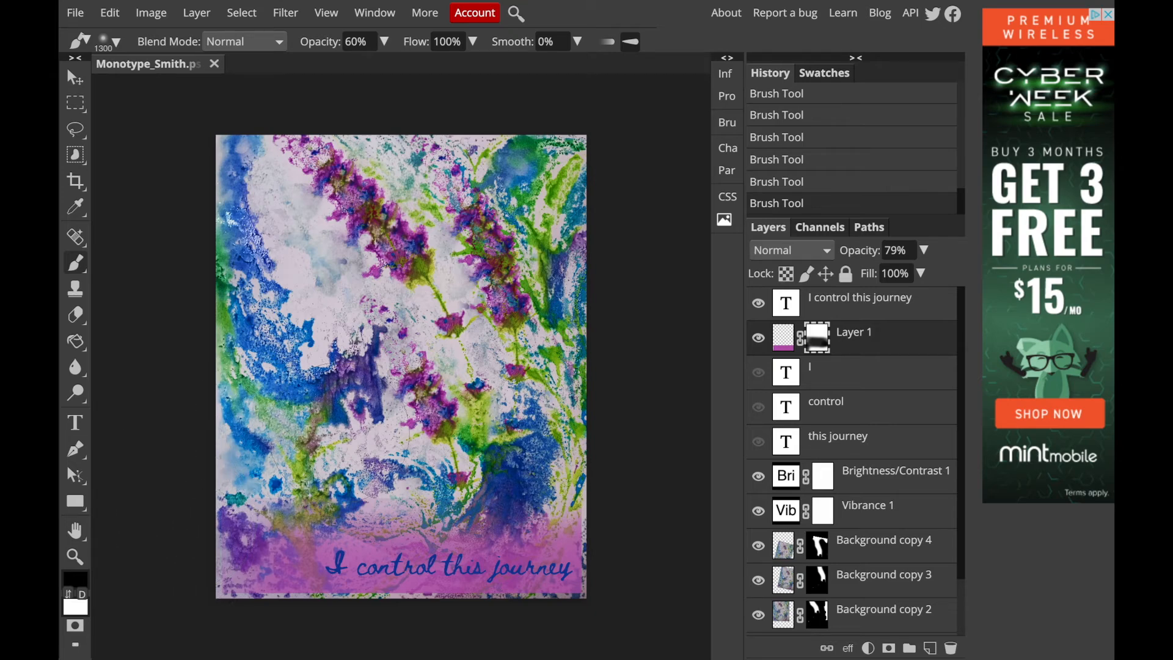
# - Reduce the brush size to 250 px and set the purple band layer's opacity to 100%
pyautogui.press('[')
pyautogui.press('[')
pyautogui.press('[')
pyautogui.press('[')
pyautogui.press('[')
pyautogui.press('[')
pyautogui.press('[')
pyautogui.click(783, 337)
pyautogui.click(924, 250)
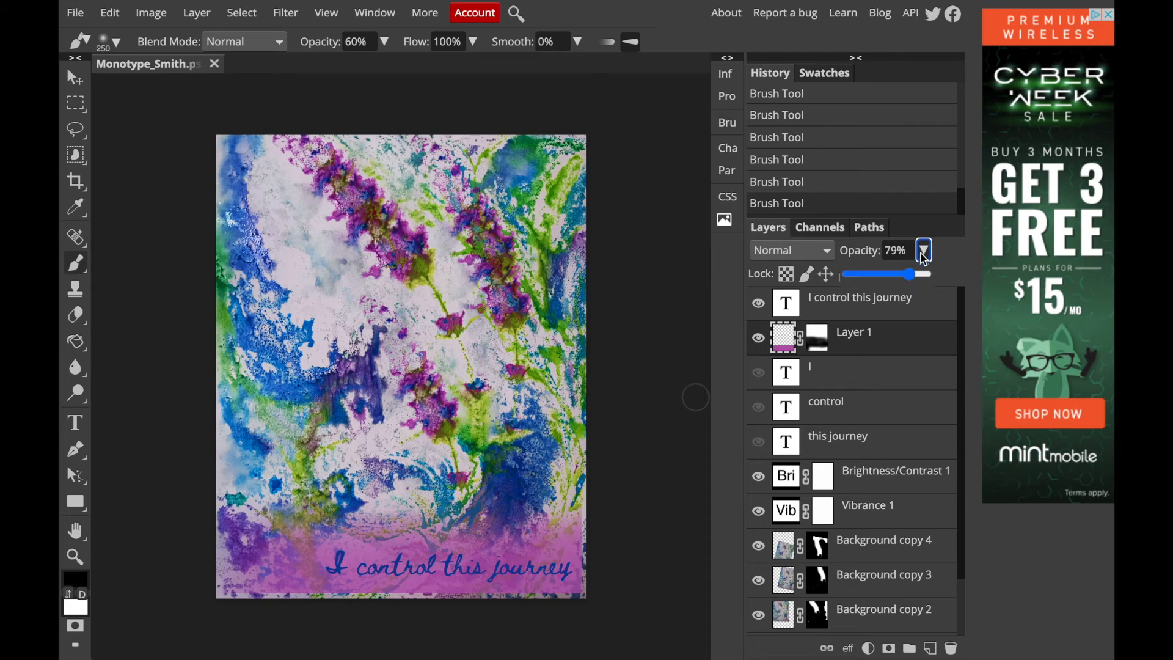
pyautogui.moveTo(910, 273); pyautogui.dragTo(929, 279)
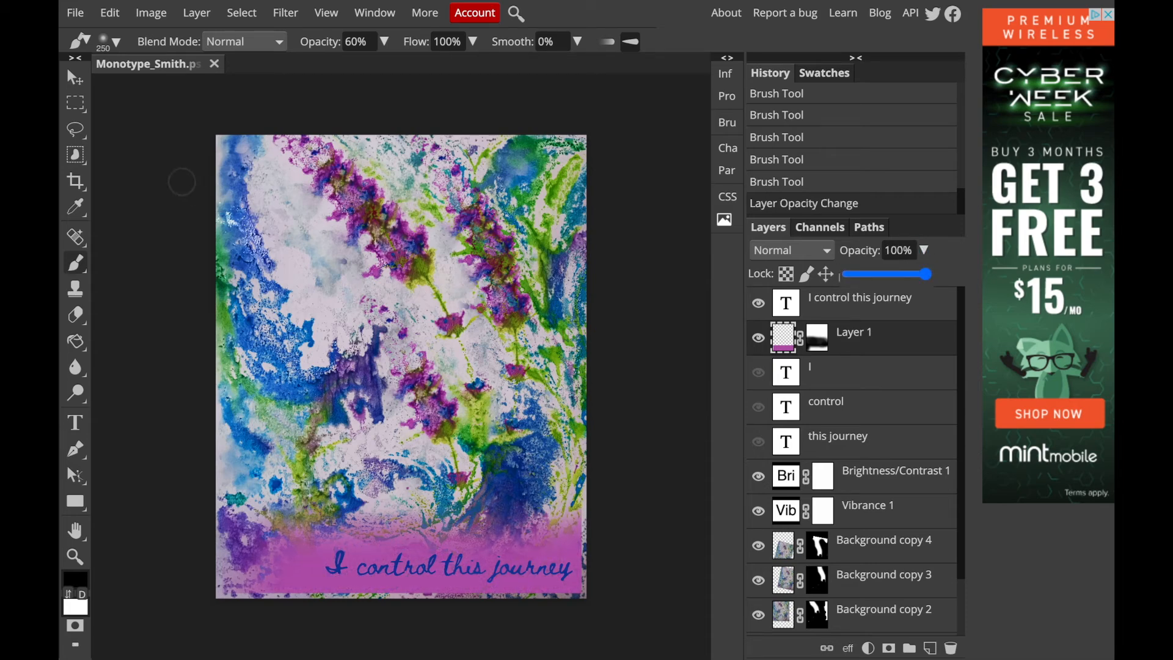
# - Show the staggered text layers "this journey", "control" and "I" again
pyautogui.click(75, 77)
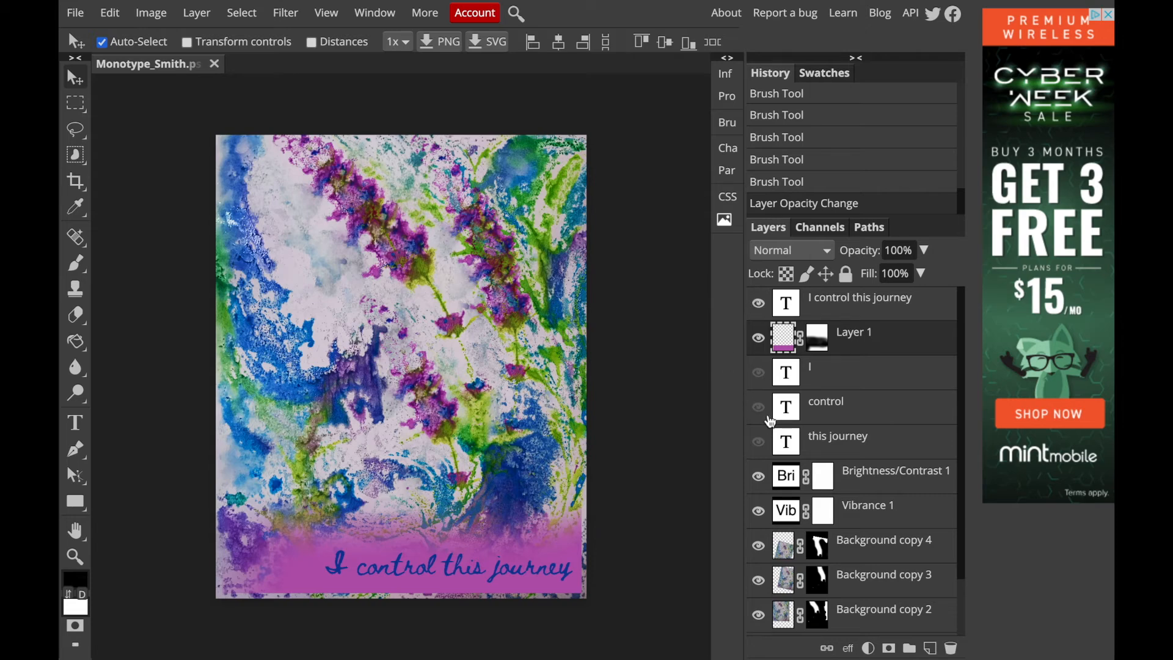
pyautogui.click(758, 441)
pyautogui.click(759, 374)
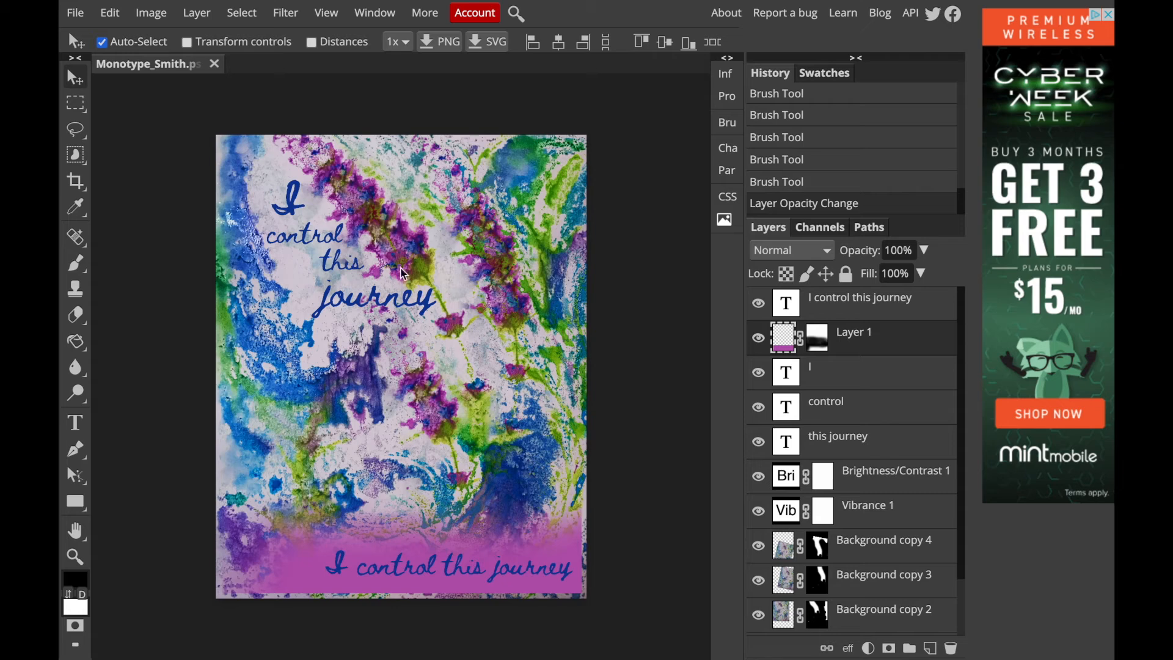
# - Hide the purple band layer and the bottom "I control this journey" text layer, leaving only the staggered quote on the artwork
pyautogui.click(757, 341)
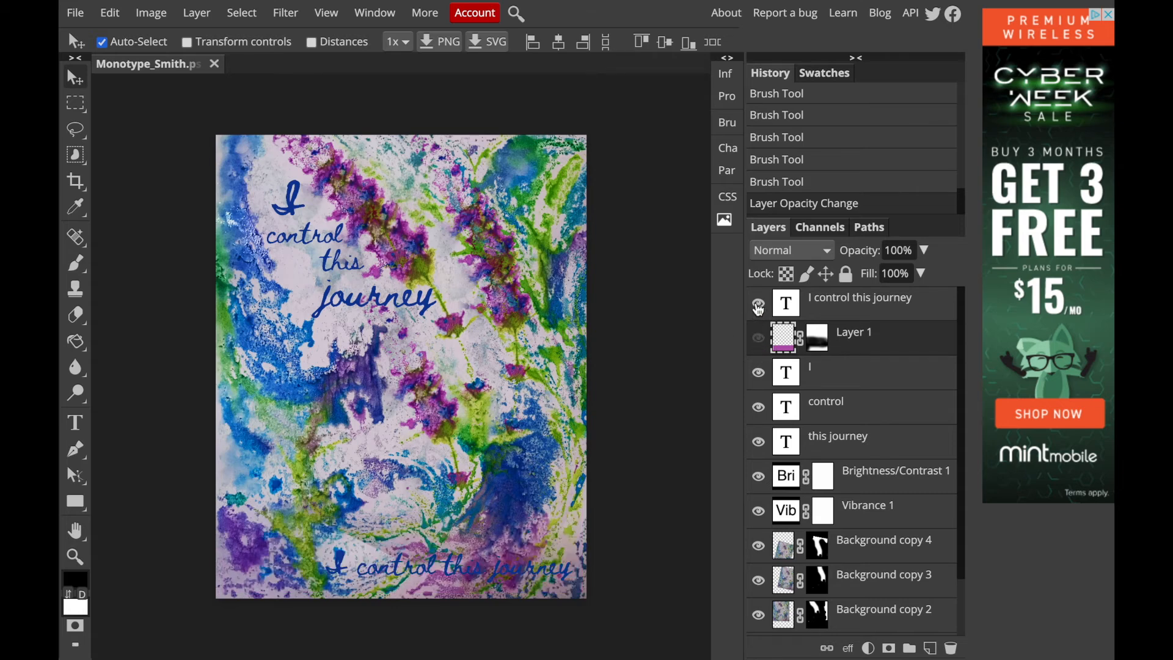
pyautogui.click(757, 306)
pyautogui.click(757, 305)
pyautogui.click(757, 339)
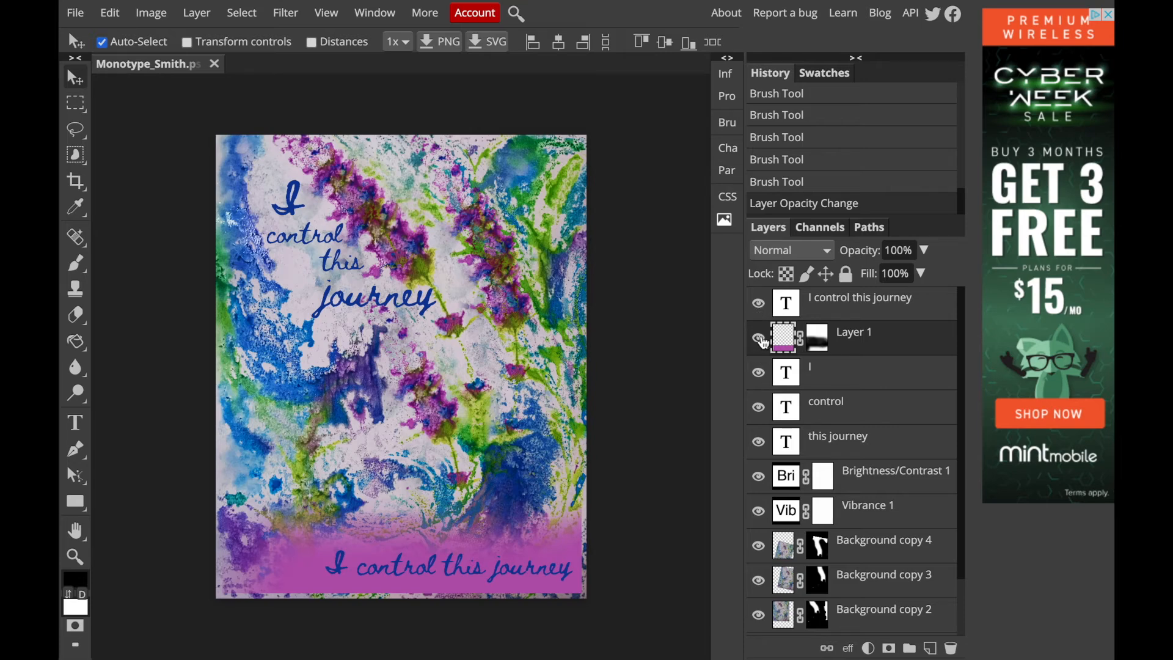
pyautogui.click(760, 339)
pyautogui.click(757, 304)
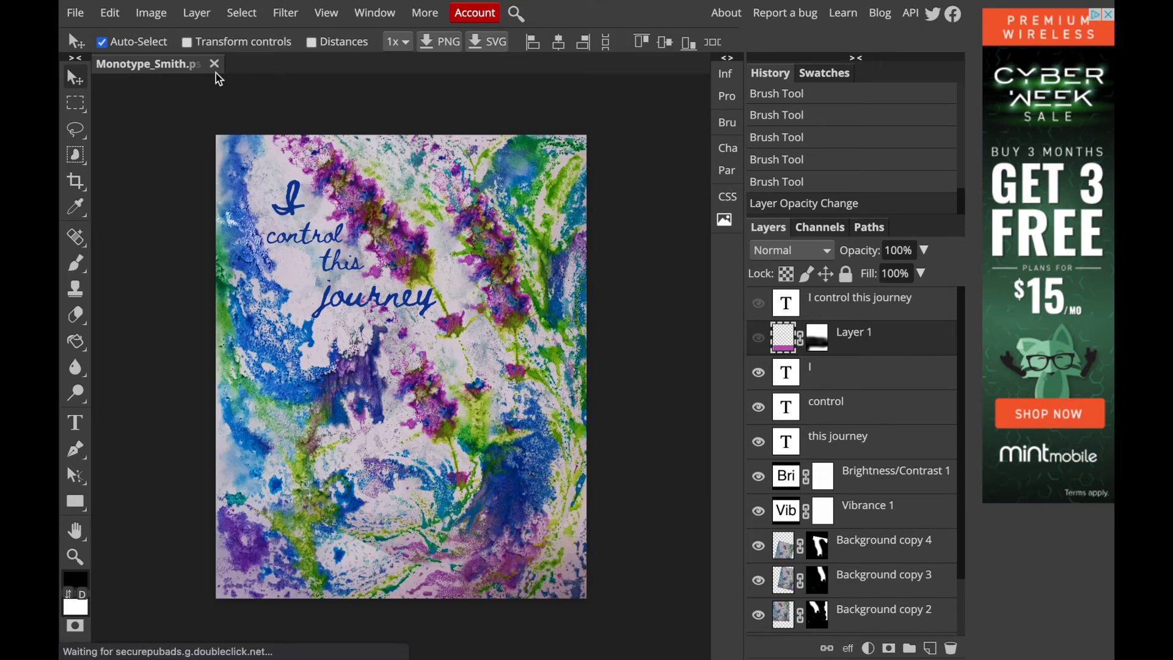
# - Export the staggered-quote version as a JPG at 2697 × 3373 px with 100% quality
pyautogui.click(75, 13)
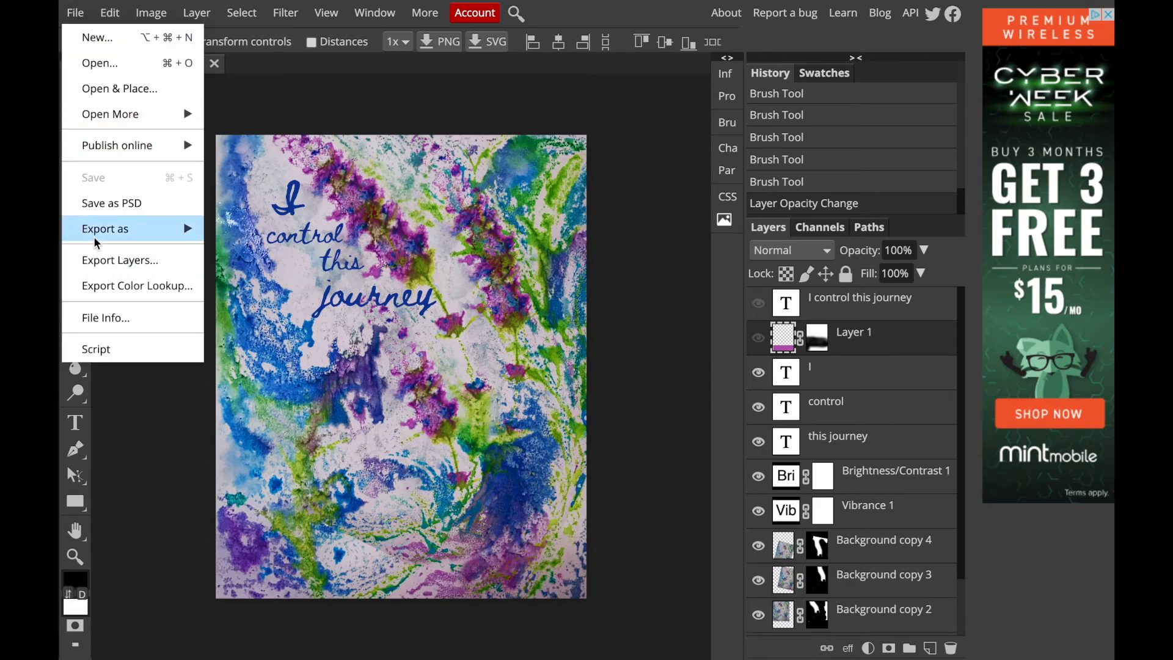
pyautogui.moveTo(149, 229)
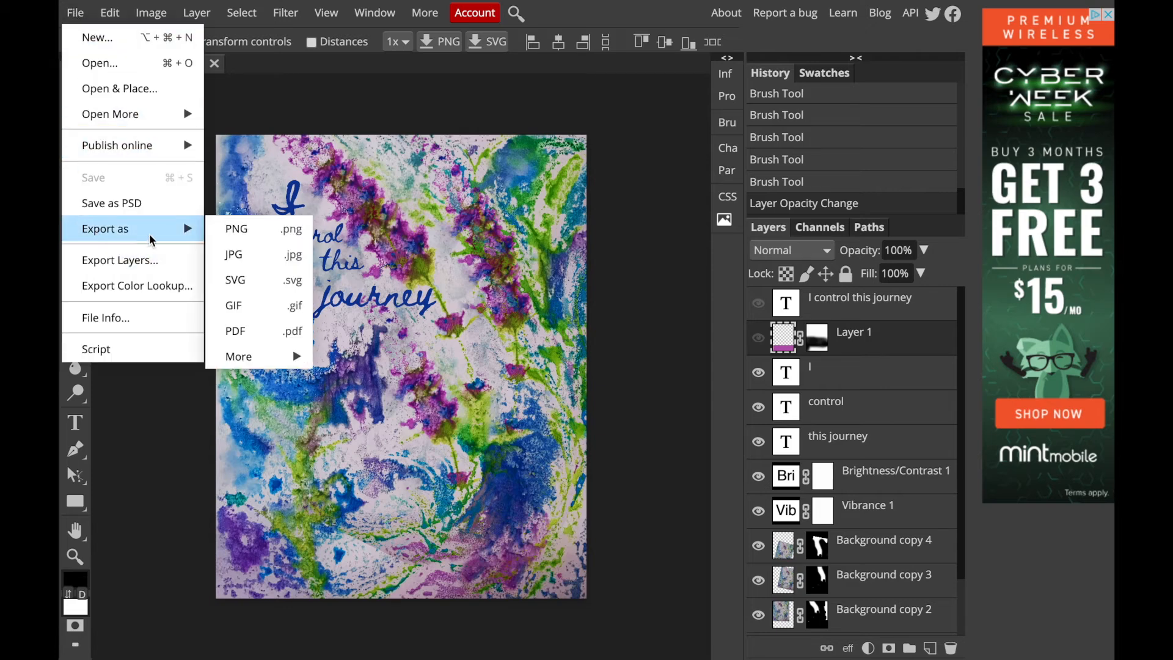
pyautogui.click(244, 259)
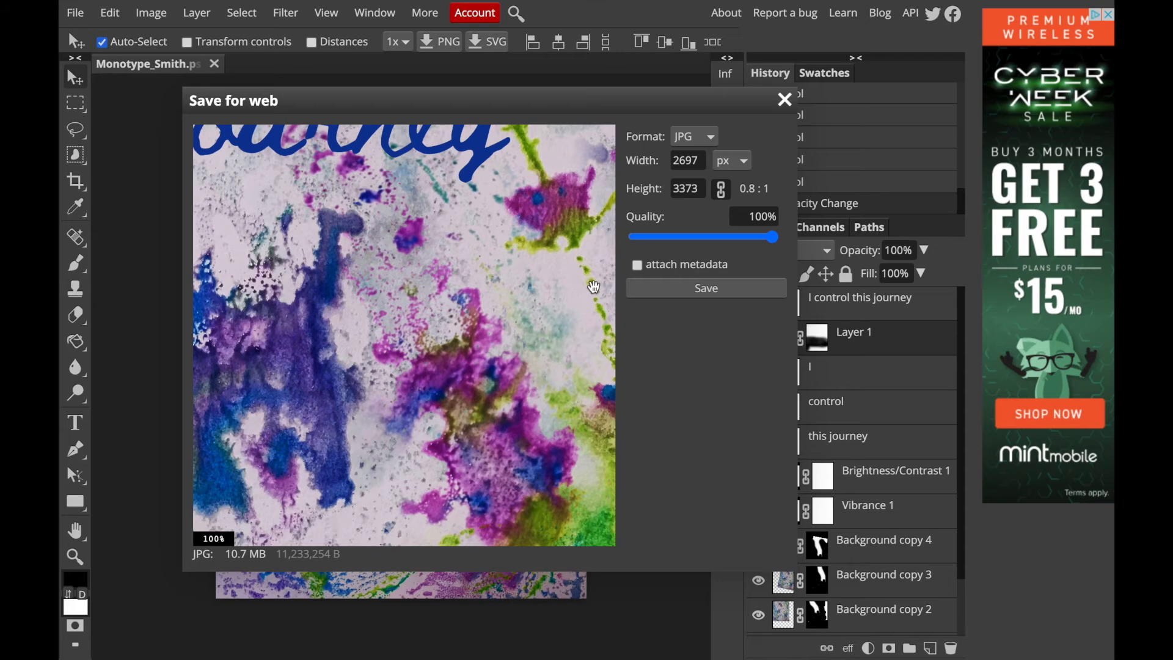
pyautogui.click(714, 294)
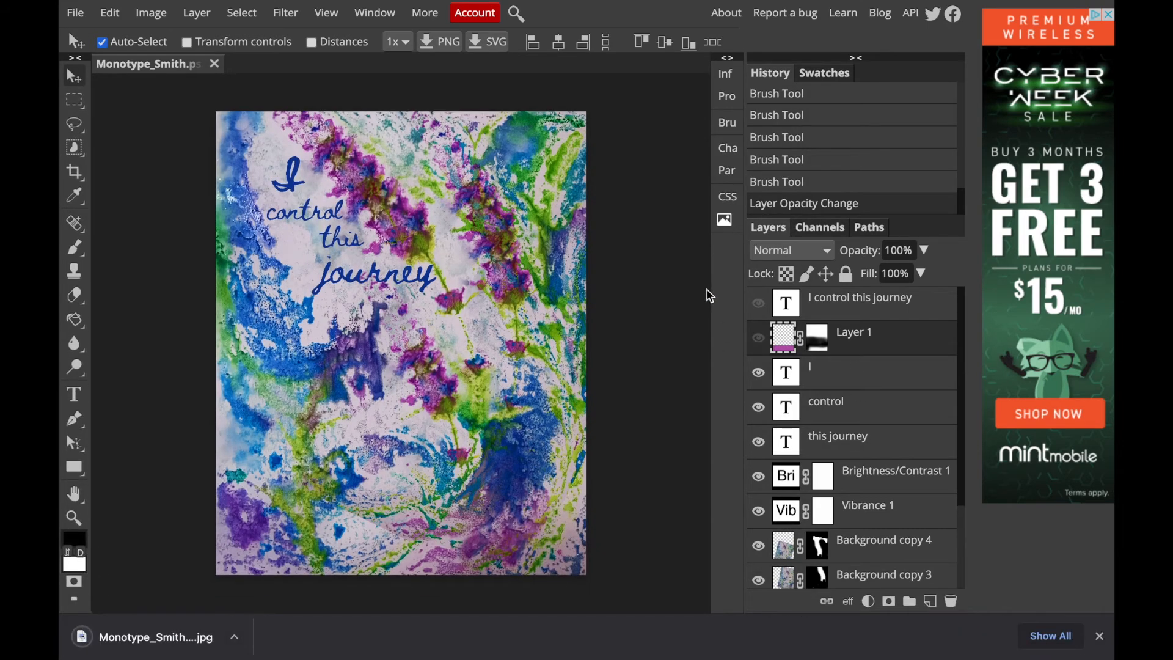
# - Show the purple band layer and the bottom "I control this journey" text layer again
pyautogui.click(760, 333)
pyautogui.click(758, 304)
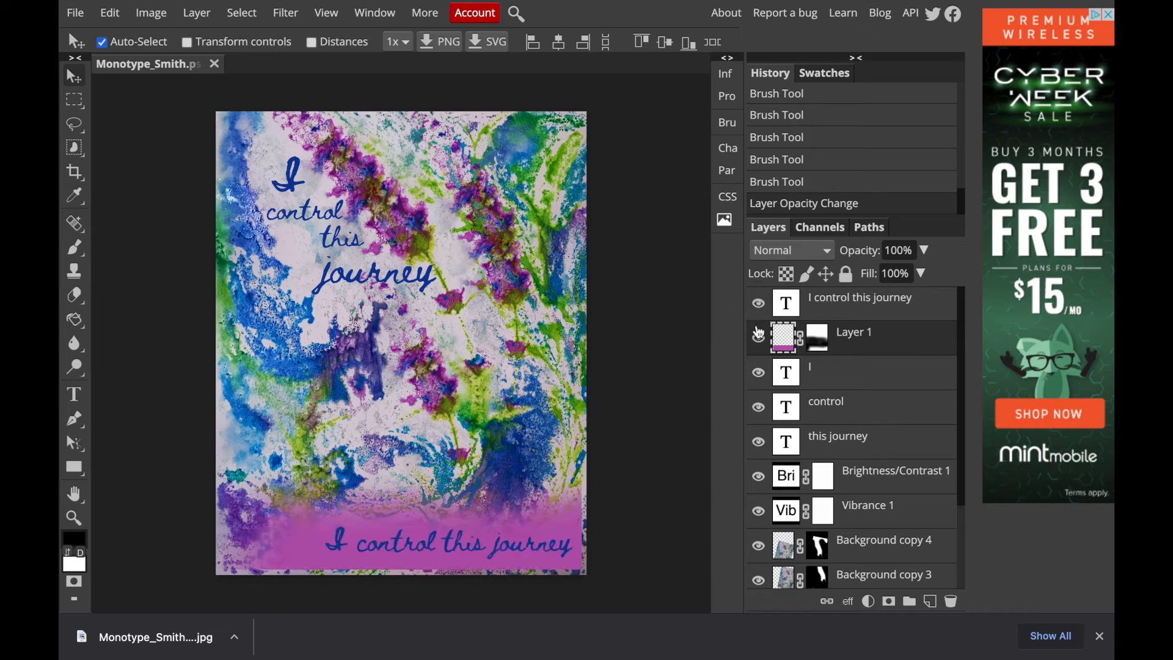
# - Hide the staggered text layers "this journey", "control" and "I", leaving the purple band with the bottom-line quote
pyautogui.click(758, 441)
pyautogui.click(759, 408)
pyautogui.click(759, 373)
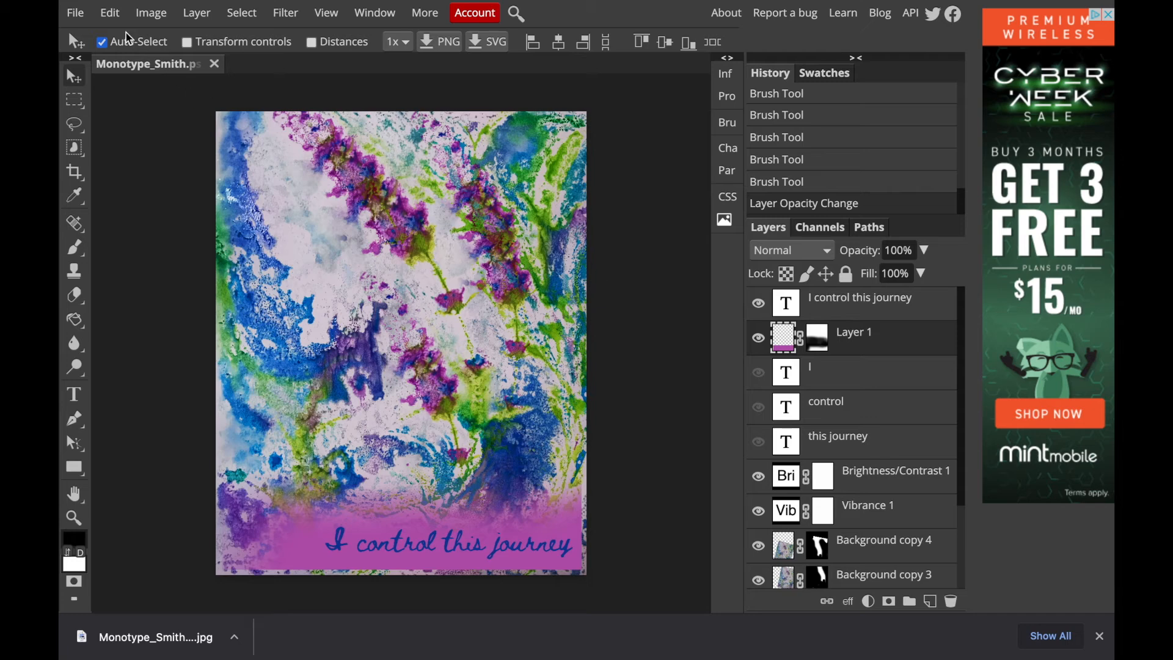
# - Export the bottom-line quote version as a JPG at 2697 × 3373 px with 100% quality and dismiss the browser's download bar
pyautogui.click(75, 12)
pyautogui.moveTo(146, 235)
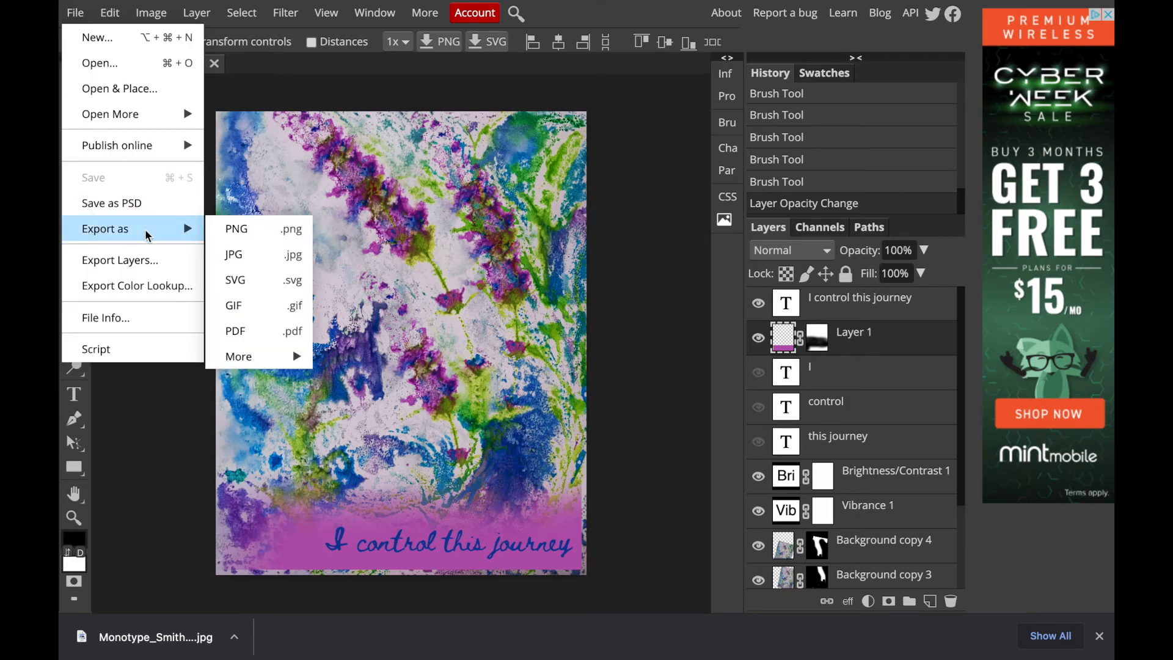
pyautogui.click(234, 256)
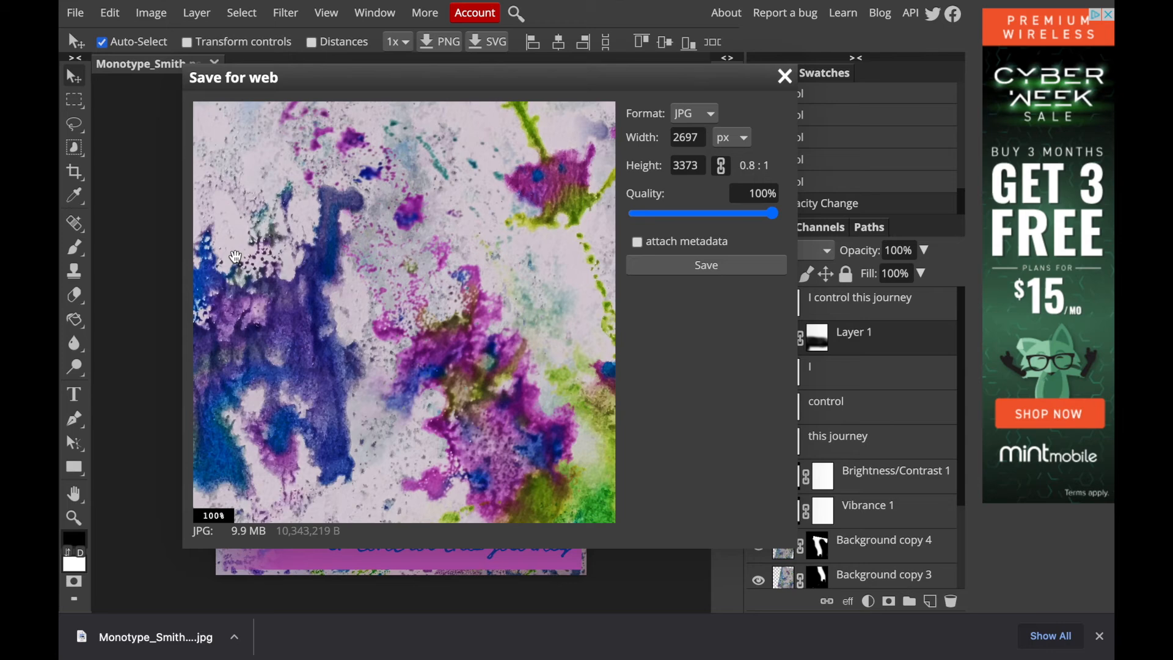
pyautogui.click(707, 266)
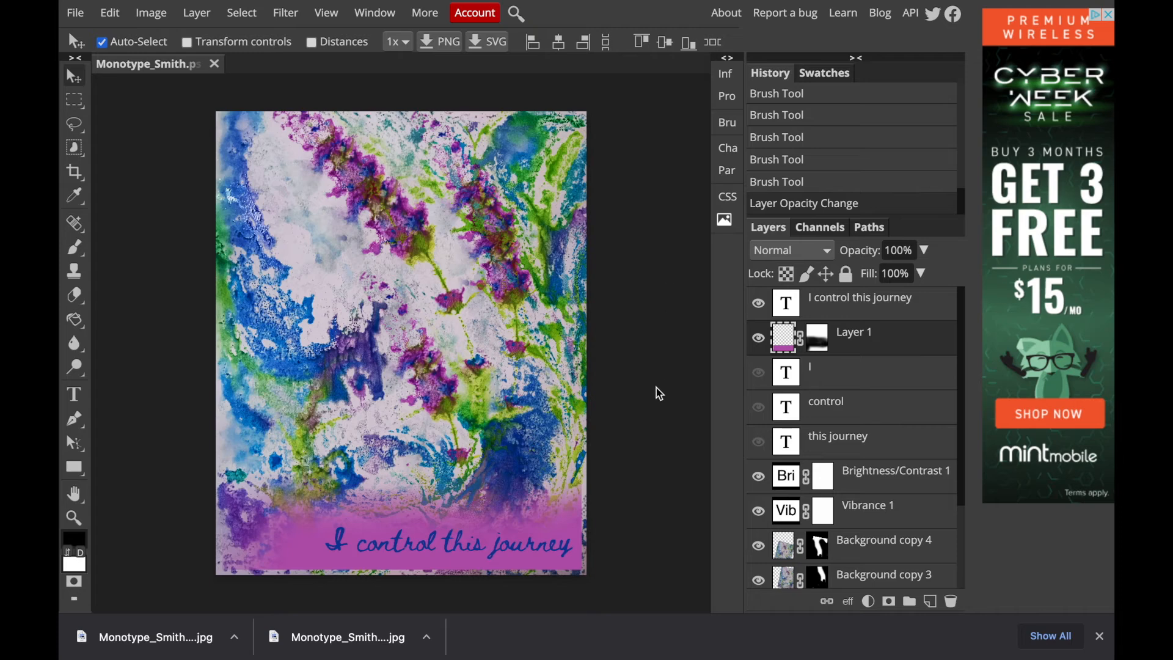
pyautogui.click(1099, 636)
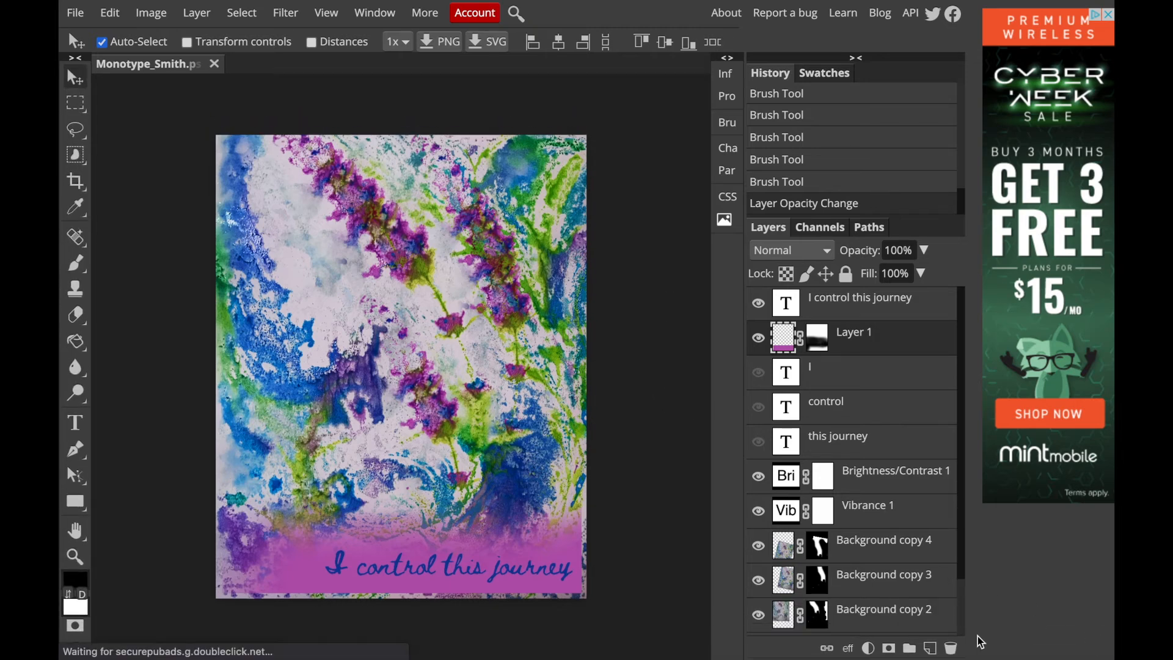
# - Switch to Finder's Downloads folder and preview Monotype_Smith (3).jpg, Monotype_Smith (2).jpg and Monotype_Smith (1).jpg to compare the exported versions
pyautogui.moveTo(1002, 657)
pyautogui.click(1029, 634)
pyautogui.keyDown('super'); pyautogui.click(506, 225); pyautogui.keyUp('super')
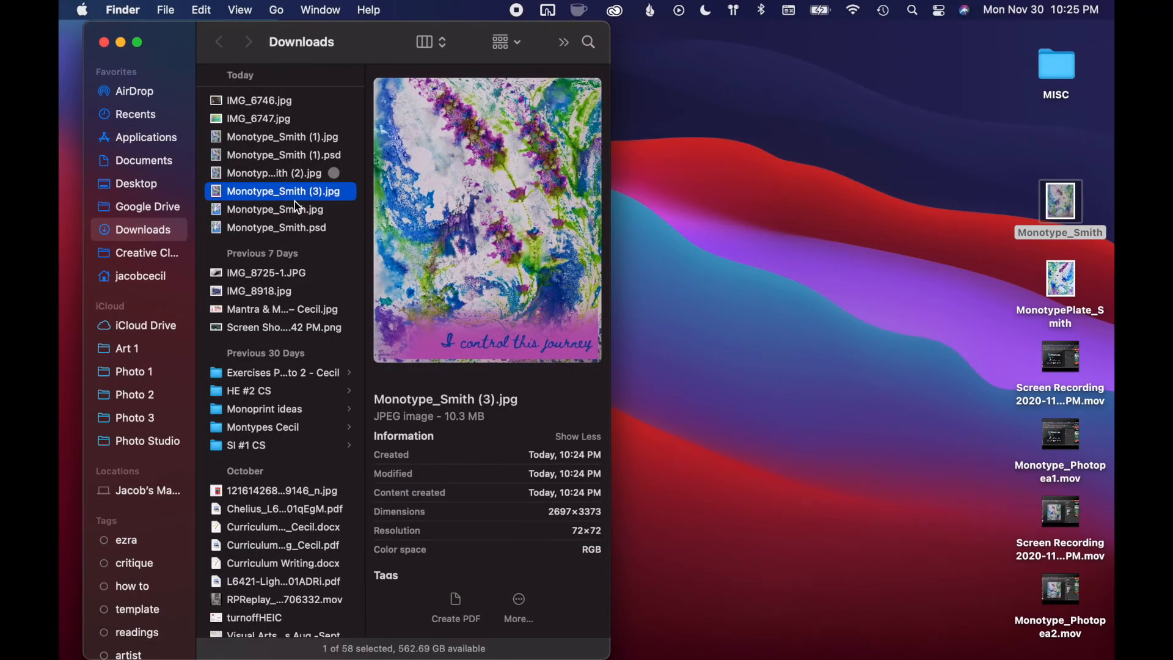
pyautogui.press('space')
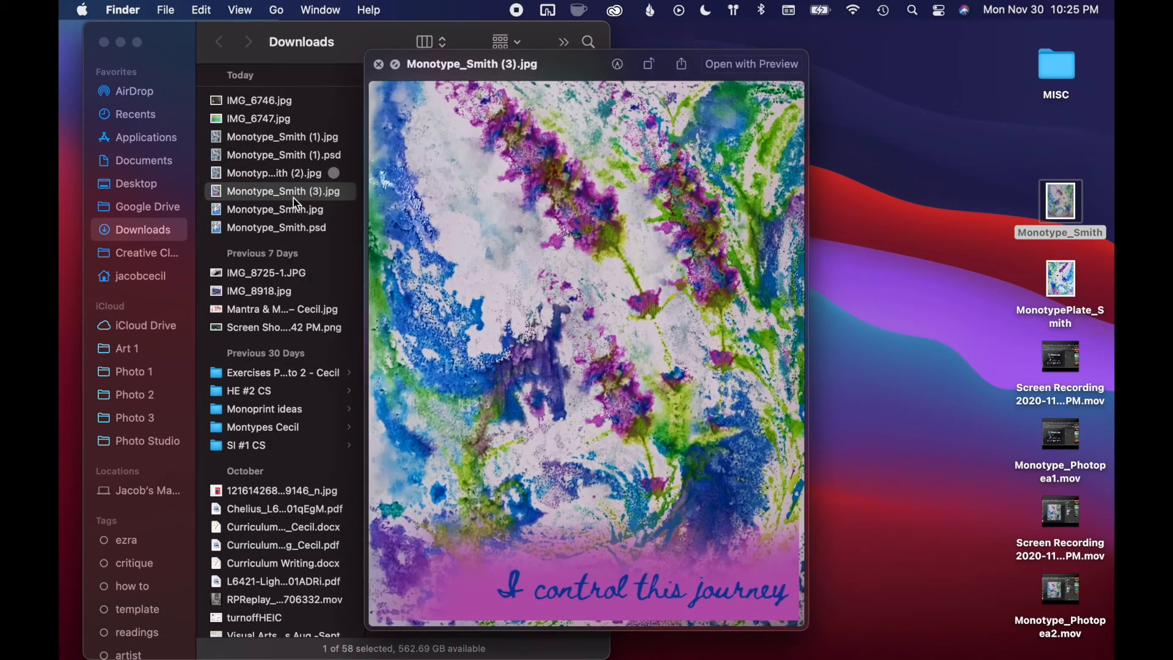
pyautogui.press('Up')
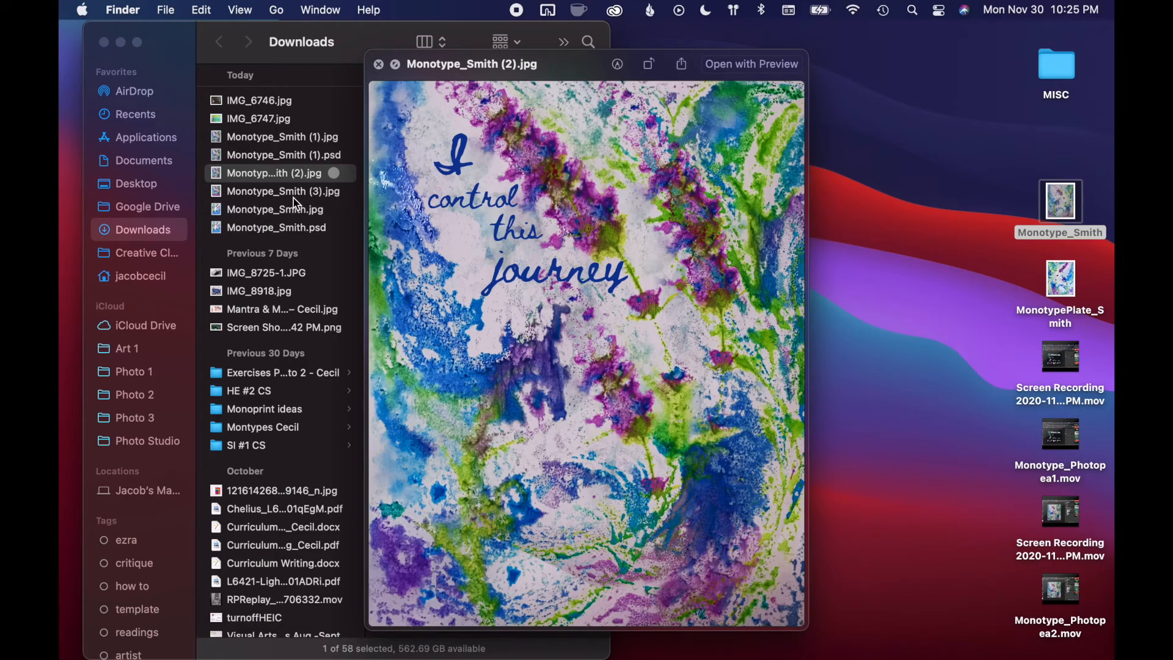
pyautogui.press('Up')
pyautogui.press('Up')
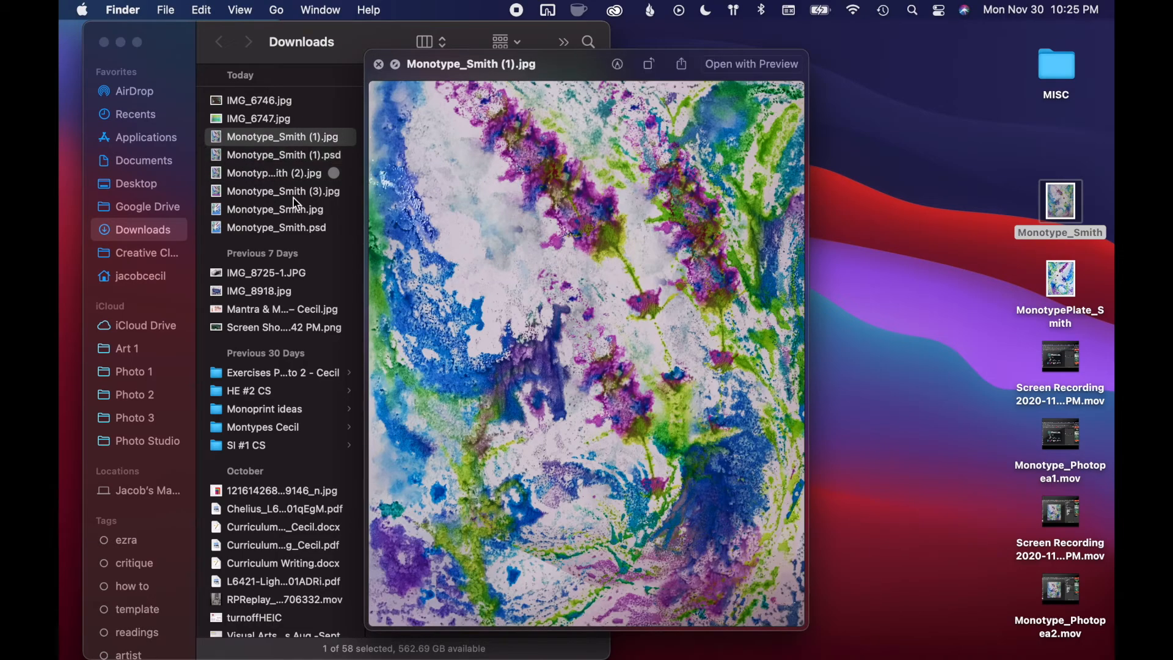
pyautogui.press('space')
# - Switch to the browser at dafont.com and look through the recently added fonts and the font categories
pyautogui.hotkey('ctrl', 'Right')
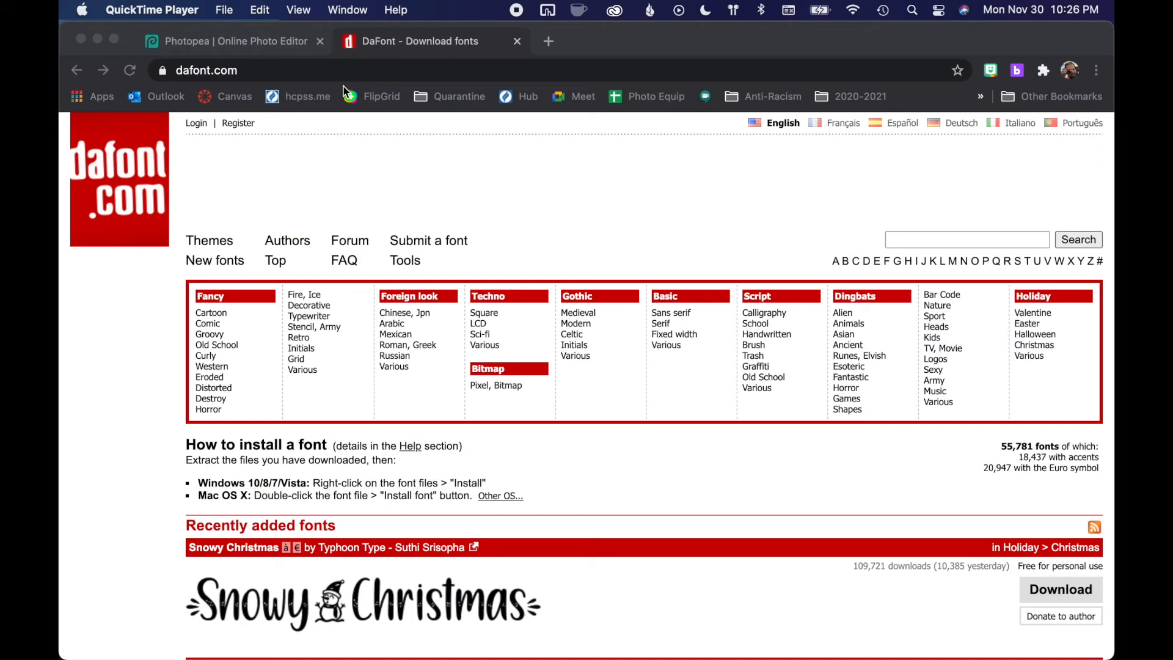
pyautogui.click(244, 72)
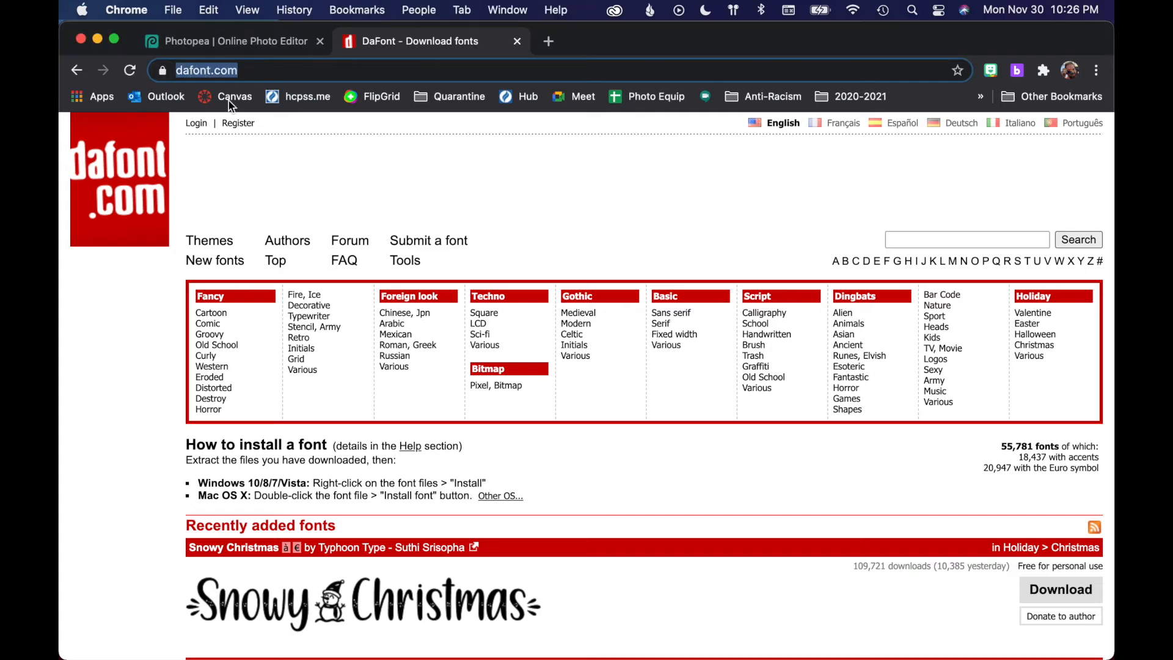
pyautogui.click(559, 171)
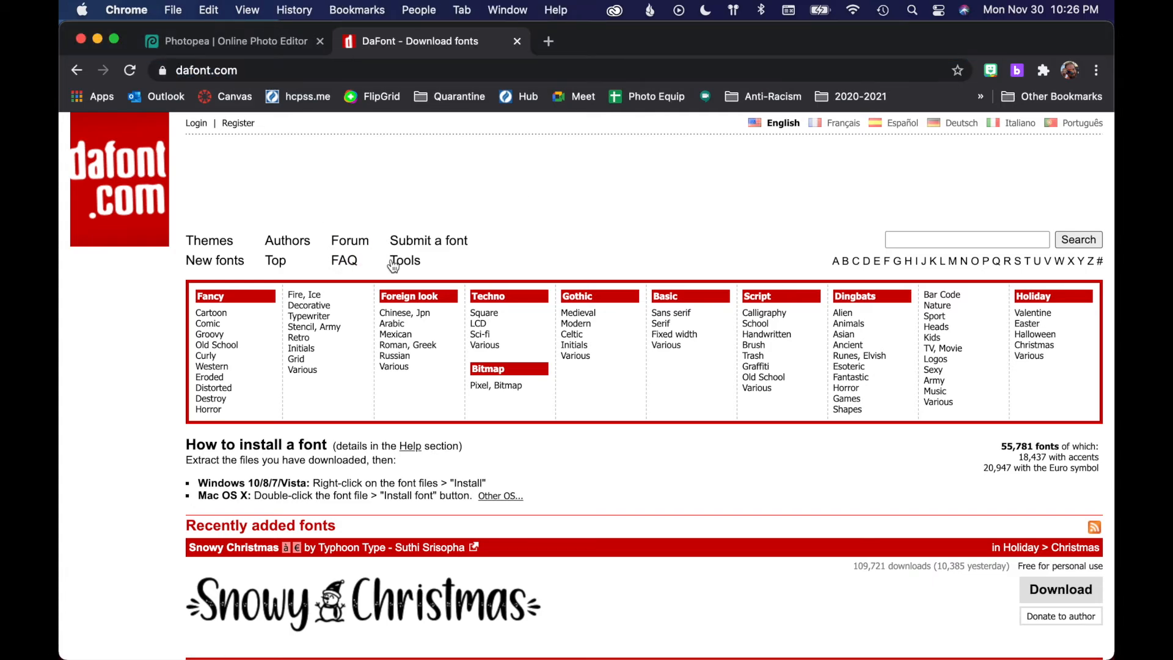
pyautogui.scroll(-6, 458, 303)
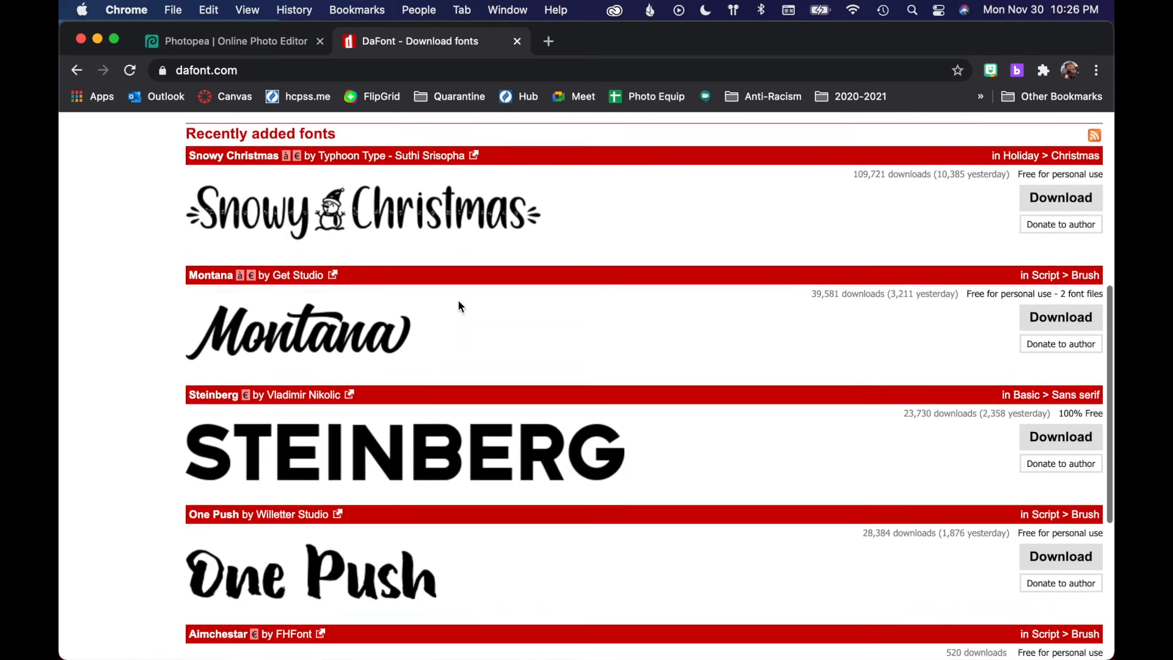
pyautogui.scroll(-4, 458, 302)
pyautogui.scroll(10, 459, 302)
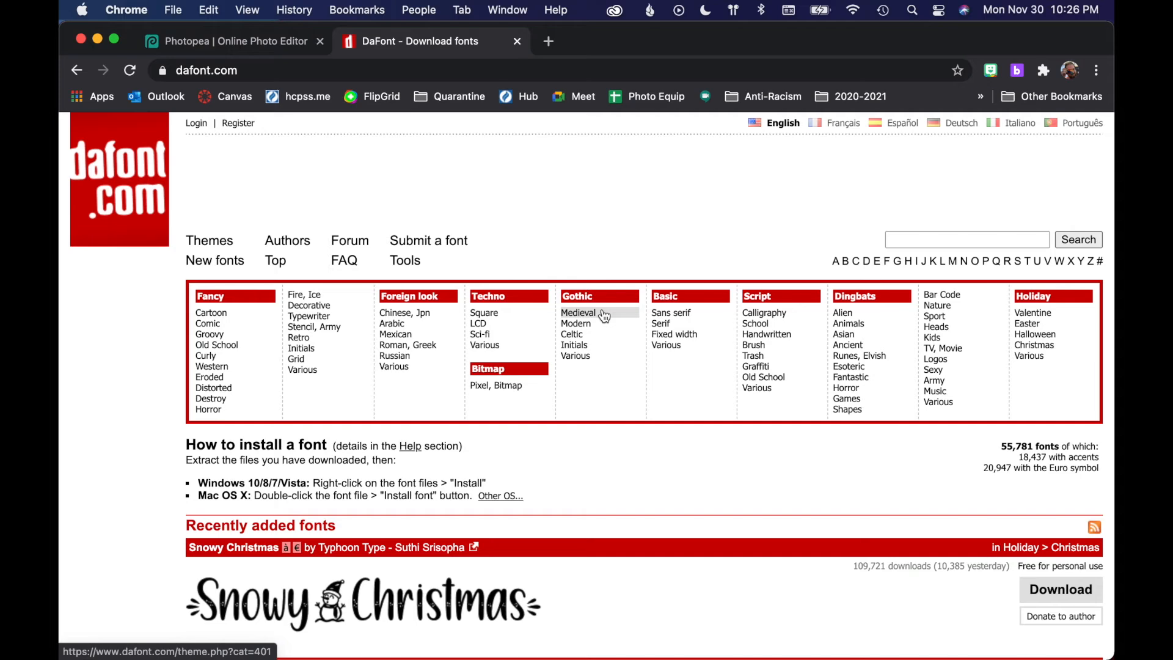
# - Open the Script > Calligraphy category and look through its first page of fonts for a suitable lettering style
pyautogui.click(766, 312)
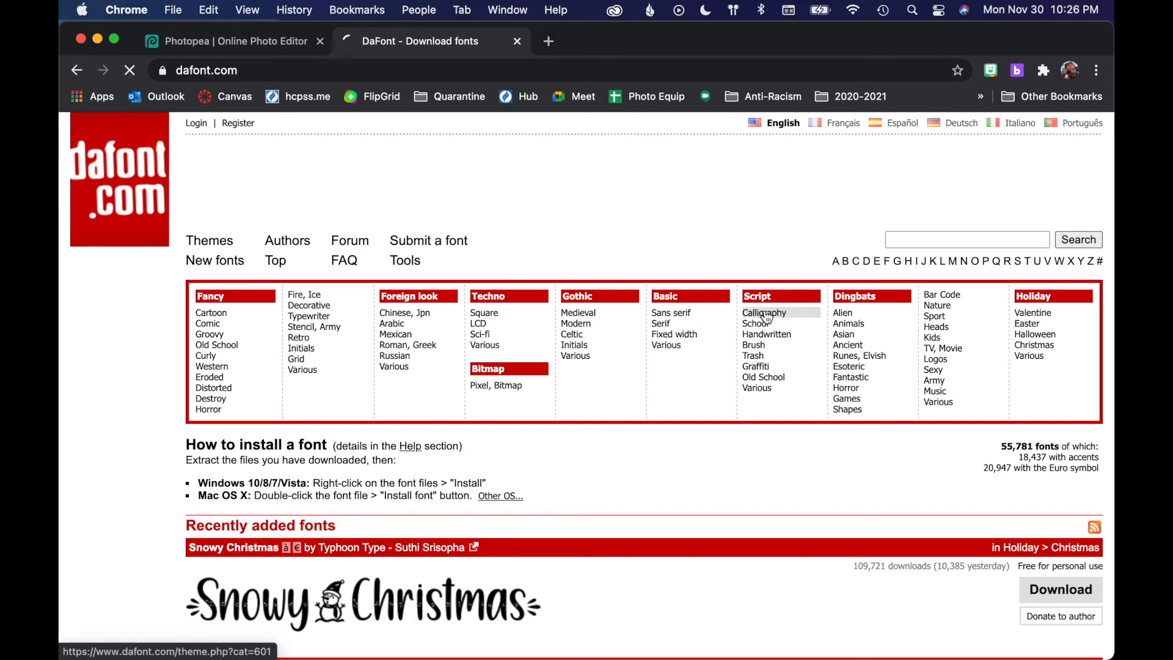
pyautogui.scroll(-14, 753, 379)
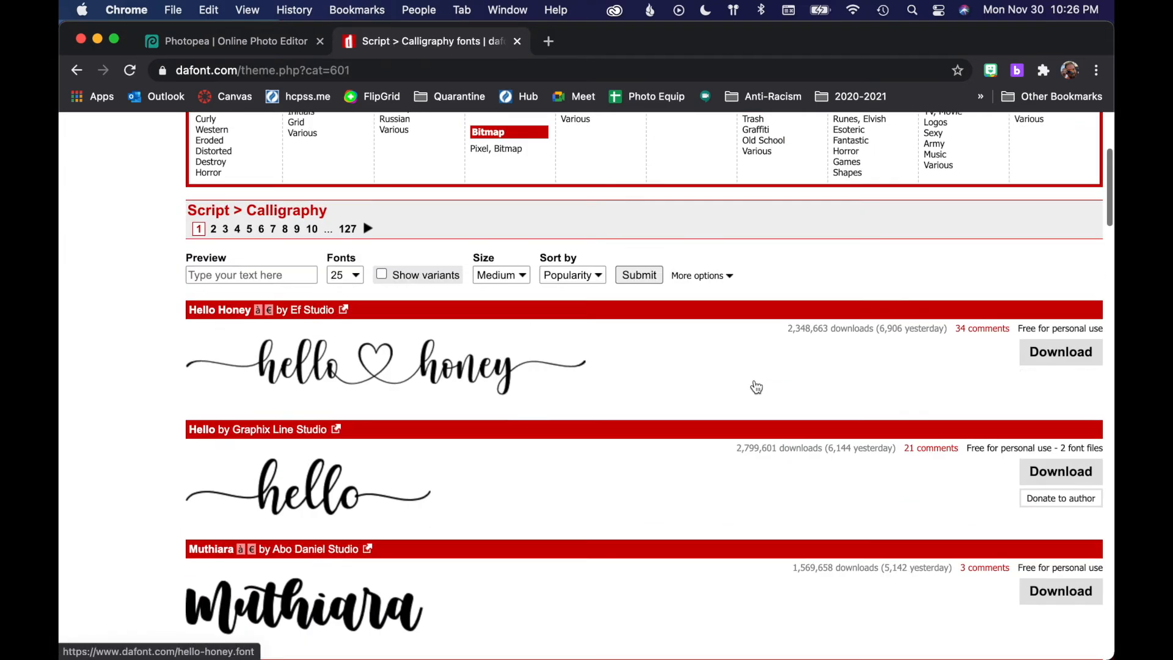
pyautogui.scroll(-10, 756, 387)
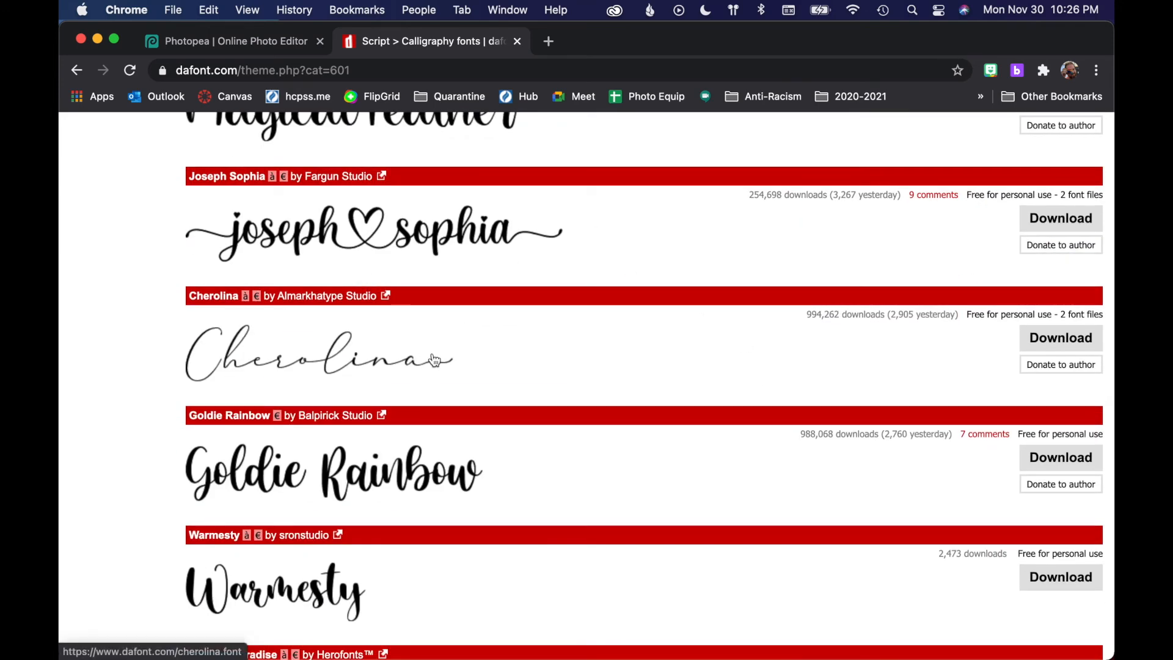
pyautogui.scroll(-9, 626, 402)
pyautogui.scroll(-1, 626, 405)
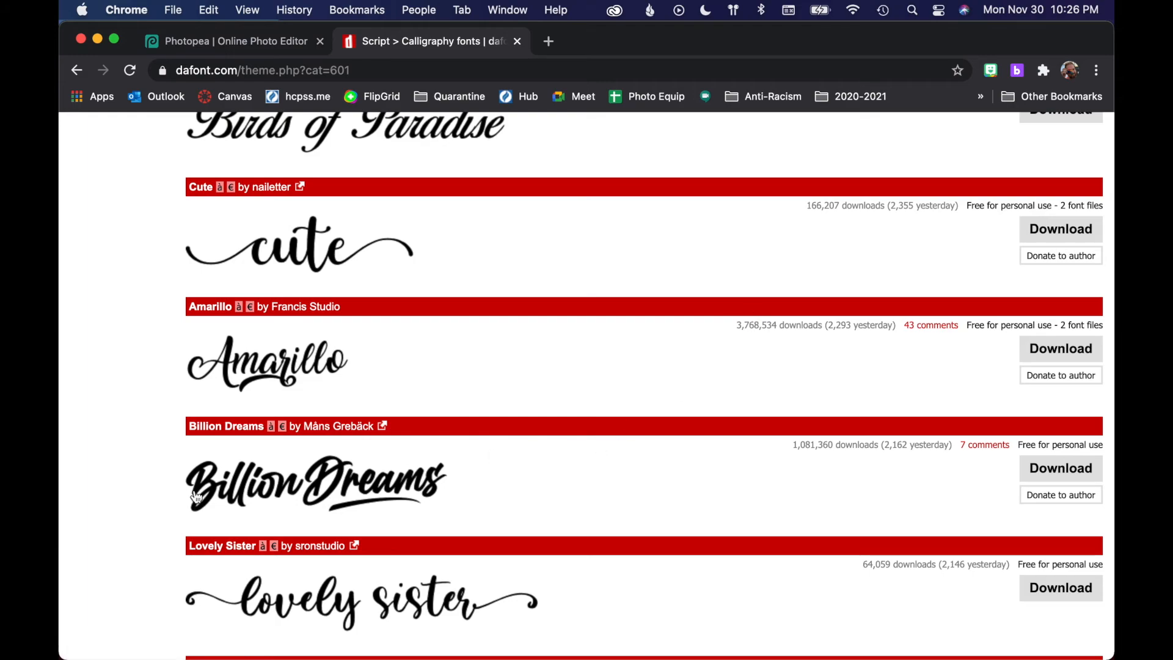
pyautogui.scroll(-13, 581, 476)
pyautogui.scroll(10, 583, 477)
pyautogui.scroll(20, 582, 476)
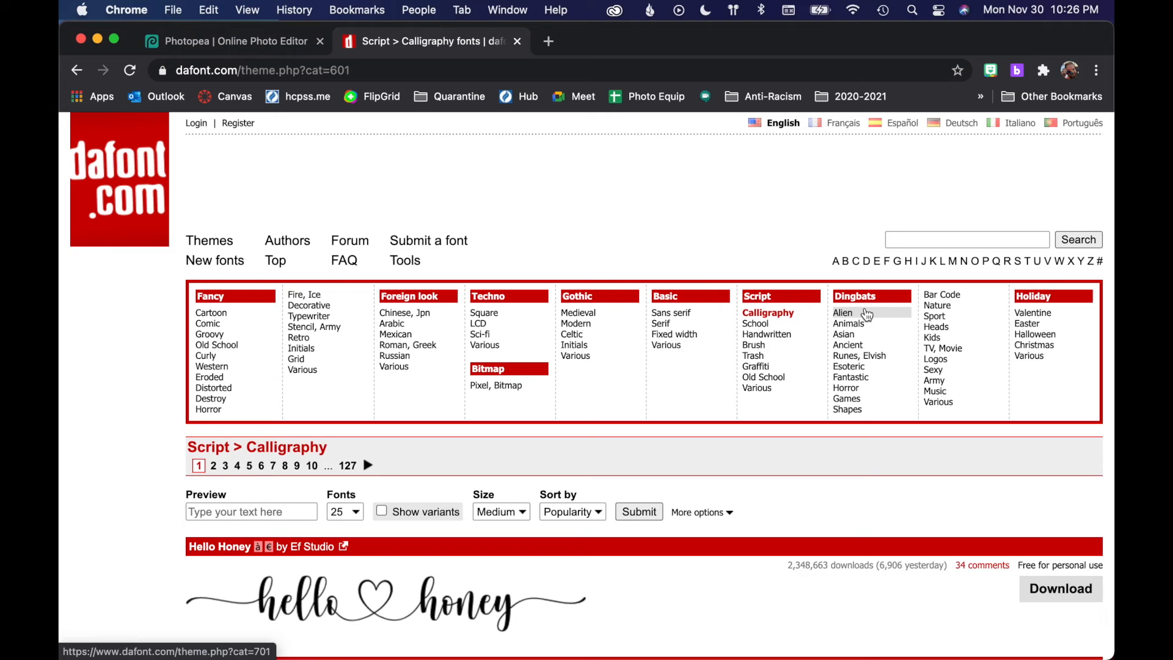
# - Browse the Script > Handwritten category and open the Photograph Signature font's page
pyautogui.click(767, 335)
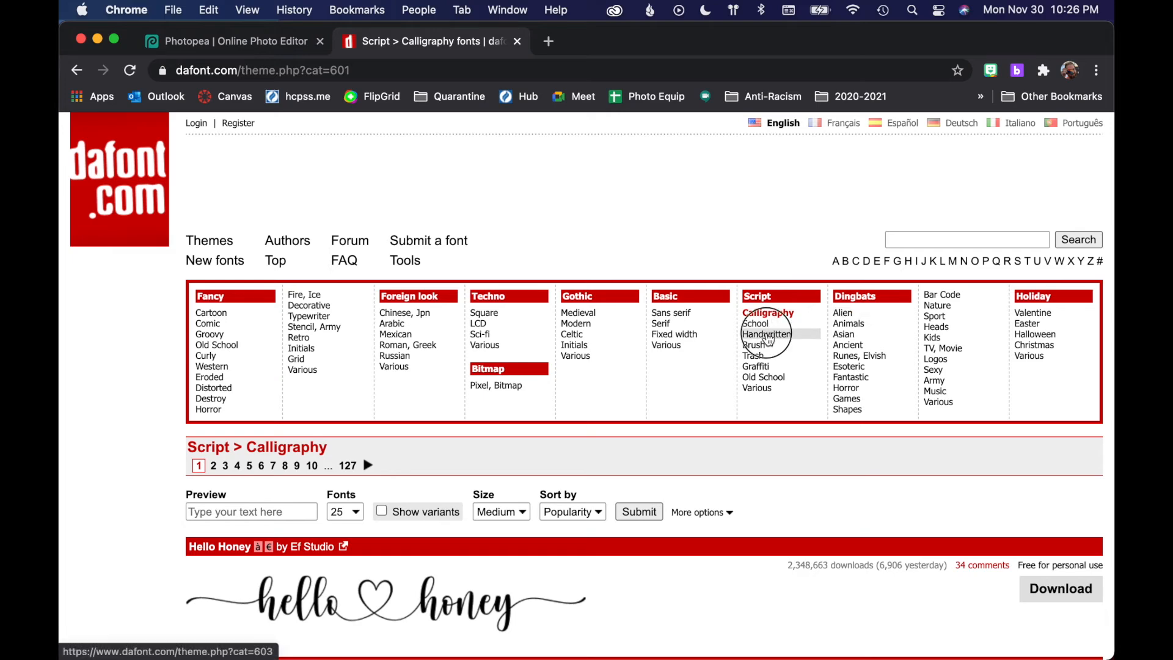
pyautogui.scroll(-3, 688, 373)
pyautogui.scroll(-5, 688, 373)
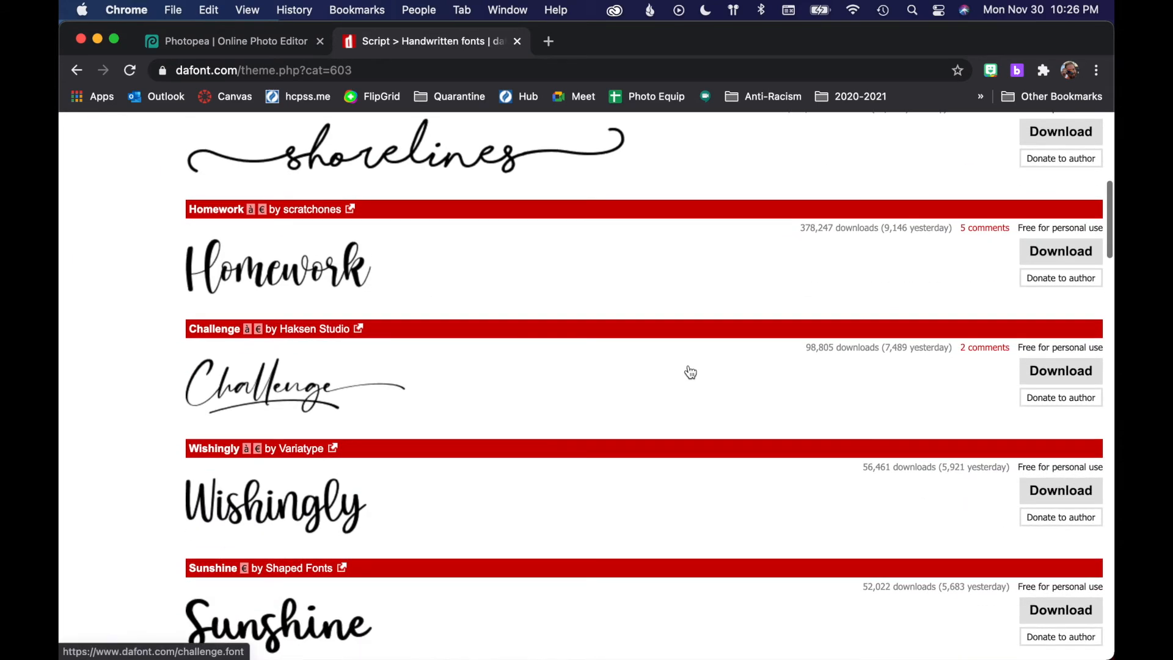
pyautogui.scroll(-1, 688, 372)
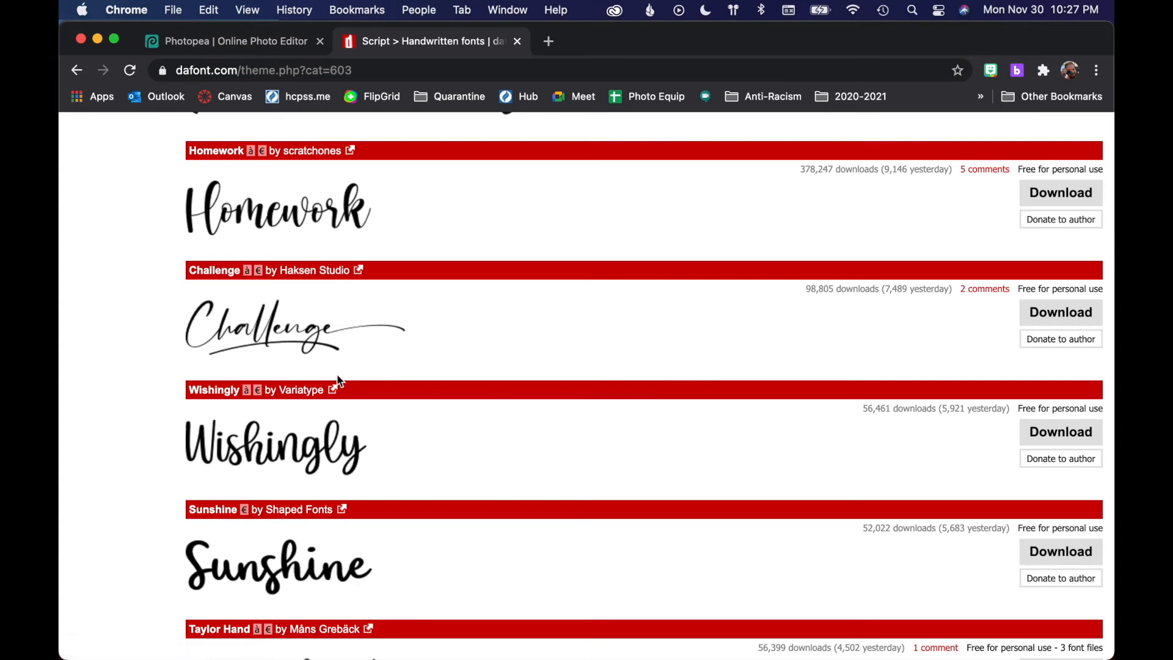
pyautogui.scroll(-5, 265, 382)
pyautogui.scroll(-6, 265, 381)
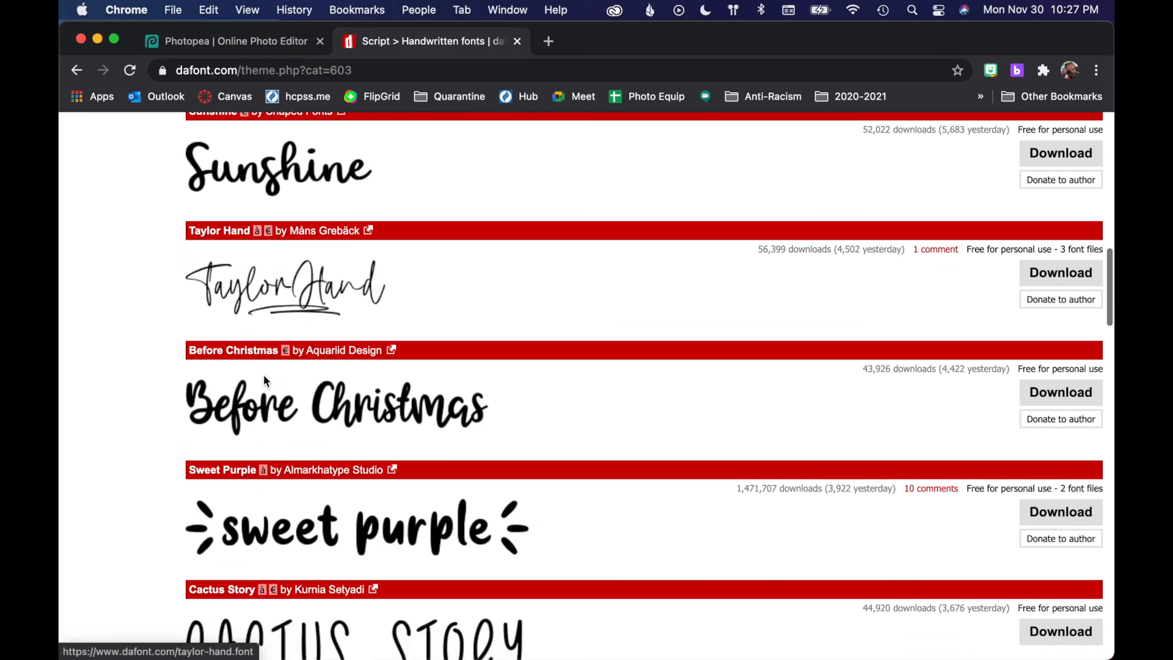
pyautogui.scroll(-2, 265, 382)
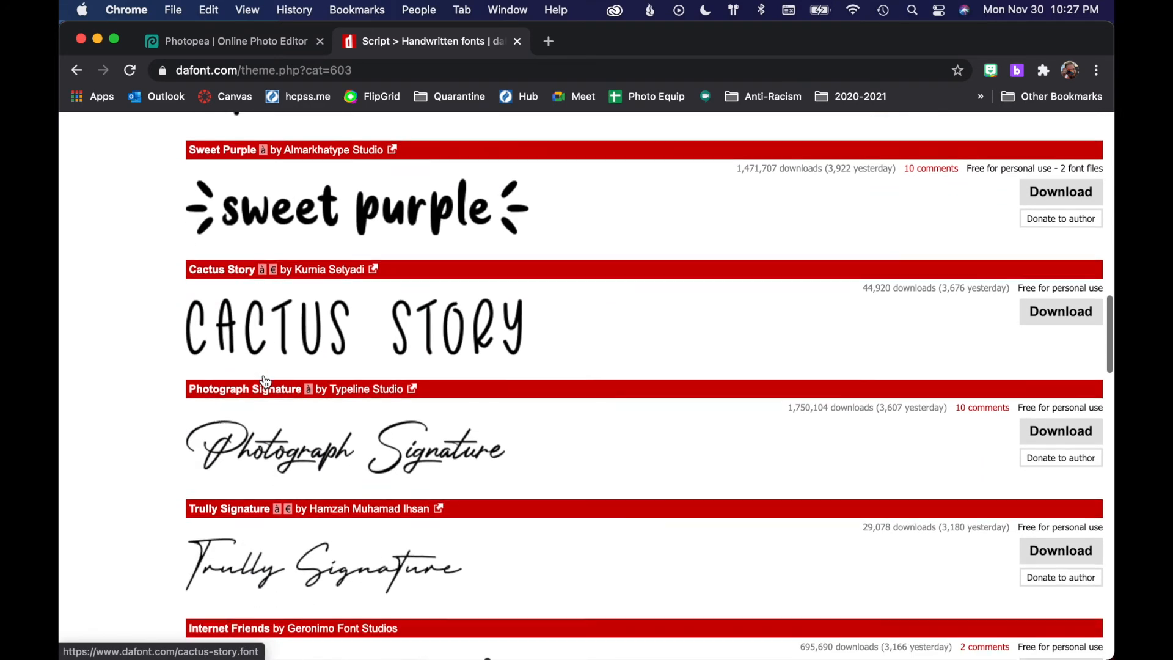
pyautogui.scroll(-2, 411, 385)
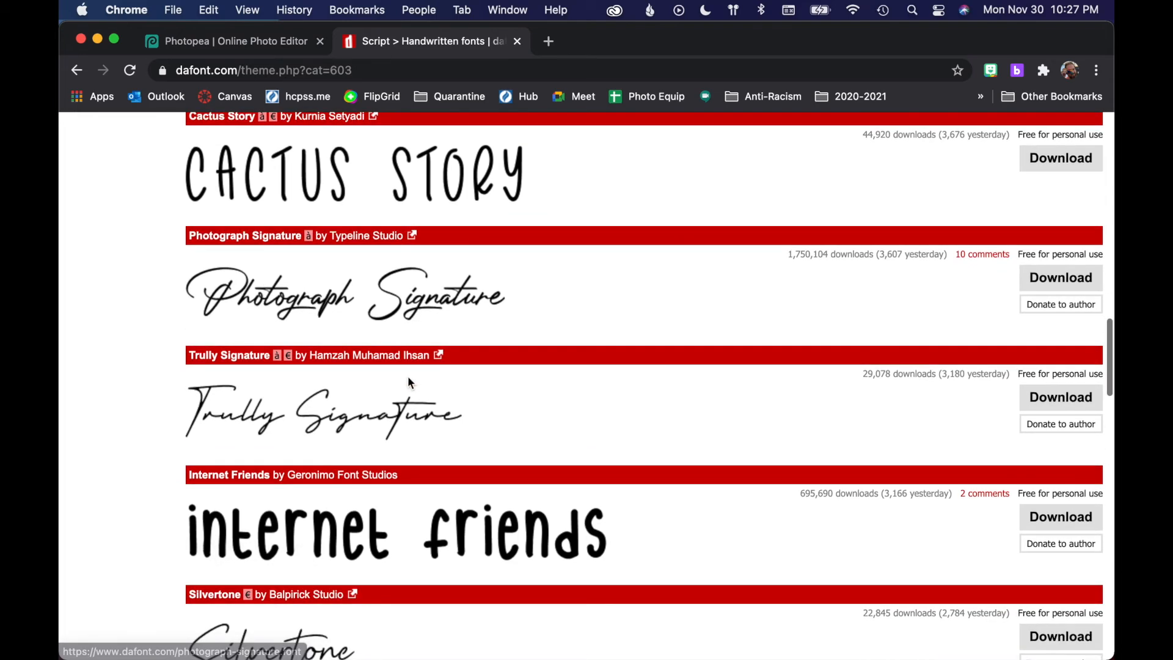
pyautogui.click(377, 289)
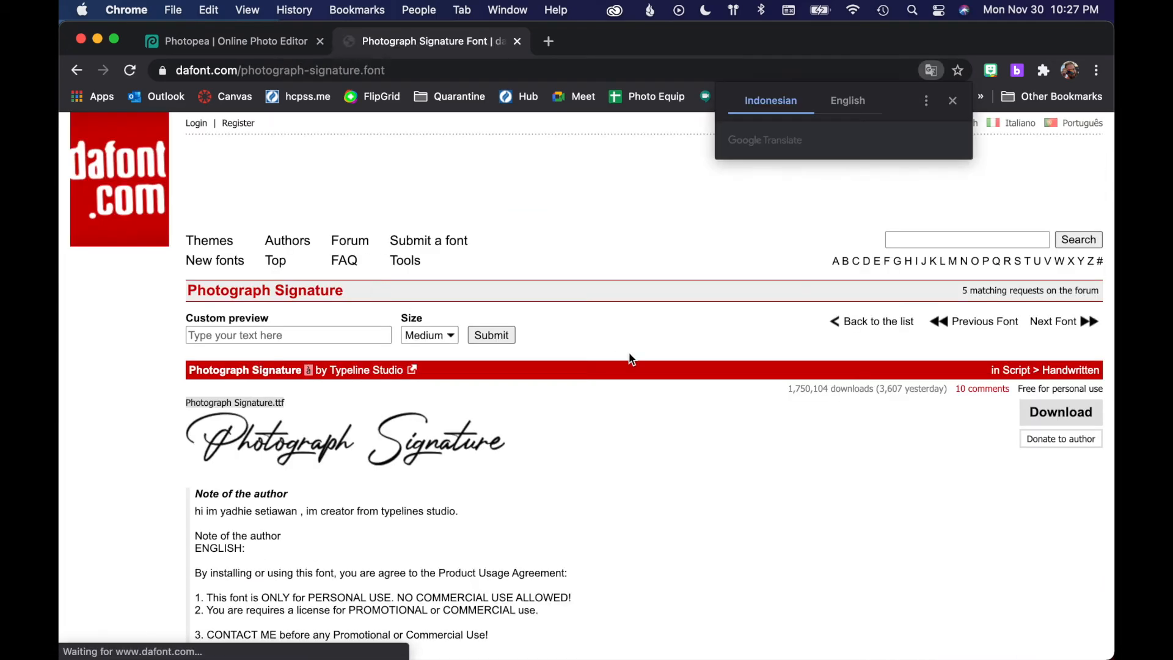
# - Preview the Photograph Signature font with the text "I control this journey" and choose Large as the preview size
pyautogui.click(203, 335)
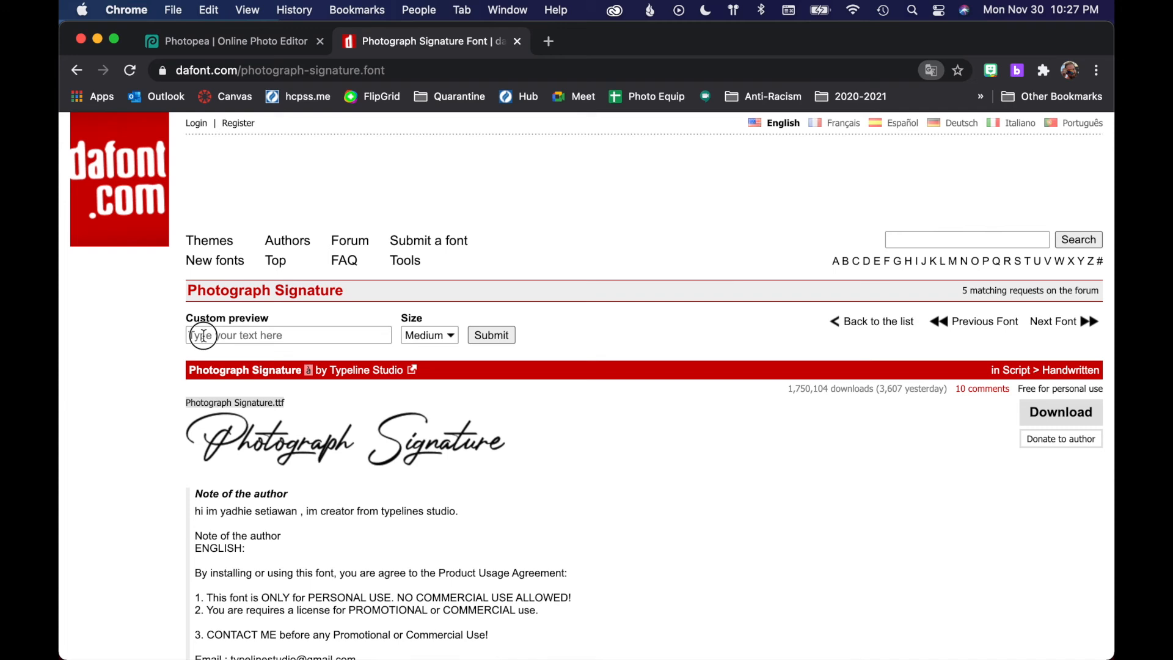
pyautogui.write('I control this journey')
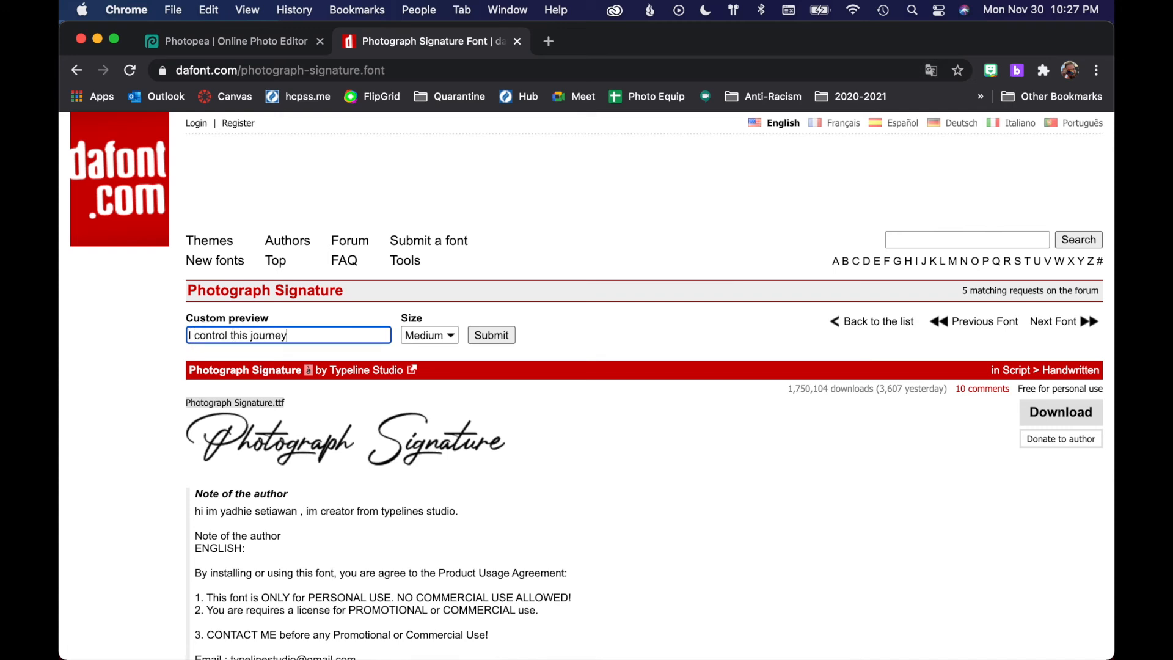
pyautogui.click(496, 335)
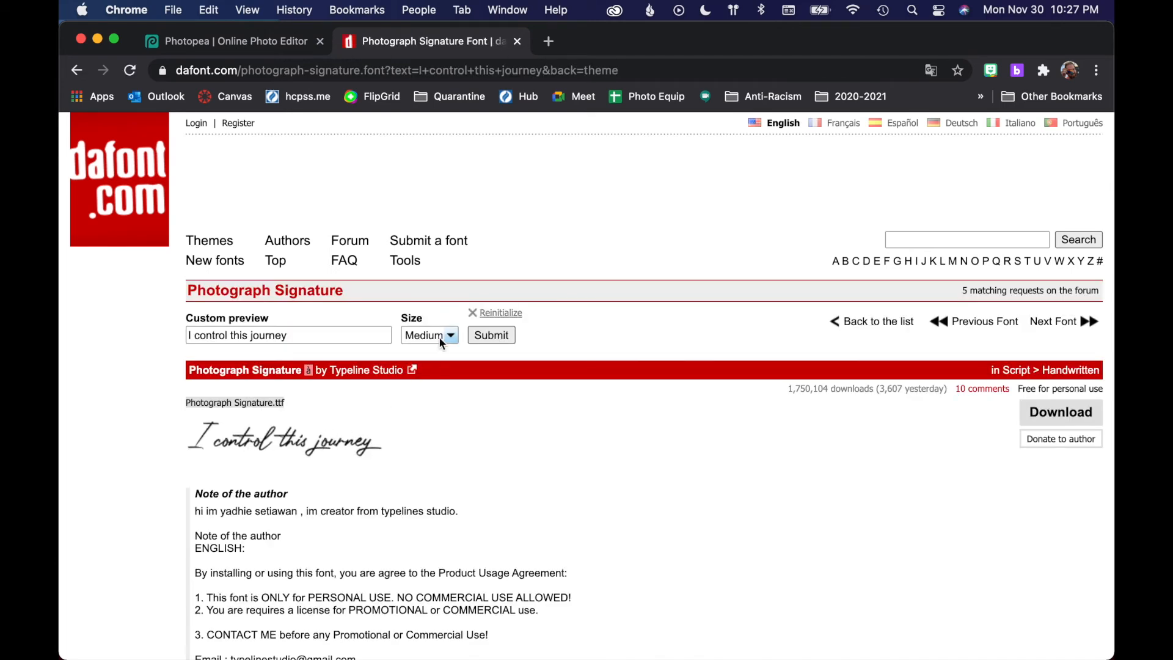
pyautogui.click(437, 339)
pyautogui.click(431, 352)
pyautogui.scroll(-2, 512, 438)
pyautogui.scroll(2, 512, 439)
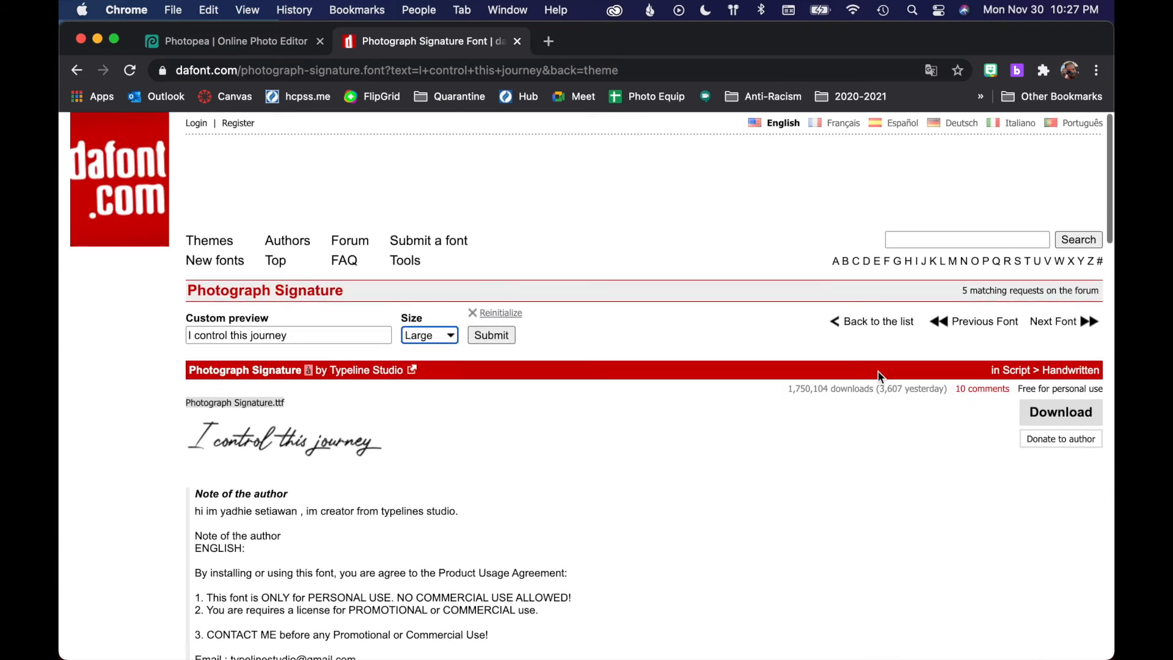
# - Return to the Handwritten font list, compare the quote in its other fonts, and download the Breathing font
pyautogui.click(880, 324)
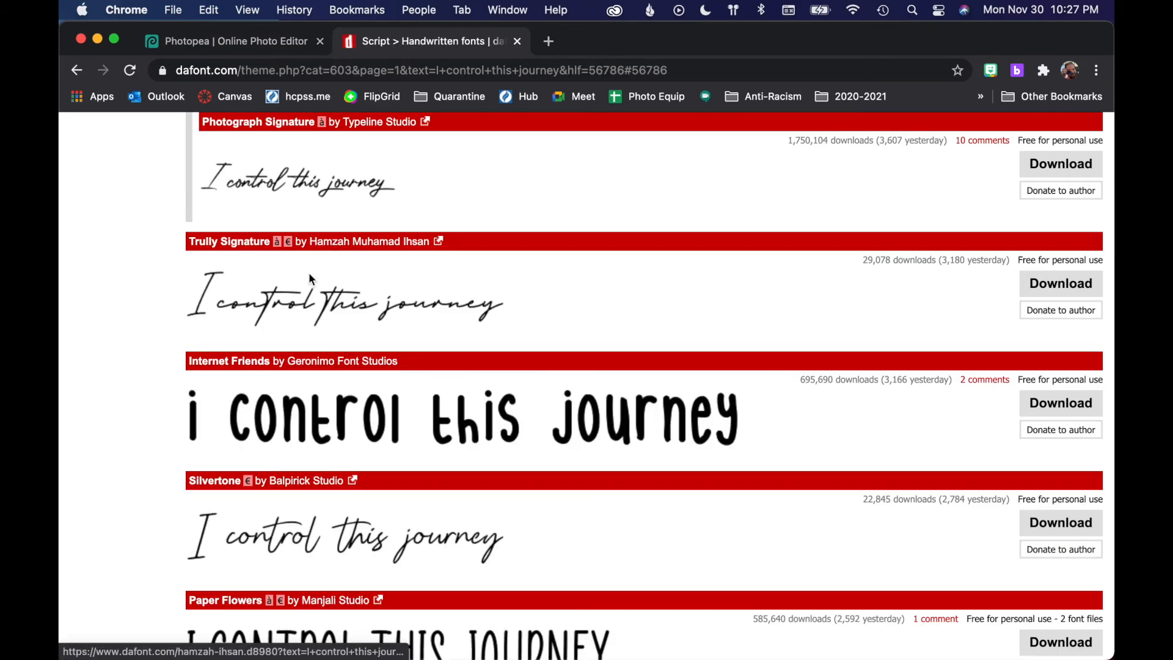
pyautogui.scroll(-10, 309, 275)
pyautogui.scroll(-10, 309, 379)
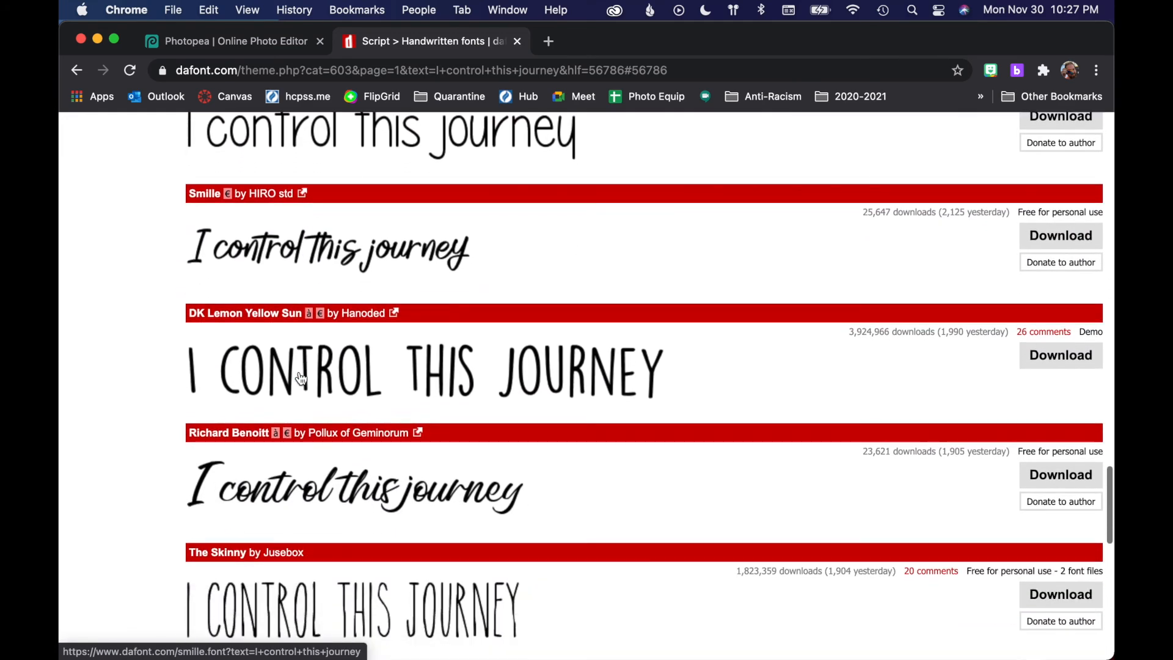
pyautogui.scroll(-3, 300, 378)
pyautogui.scroll(-3, 300, 379)
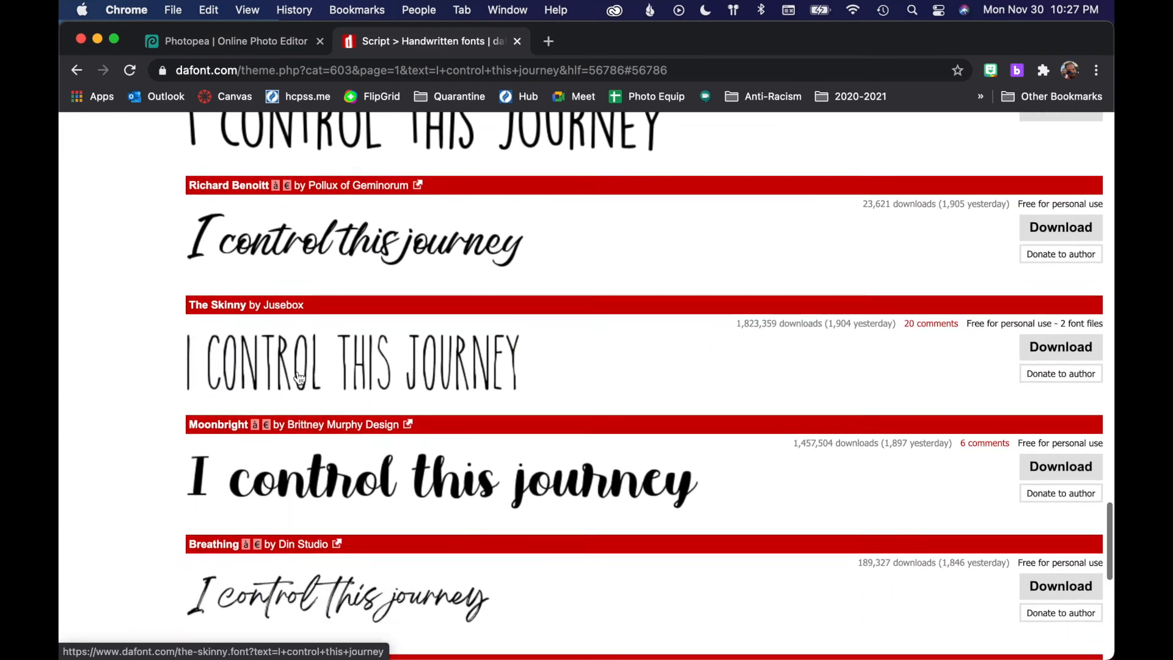
pyautogui.scroll(-5, 299, 376)
pyautogui.scroll(-5, 298, 374)
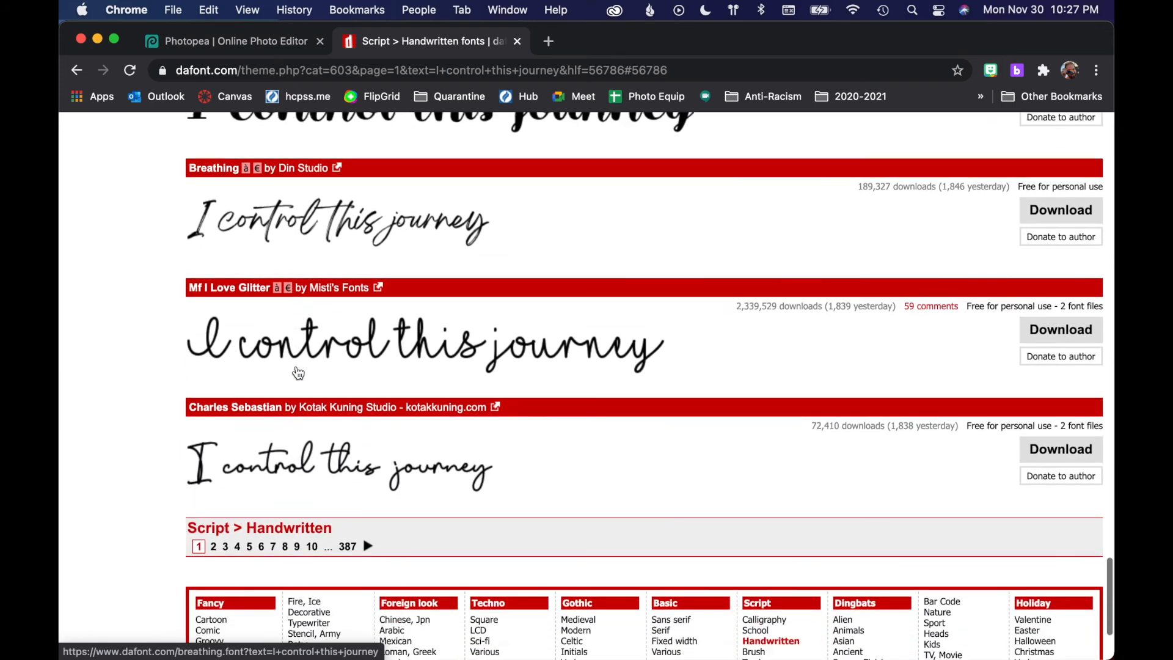
pyautogui.click(307, 208)
pyautogui.click(1050, 416)
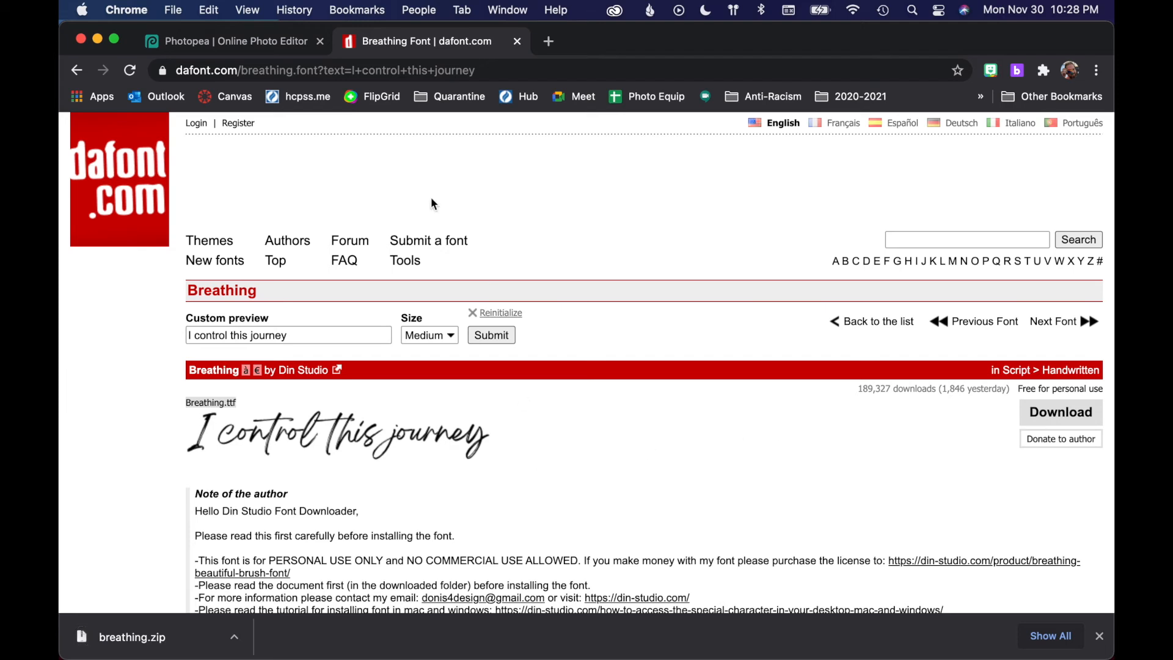
# - Extract the downloaded breathing.zip and look over Breathing.ttf and the font's information PDF
pyautogui.click(201, 641)
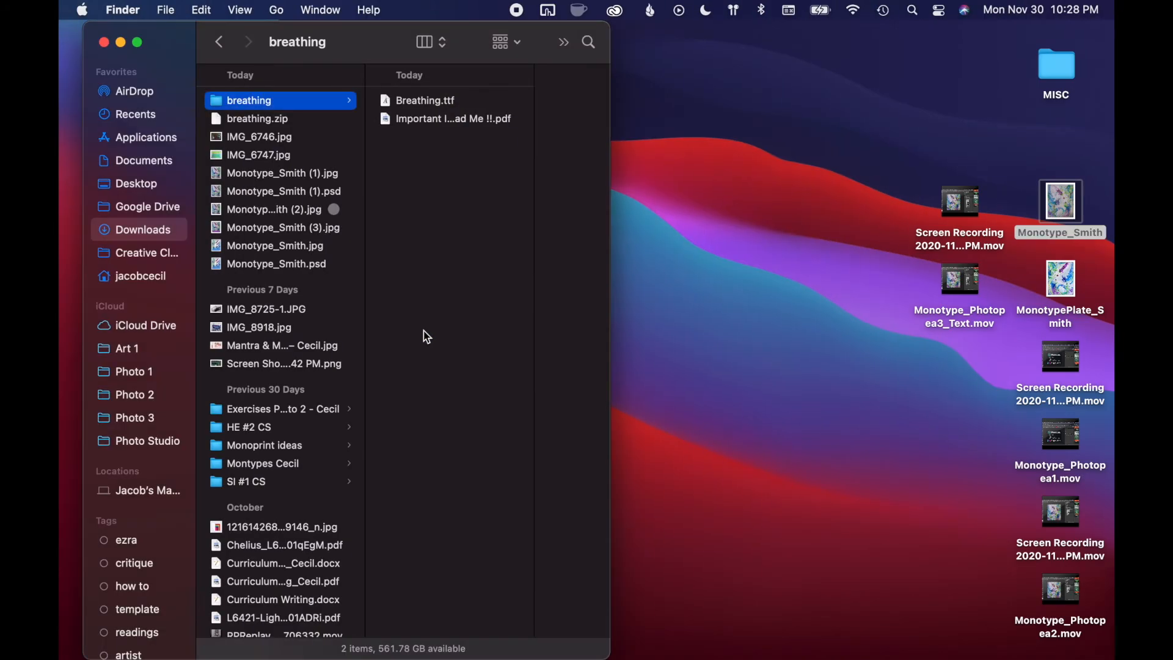
pyautogui.click(419, 101)
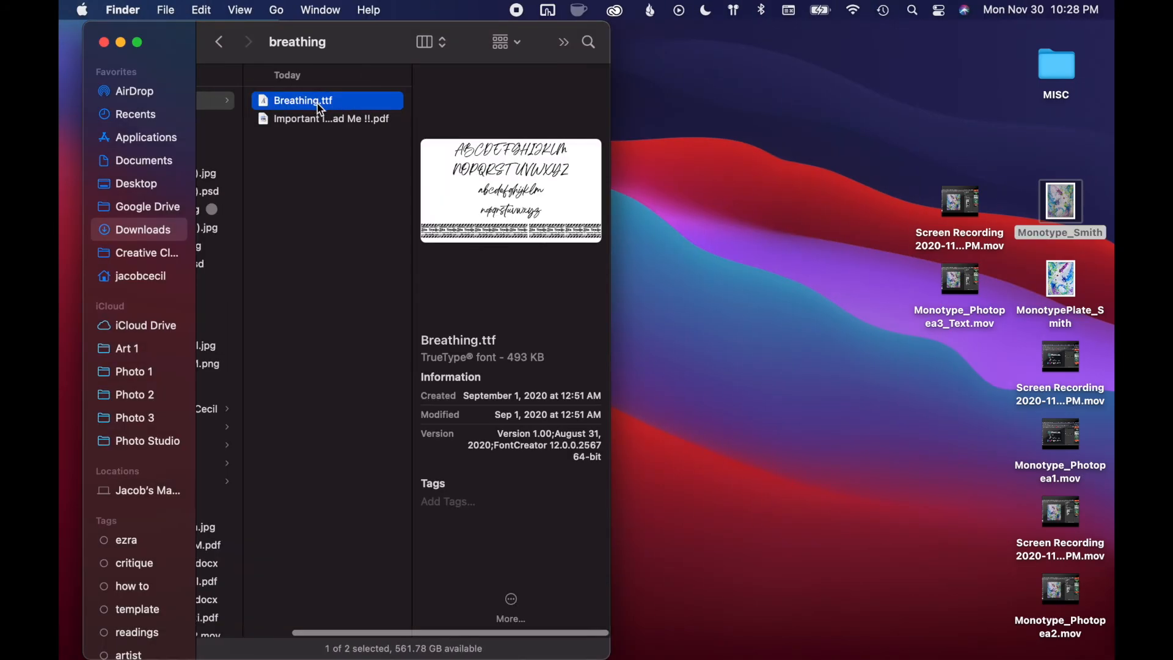
pyautogui.click(325, 122)
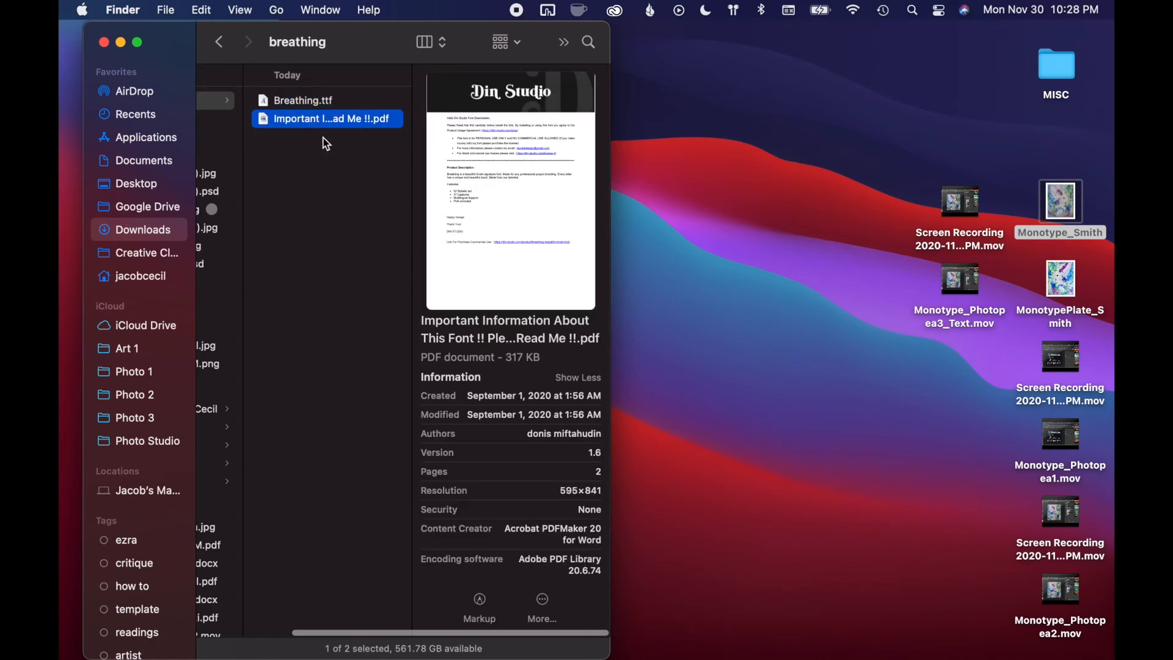
pyautogui.press('space')
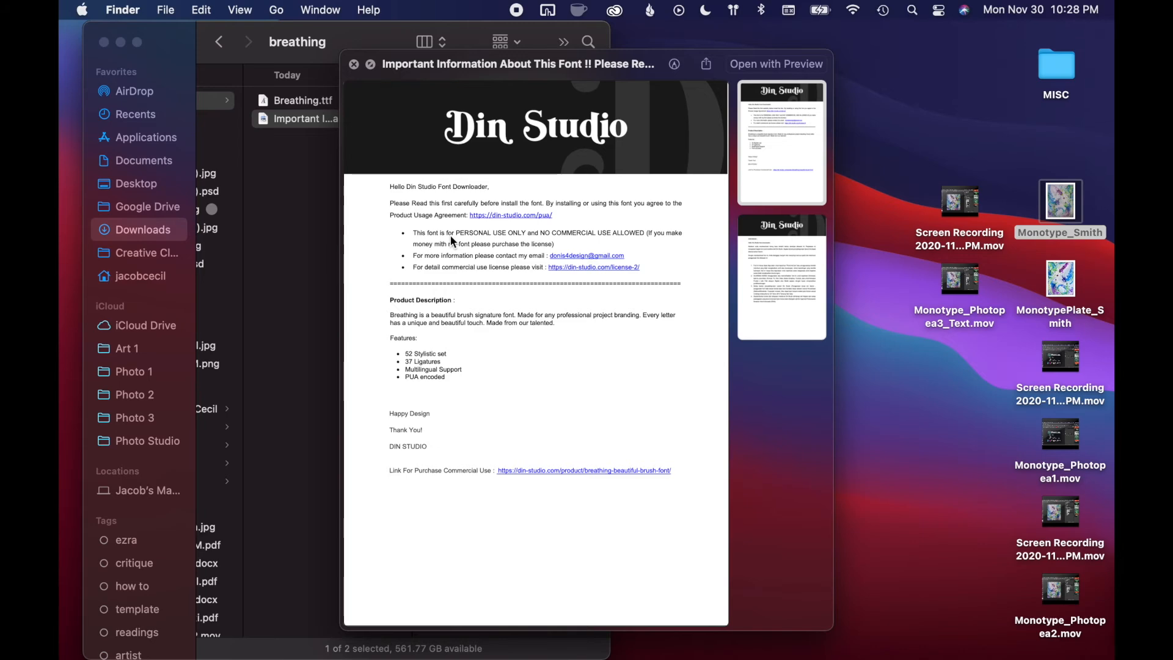
pyautogui.press('space')
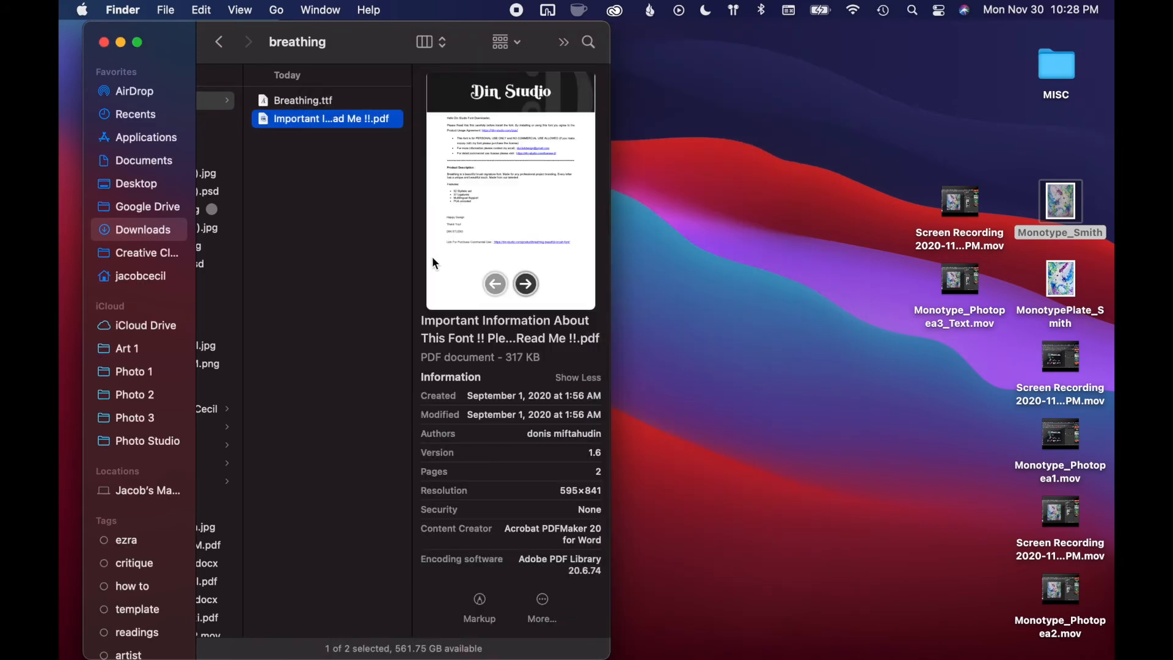
# - Switch back to Photopea and load Breathing.ttf from the breathing folder in Downloads, keeping it available for future sessions
pyautogui.hotkey('ctrl', 'Right')
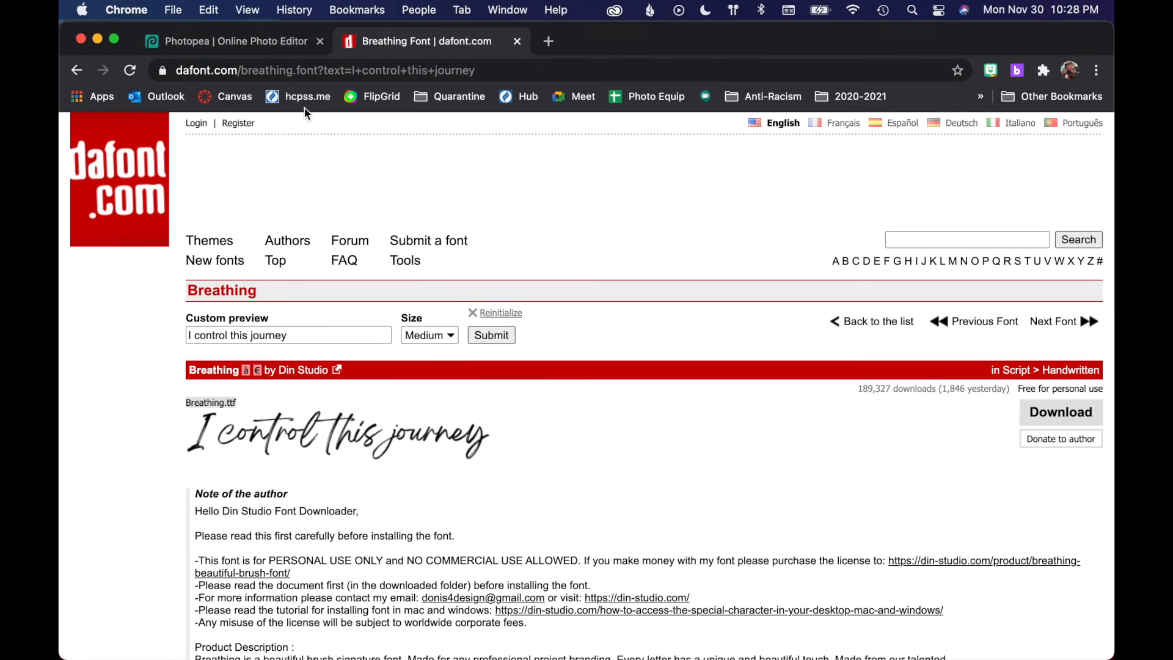
pyautogui.click(234, 40)
pyautogui.click(173, 155)
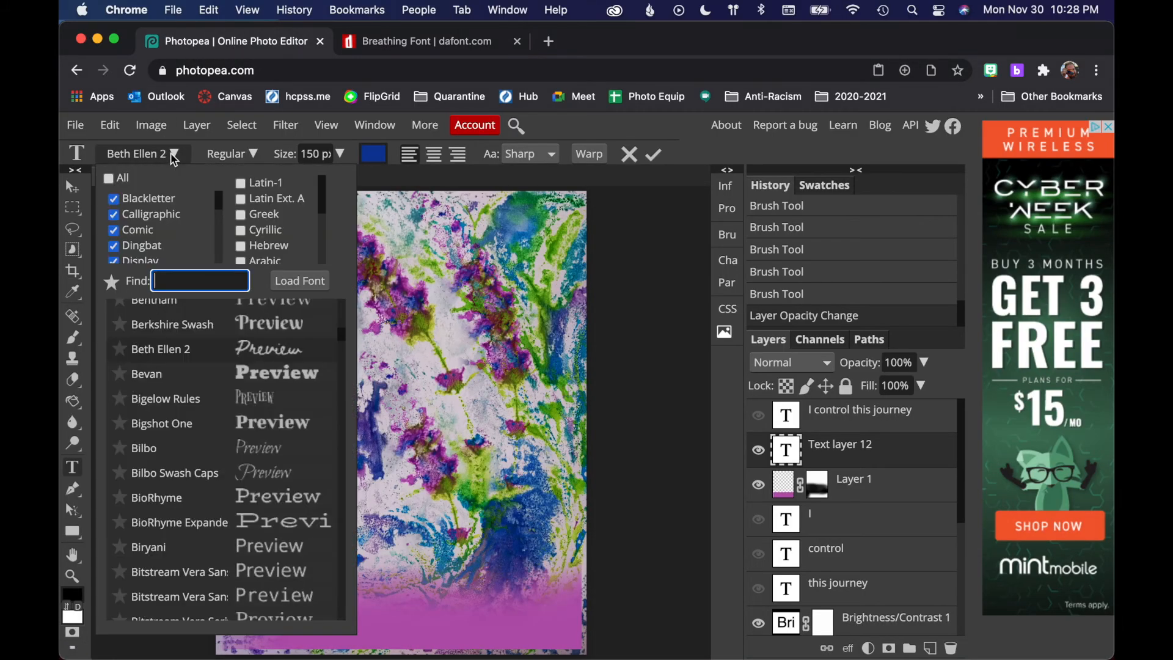
pyautogui.click(299, 282)
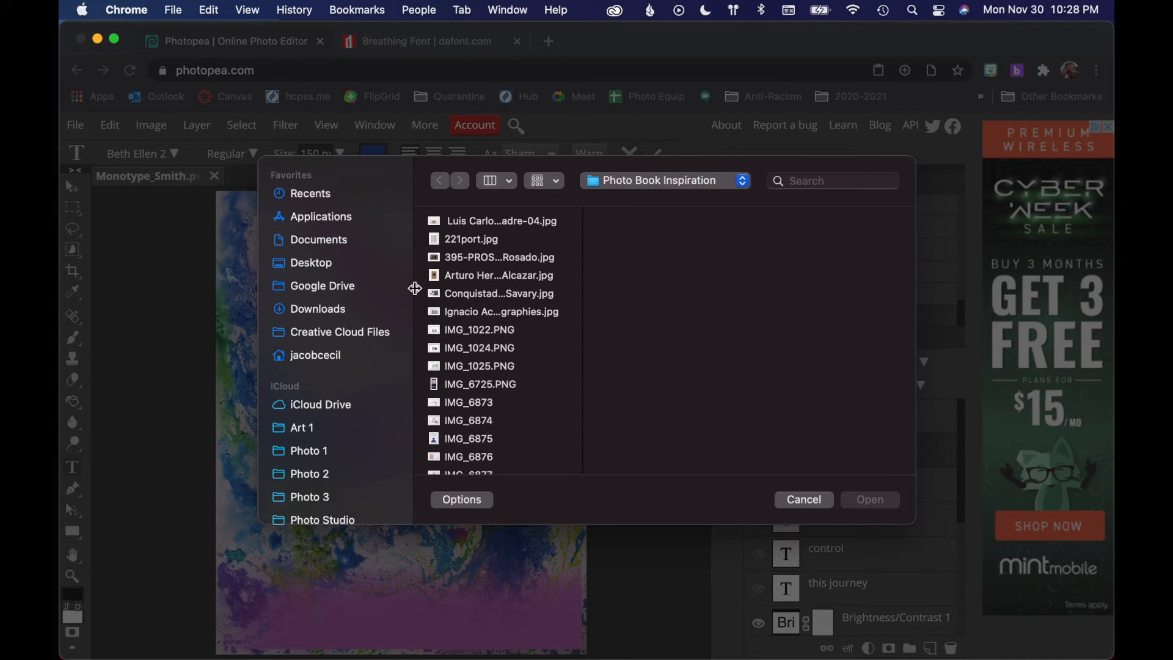
pyautogui.click(328, 313)
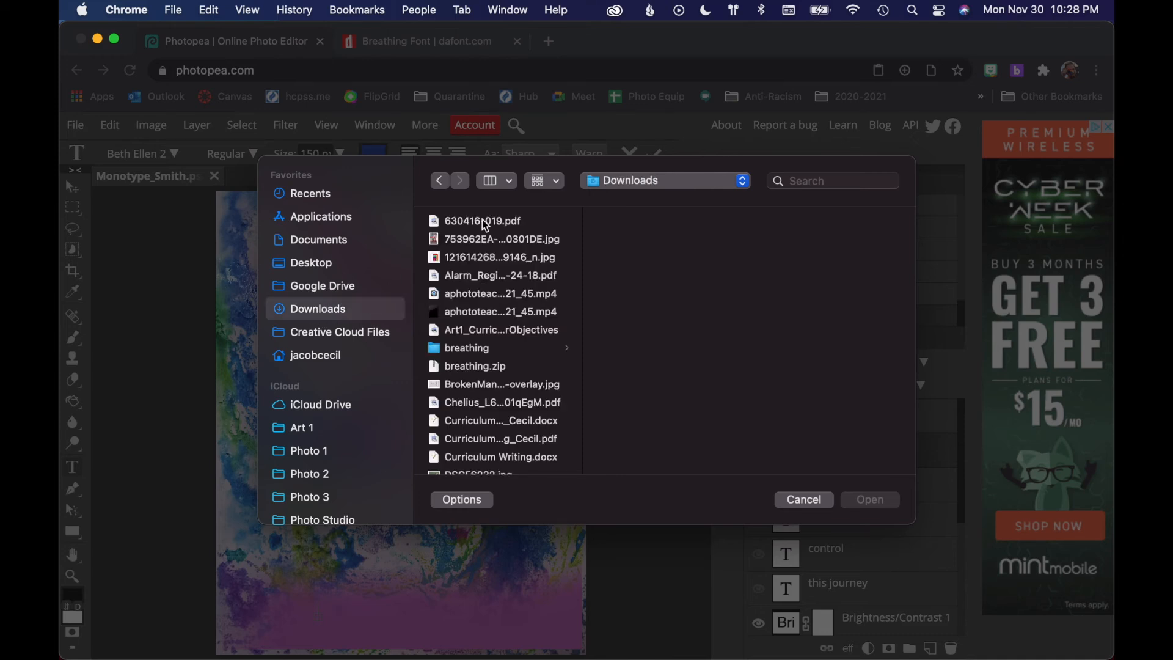
pyautogui.click(477, 351)
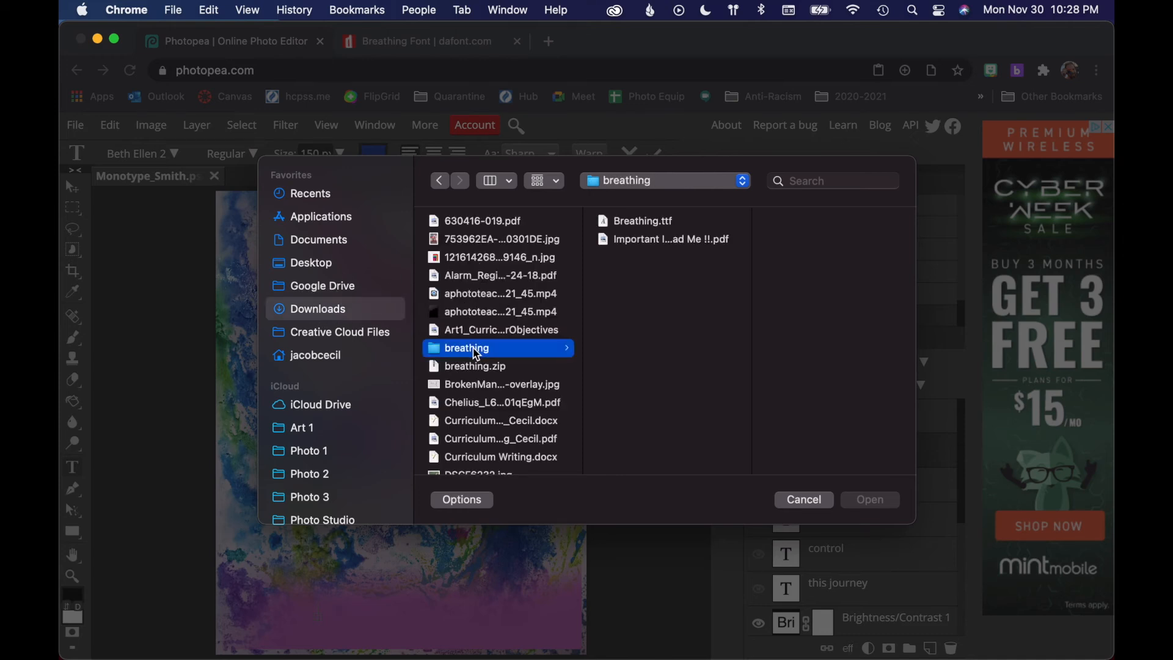
pyautogui.click(642, 230)
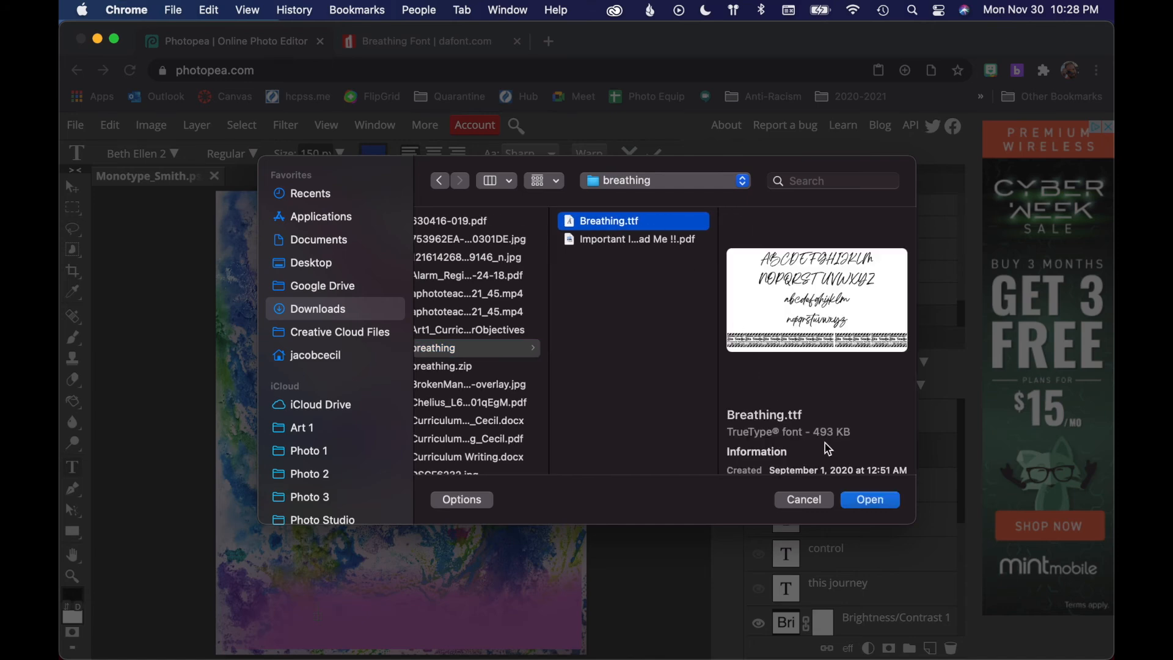
pyautogui.click(868, 501)
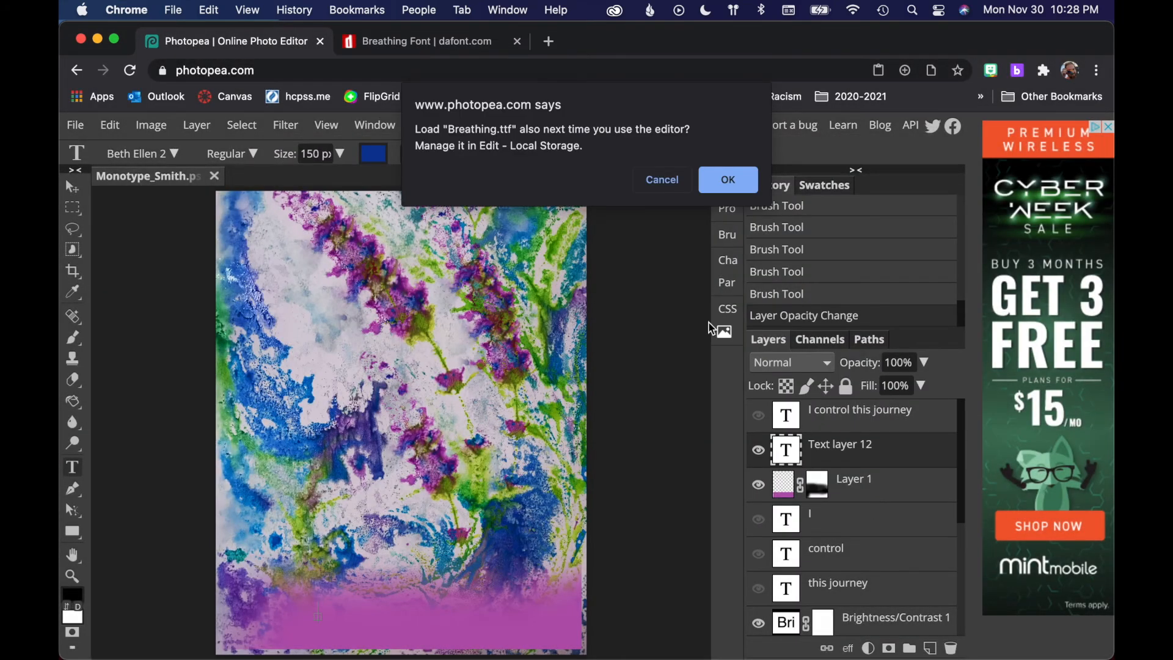
pyautogui.click(731, 181)
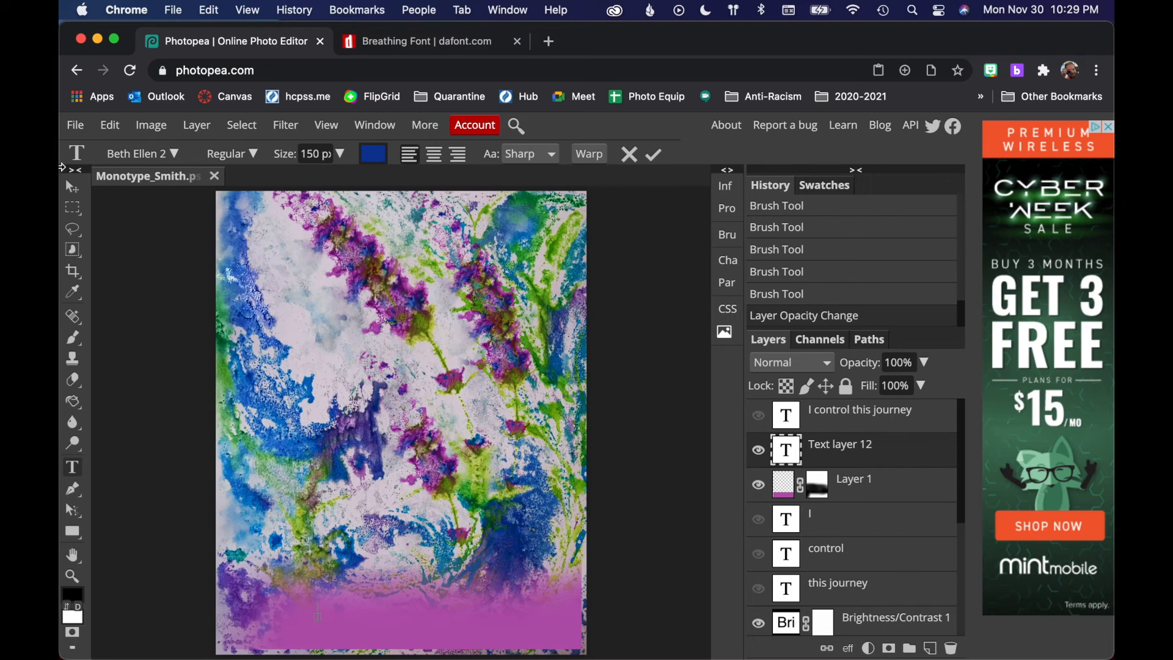
# - Look through the font list for the loaded Breathing font with all font categories enabled
pyautogui.click(153, 156)
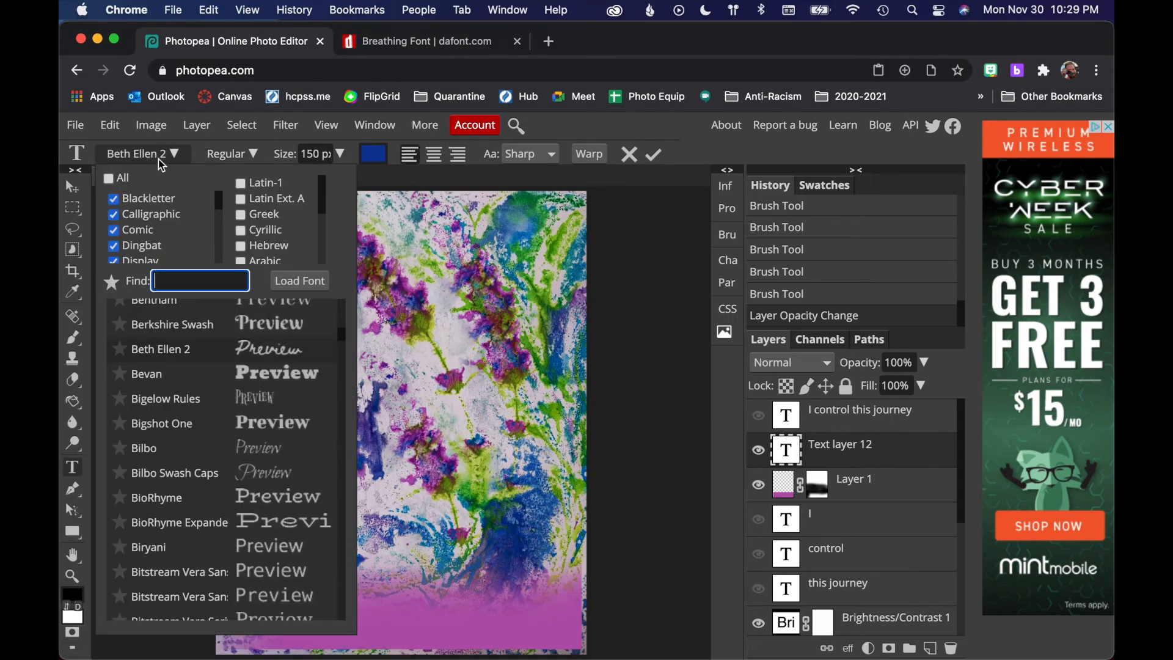
pyautogui.scroll(-10, 191, 406)
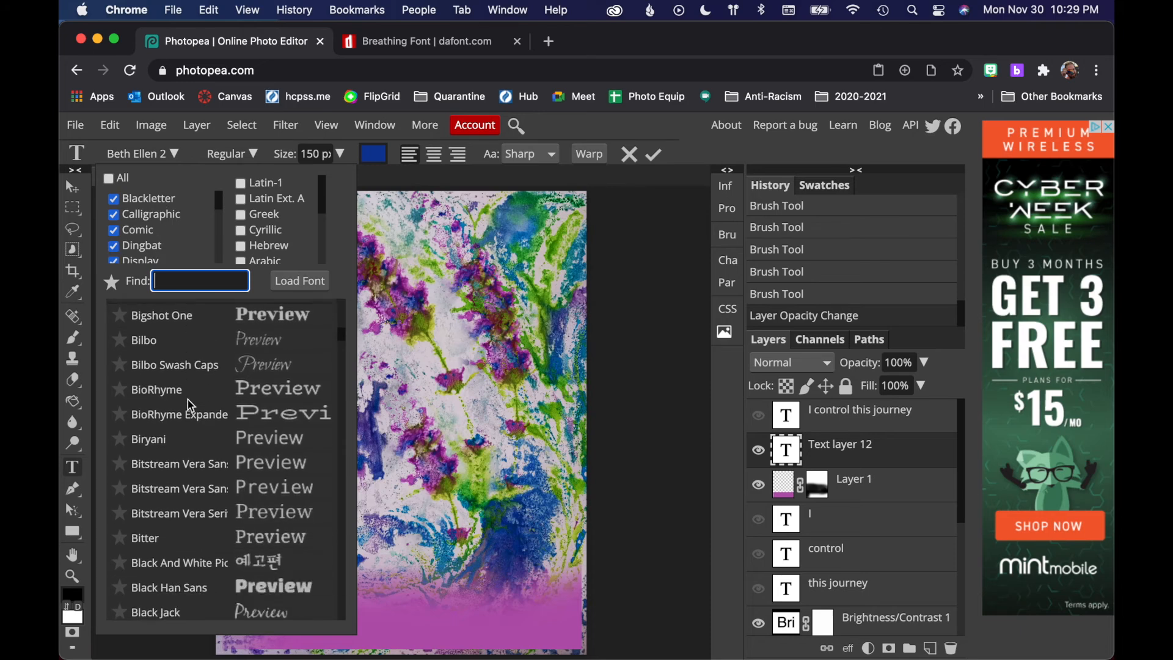
pyautogui.scroll(-10, 193, 406)
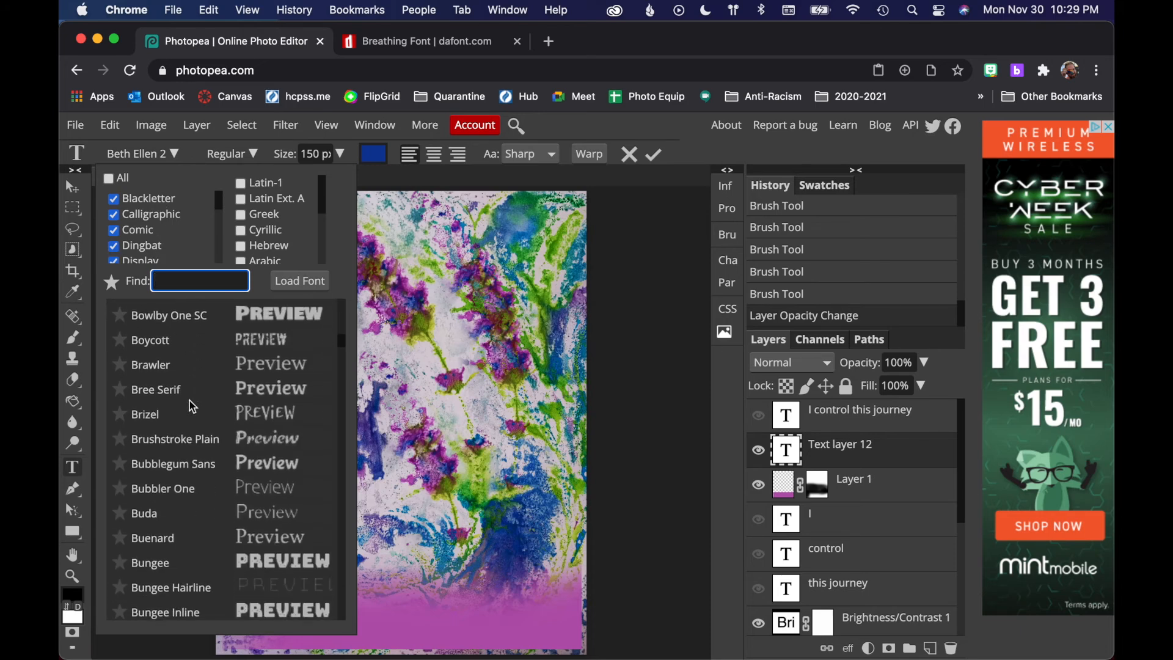
pyautogui.scroll(-2, 205, 387)
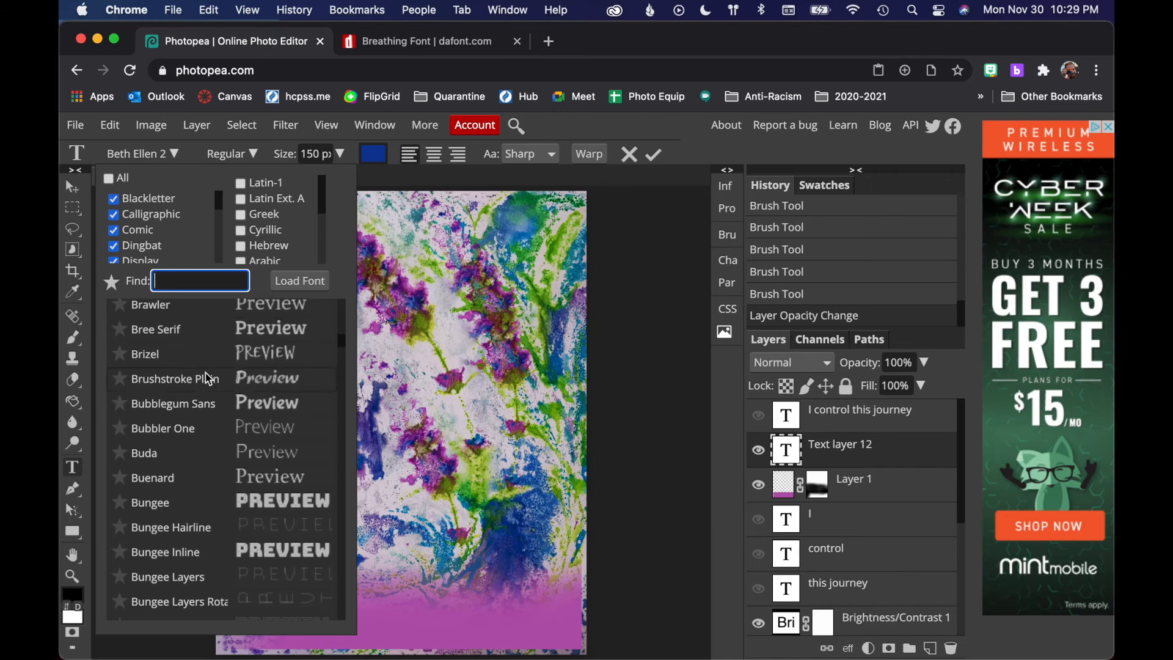
pyautogui.scroll(5, 208, 379)
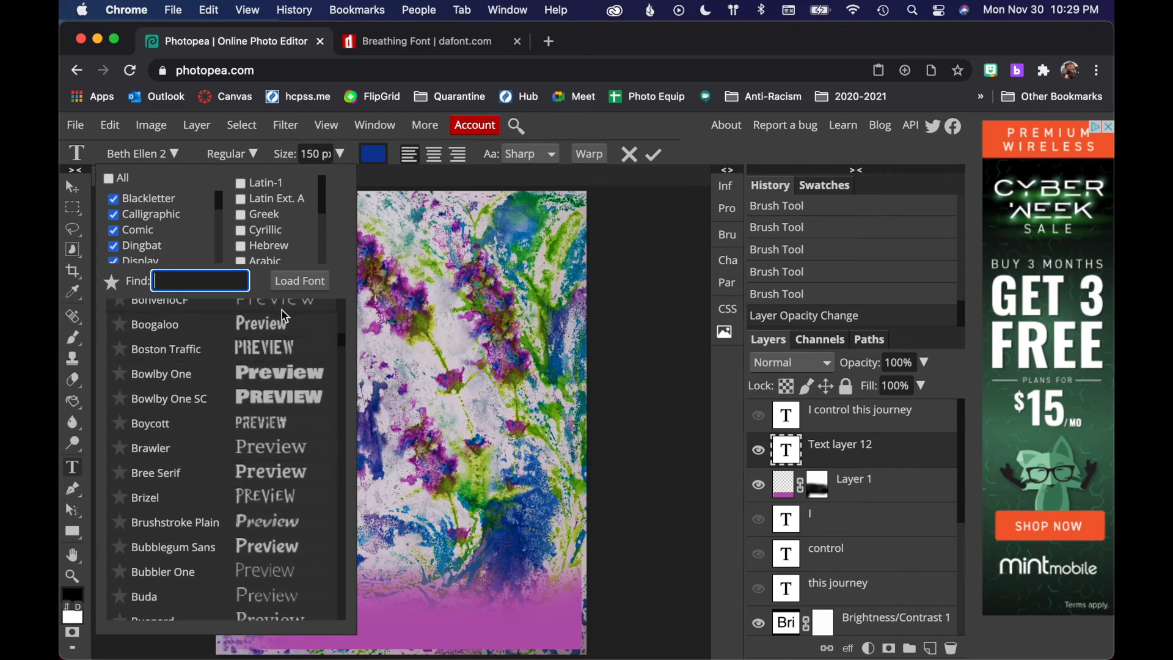
pyautogui.click(109, 178)
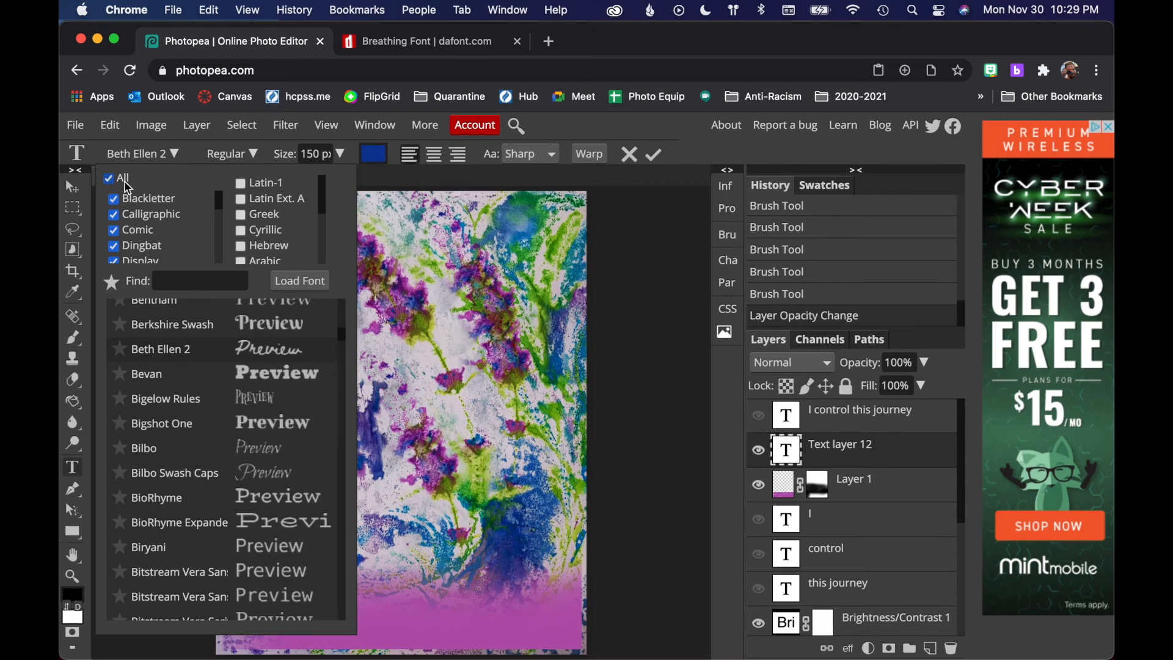
pyautogui.scroll(-10, 170, 441)
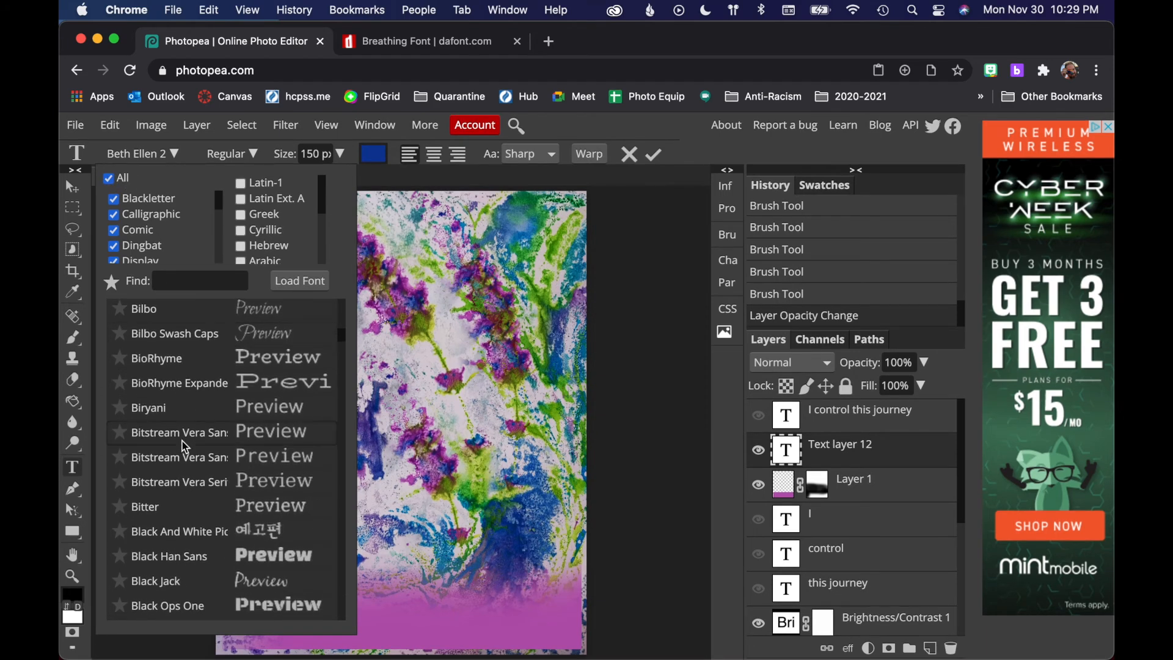
pyautogui.scroll(-15, 185, 446)
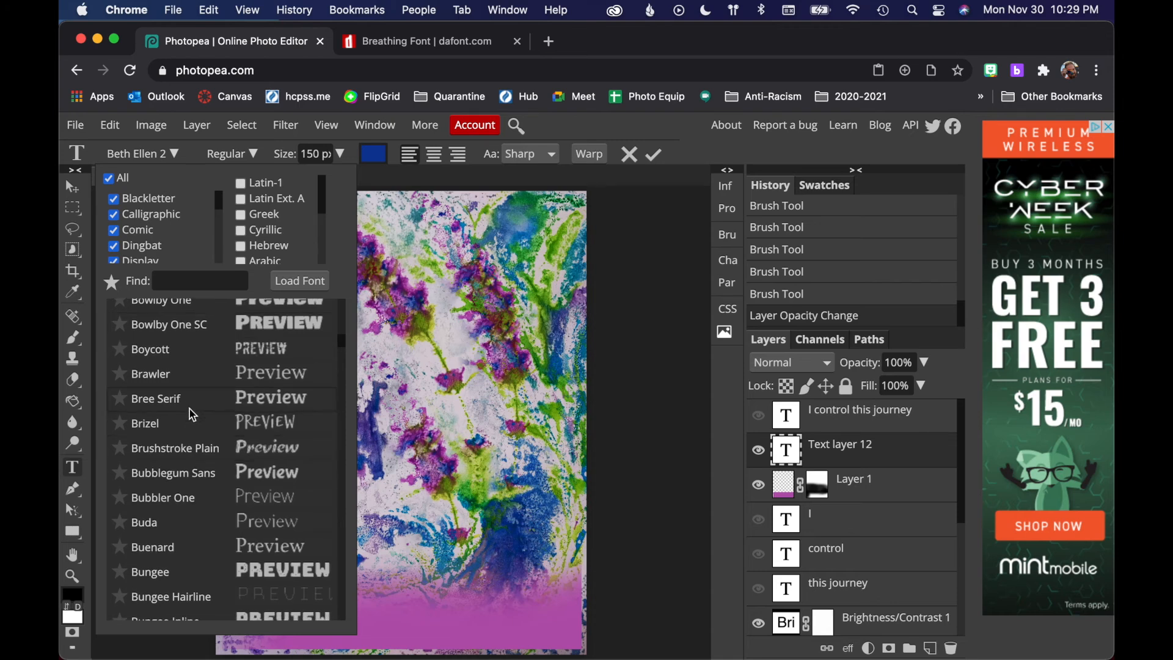
pyautogui.scroll(-4, 194, 408)
pyautogui.scroll(9, 198, 367)
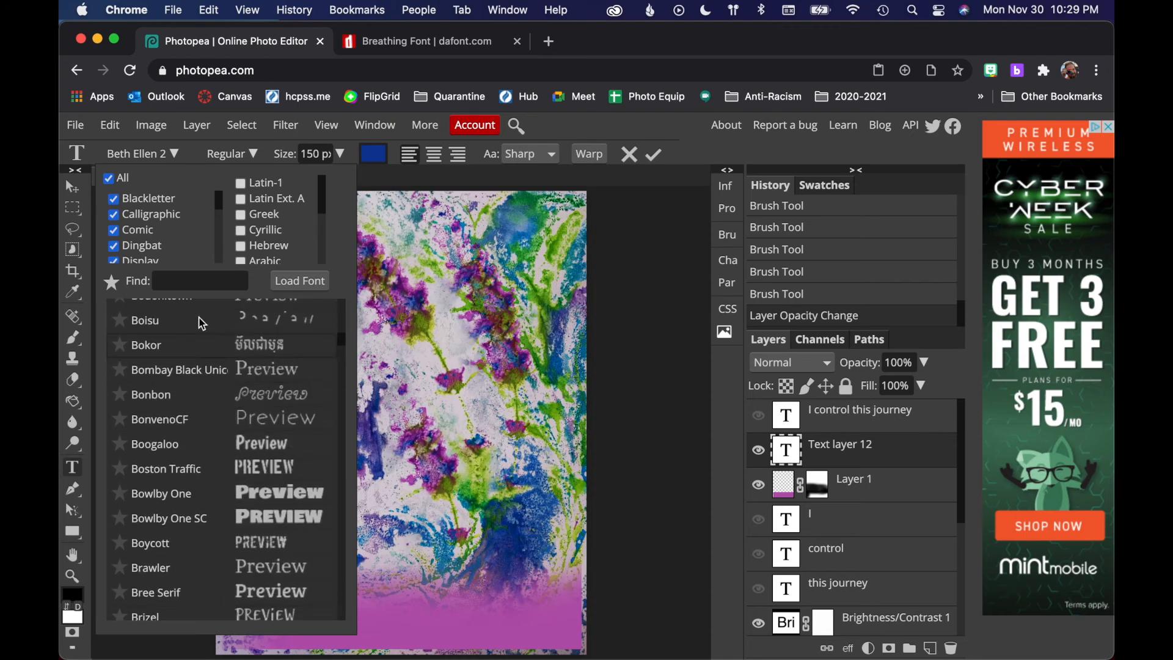
pyautogui.scroll(-3, 165, 235)
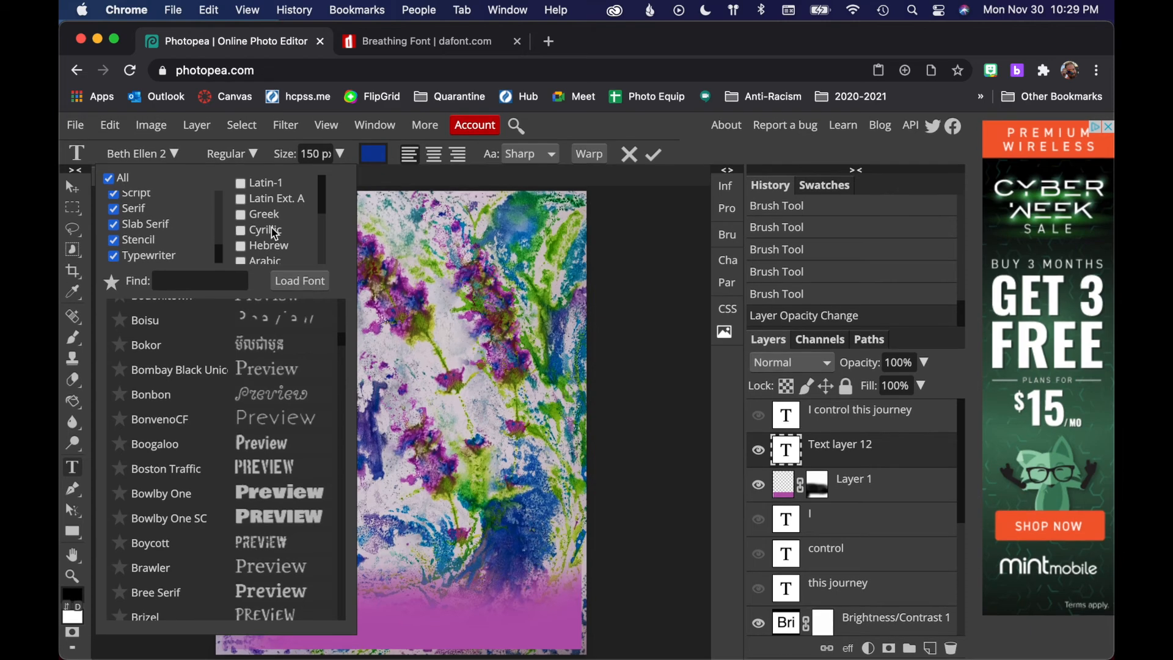
pyautogui.scroll(-3, 274, 232)
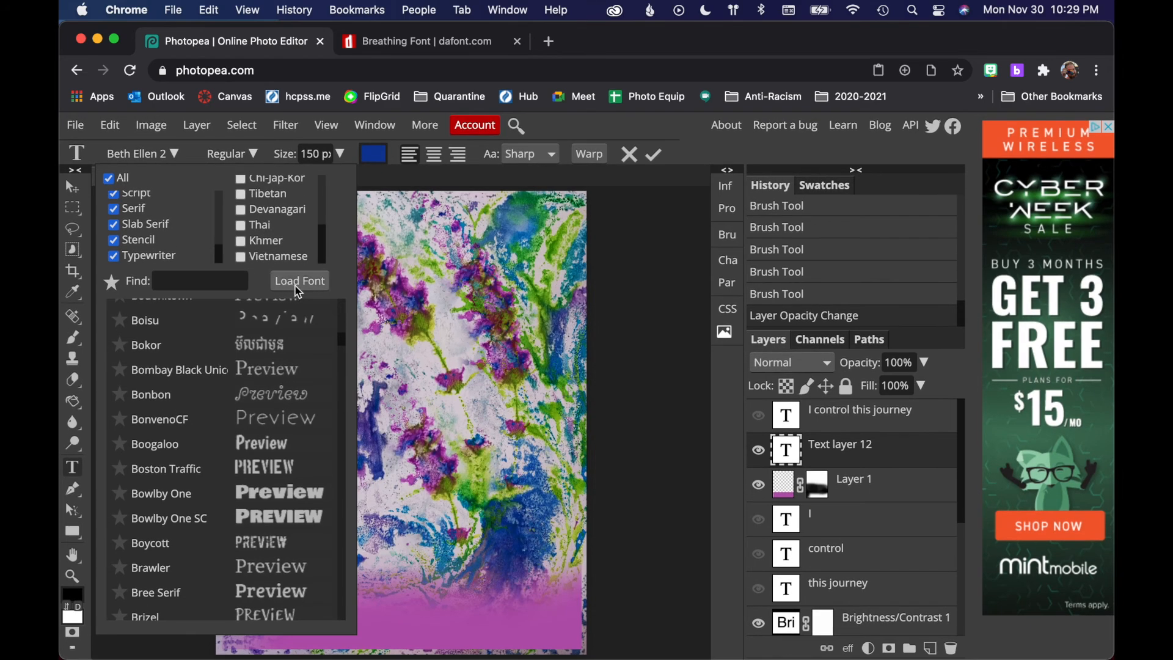
pyautogui.click(424, 178)
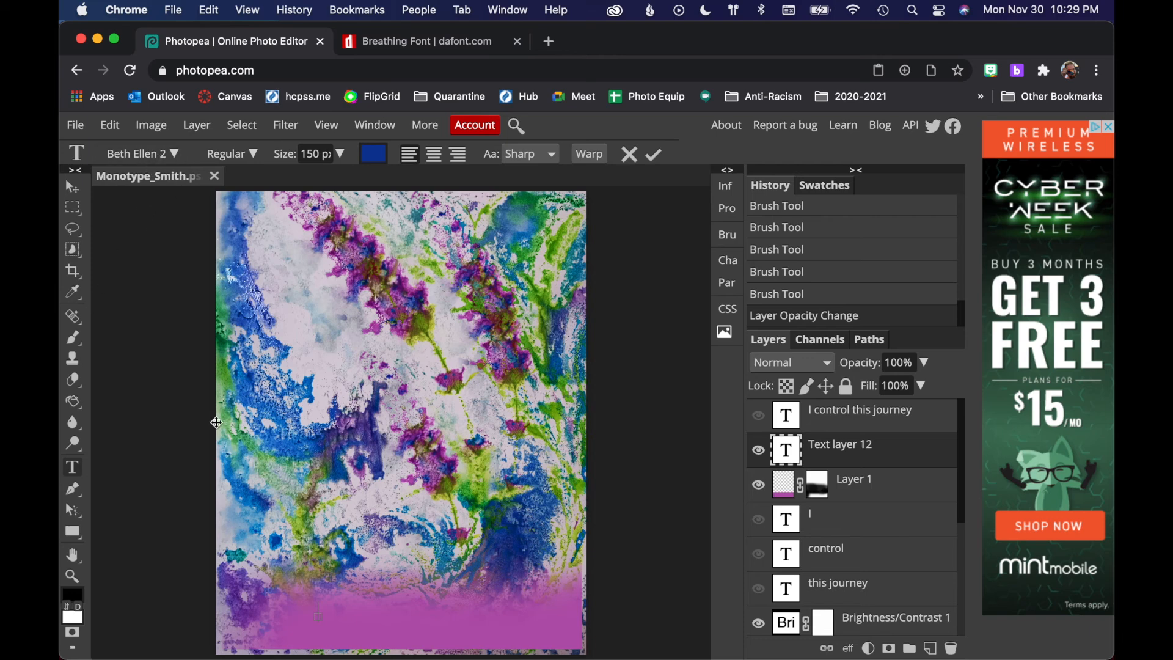
# - Start a new text layer on the magenta band at the artwork's bottom and find and apply the Breathing Personal font
pyautogui.click(72, 187)
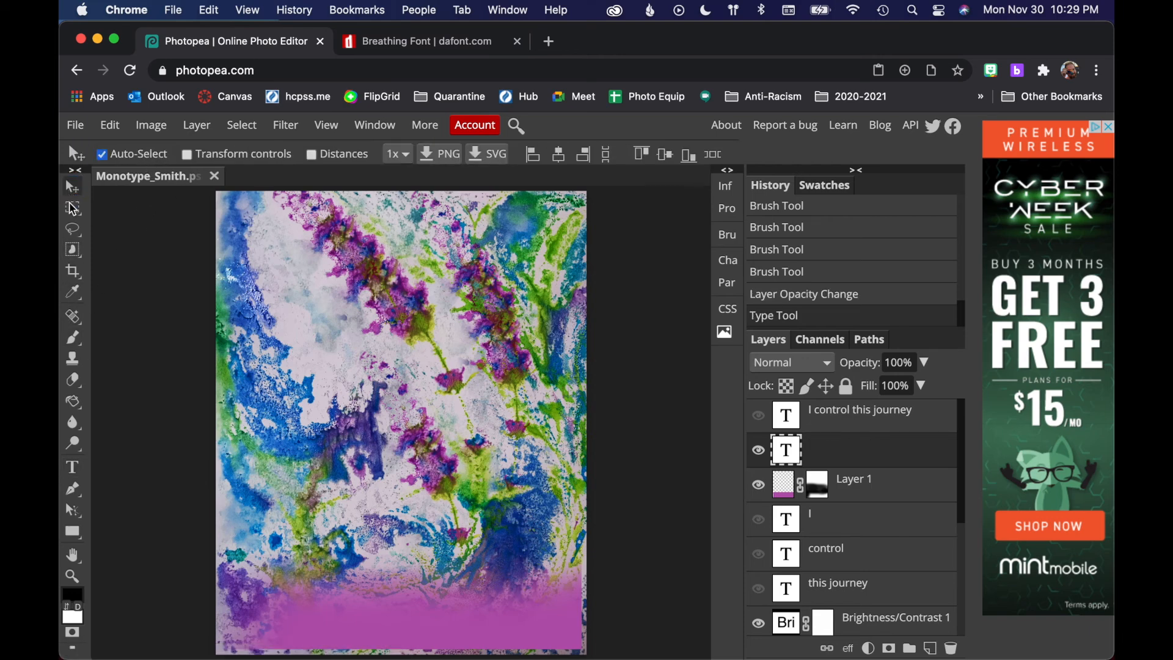
pyautogui.click(75, 472)
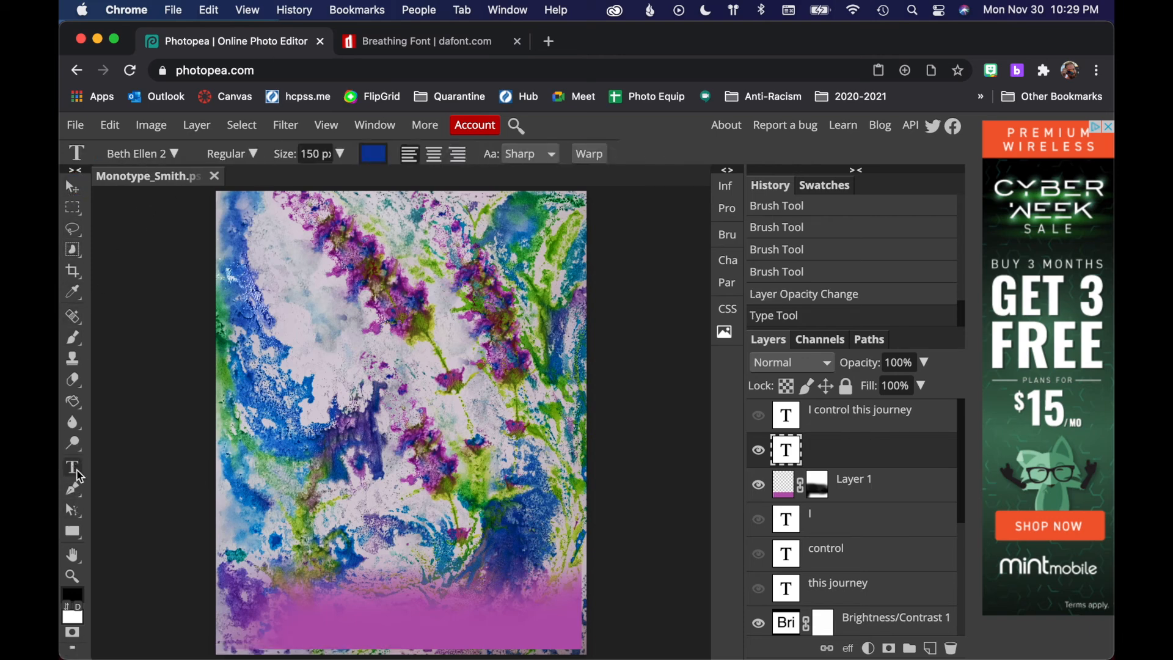
pyautogui.click(338, 624)
pyautogui.click(145, 158)
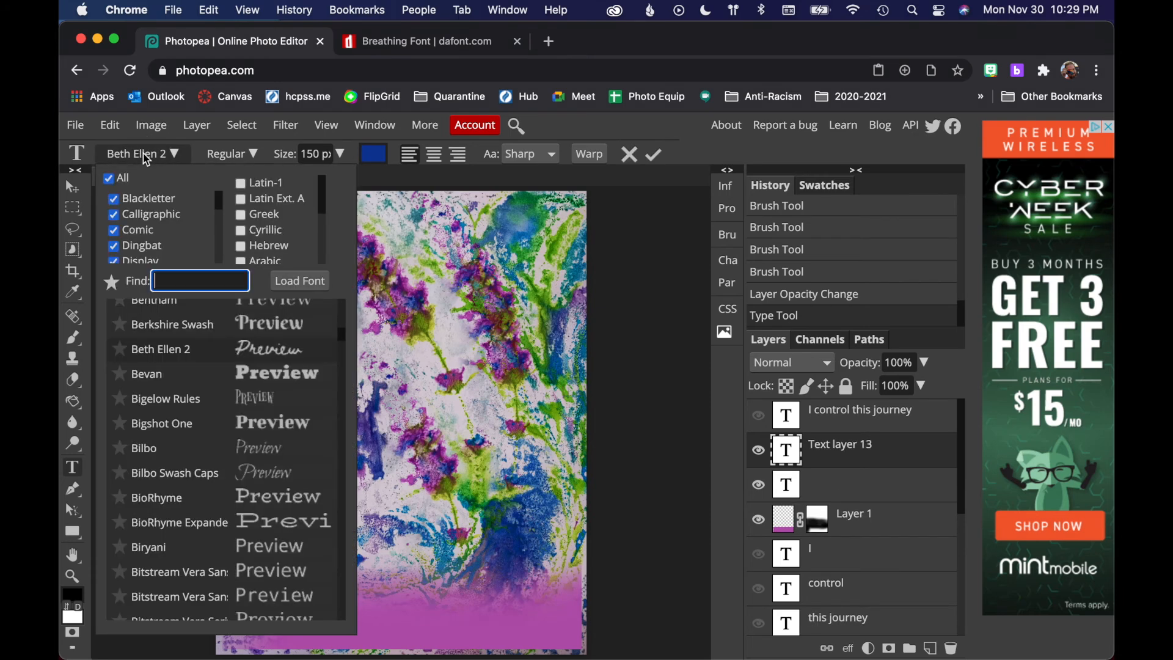
pyautogui.scroll(-10, 175, 480)
pyautogui.scroll(-6, 175, 479)
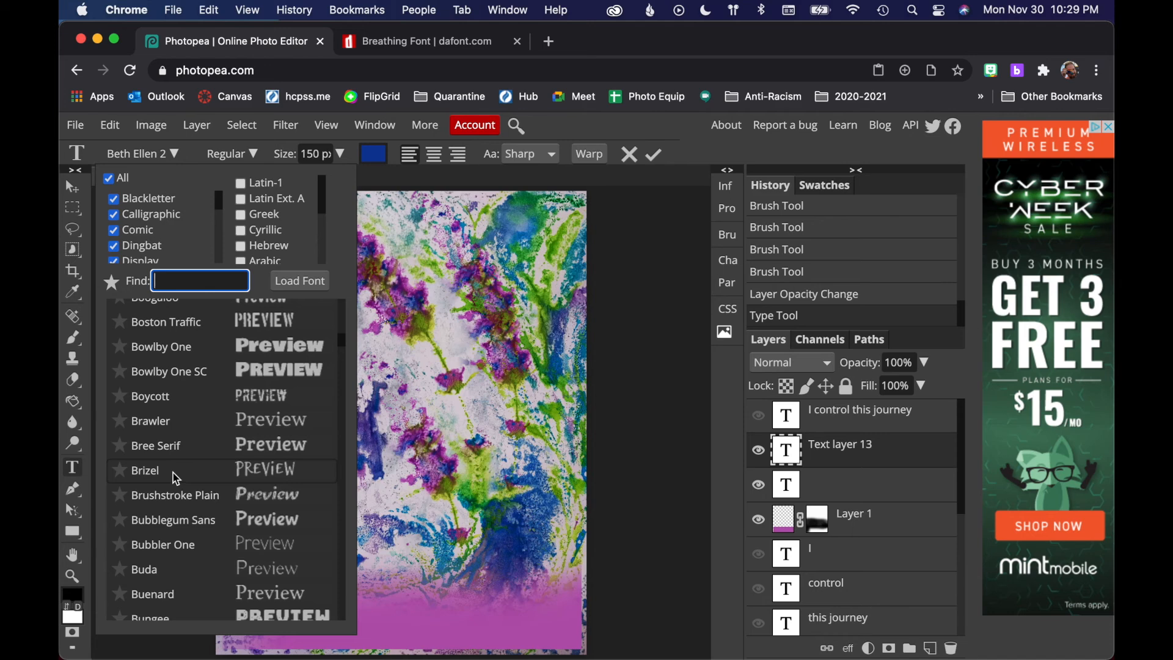
pyautogui.scroll(-1, 185, 454)
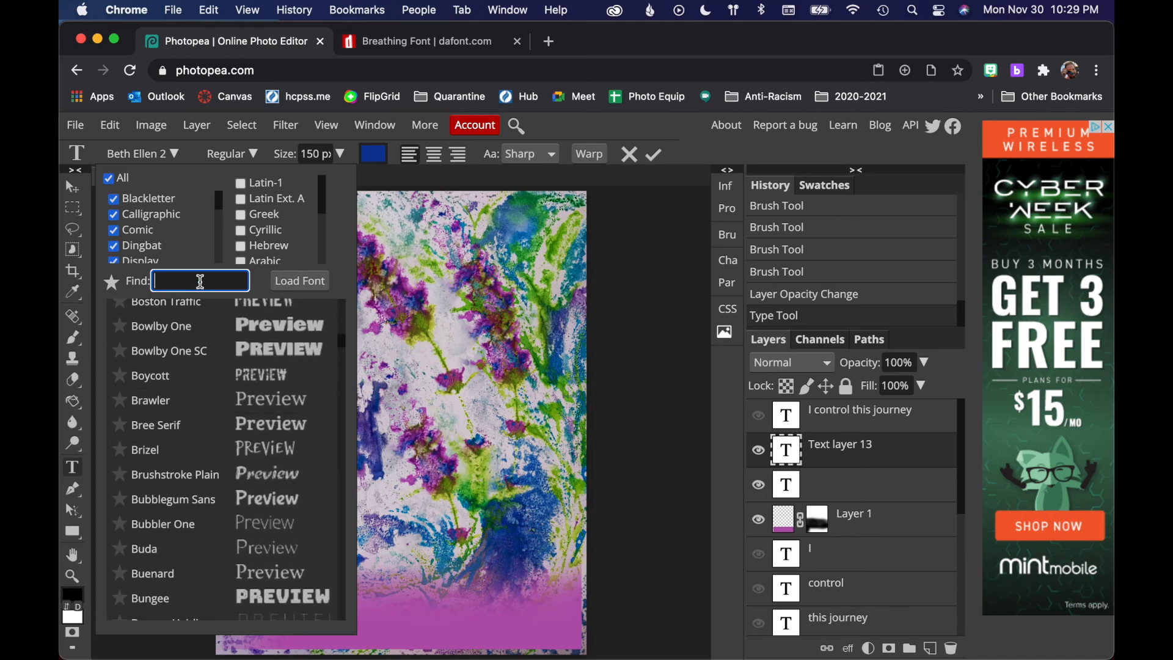
pyautogui.write('breathing')
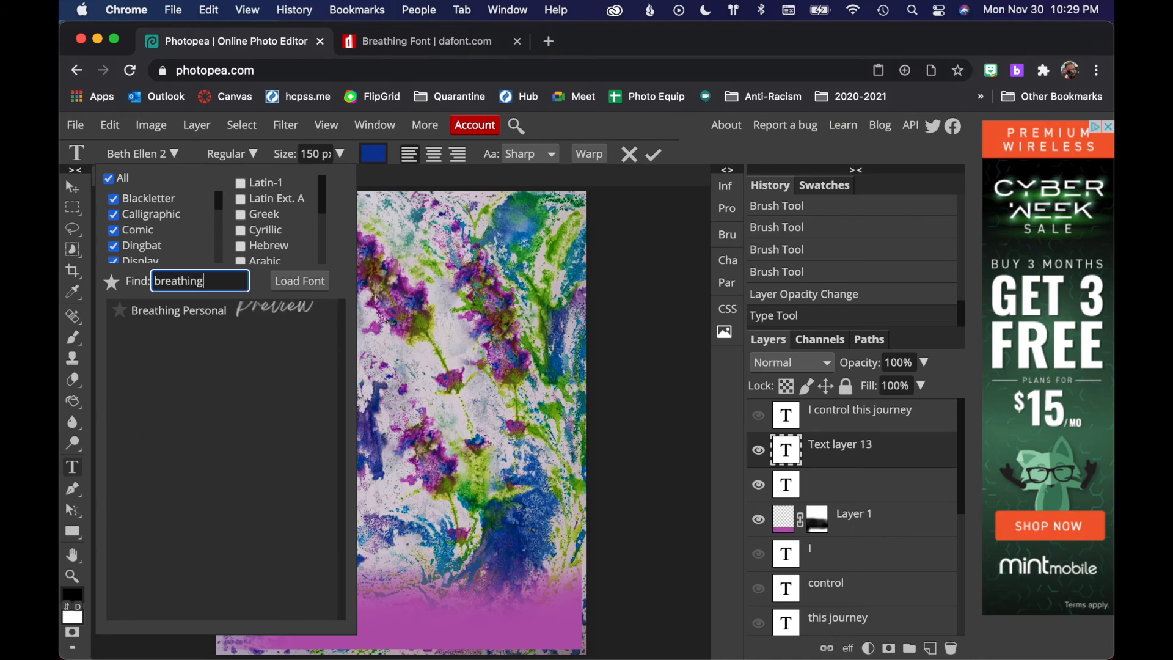
pyautogui.click(180, 313)
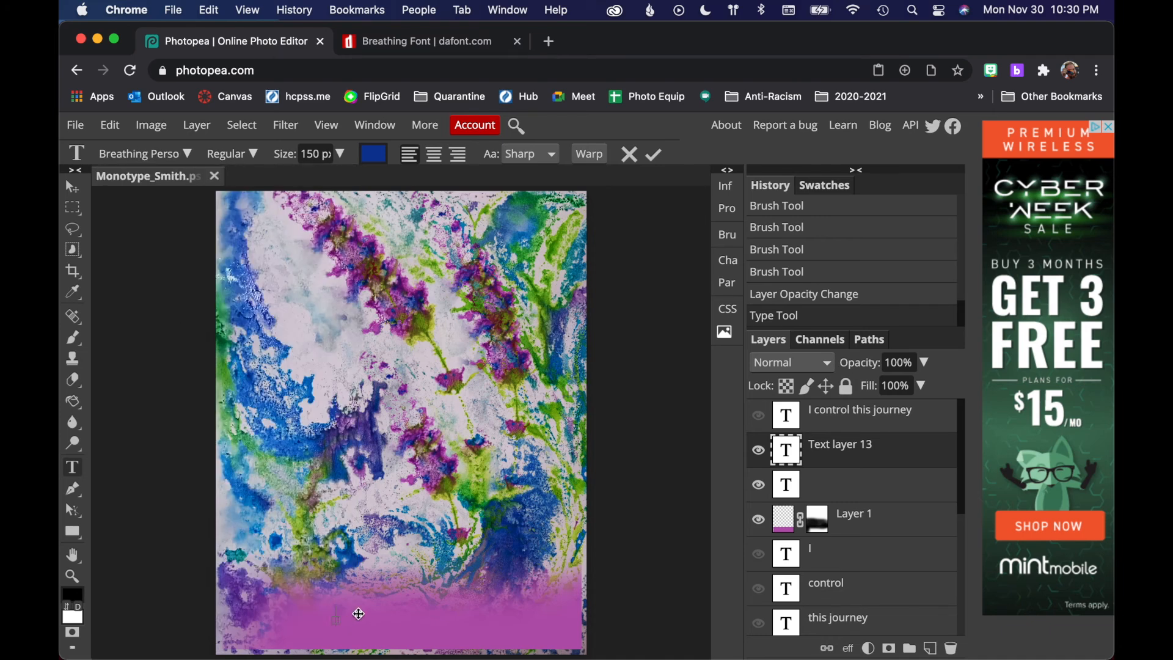
# - Enter the quote "I control this journey" and move it toward the centre of the magenta band
pyautogui.write('control this journey')
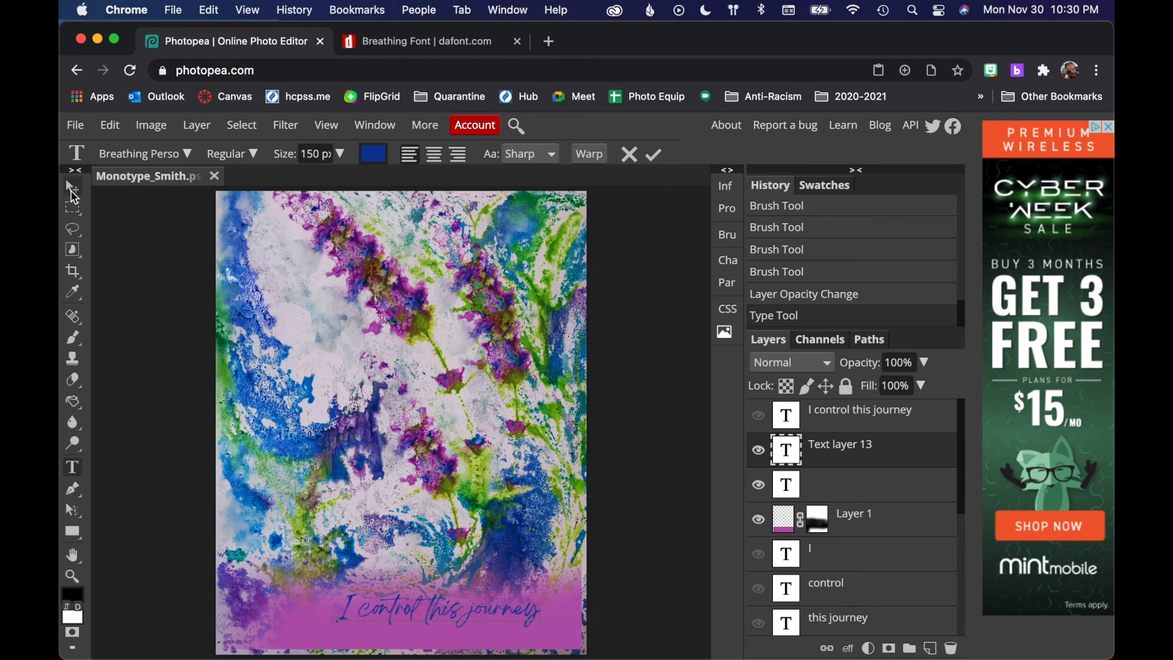
pyautogui.click(72, 188)
pyautogui.moveTo(365, 612); pyautogui.dragTo(329, 623)
# - Scale the quote to about 163% with Free Transform and position it across the magenta band
pyautogui.press('alt+super+t')
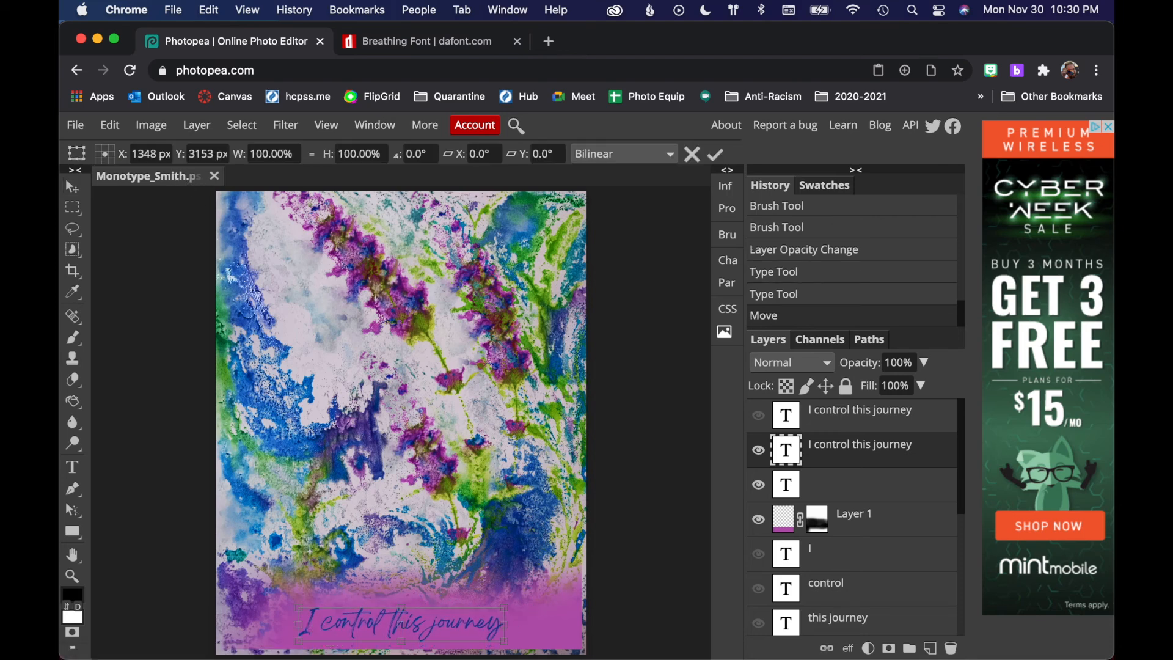
pyautogui.moveTo(506, 607); pyautogui.dragTo(566, 597)
pyautogui.moveTo(569, 596); pyautogui.dragTo(574, 596)
pyautogui.moveTo(392, 609); pyautogui.dragTo(310, 581)
pyautogui.moveTo(509, 620); pyautogui.dragTo(571, 642)
pyautogui.moveTo(484, 606); pyautogui.dragTo(482, 611)
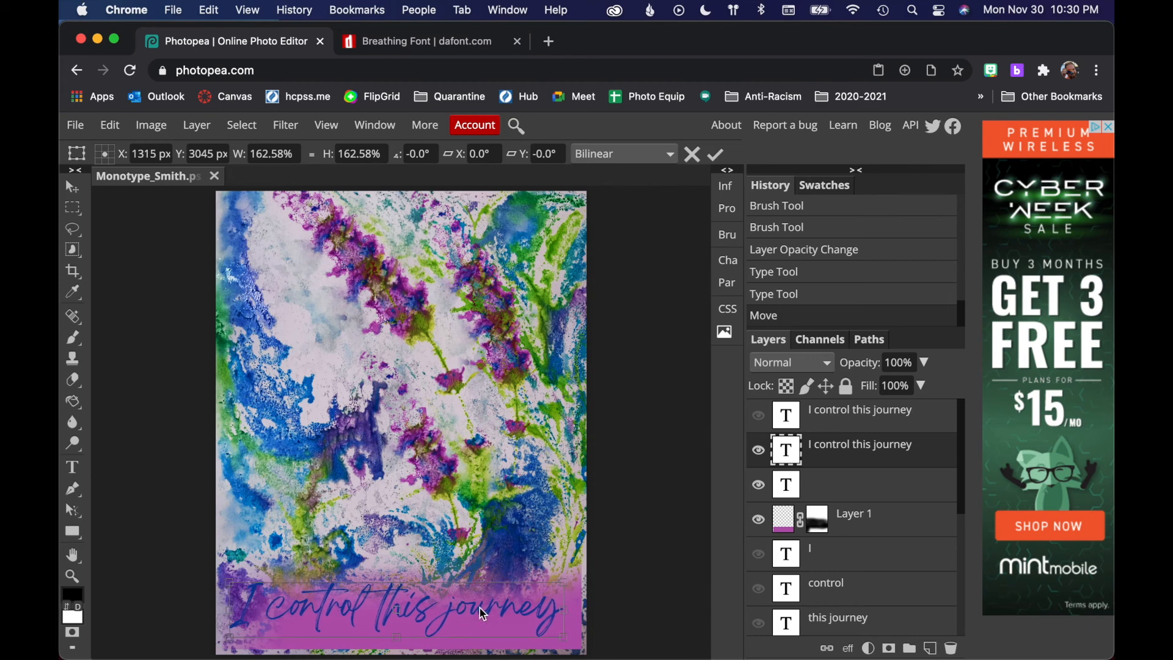
pyautogui.press('Return')
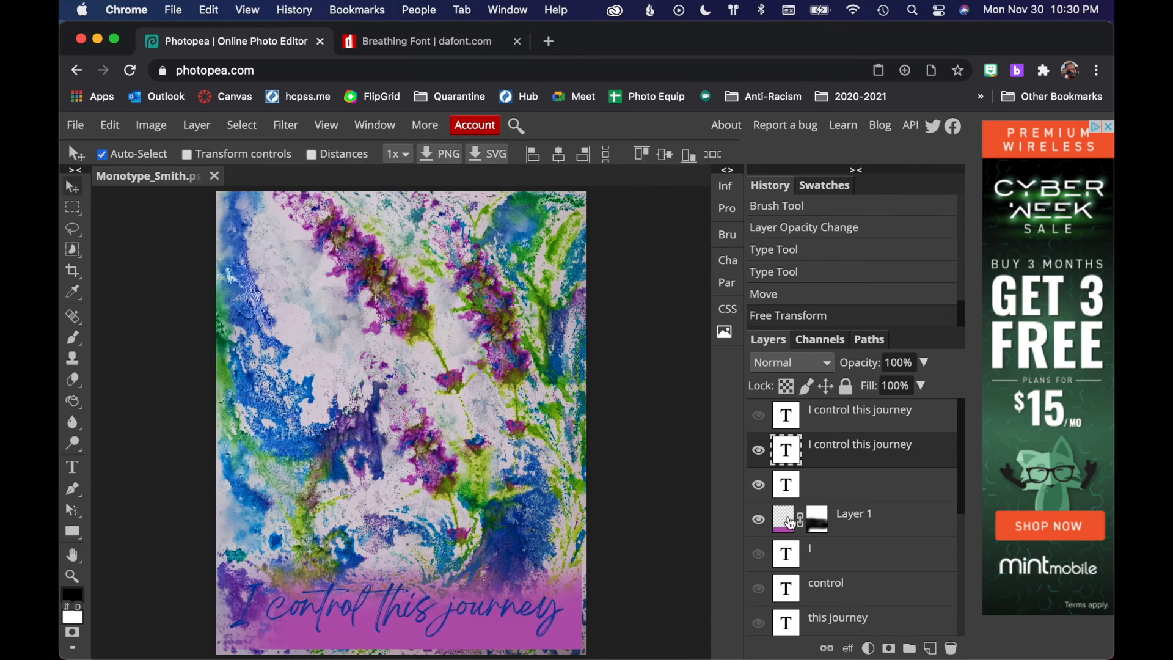
# - Free Transform the magenta band on Layer 1 to about 97% width and 115% height
pyautogui.click(785, 519)
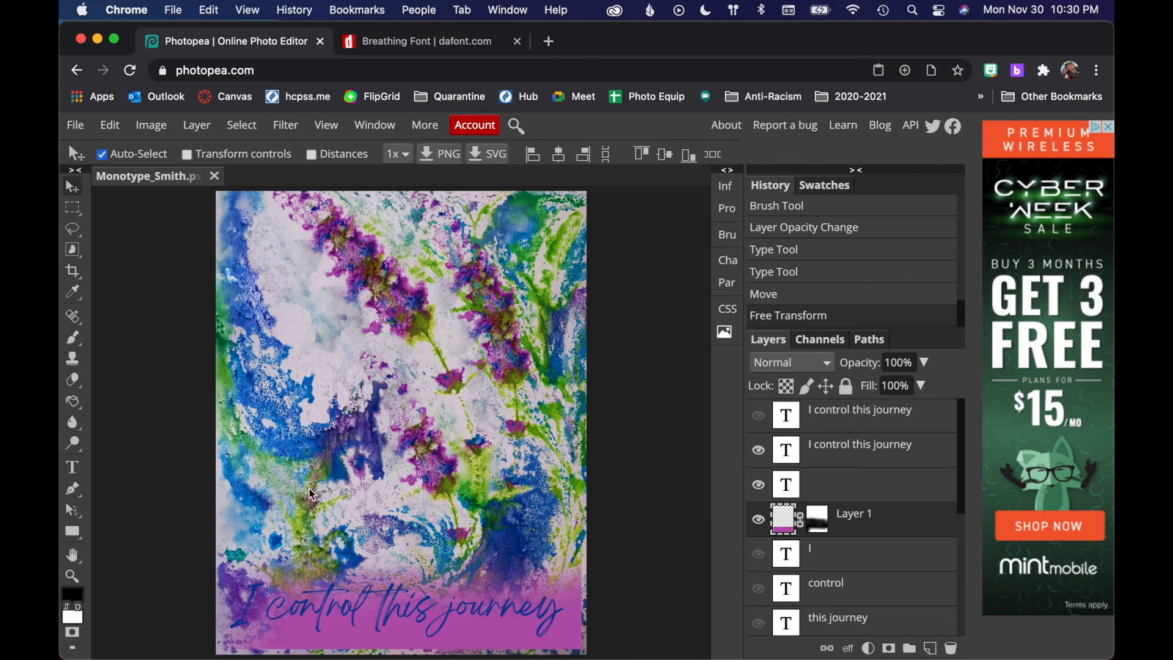
pyautogui.click(109, 124)
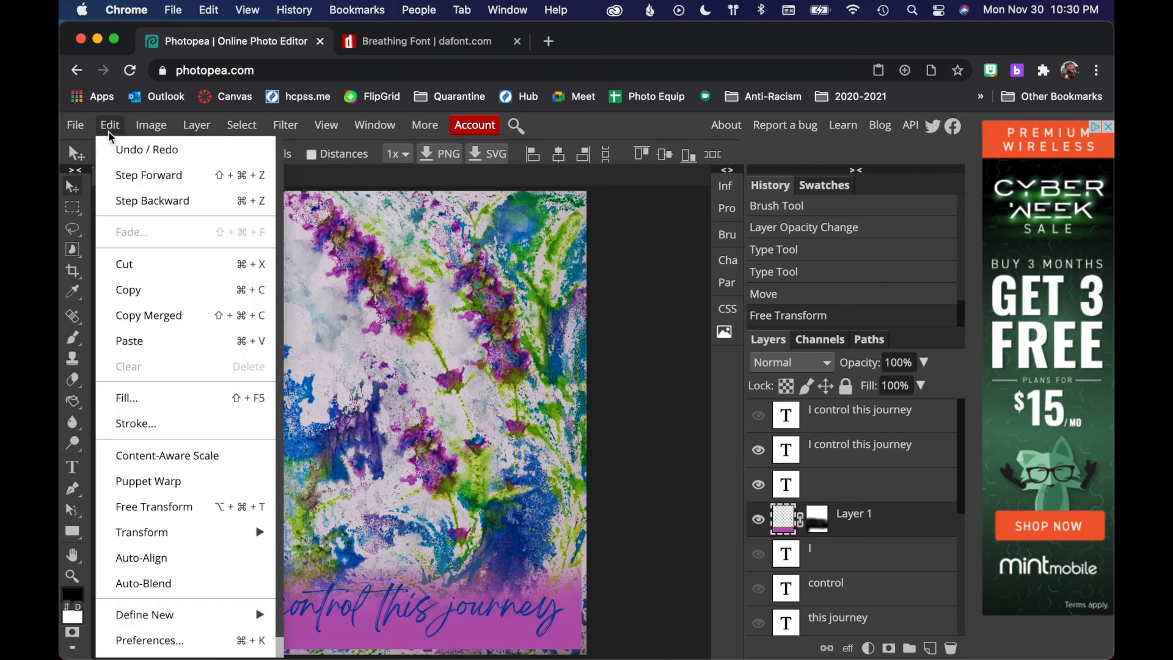
pyautogui.click(140, 507)
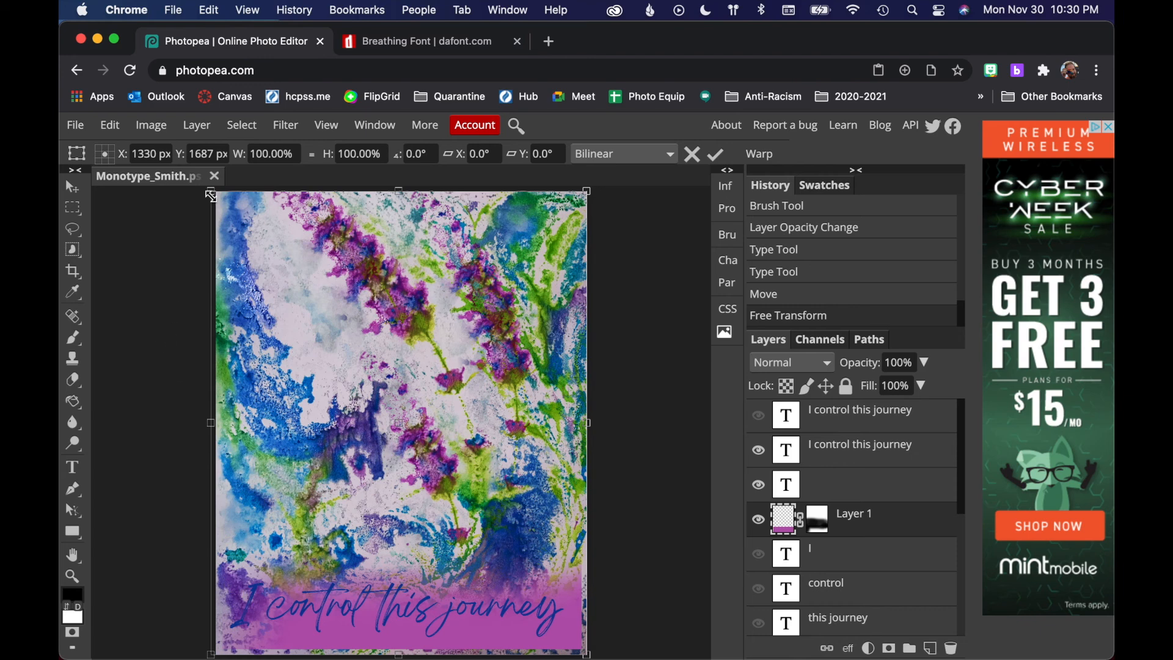
pyautogui.moveTo(211, 195); pyautogui.dragTo(153, 149)
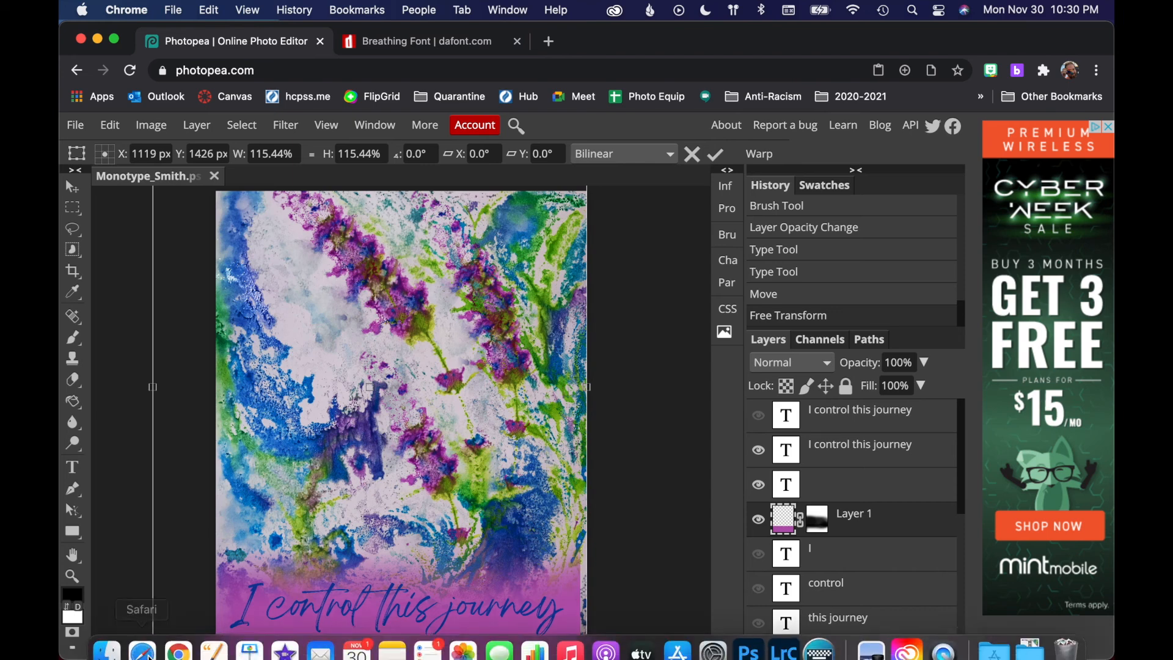
pyautogui.moveTo(152, 389); pyautogui.dragTo(223, 399)
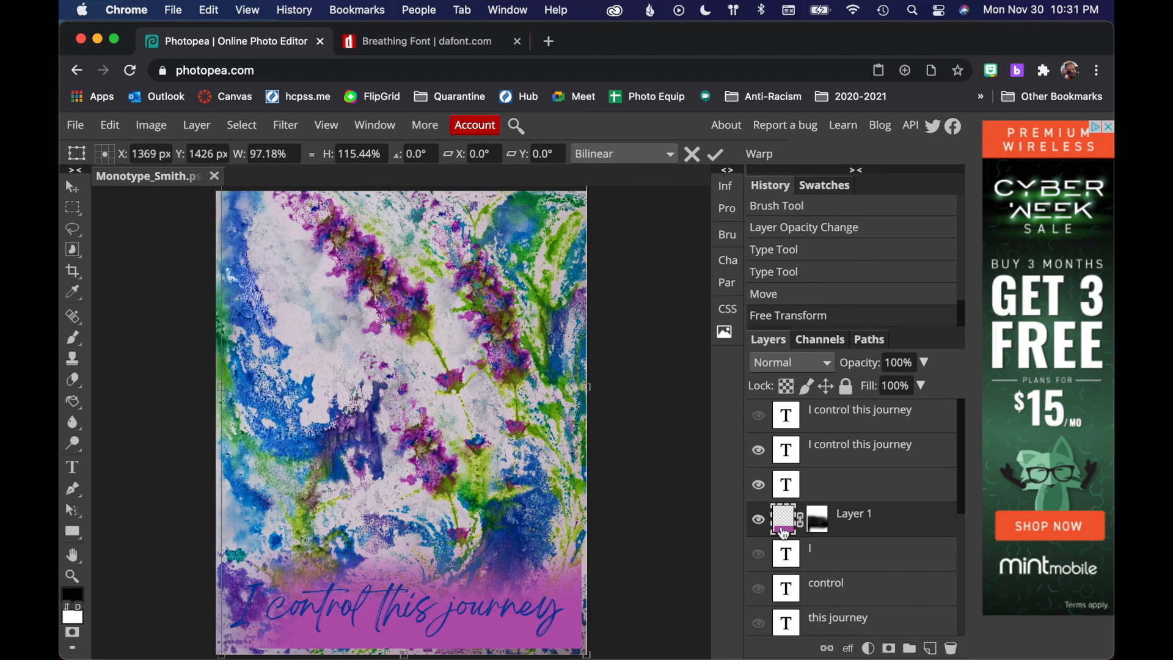
# - Paint white on Layer 1's mask over the band's left end with a 700 px brush at 60% opacity
pyautogui.click(825, 529)
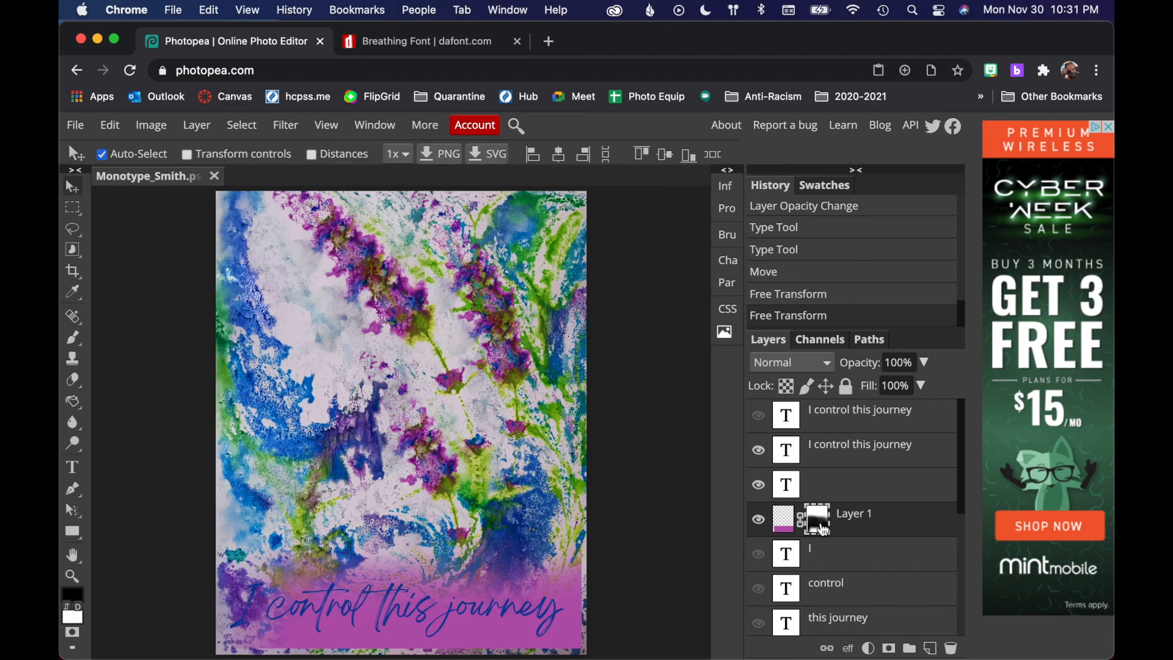
pyautogui.click(67, 607)
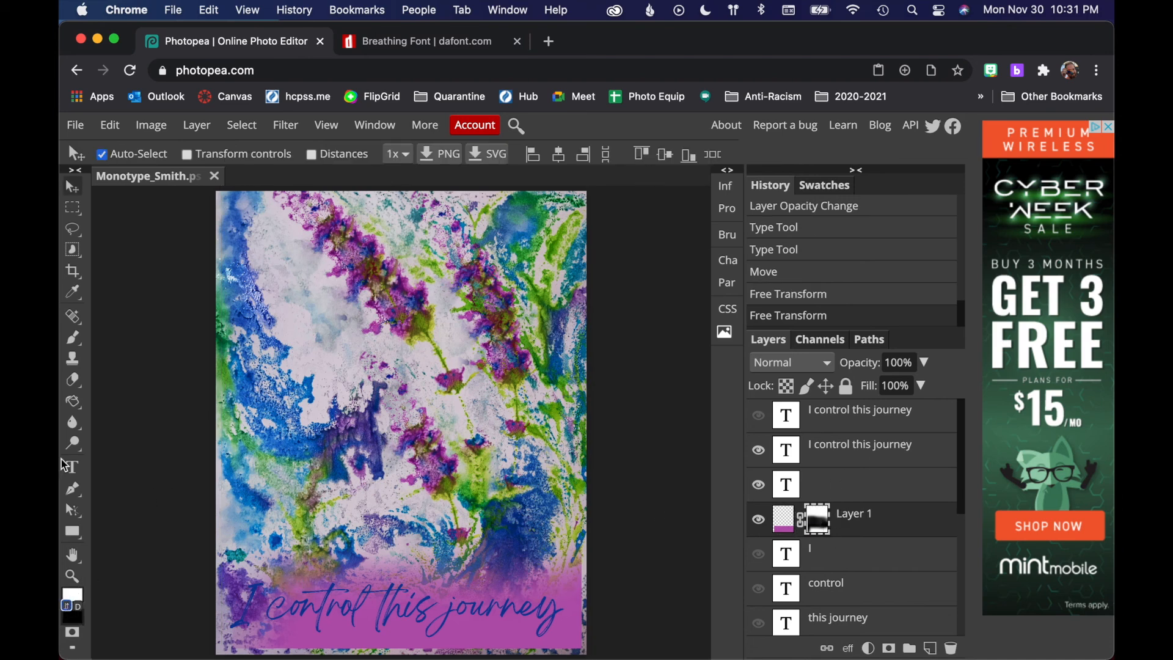
pyautogui.click(73, 337)
pyautogui.press(']')
pyautogui.press(']')
pyautogui.press(']')
pyautogui.press(']')
pyautogui.press(']')
pyautogui.moveTo(242, 573)
pyautogui.mouseDown()
pyautogui.moveTo(249, 618)
pyautogui.moveTo(243, 574)
pyautogui.moveTo(230, 617)
pyautogui.mouseUp()
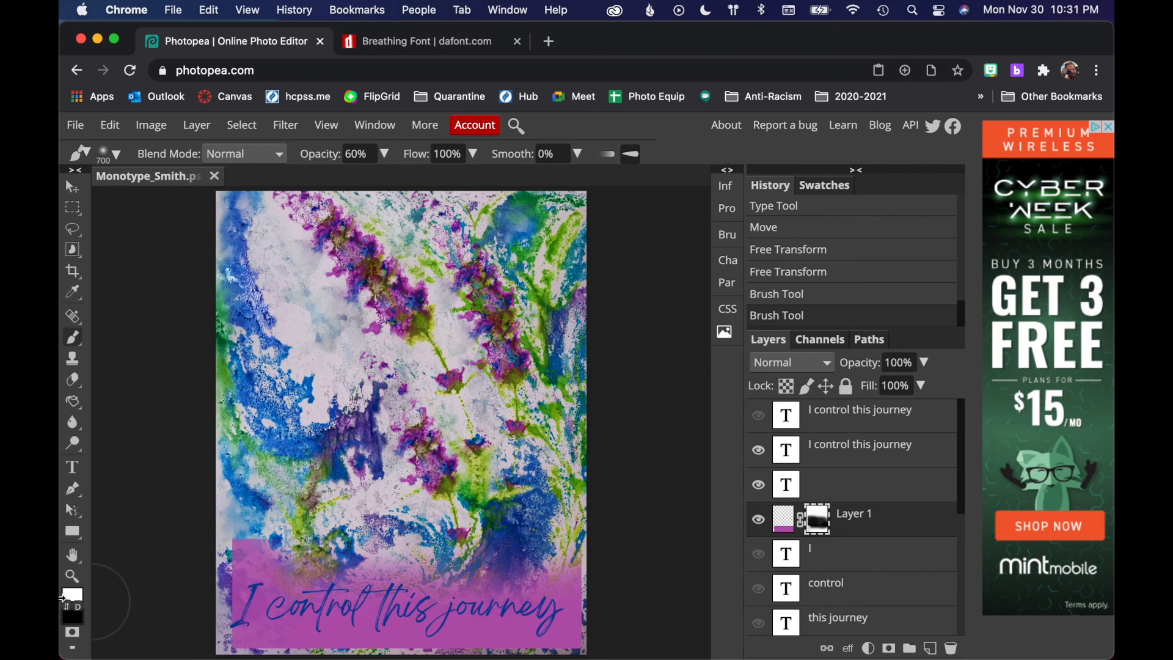
# - Move the quote slightly right and down, and shift the magenta band slightly left
pyautogui.click(72, 186)
pyautogui.moveTo(275, 633); pyautogui.dragTo(284, 637)
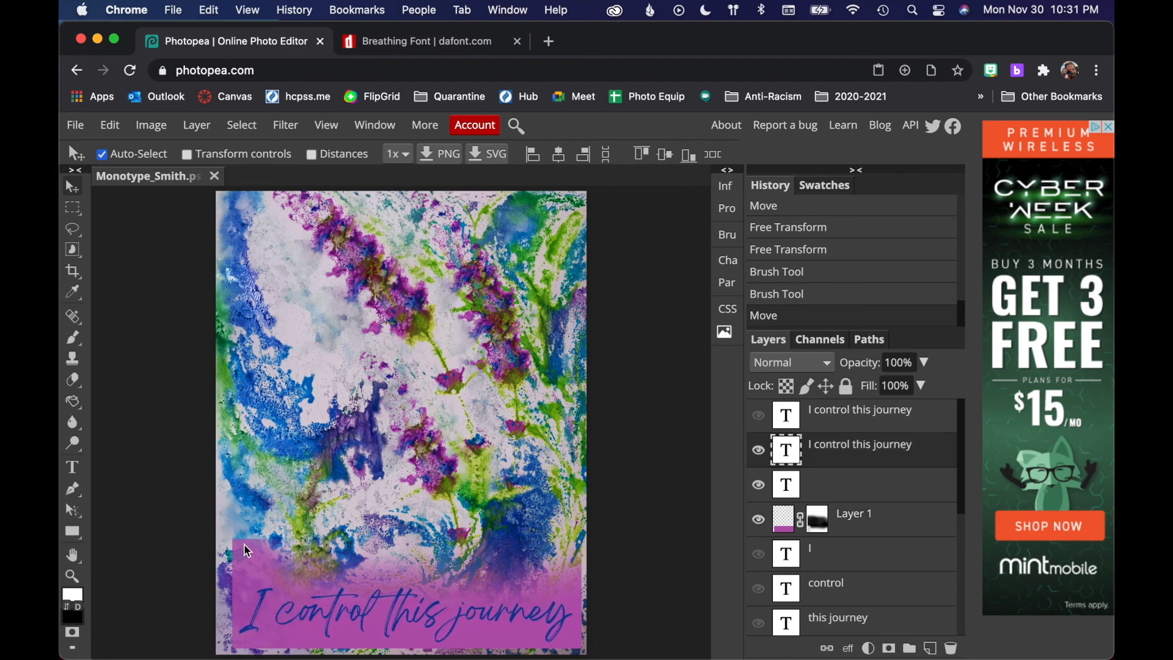
pyautogui.moveTo(246, 551); pyautogui.dragTo(239, 552)
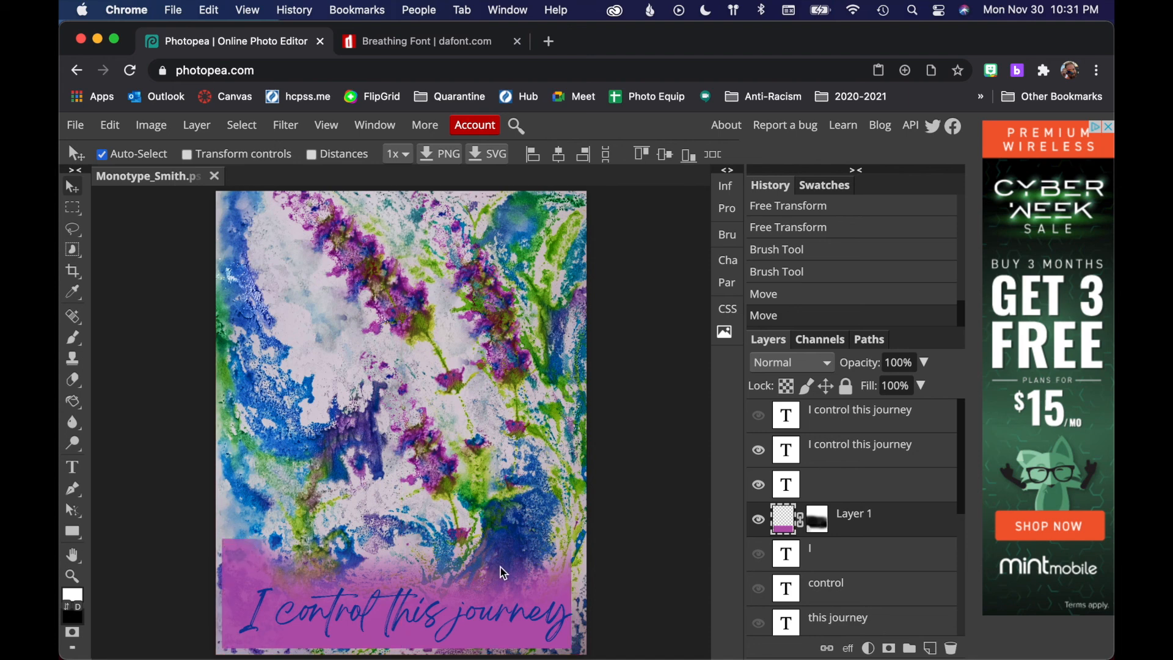
# - Widen the magenta band to about 103% so it extends toward the artwork's right edge
pyautogui.press('super+alt+t')
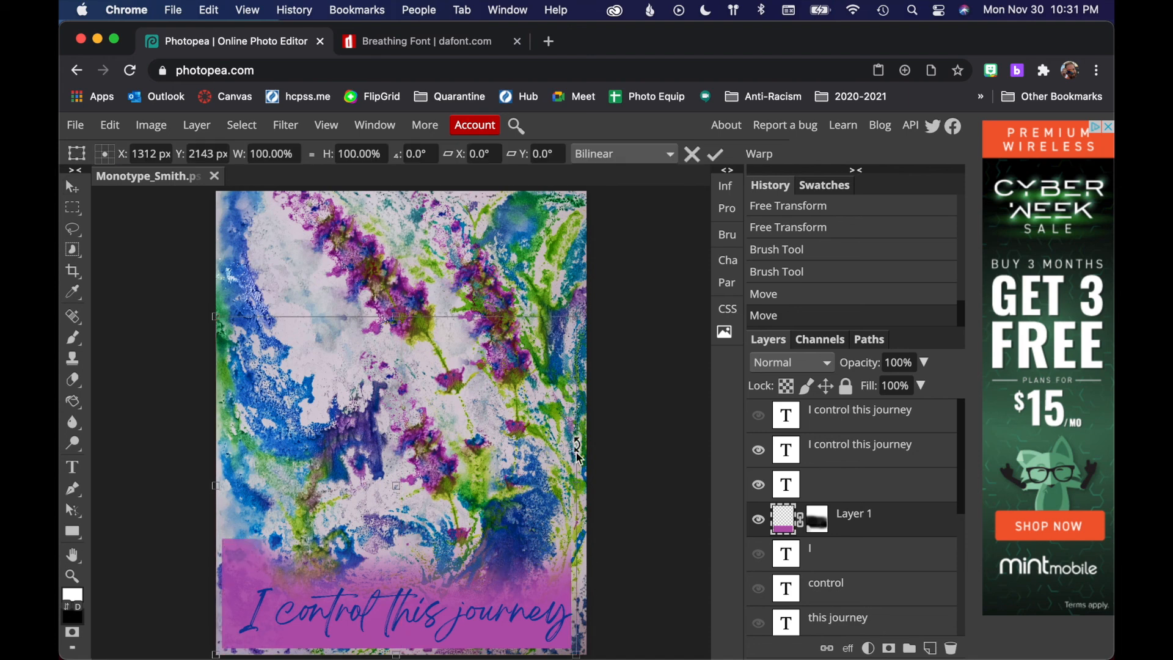
pyautogui.moveTo(576, 483); pyautogui.dragTo(586, 486)
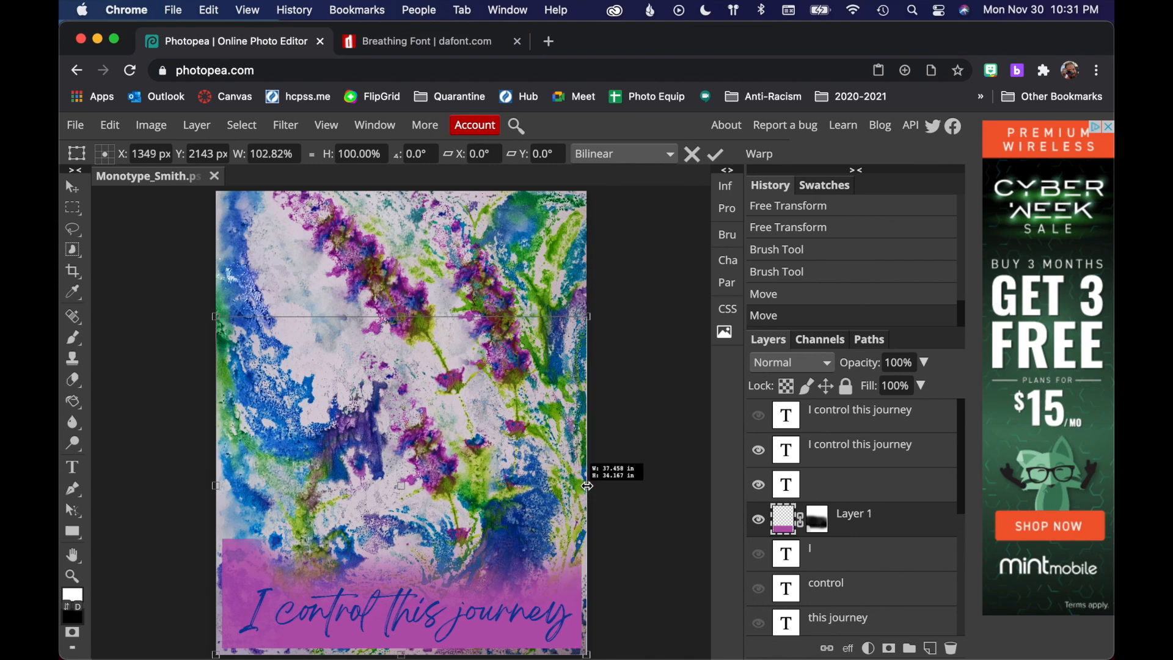
pyautogui.press('Return')
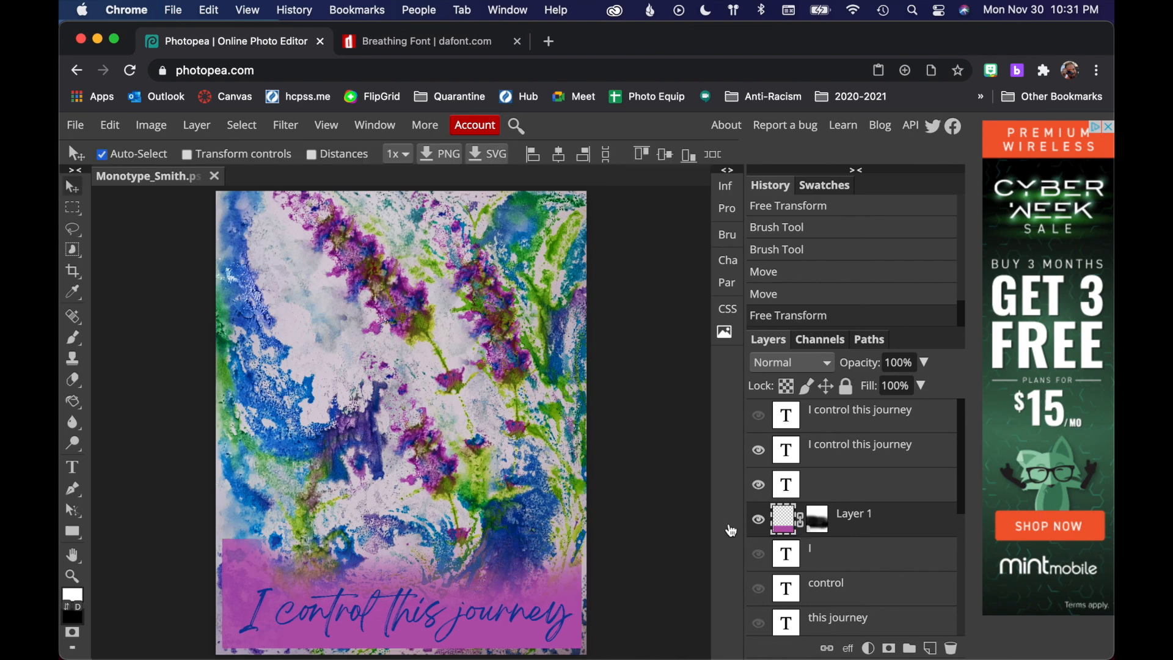
# - Try a black brush stroke on the band's upper left corner, undo it, and target Layer 1's mask instead
pyautogui.press('b')
pyautogui.press('x')
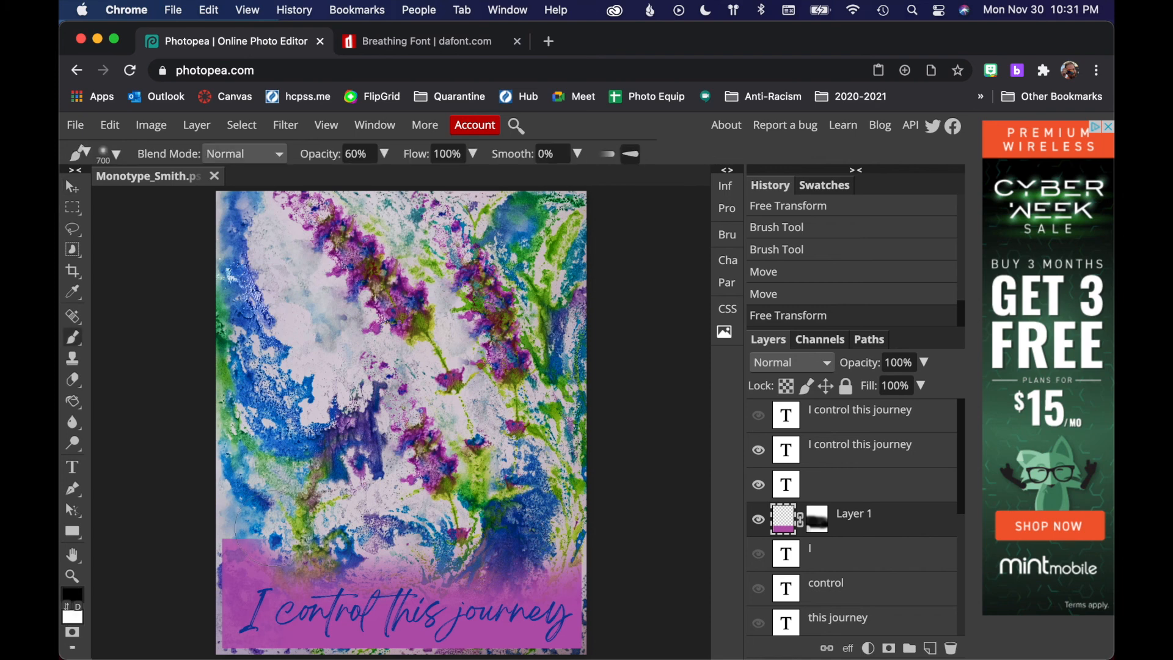
pyautogui.moveTo(240, 523); pyautogui.dragTo(257, 496)
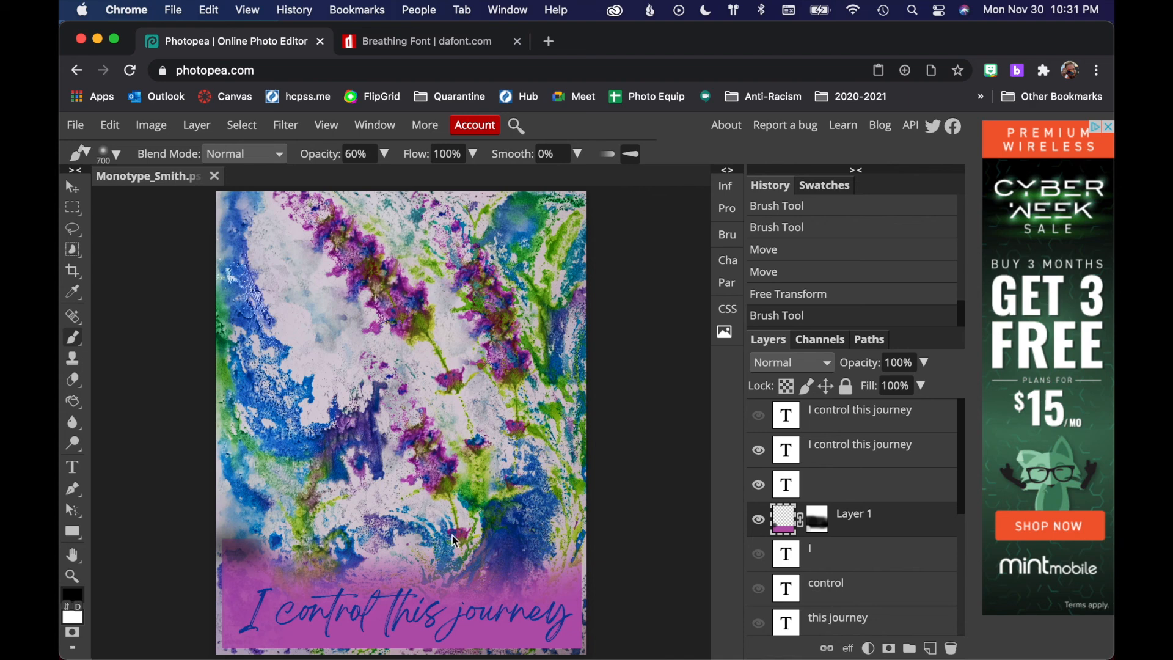
pyautogui.press('super+z')
pyautogui.click(817, 519)
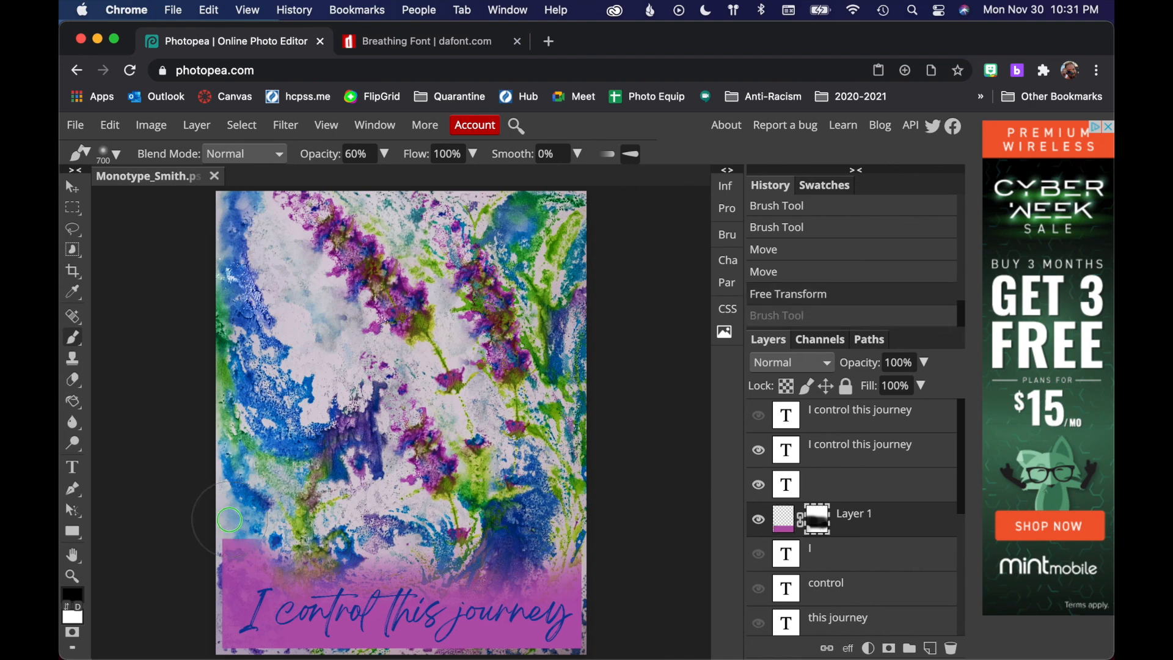
# - Paint black along the magenta band's top edge and white across the quote area on Layer 1's mask
pyautogui.rightClick(234, 477)
pyautogui.click(174, 431)
pyautogui.rightClick(176, 432)
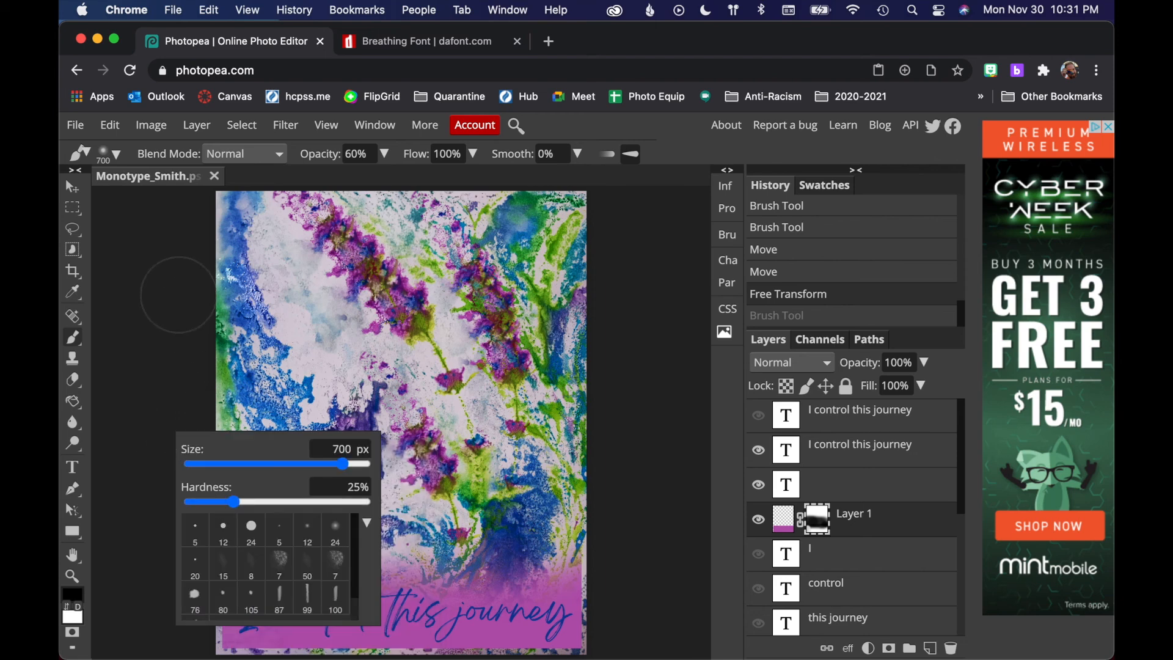
pyautogui.click(111, 156)
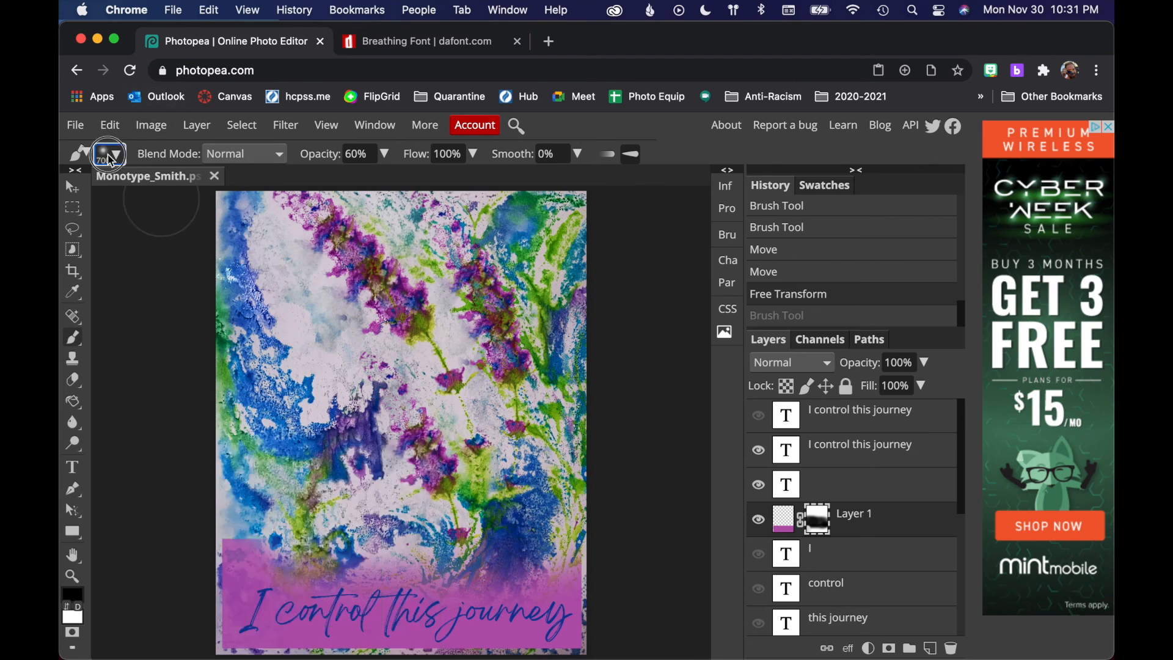
pyautogui.moveTo(254, 532)
pyautogui.mouseDown()
pyautogui.moveTo(217, 530)
pyautogui.moveTo(243, 530)
pyautogui.mouseUp()
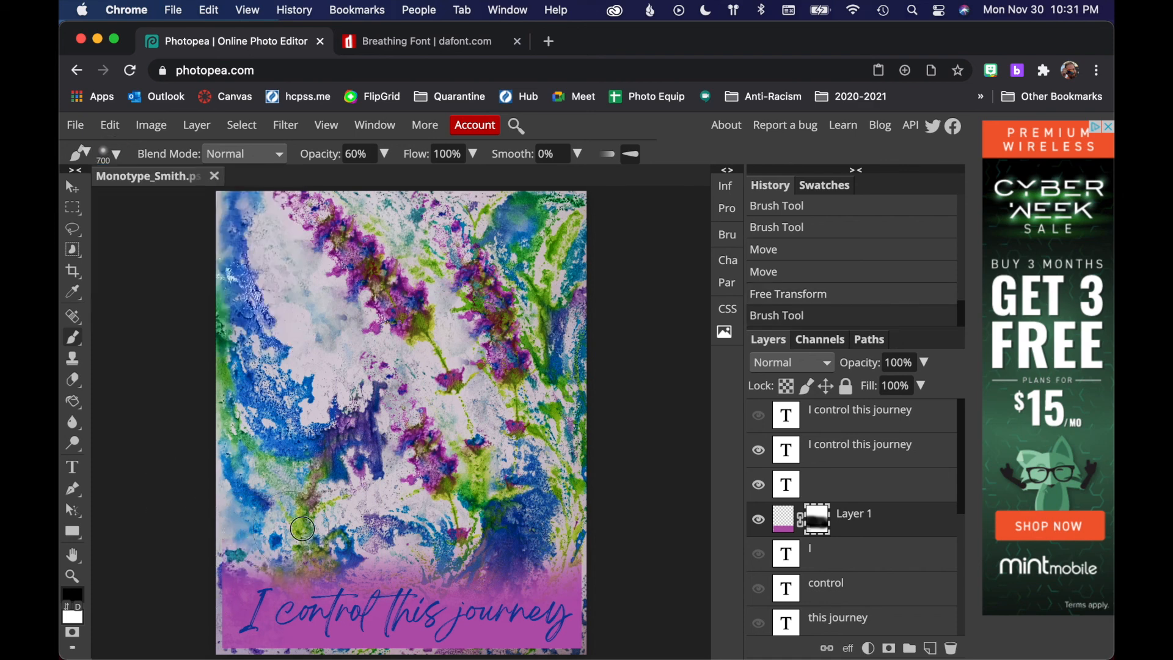
pyautogui.moveTo(207, 550)
pyautogui.mouseDown()
pyautogui.moveTo(306, 520)
pyautogui.moveTo(448, 510)
pyautogui.moveTo(623, 458)
pyautogui.mouseUp()
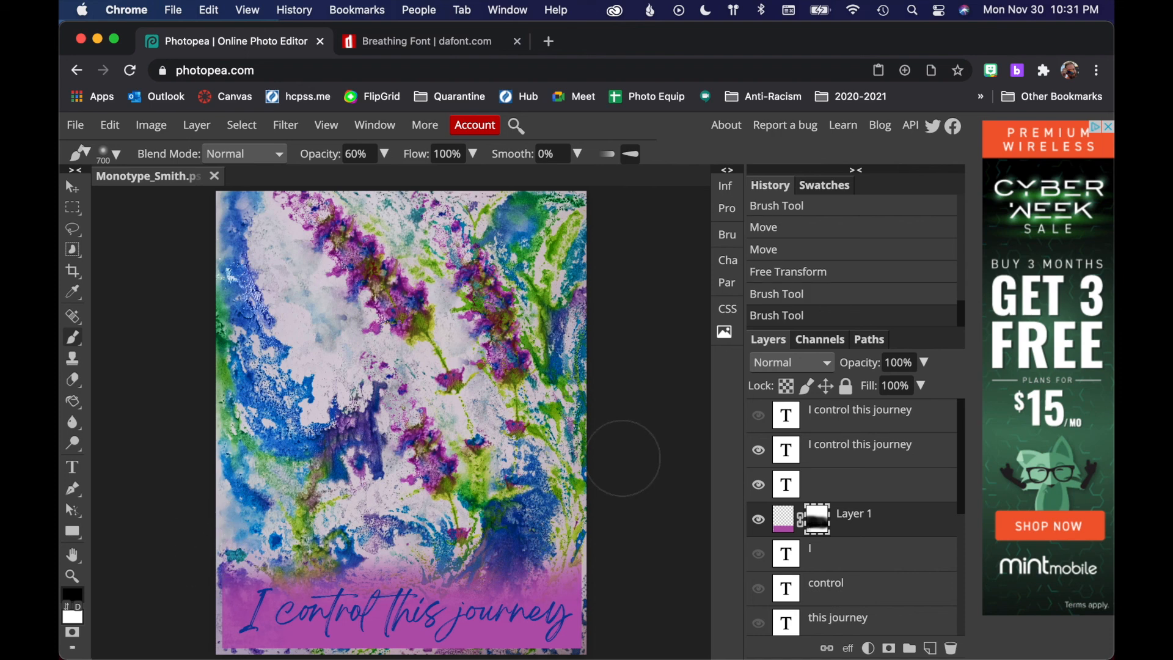
pyautogui.press('x')
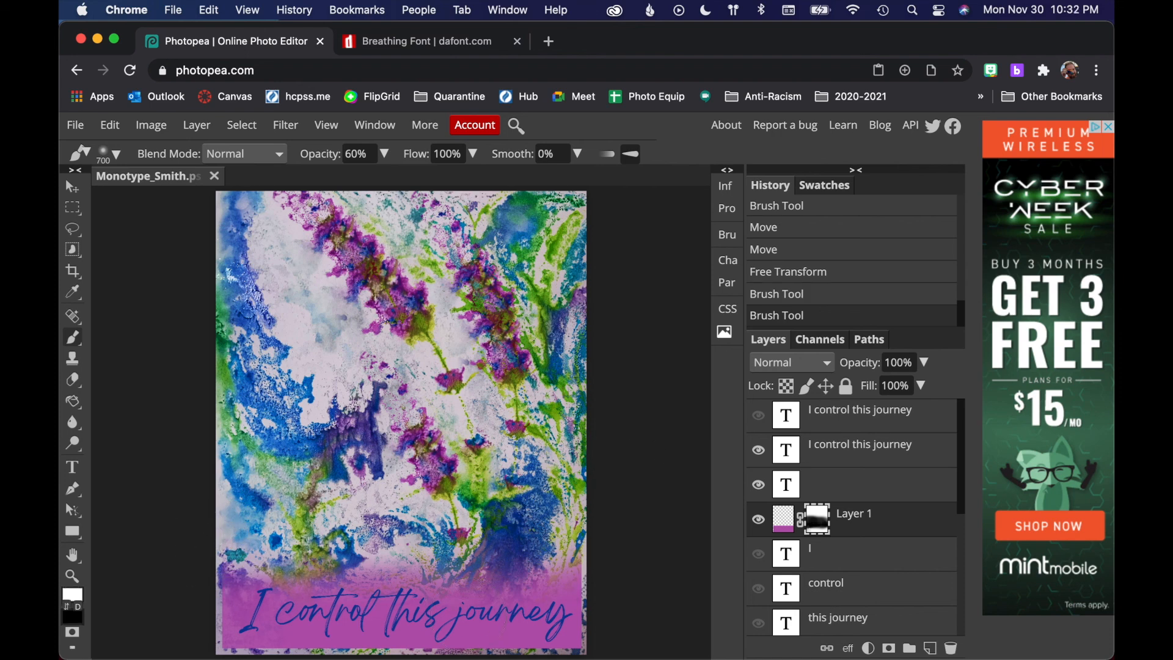
pyautogui.moveTo(441, 617); pyautogui.dragTo(205, 617)
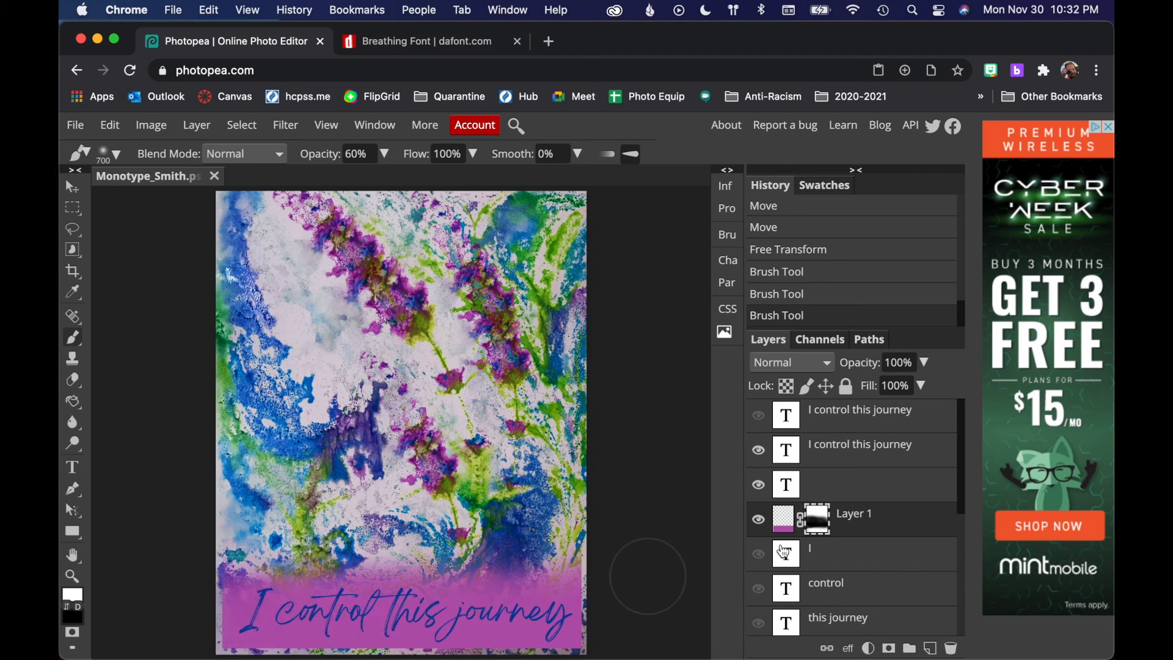
# - Stretch the magenta band on Layer 1 to about 114% height and target its layer mask
pyautogui.click(789, 520)
pyautogui.hotkey('ctrl', 't')
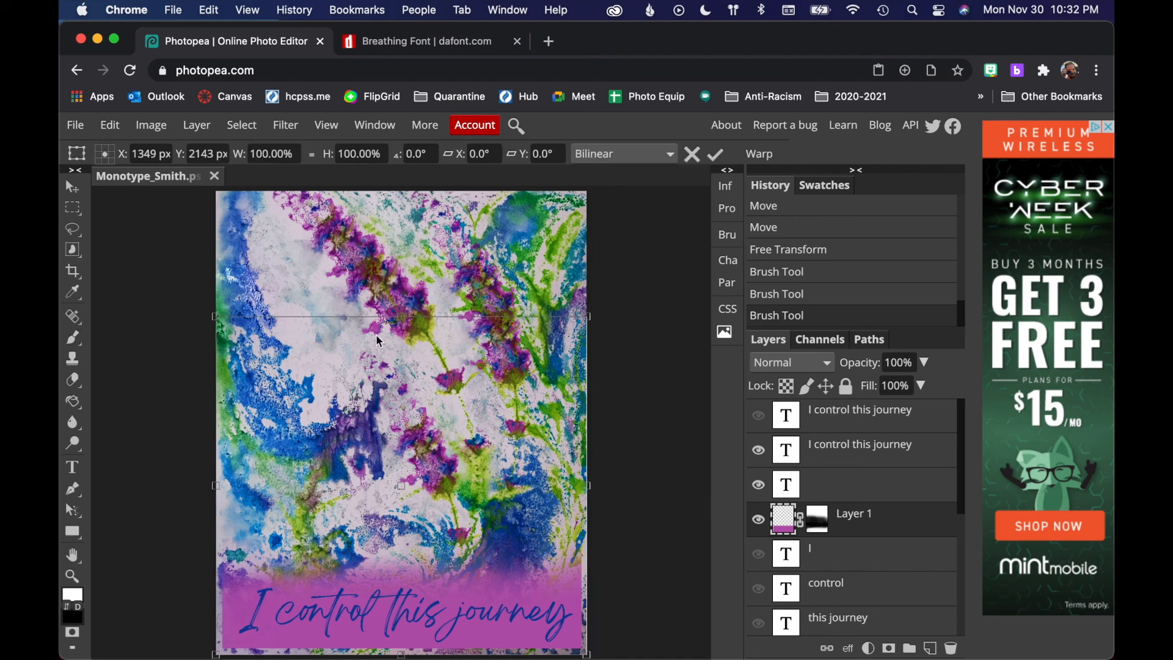
pyautogui.moveTo(398, 317); pyautogui.dragTo(402, 260)
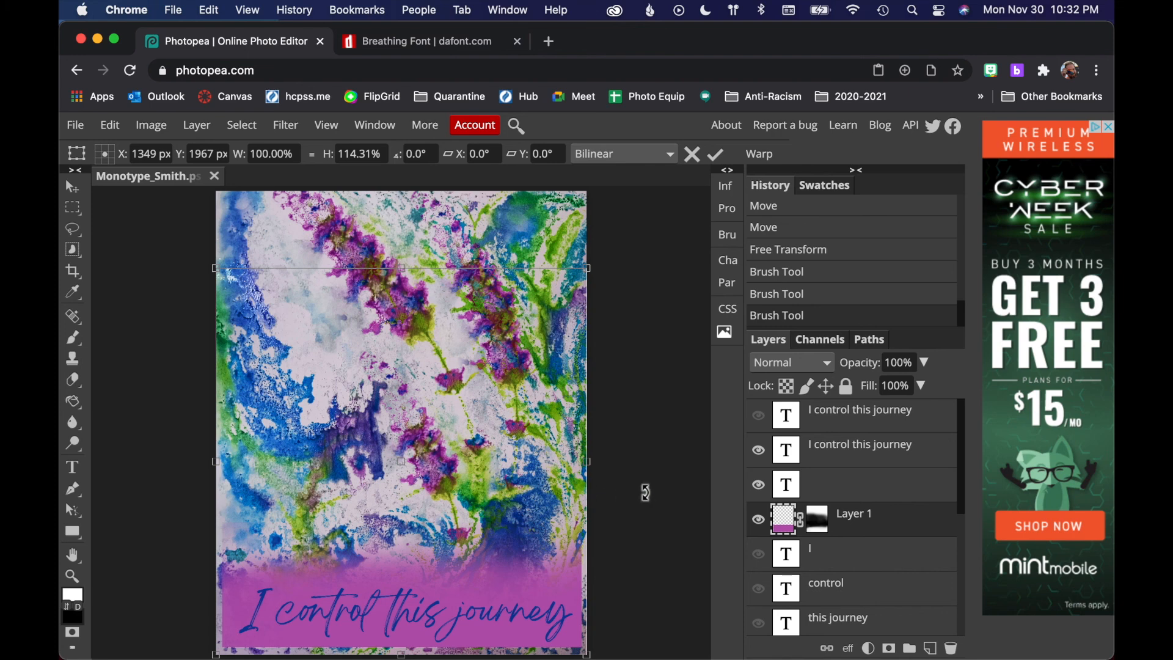
pyautogui.click(819, 527)
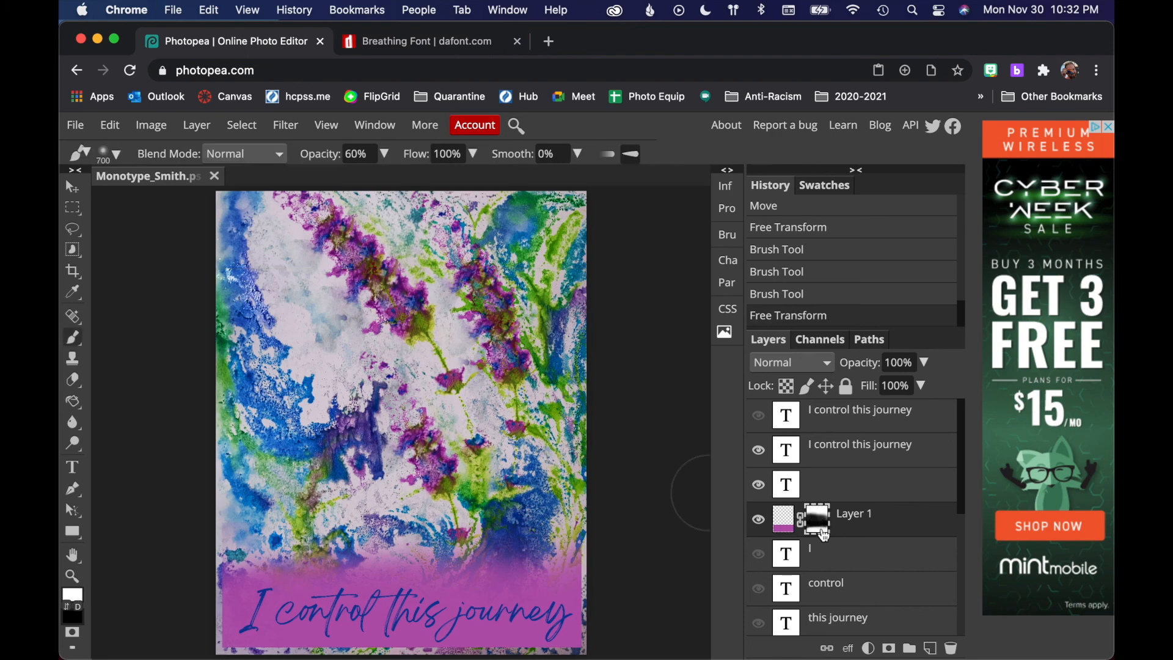
# - Try painting white on the mask above the band's right end with the Pencil Tool at 1700 px and 50% opacity
pyautogui.press('b')
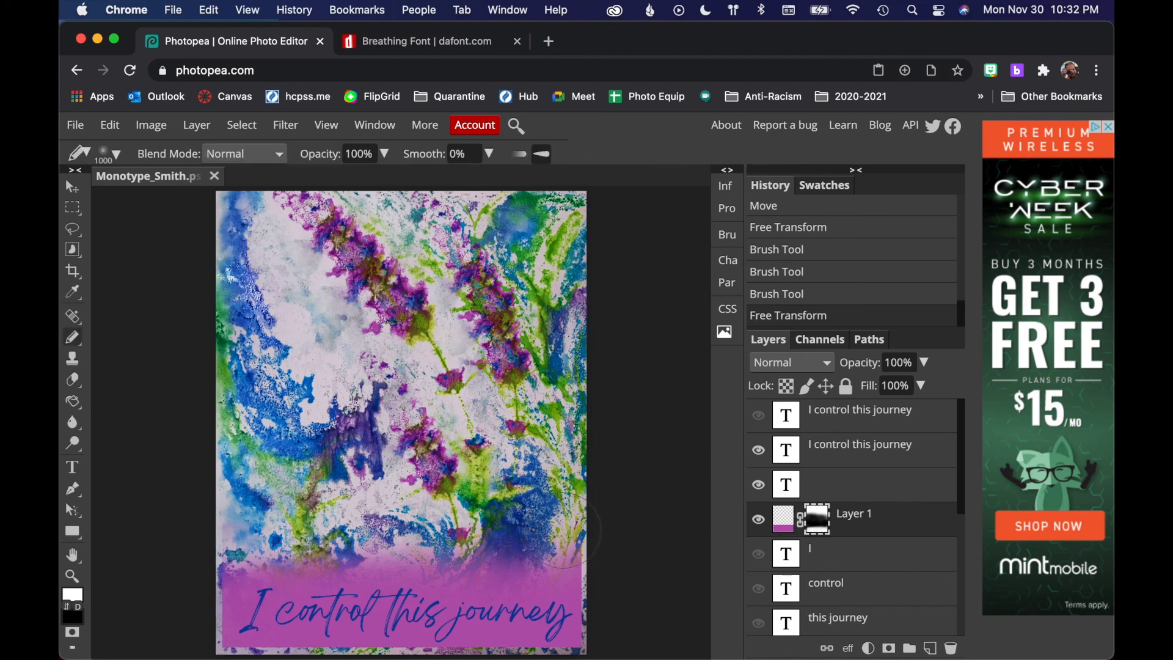
pyautogui.press(']')
pyautogui.click(379, 153)
pyautogui.moveTo(386, 179); pyautogui.dragTo(347, 179)
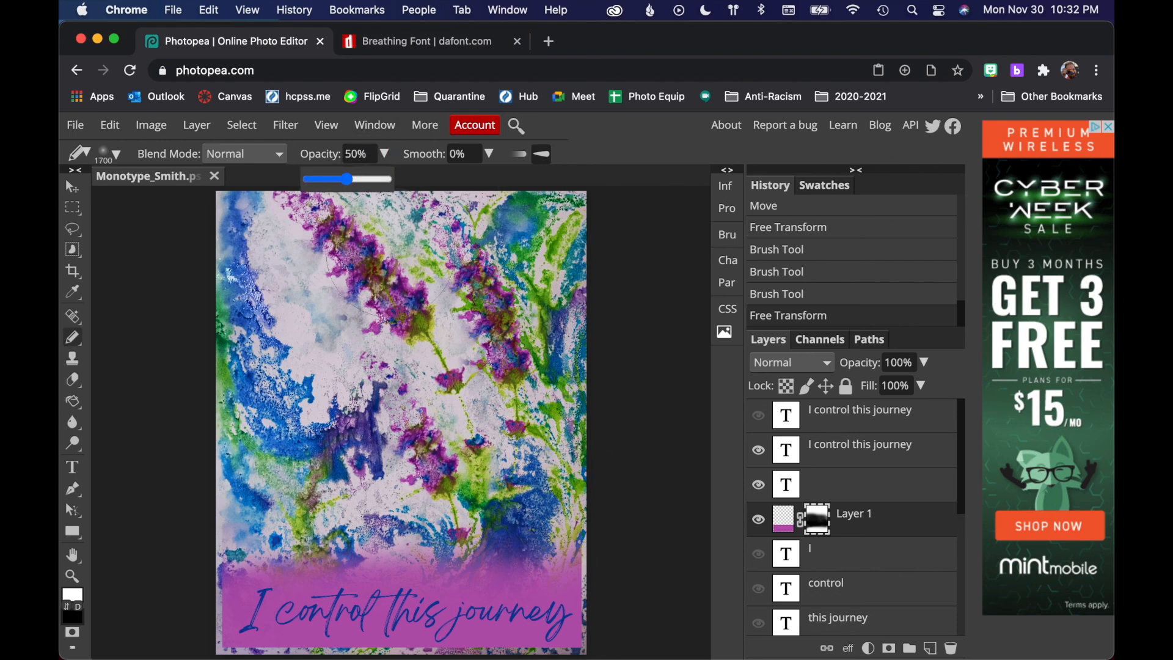
pyautogui.click(574, 504)
pyautogui.moveTo(575, 500); pyautogui.dragTo(479, 498)
# - Switch to the Brush Tool at 1300 px and paint black on the mask along the band's upper right edge
pyautogui.press('x')
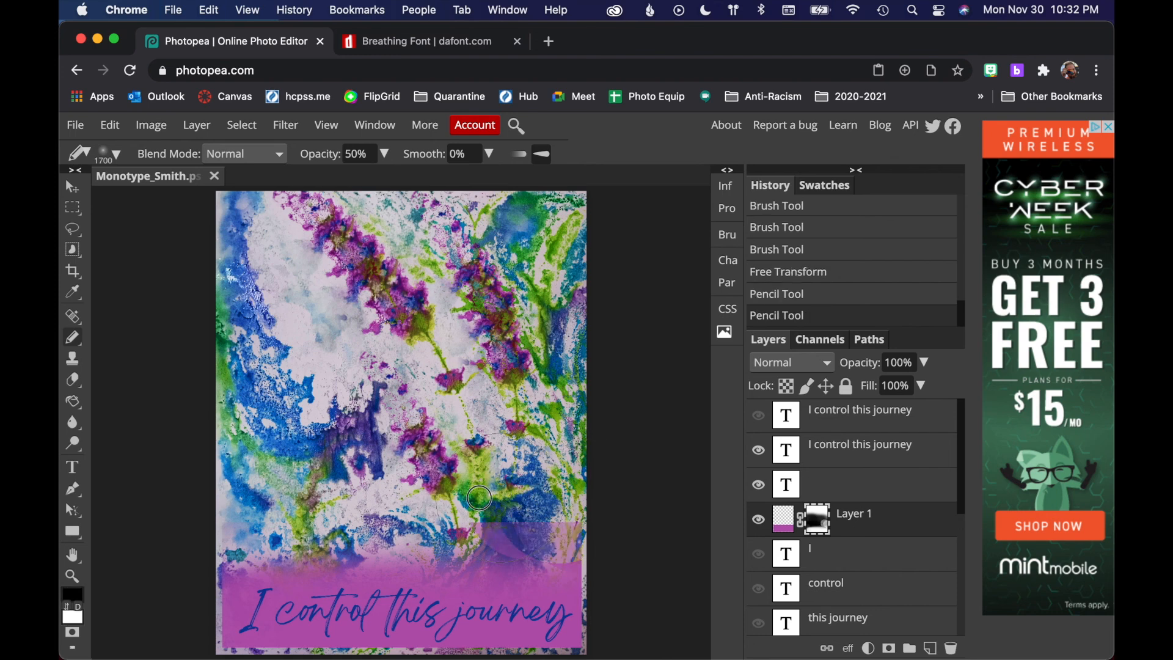
pyautogui.click(105, 155)
pyautogui.click(105, 155)
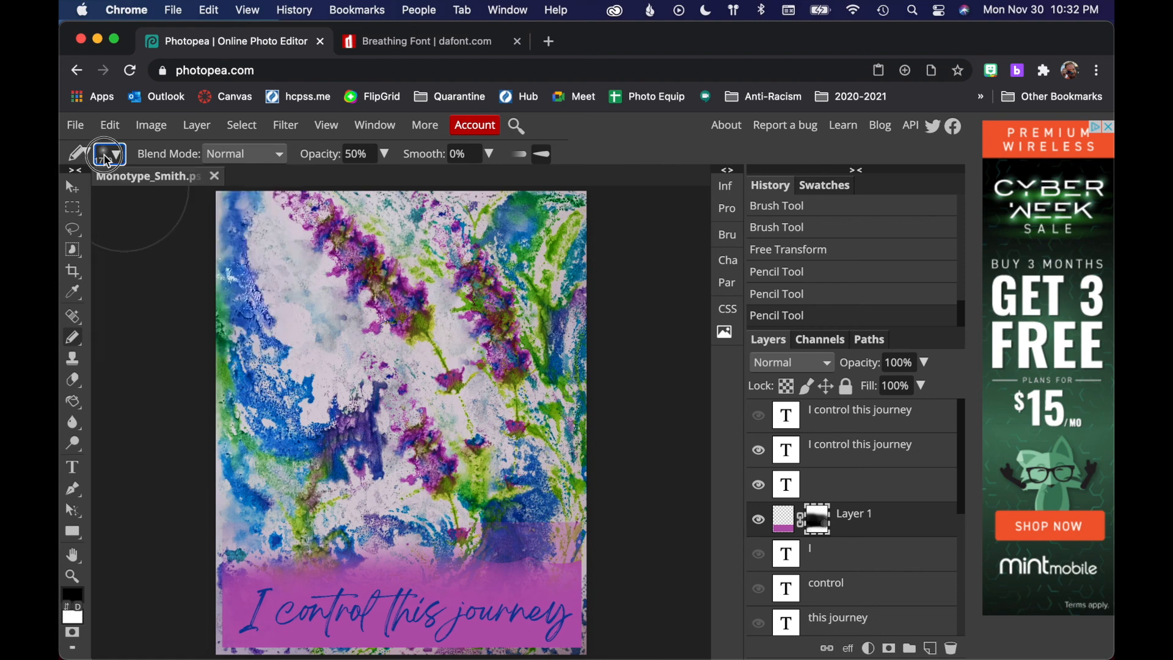
pyautogui.click(68, 339)
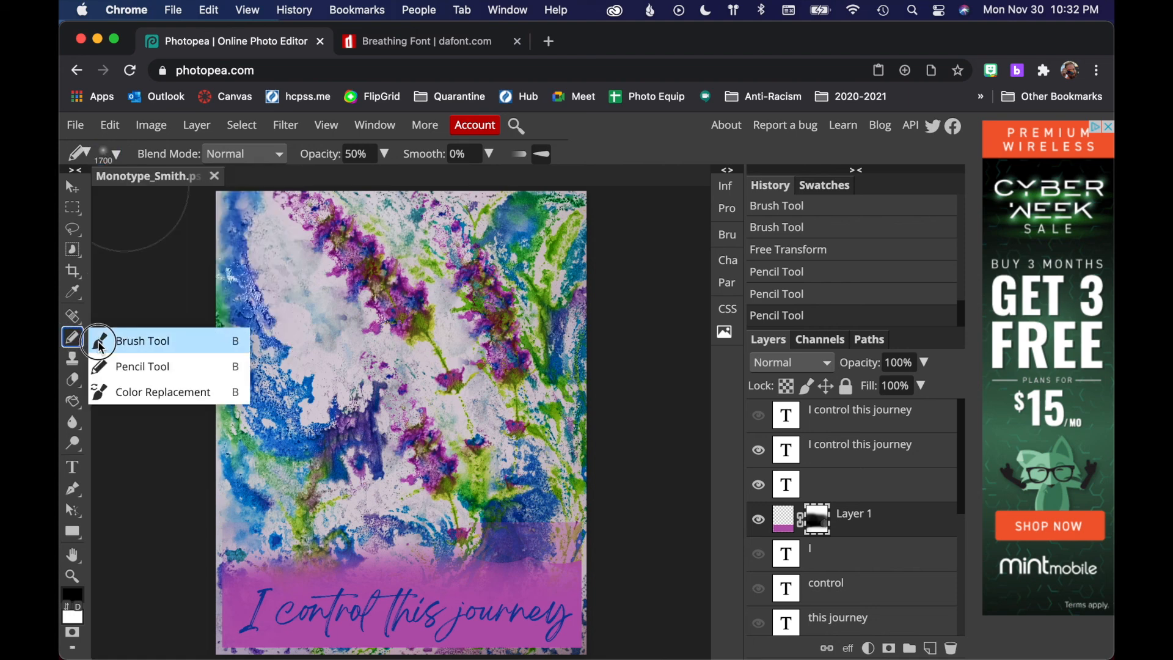
pyautogui.click(100, 340)
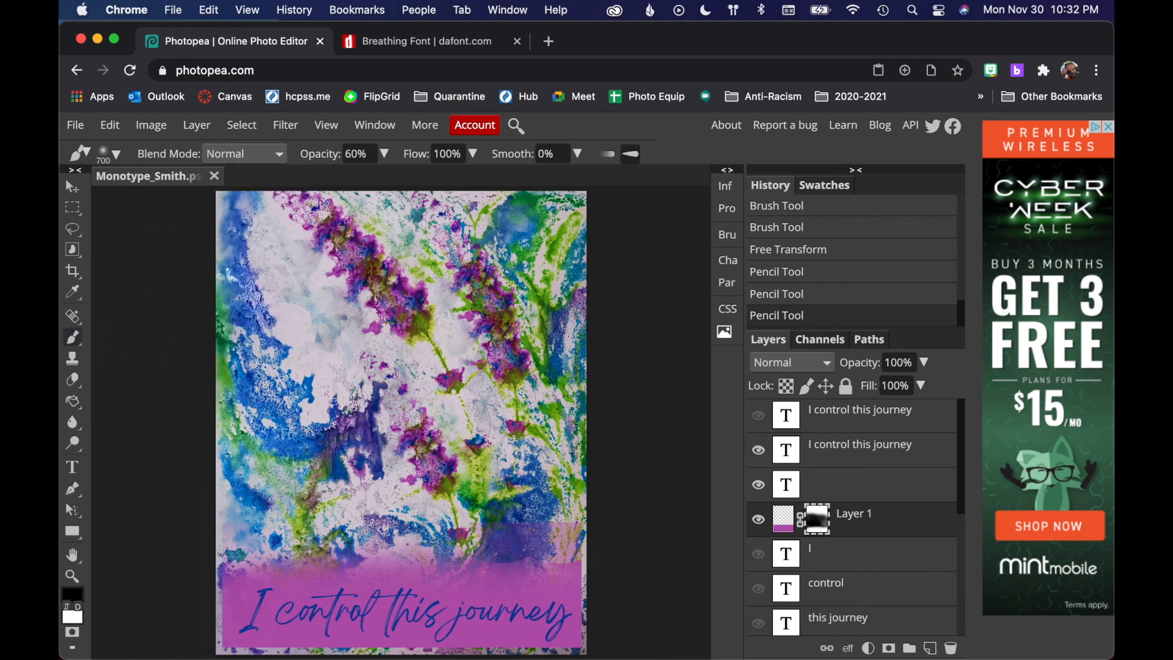
pyautogui.press(']')
pyautogui.press(']')
pyautogui.moveTo(568, 510)
pyautogui.mouseDown()
pyautogui.moveTo(553, 499)
pyautogui.moveTo(366, 489)
pyautogui.mouseUp()
pyautogui.press('x')
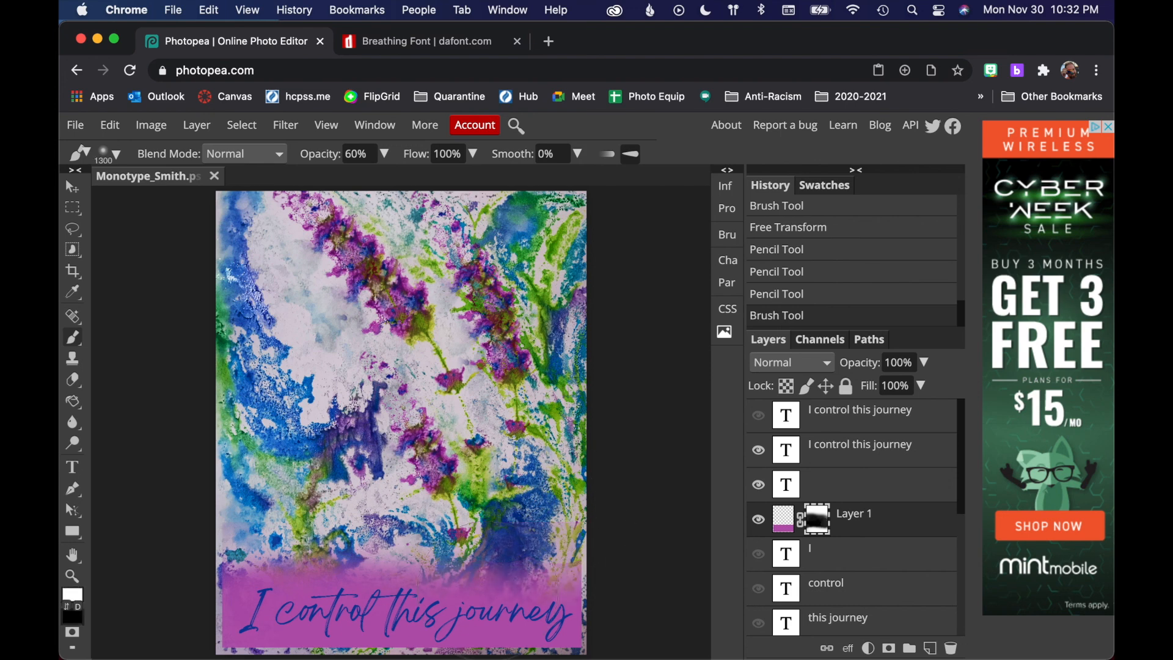
# - Dab white on Layer 1's mask over the band's right end, and paint black across the area above the band's upper edge
pyautogui.click(515, 588)
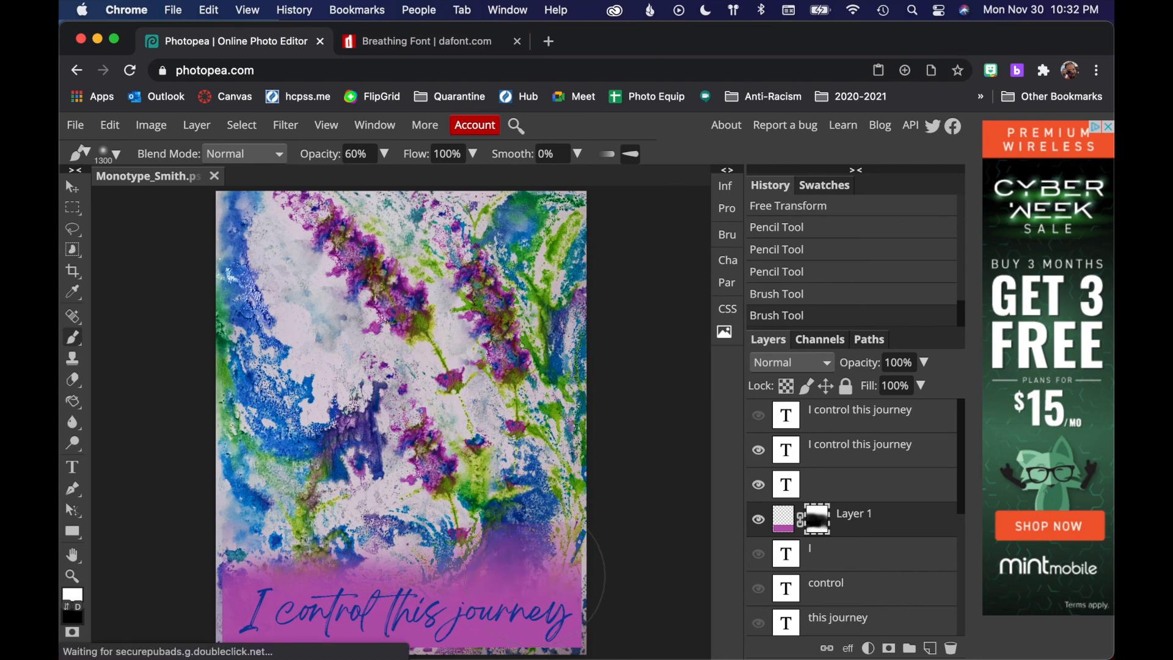
pyautogui.click(537, 575)
pyautogui.press('x')
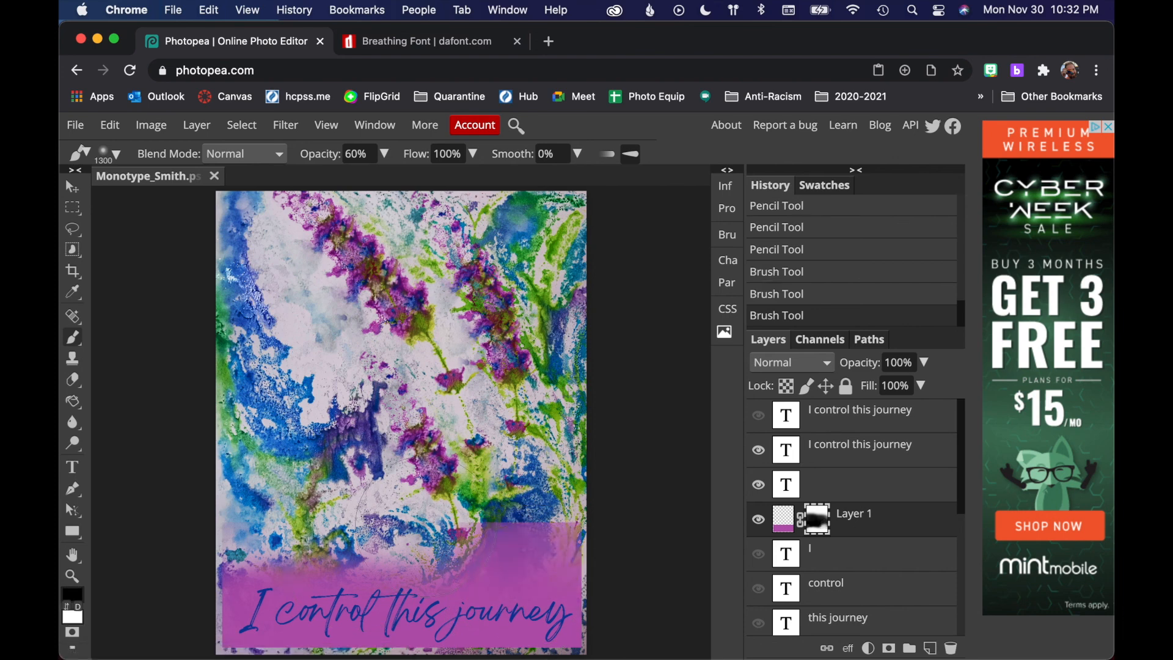
pyautogui.moveTo(560, 481)
pyautogui.mouseDown()
pyautogui.moveTo(438, 471)
pyautogui.moveTo(611, 472)
pyautogui.moveTo(263, 476)
pyautogui.mouseUp()
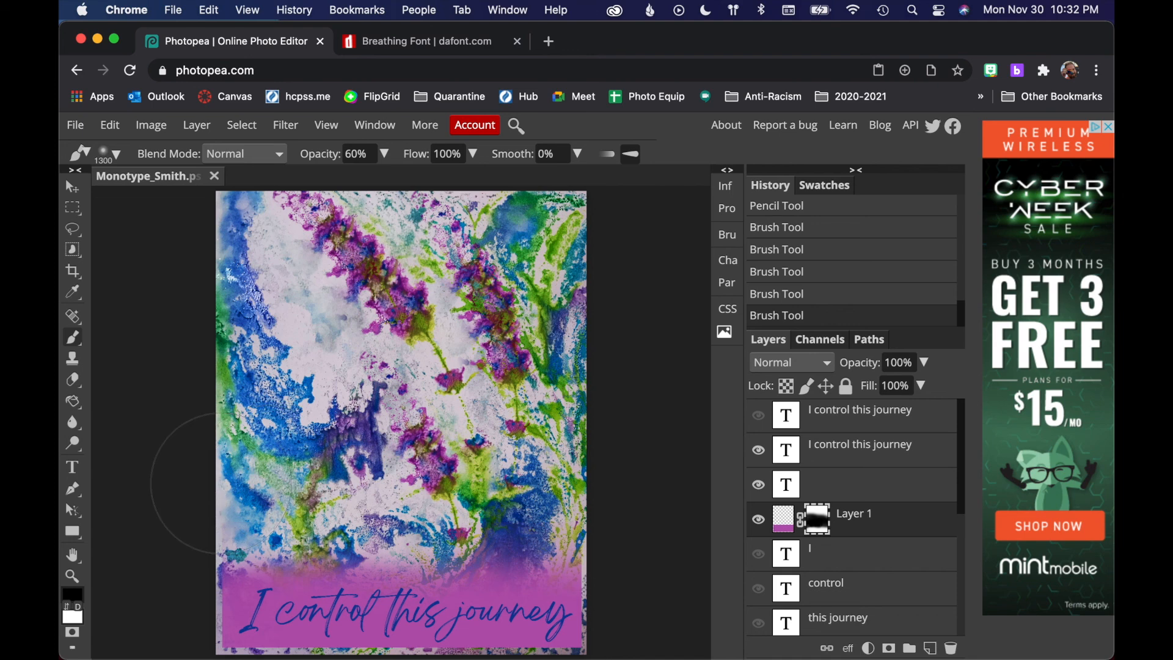
# - Target Layer 1's image instead of its mask, set the layer opacity to 93%, and switch to the Move tool
pyautogui.click(779, 526)
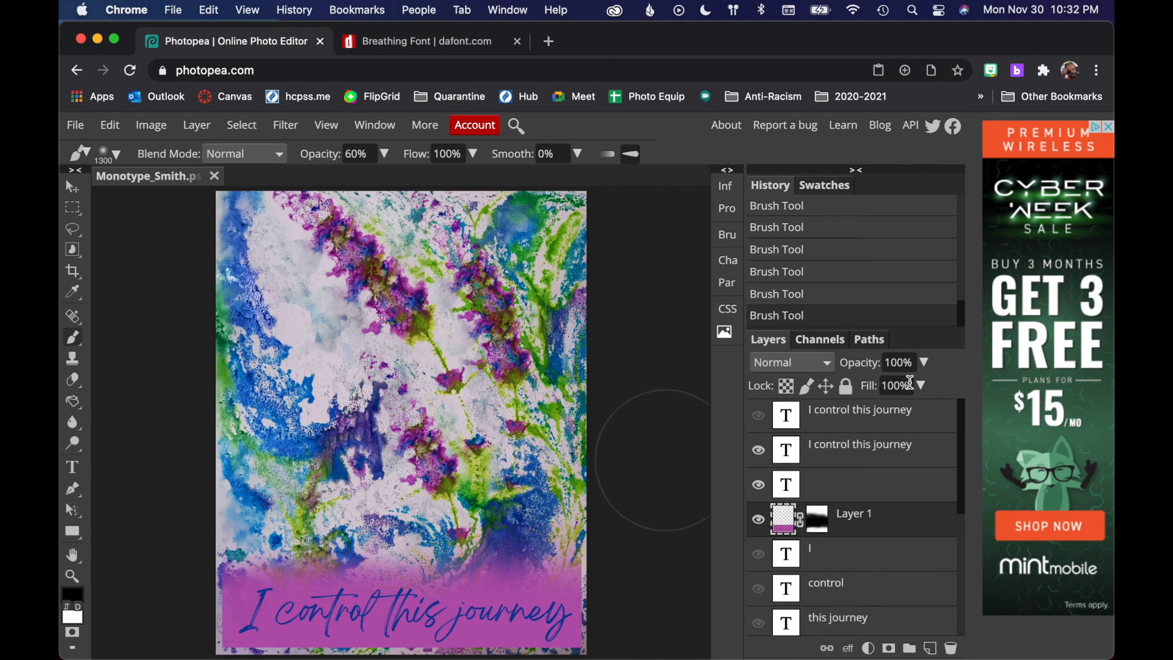
pyautogui.click(924, 362)
pyautogui.moveTo(899, 392); pyautogui.dragTo(923, 393)
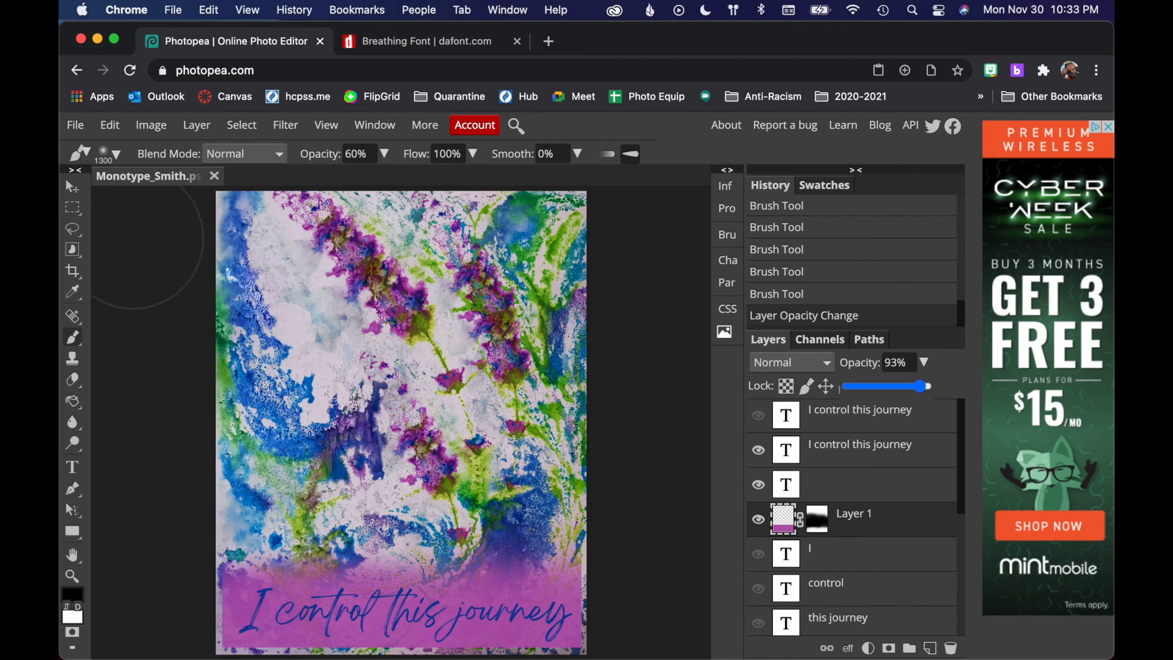
pyautogui.click(72, 193)
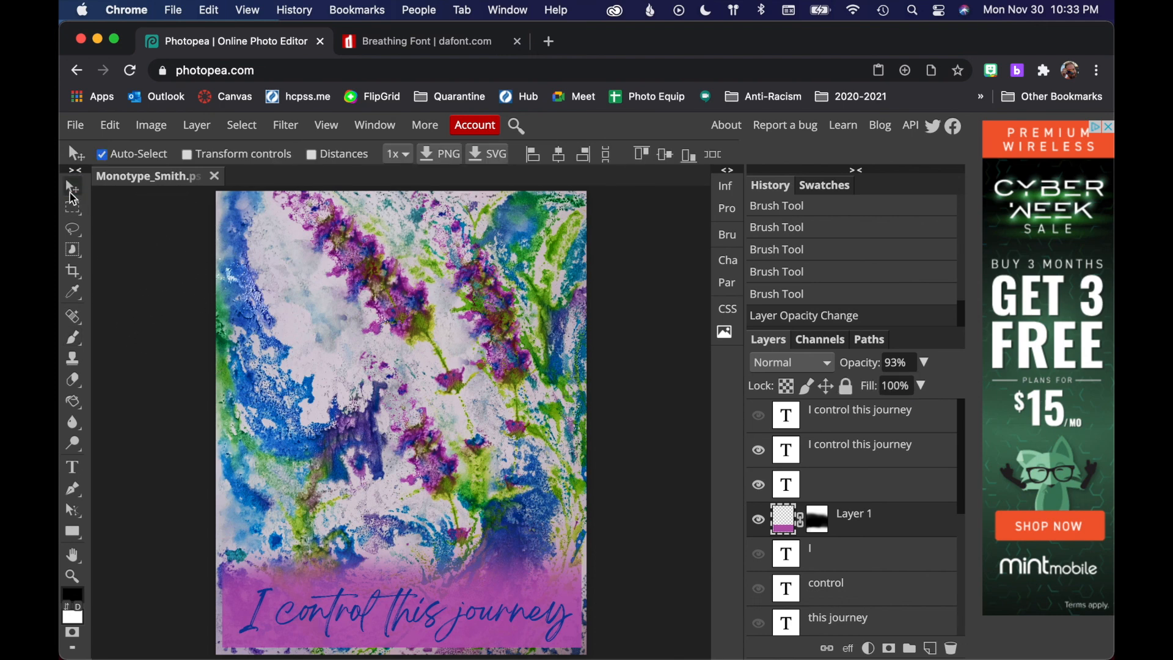
# - Export the finished artwork as a JPG at 100% quality and dismiss the browser's download bar
pyautogui.click(71, 127)
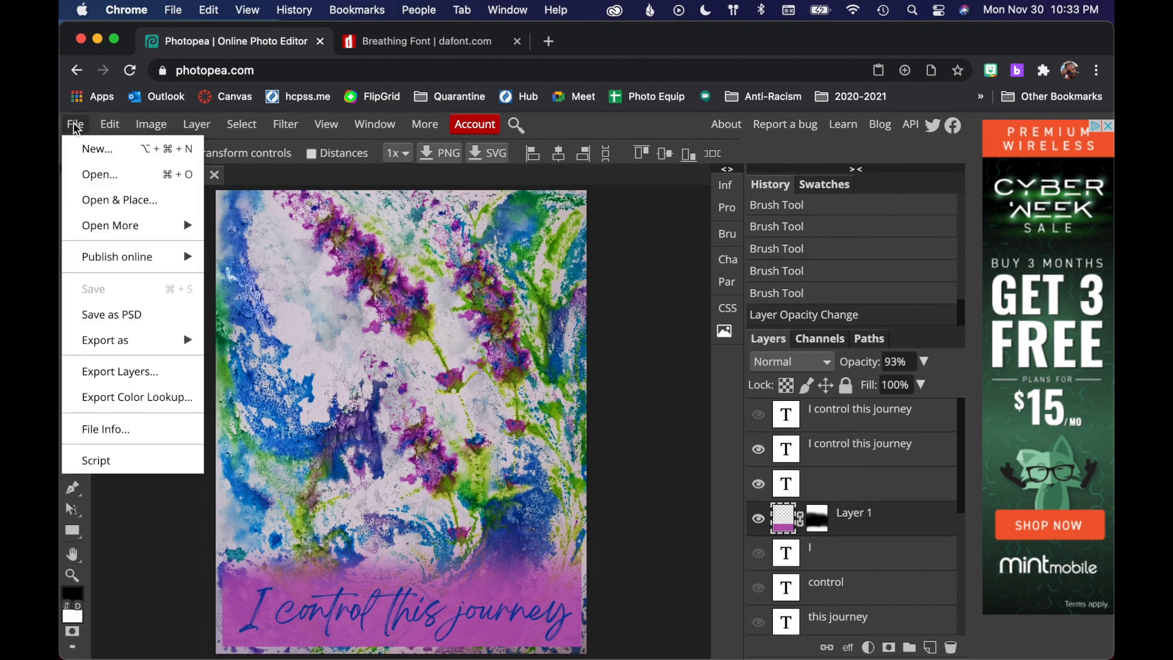
pyautogui.moveTo(92, 340)
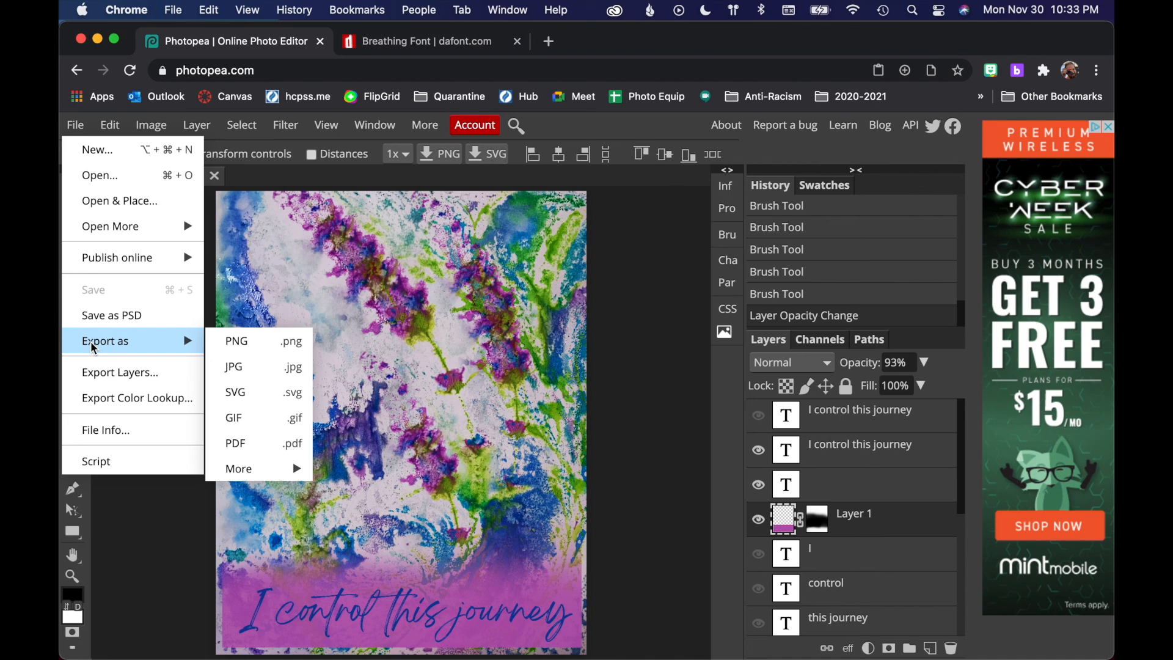
pyautogui.click(234, 368)
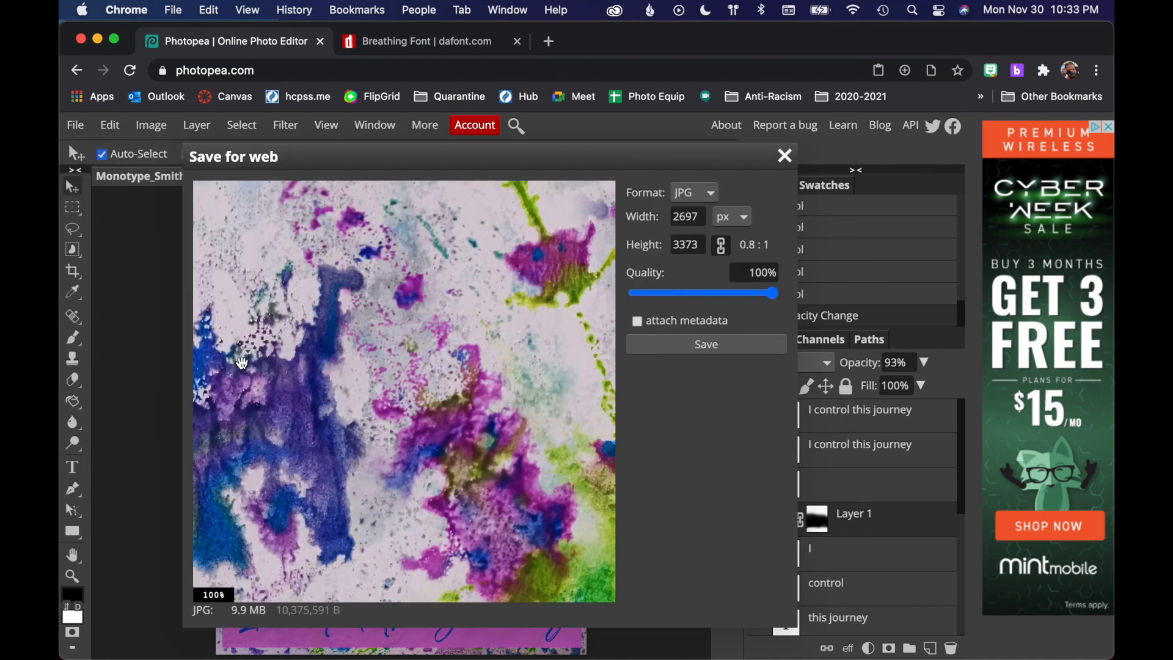
pyautogui.click(715, 344)
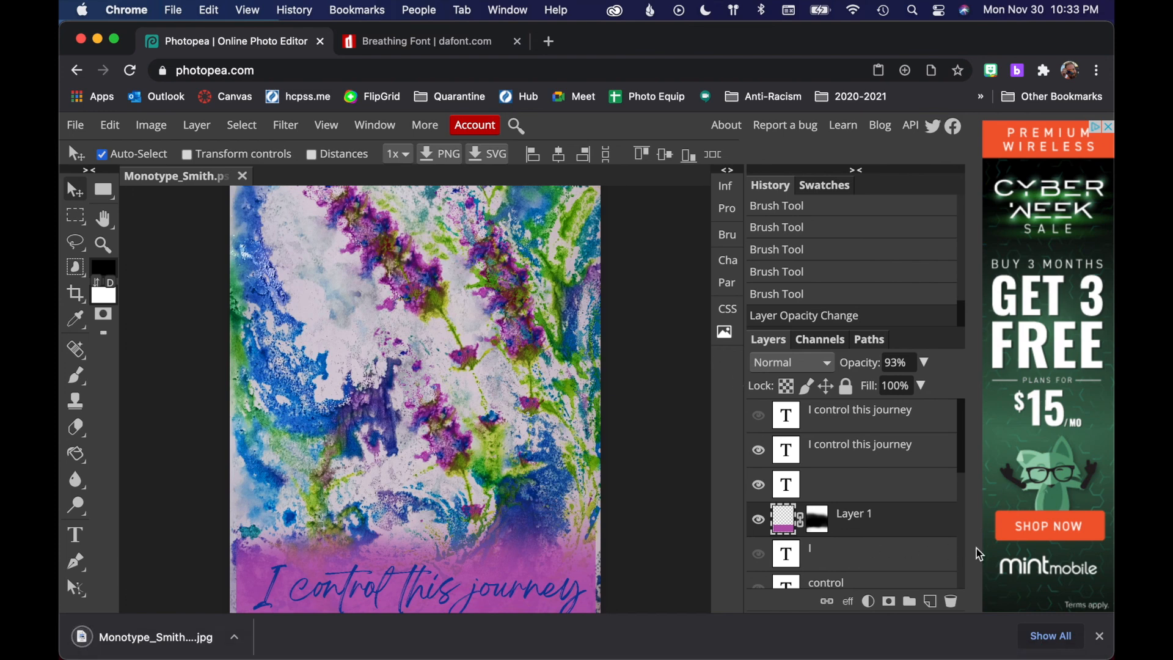
pyautogui.click(1100, 639)
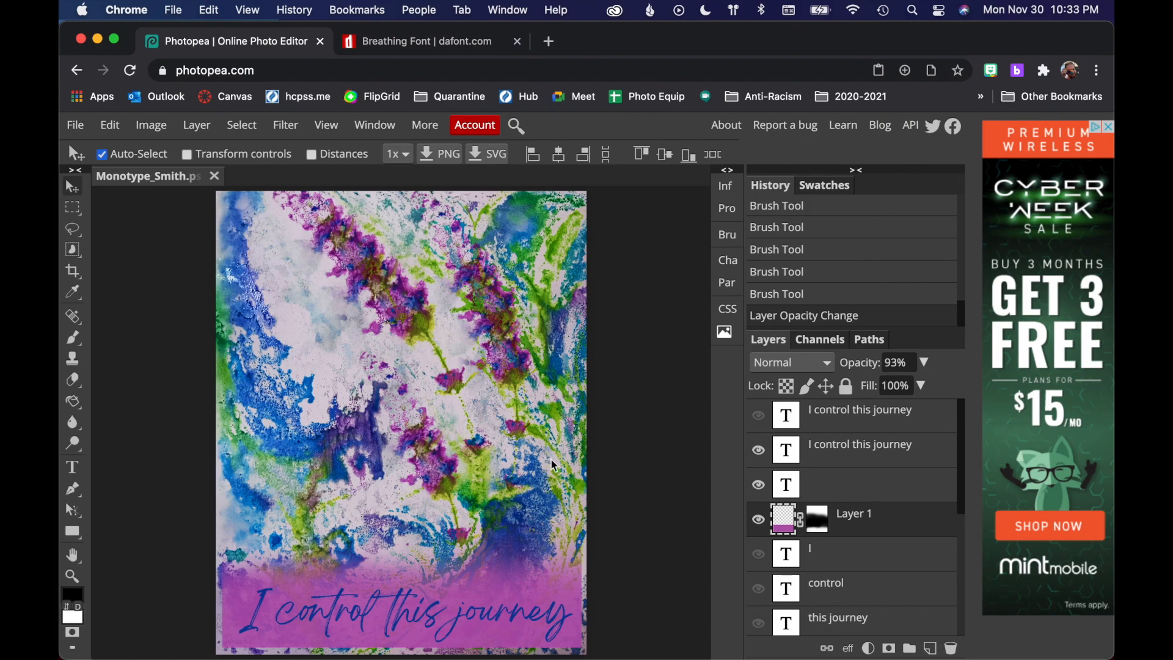